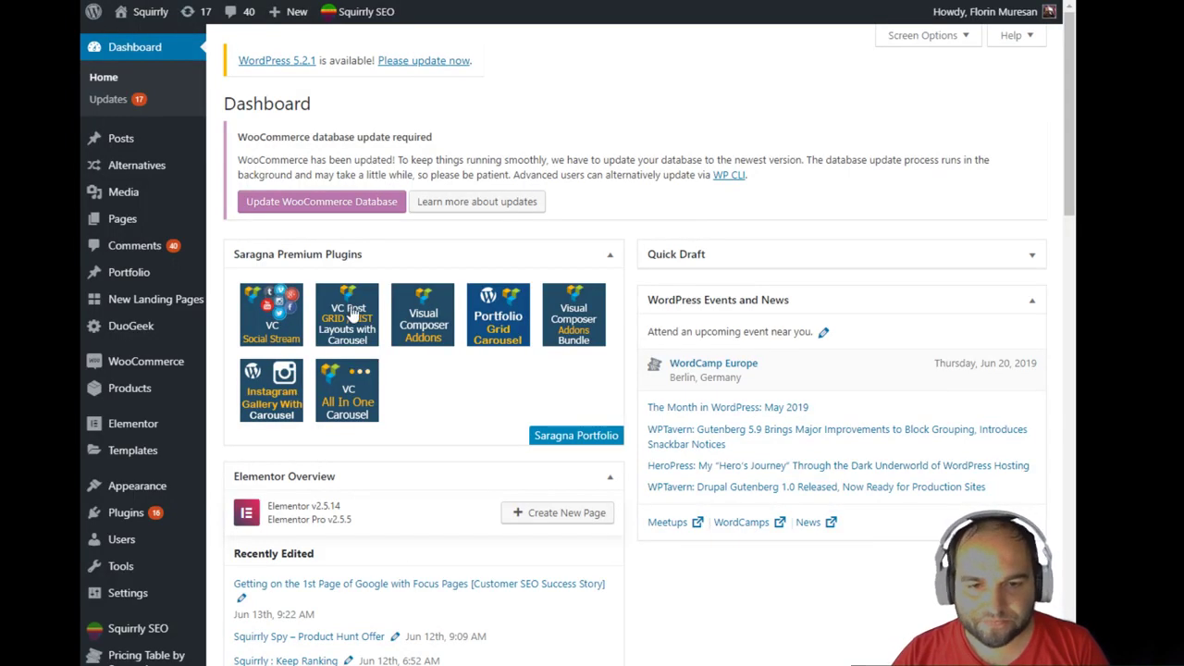
Open Squirrly SEO's Focus Pages and review the Must FIX and Chance to Rank values of the listed pages.
{"action": "mouse_move", "coordinate": [141, 629]}
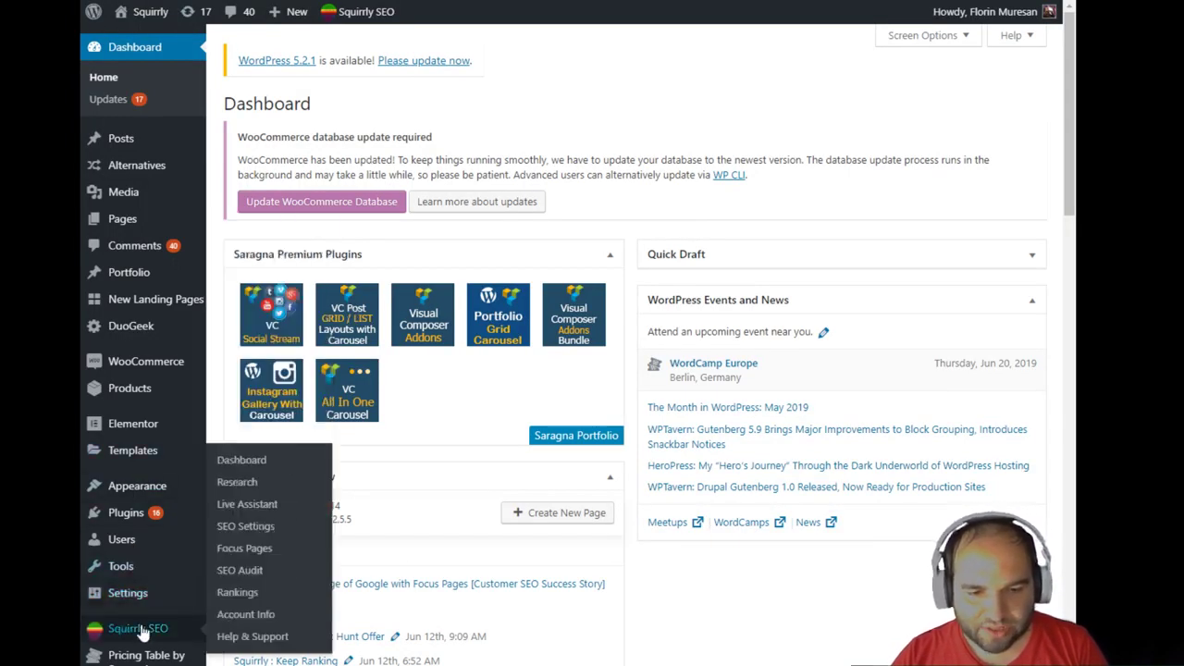
{"action": "left_click", "coordinate": [261, 553]}
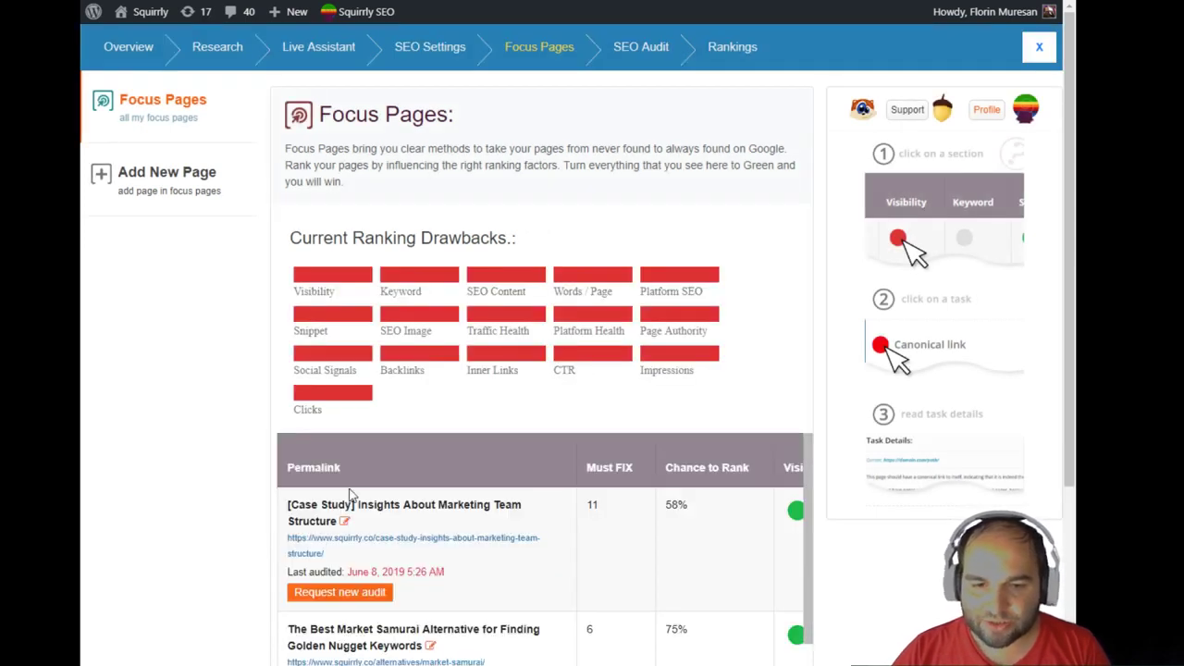
{"action": "scroll", "coordinate": [592, 500], "scroll_direction": "down", "scroll_amount": 1}
{"action": "scroll", "coordinate": [638, 554], "scroll_direction": "up", "scroll_amount": 1}
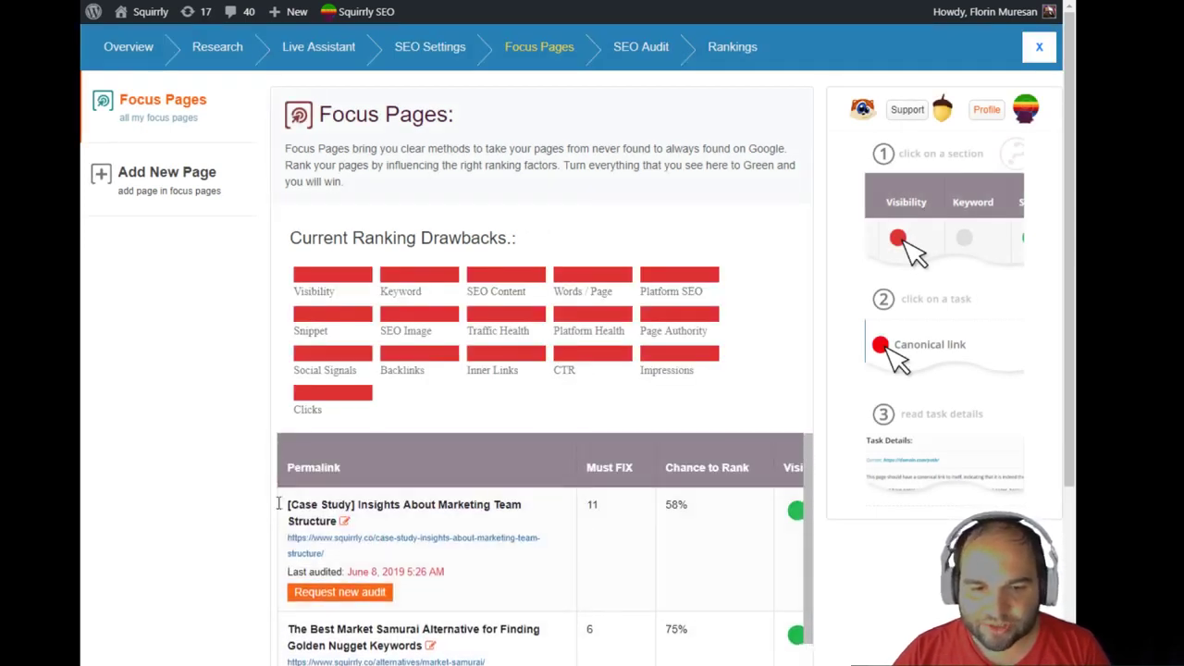
{"action": "scroll", "coordinate": [209, 534], "scroll_direction": "down", "scroll_amount": 1}
{"action": "scroll", "coordinate": [209, 533], "scroll_direction": "down", "scroll_amount": 2}
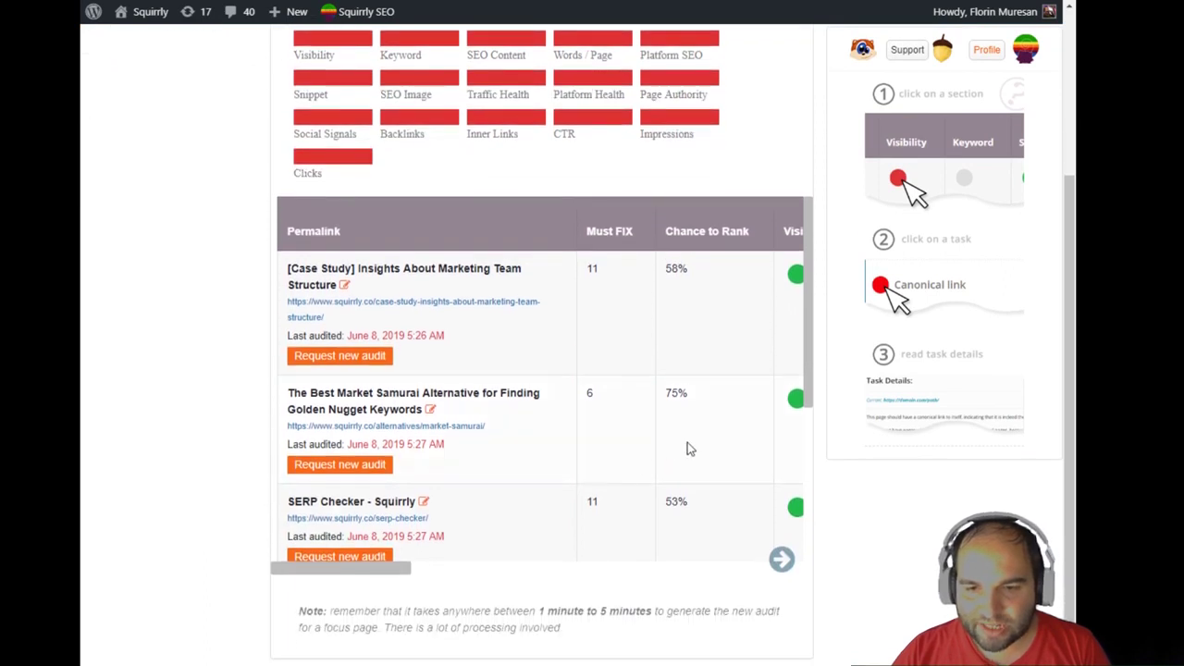
{"action": "scroll", "coordinate": [714, 448], "scroll_direction": "down", "scroll_amount": 1}
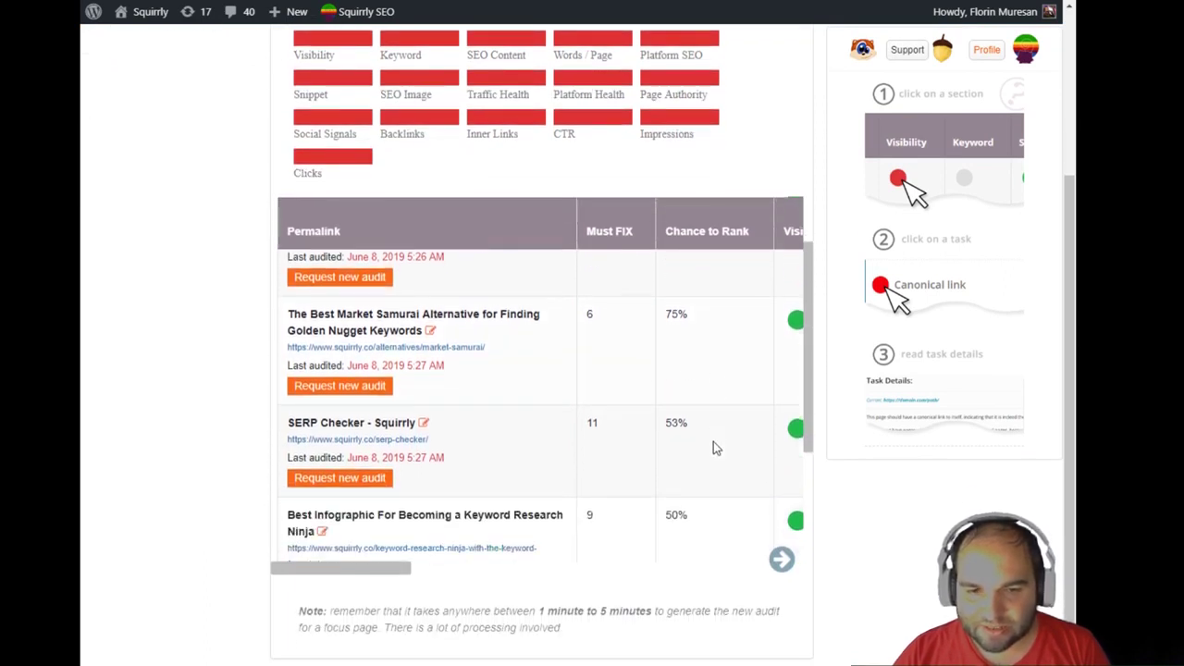
{"action": "scroll", "coordinate": [713, 448], "scroll_direction": "down", "scroll_amount": 1}
{"action": "scroll", "coordinate": [713, 443], "scroll_direction": "down", "scroll_amount": 2}
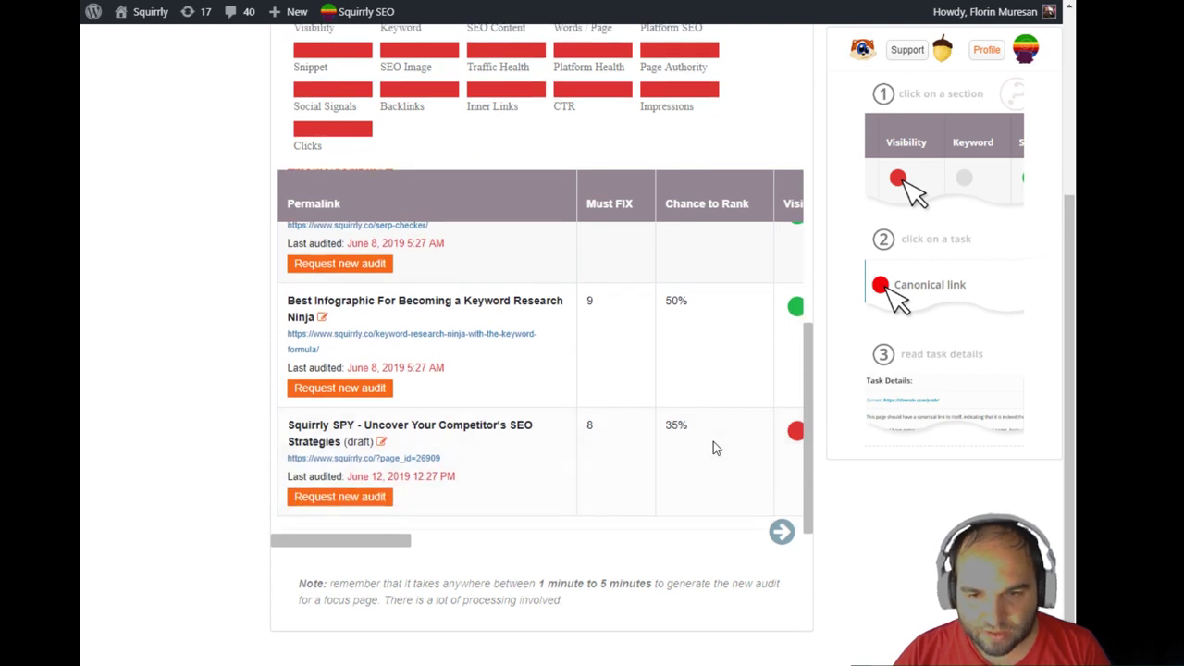
{"action": "scroll", "coordinate": [713, 448], "scroll_direction": "up", "scroll_amount": 2}
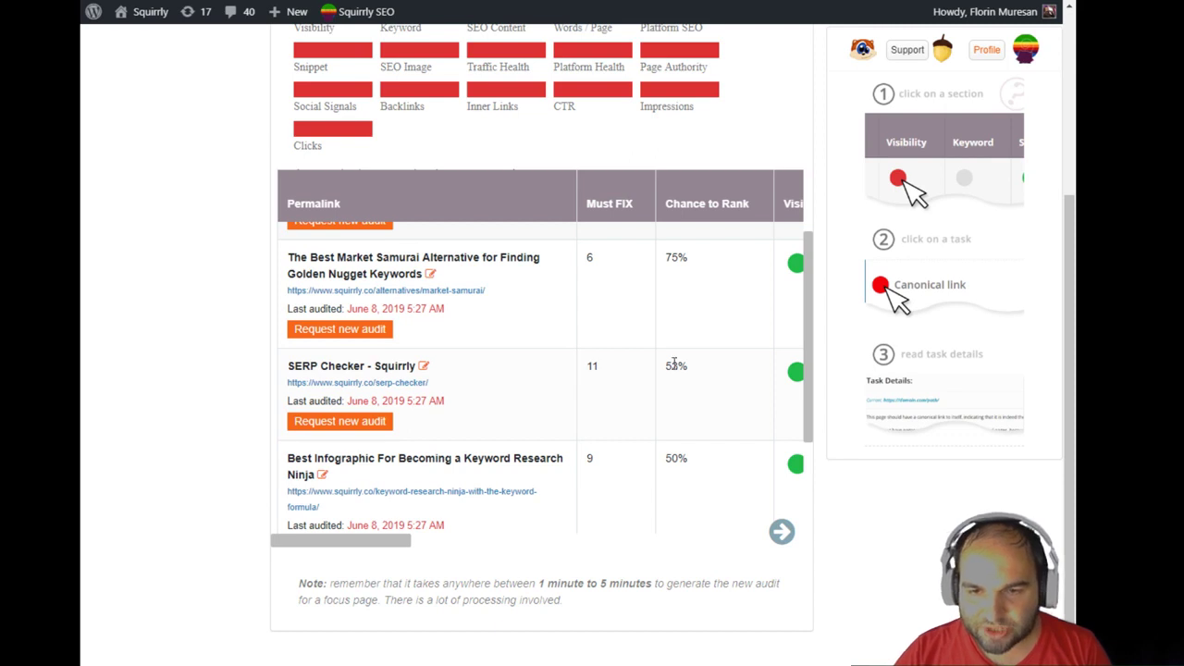
Read the Keyword Competition task details for the SERP Checker focus page, then close them.
{"action": "left_click_drag", "start_coordinate": [386, 541], "coordinate": [508, 539]}
{"action": "left_click", "coordinate": [405, 374]}
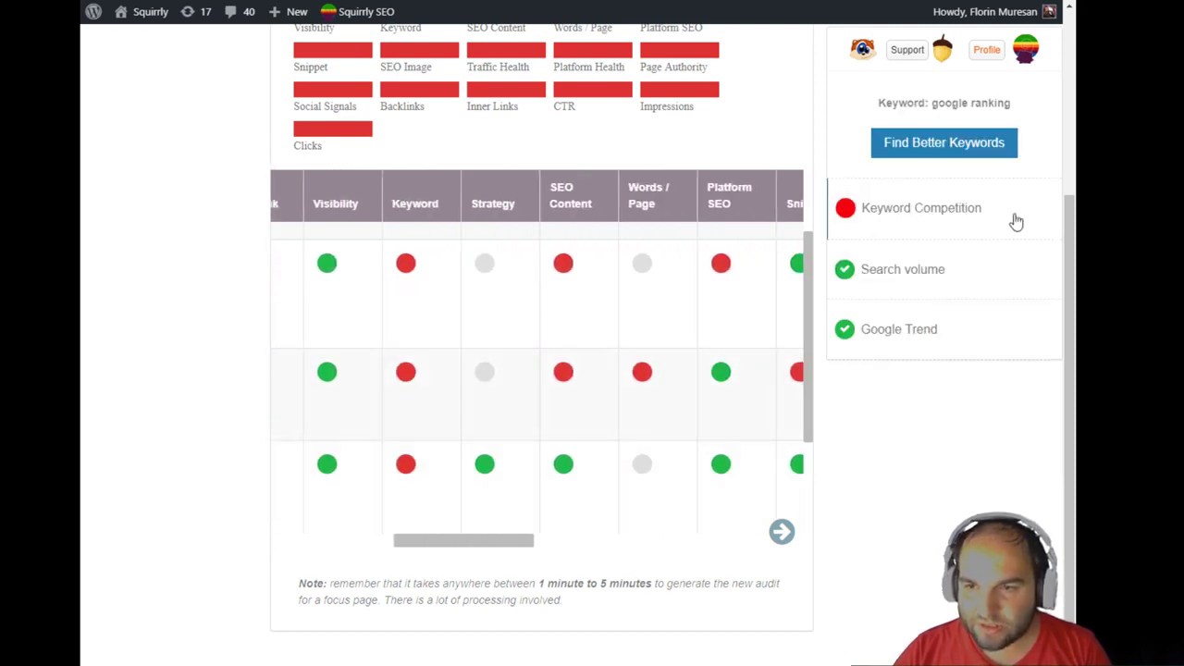
{"action": "left_click", "coordinate": [976, 223]}
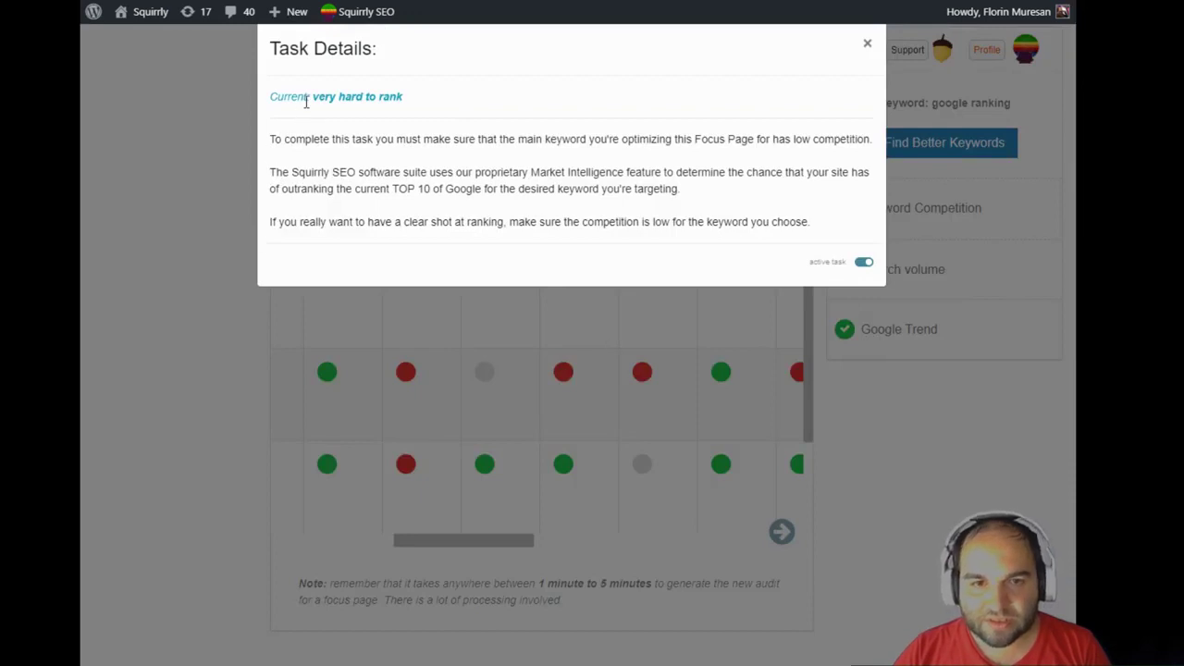
{"action": "triple_click", "coordinate": [305, 99]}
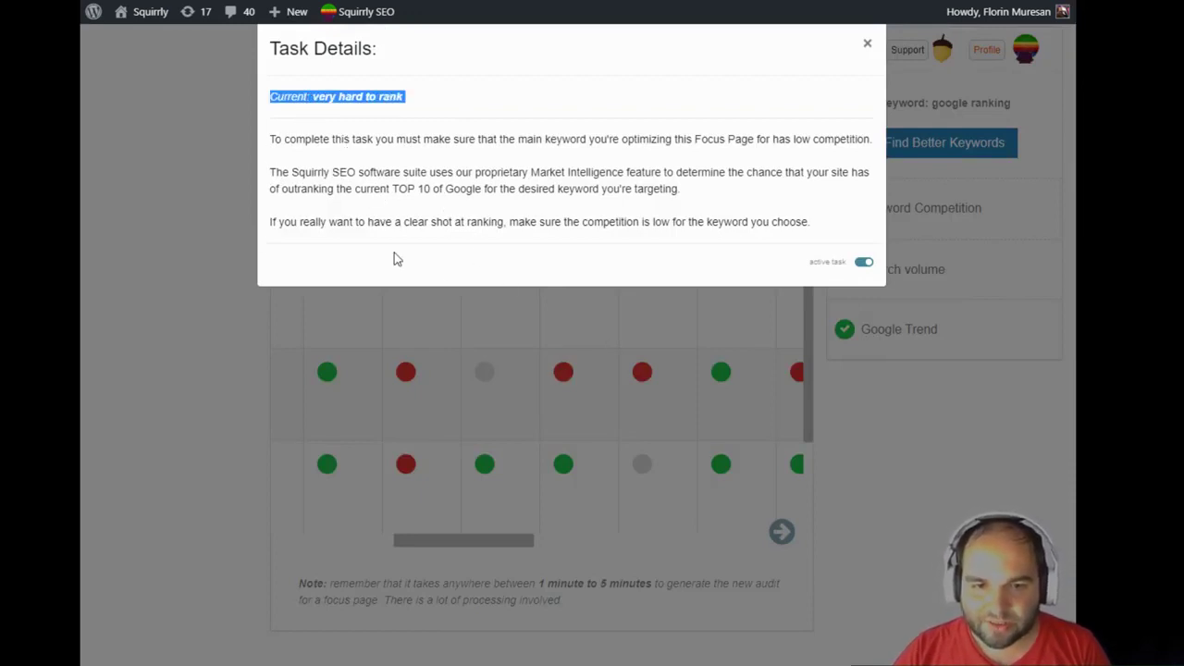
{"action": "left_click", "coordinate": [422, 405]}
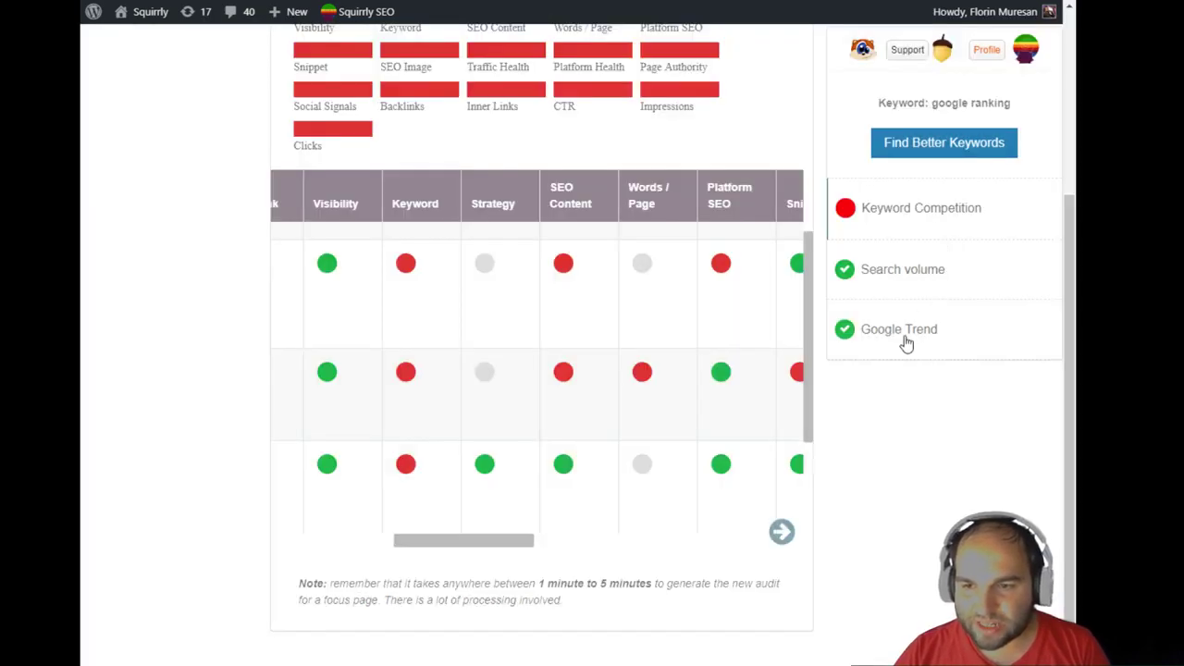
Read the Search volume task details for the SERP Checker page's keyword, then close them.
{"action": "left_click", "coordinate": [912, 270]}
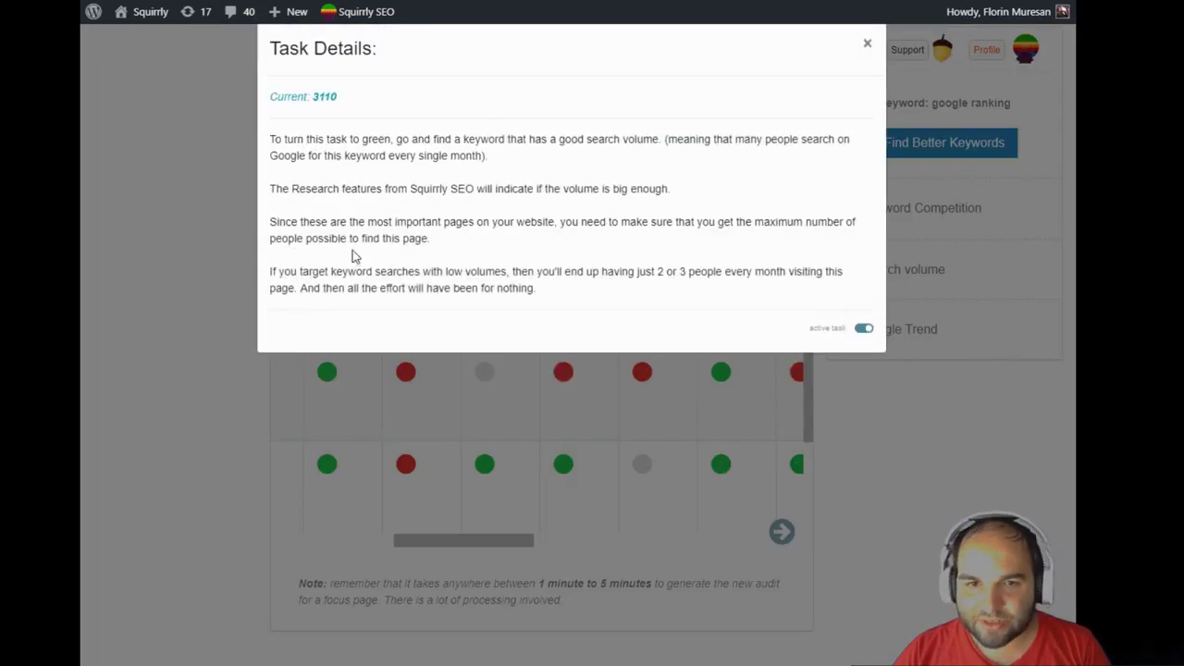
{"action": "triple_click", "coordinate": [298, 95]}
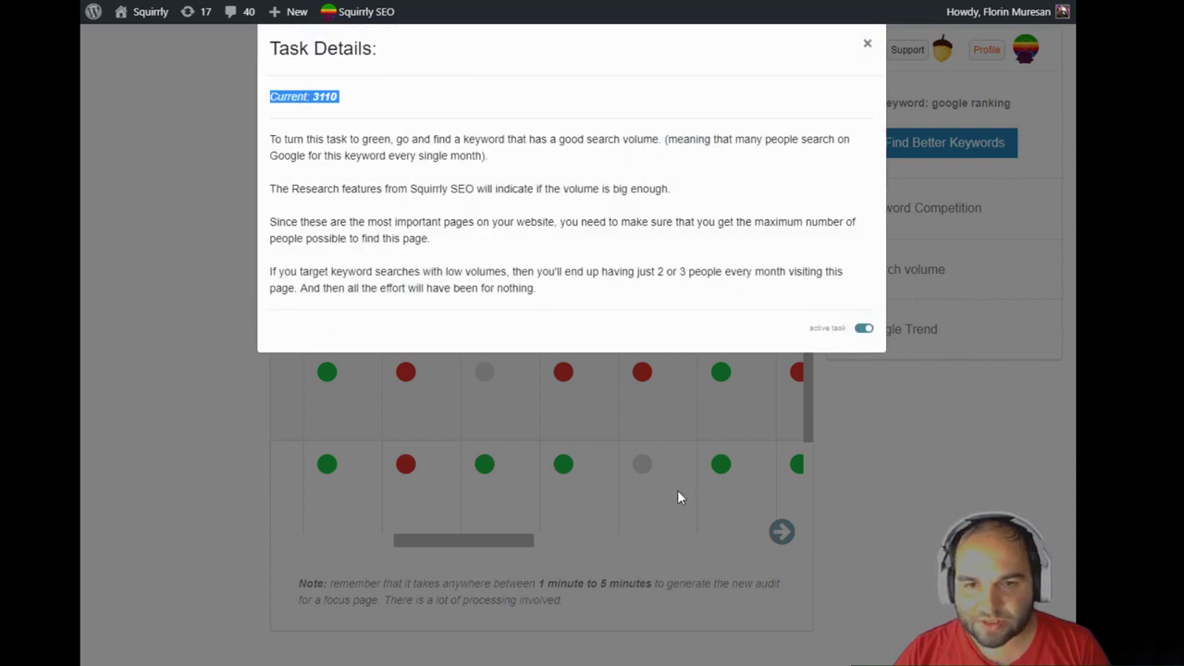
{"action": "left_click", "coordinate": [677, 498]}
Display the SERP Checker page's Strategy tasks, followed by its SEO Content tasks.
{"action": "left_click", "coordinate": [486, 382]}
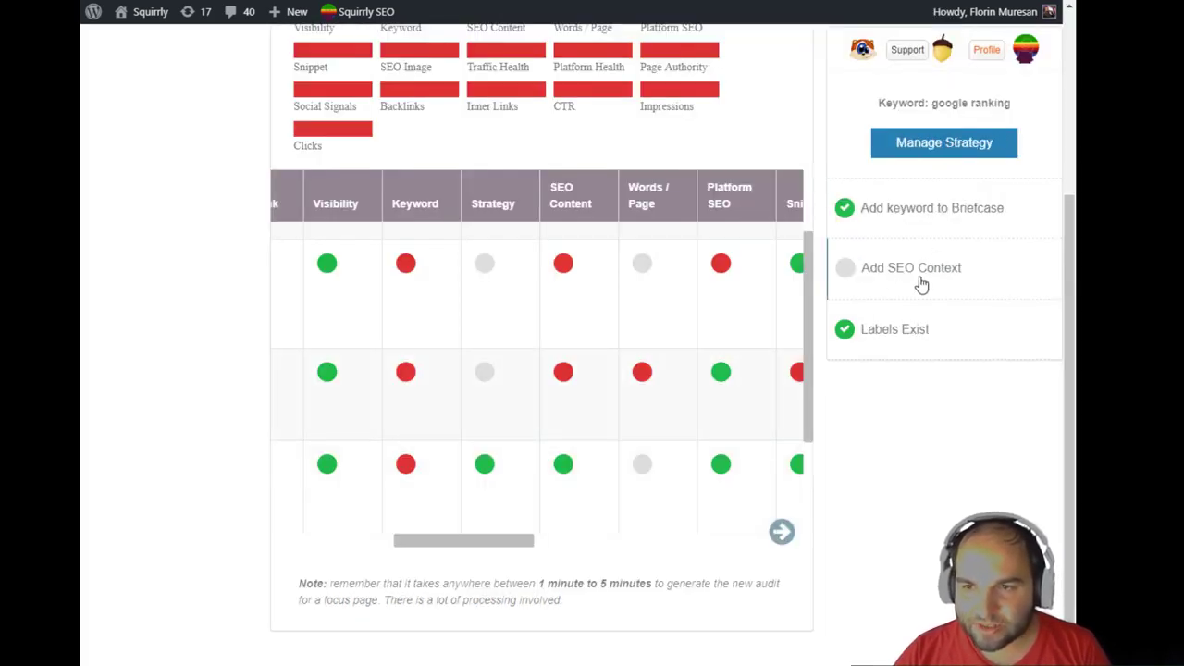
{"action": "left_click", "coordinate": [564, 373]}
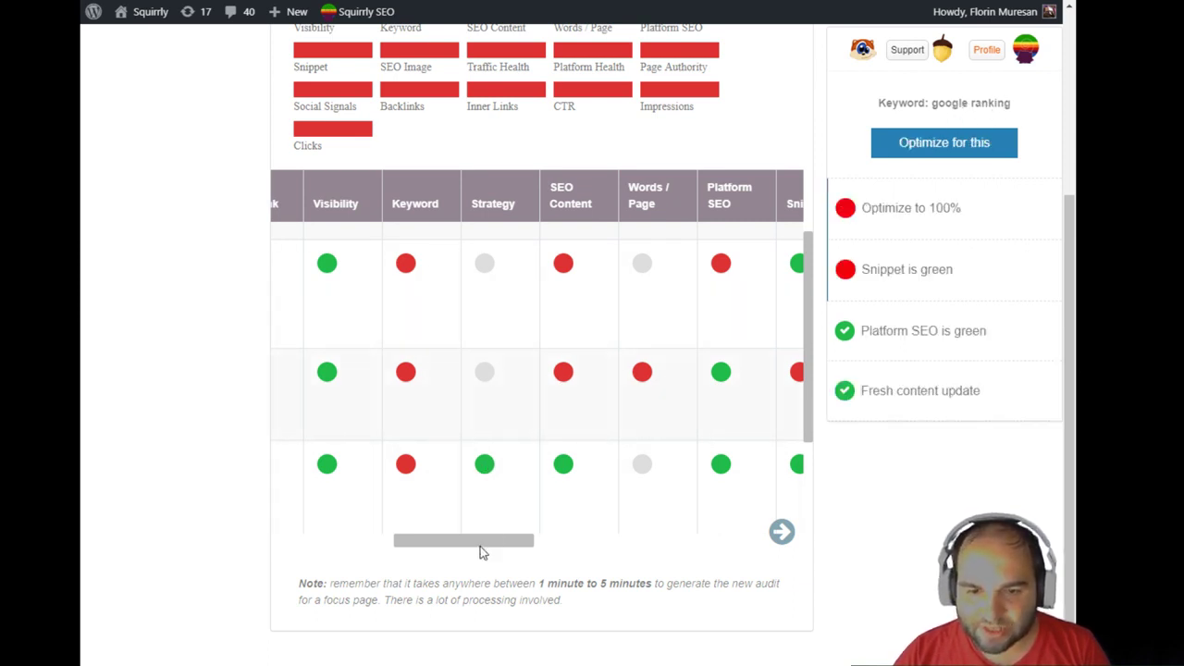
Inspect the SERP Checker page's Impressions and Clicks tasks and its row options, then return to the first table columns.
{"action": "left_click_drag", "start_coordinate": [485, 547], "coordinate": [743, 542]}
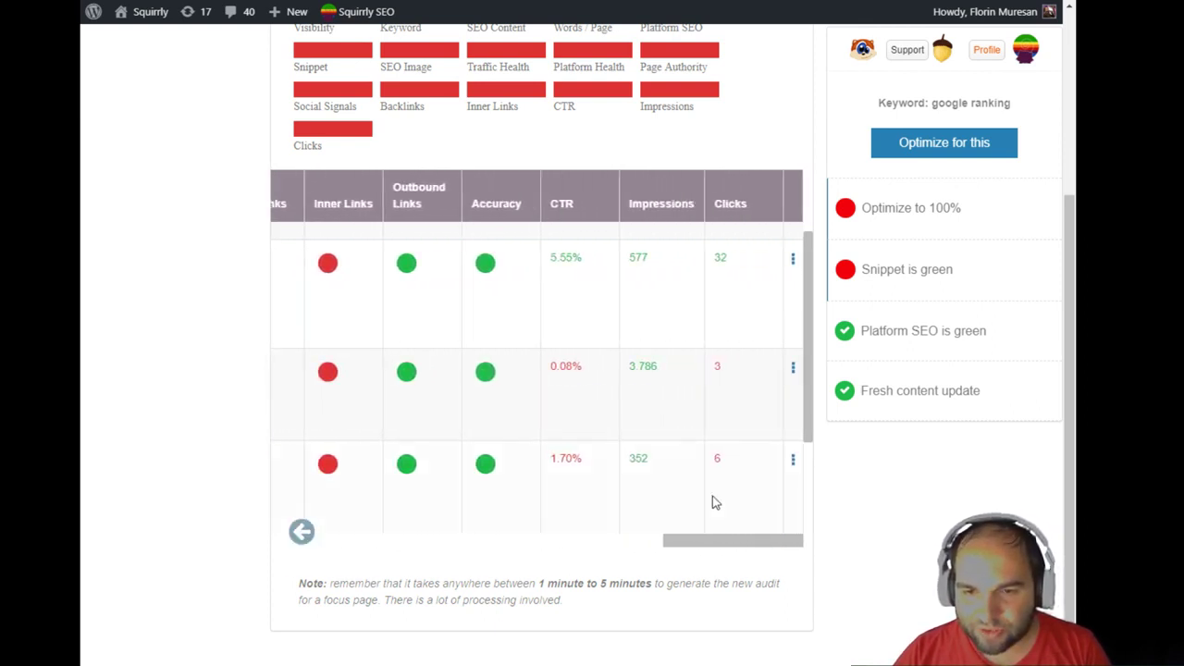
{"action": "left_click", "coordinate": [652, 369]}
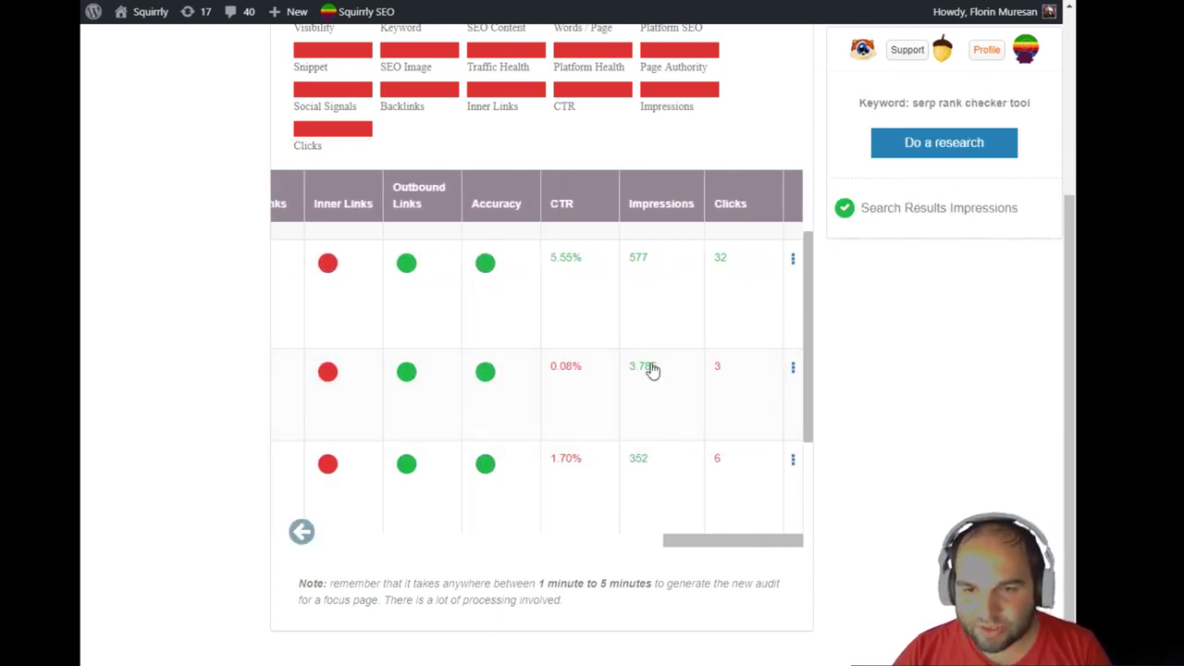
{"action": "left_click", "coordinate": [721, 368]}
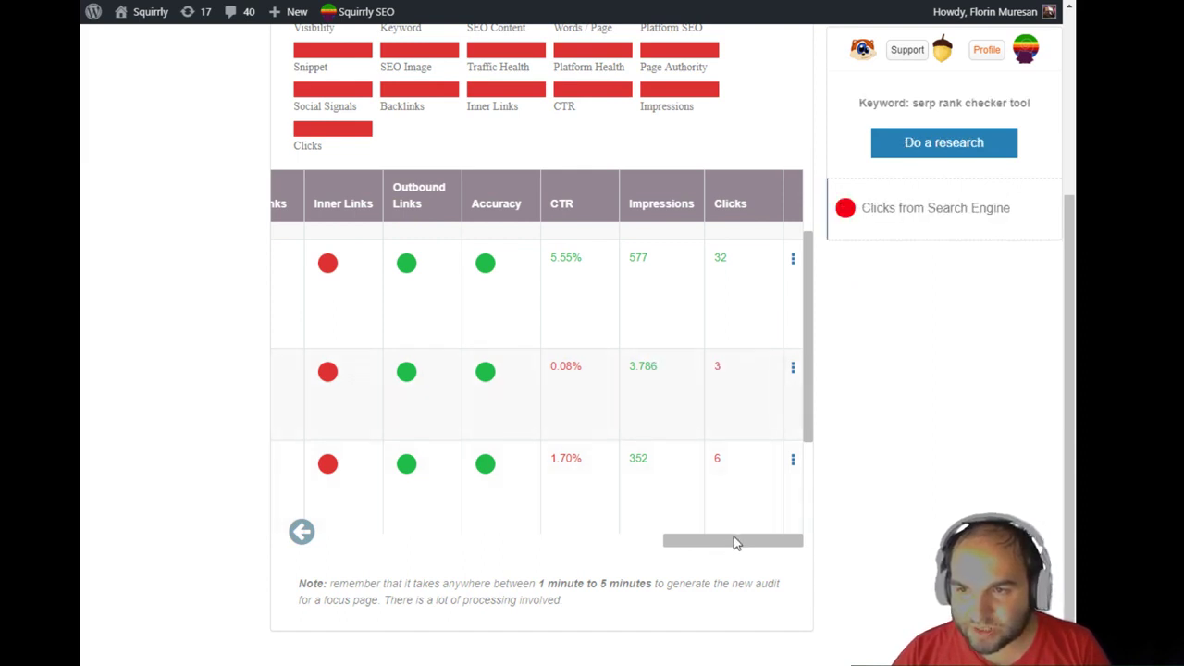
{"action": "left_click", "coordinate": [792, 370]}
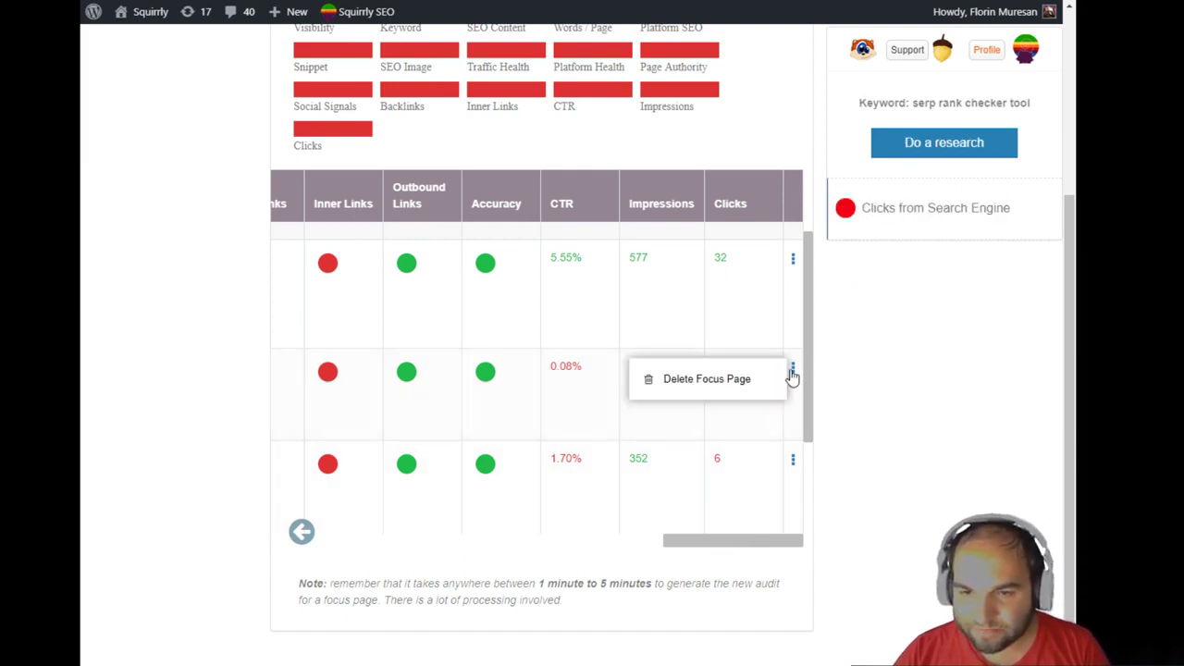
{"action": "left_click_drag", "start_coordinate": [695, 544], "coordinate": [304, 544]}
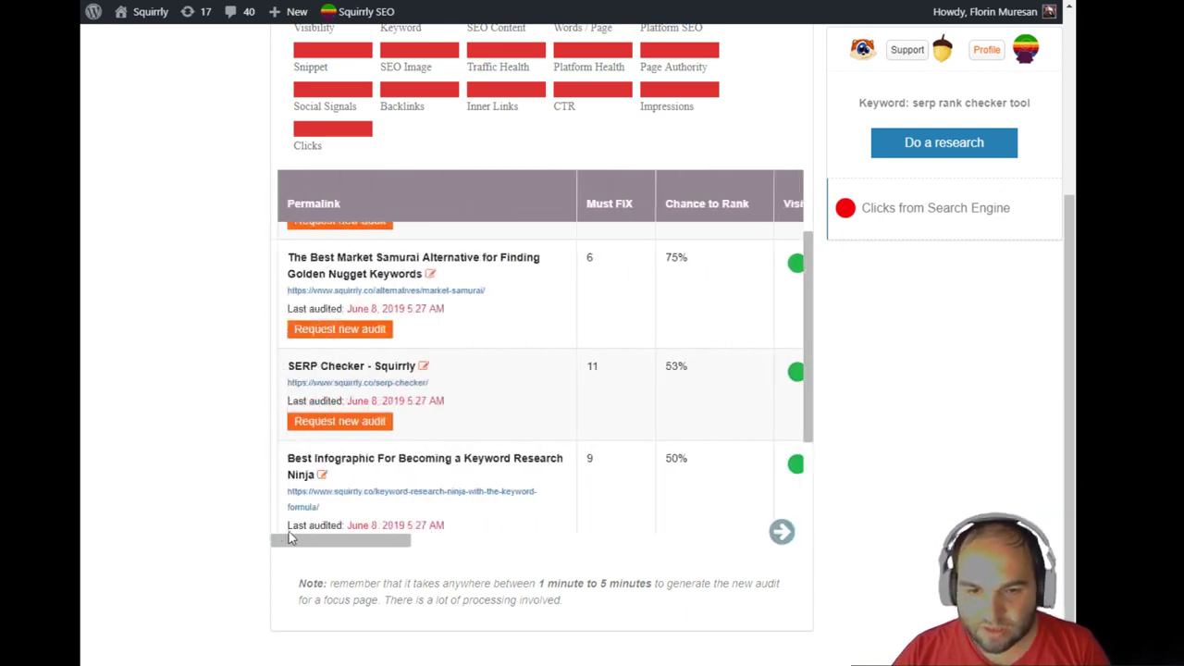
Open the Google Rankings section and examine the path and rank of the "market samurai alternative" keyword.
{"action": "scroll", "coordinate": [249, 420], "scroll_direction": "up", "scroll_amount": 3}
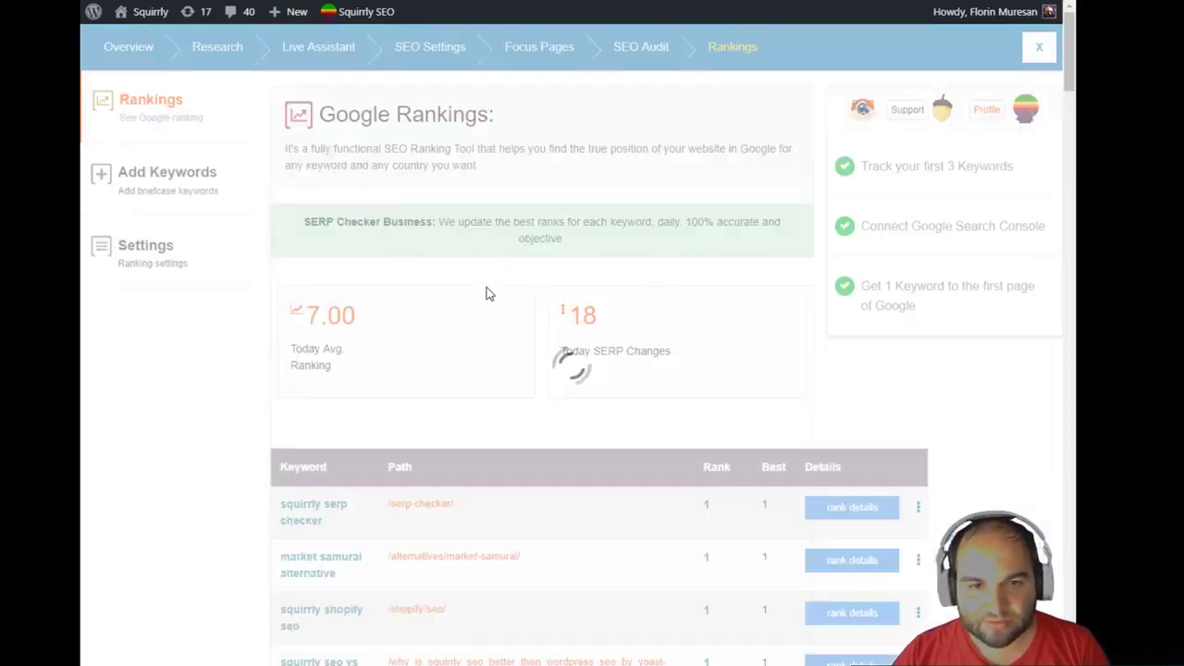
{"action": "scroll", "coordinate": [500, 319], "scroll_direction": "down", "scroll_amount": 1}
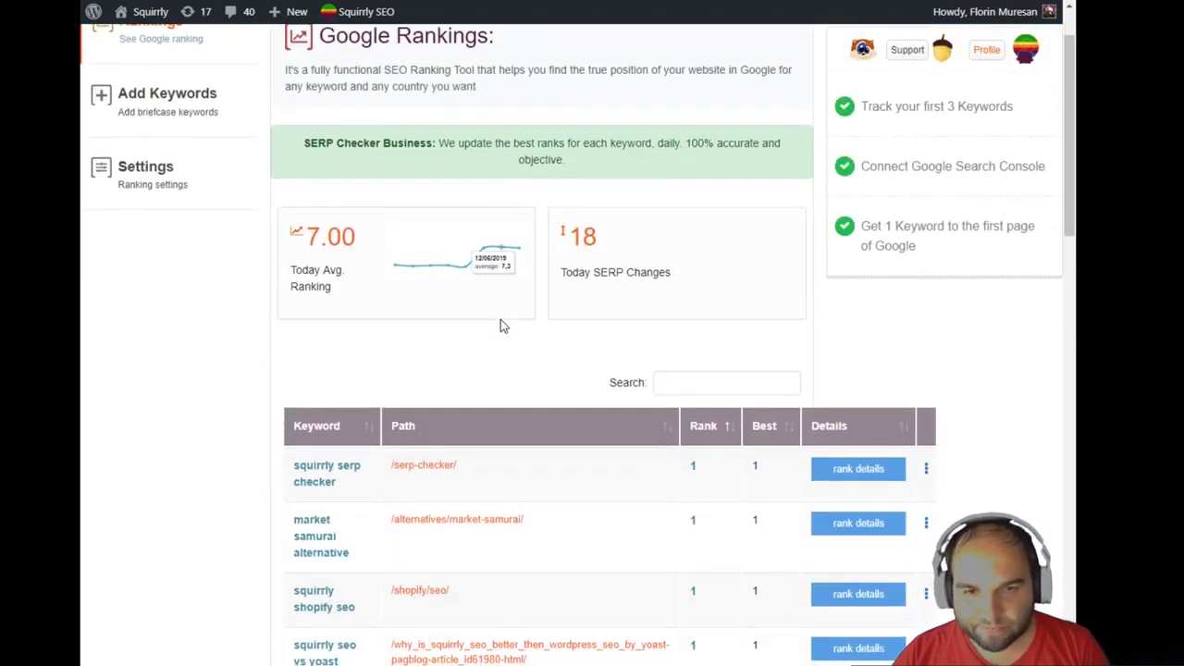
{"action": "scroll", "coordinate": [232, 403], "scroll_direction": "down", "scroll_amount": 2}
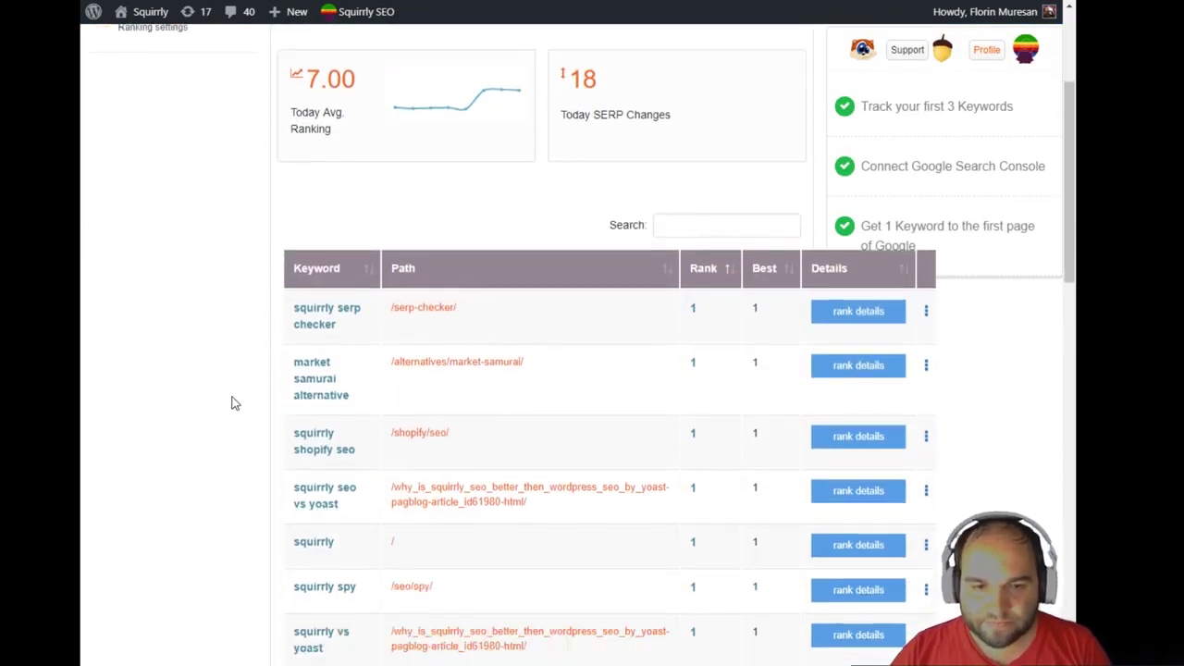
{"action": "scroll", "coordinate": [234, 403], "scroll_direction": "down", "scroll_amount": 1}
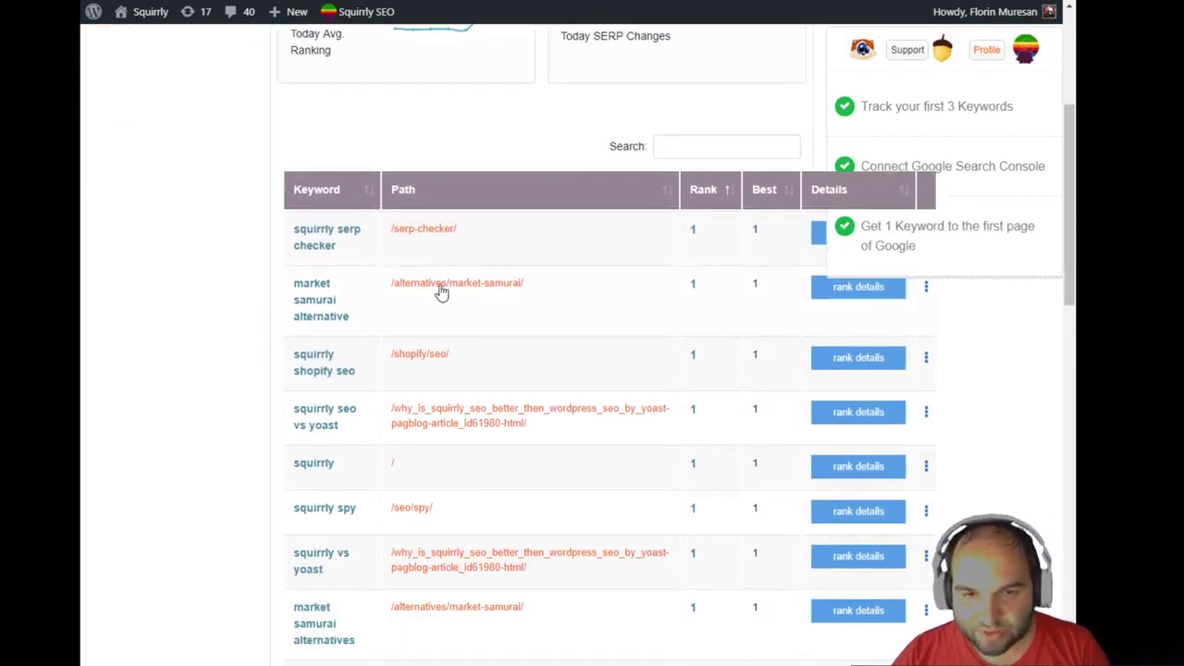
{"action": "left_click_drag", "start_coordinate": [589, 290], "coordinate": [389, 283]}
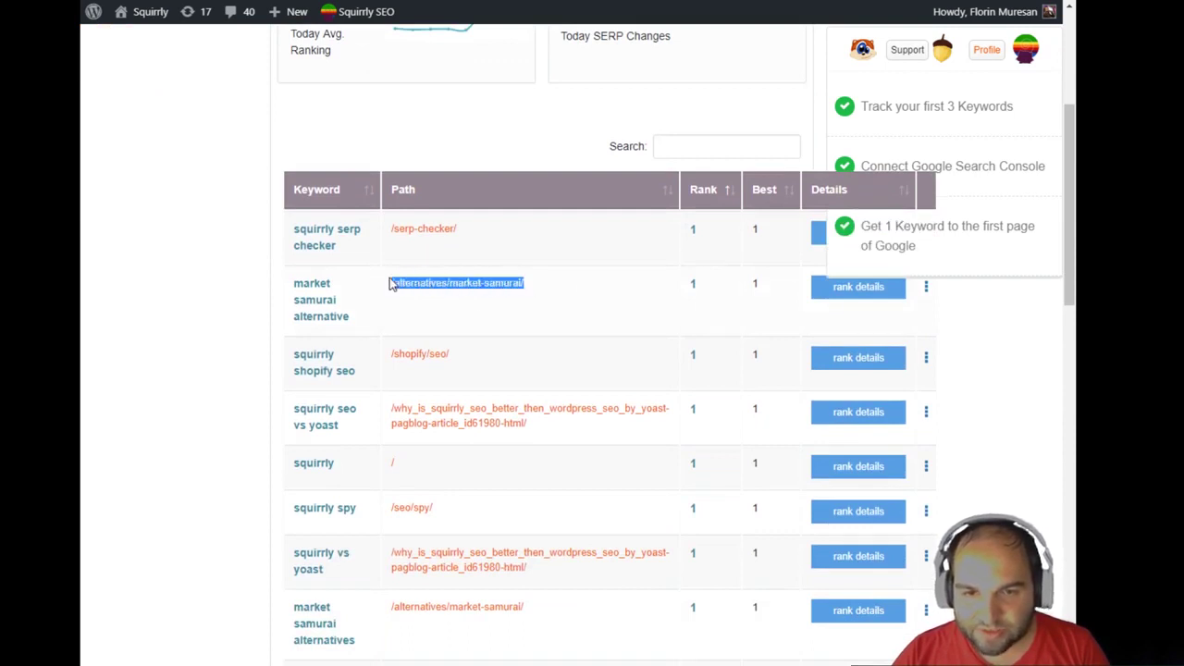
{"action": "left_click", "coordinate": [532, 315]}
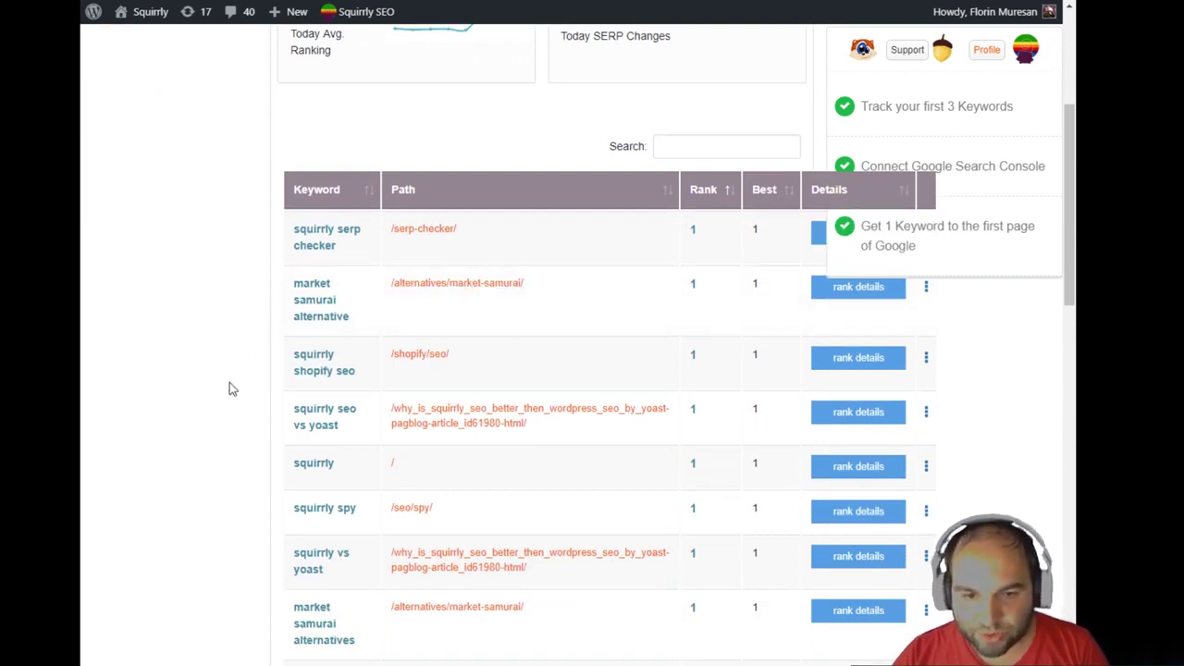
Examine the paths and ranks of the "squirrly spy", "focus pages" and "website analysis plugin squirrly" keywords.
{"action": "scroll", "coordinate": [229, 382], "scroll_direction": "down", "scroll_amount": 1}
{"action": "left_click_drag", "start_coordinate": [479, 431], "coordinate": [294, 438]}
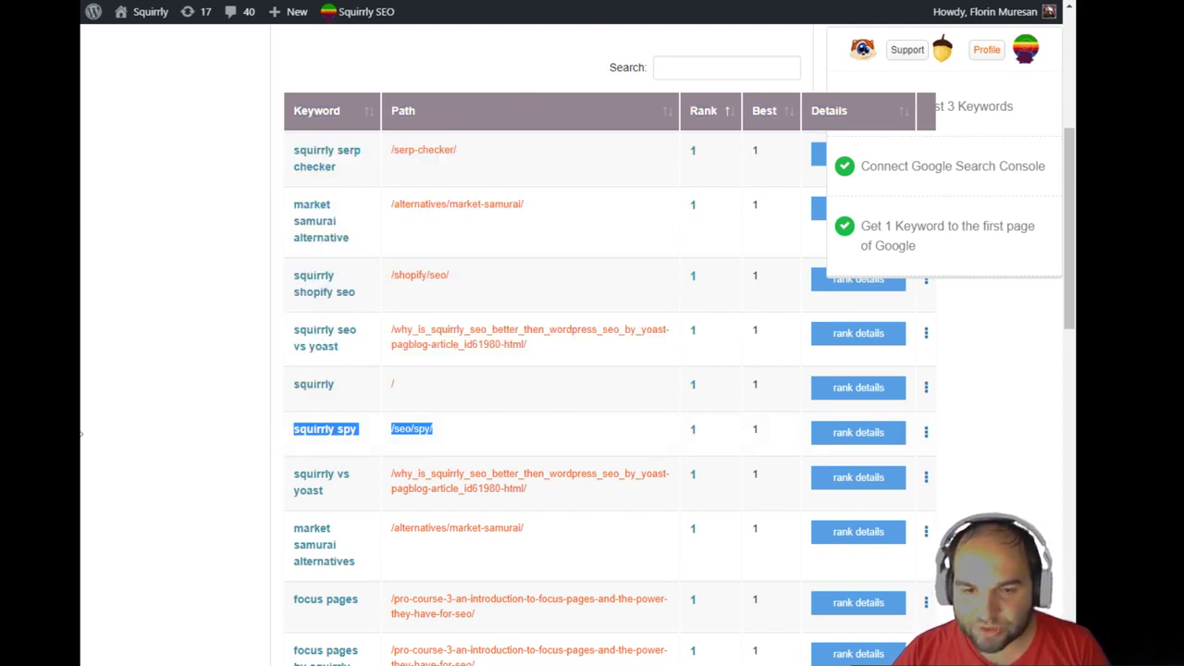
{"action": "scroll", "coordinate": [225, 478], "scroll_direction": "down", "scroll_amount": 1}
{"action": "scroll", "coordinate": [219, 478], "scroll_direction": "down", "scroll_amount": 1}
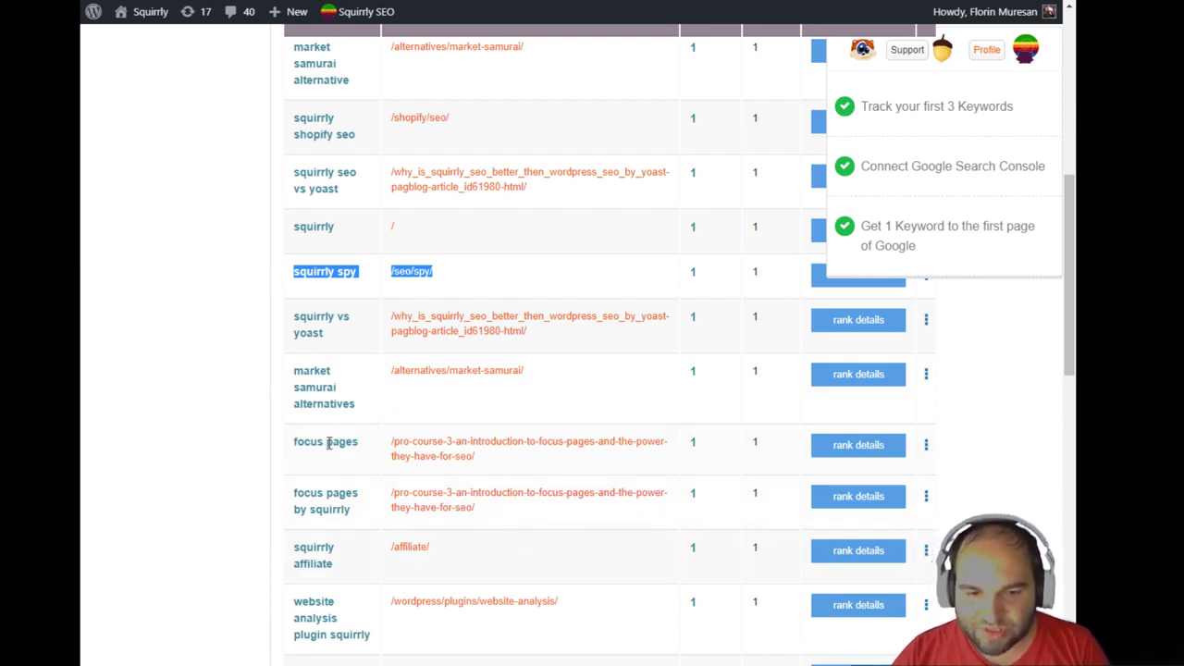
{"action": "left_click_drag", "start_coordinate": [374, 449], "coordinate": [728, 456]}
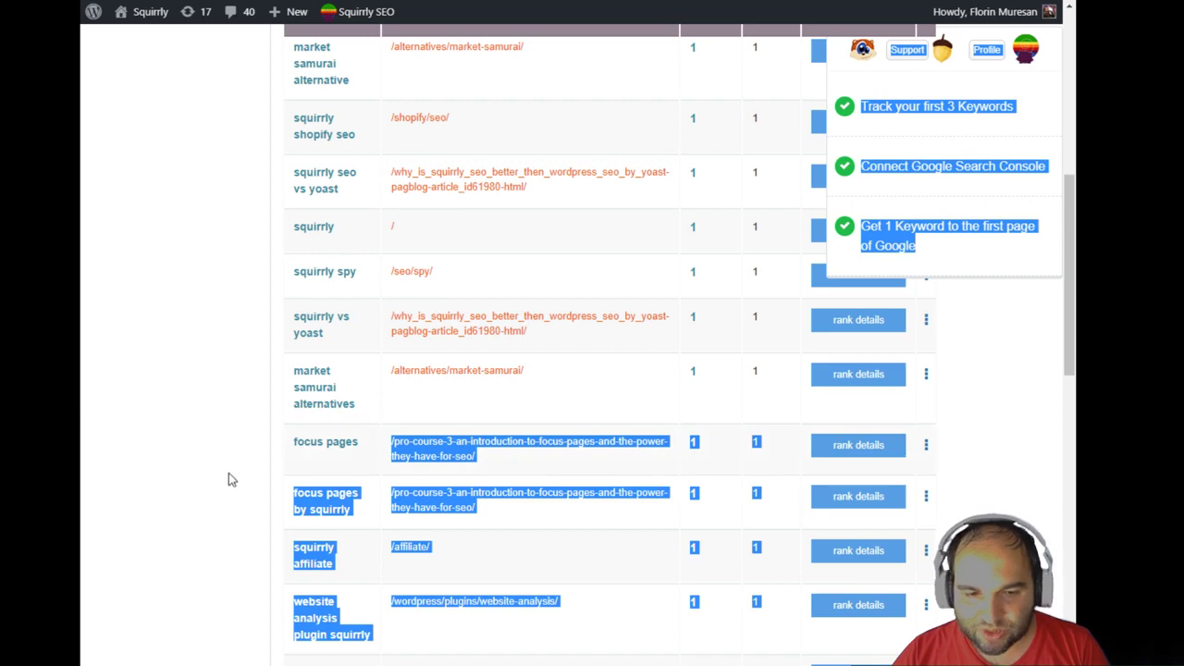
{"action": "left_click", "coordinate": [229, 476]}
{"action": "scroll", "coordinate": [230, 486], "scroll_direction": "down", "scroll_amount": 3}
{"action": "left_click_drag", "start_coordinate": [384, 486], "coordinate": [293, 455]}
{"action": "left_click", "coordinate": [726, 454]}
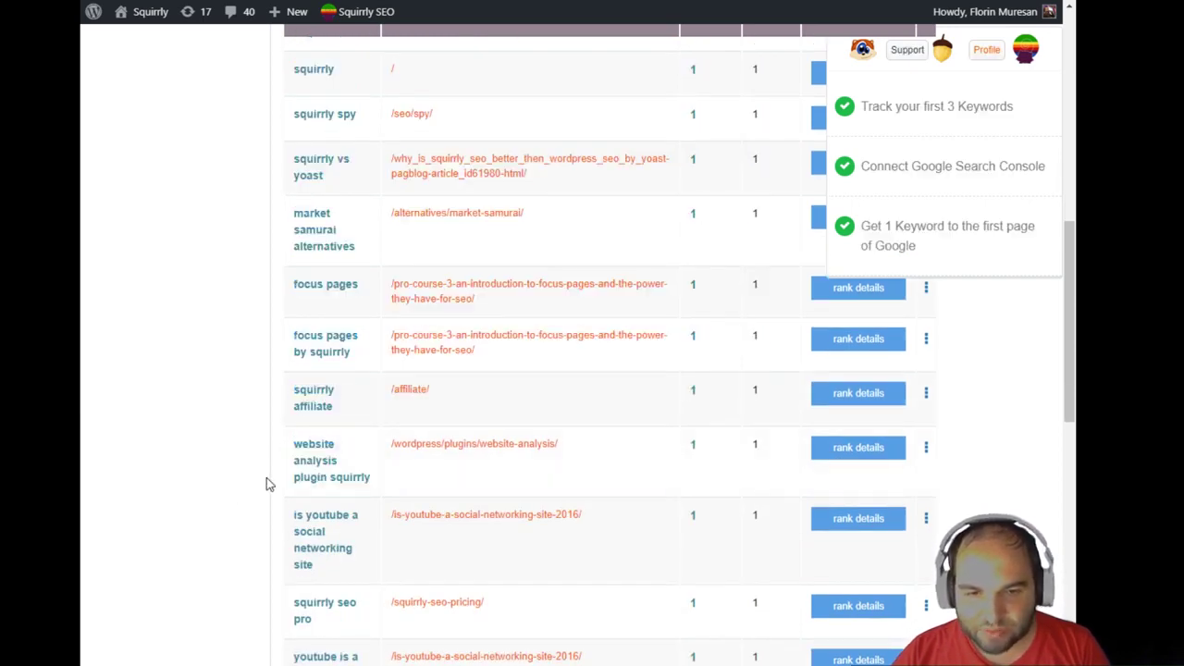
Look through the whole first page of ranked keywords down to its last entry.
{"action": "scroll", "coordinate": [266, 482], "scroll_direction": "up", "scroll_amount": 1}
{"action": "scroll", "coordinate": [266, 482], "scroll_direction": "up", "scroll_amount": 3}
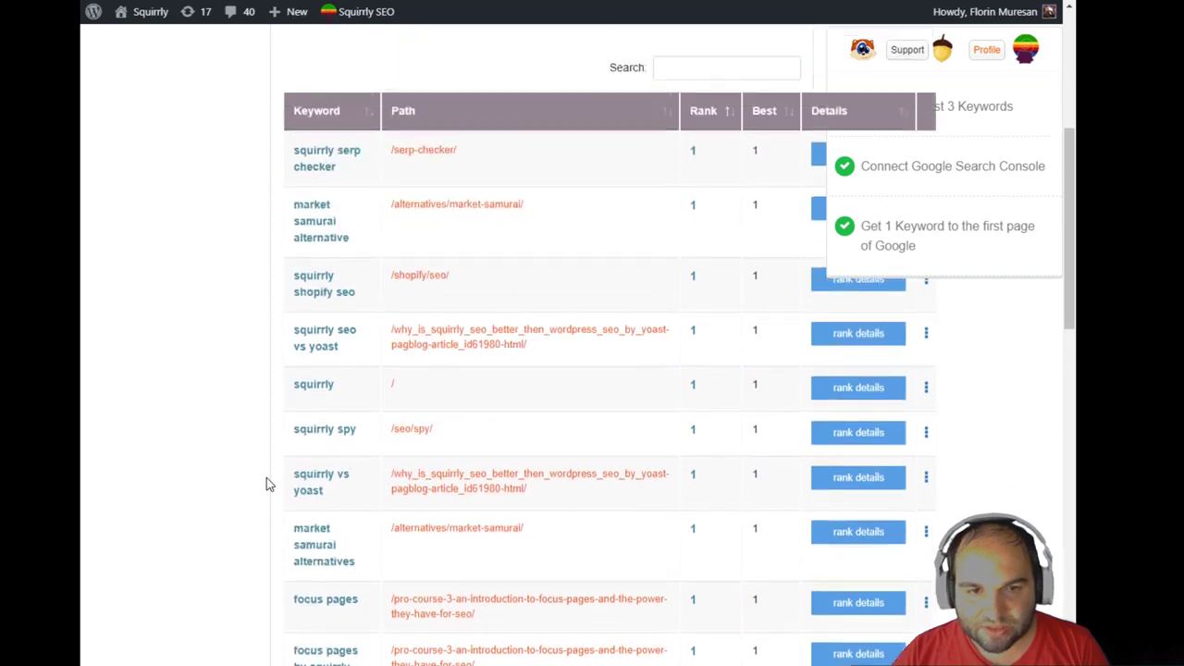
{"action": "scroll", "coordinate": [267, 482], "scroll_direction": "down", "scroll_amount": 7}
{"action": "scroll", "coordinate": [266, 482], "scroll_direction": "down", "scroll_amount": 6}
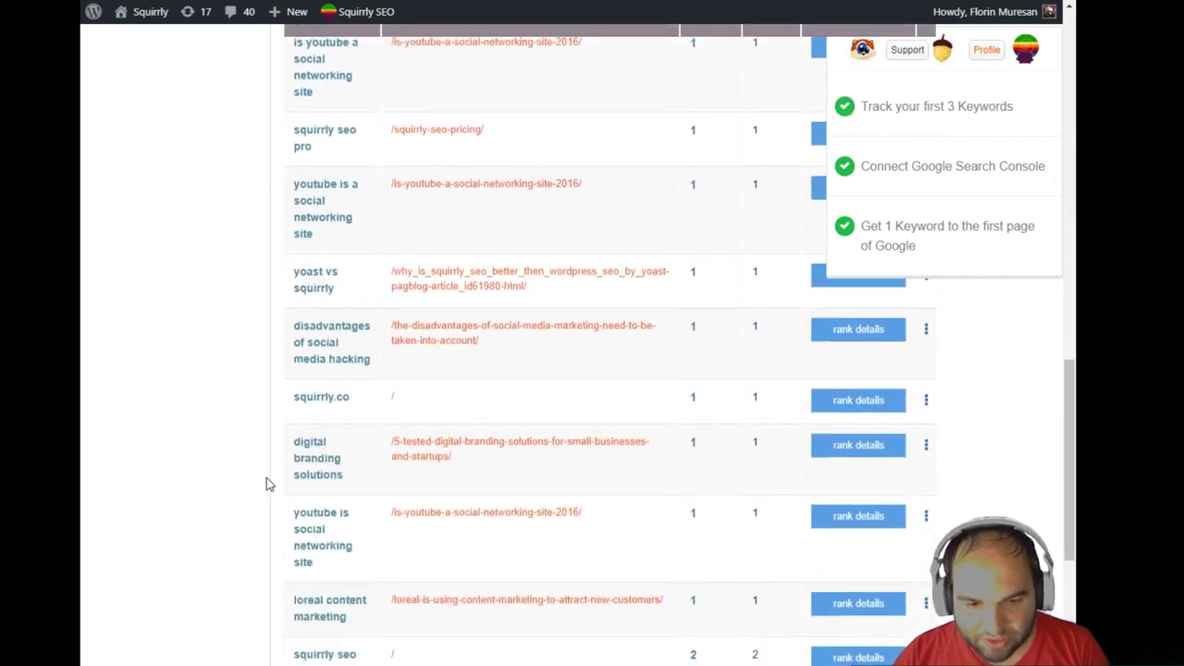
{"action": "scroll", "coordinate": [267, 482], "scroll_direction": "down", "scroll_amount": 1}
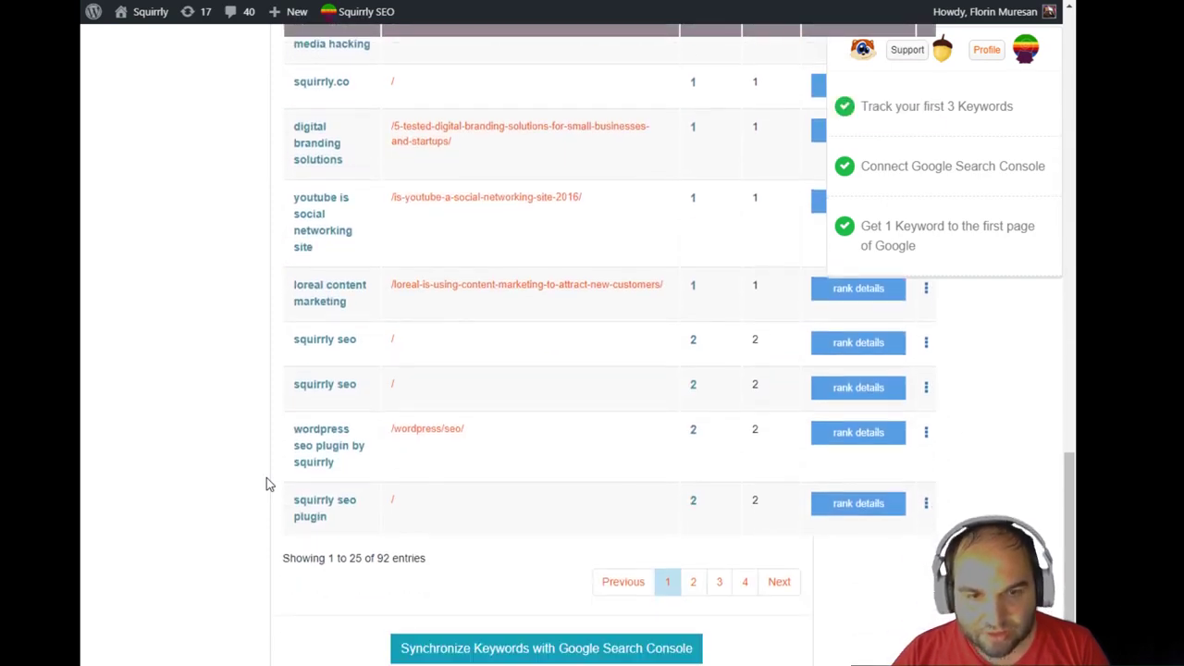
Filter the ranked keywords table by the word "website".
{"action": "scroll", "coordinate": [266, 477], "scroll_direction": "up", "scroll_amount": 15}
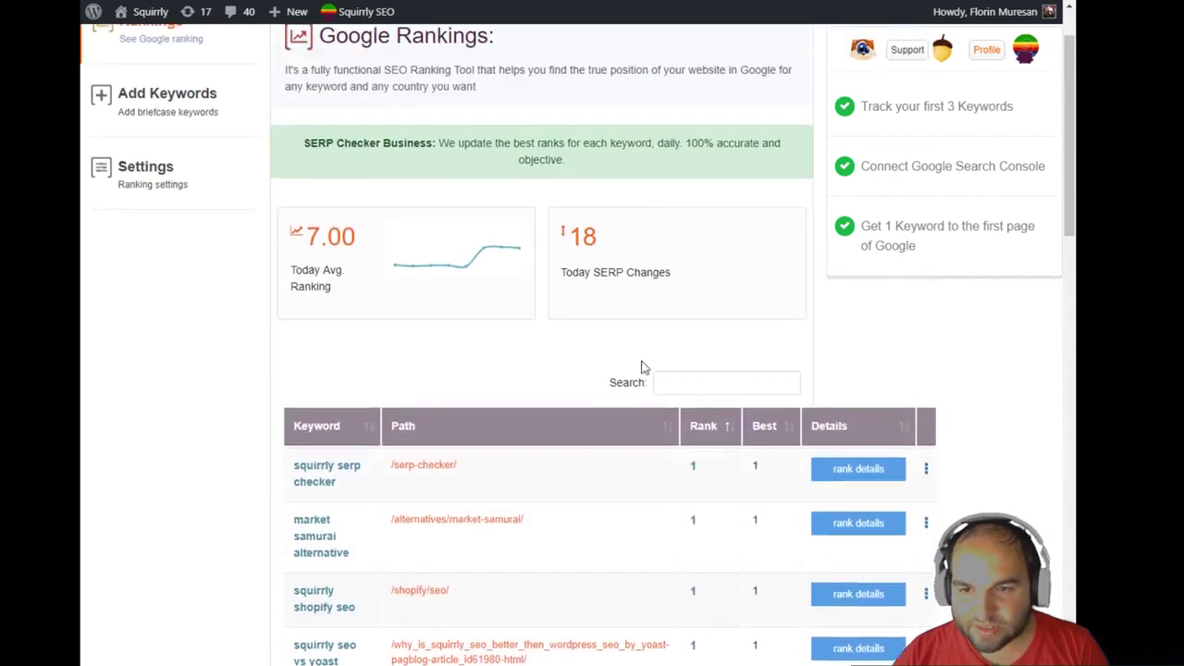
{"action": "left_click", "coordinate": [680, 383]}
{"action": "type", "text": "we"}
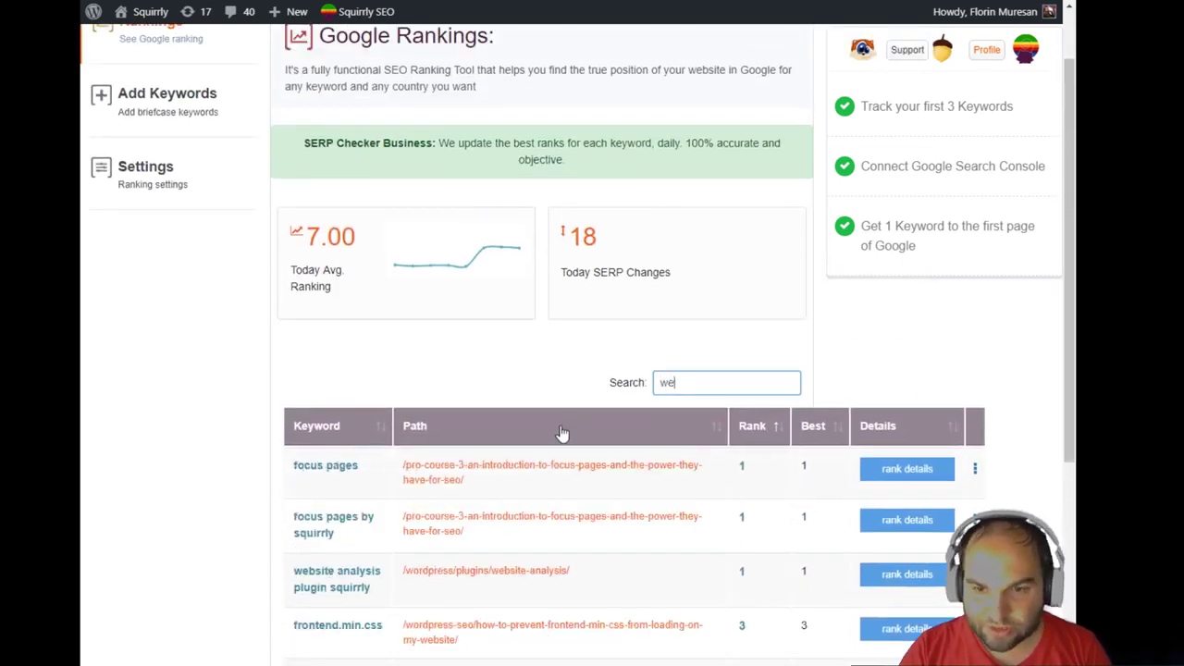
{"action": "type", "text": "bsite"}
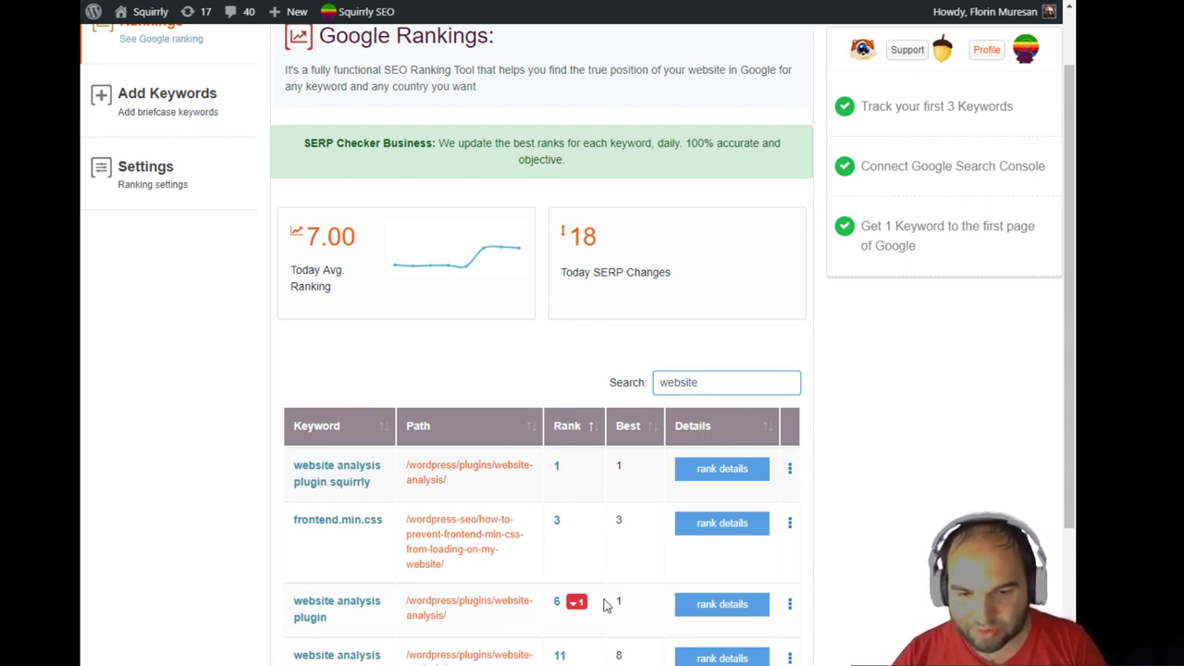
Examine the path, current rank and best rank of the "website analysis plugin" keyword.
{"action": "scroll", "coordinate": [638, 601], "scroll_direction": "down", "scroll_amount": 2}
{"action": "left_click", "coordinate": [651, 454]}
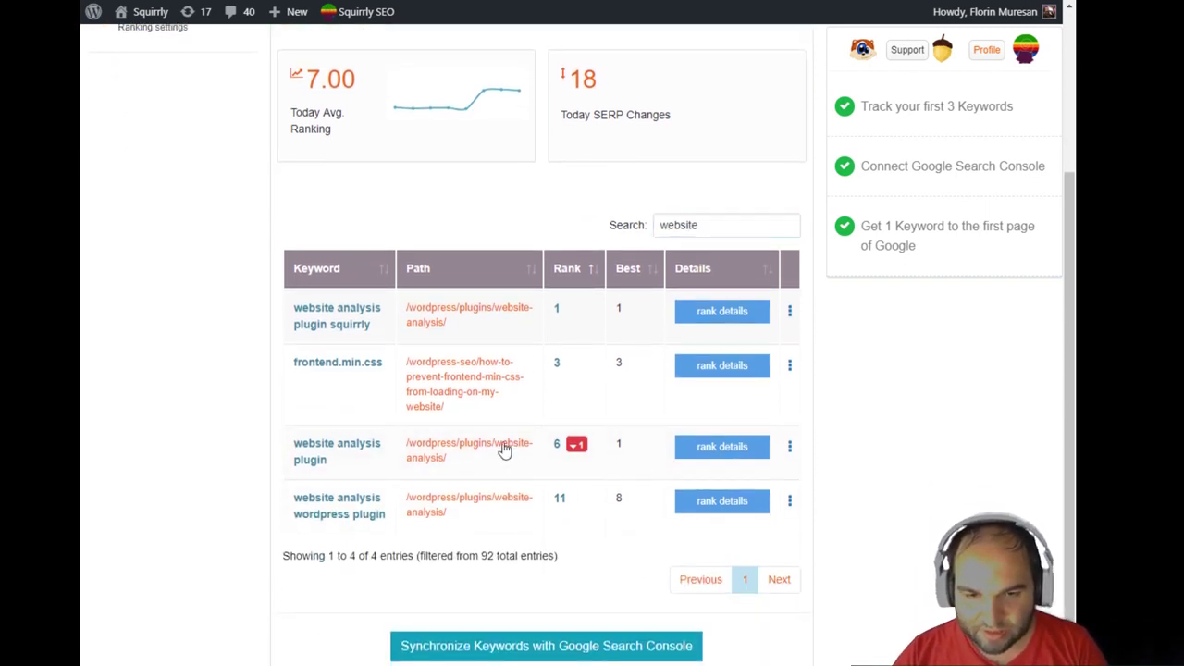
{"action": "left_click", "coordinate": [437, 453]}
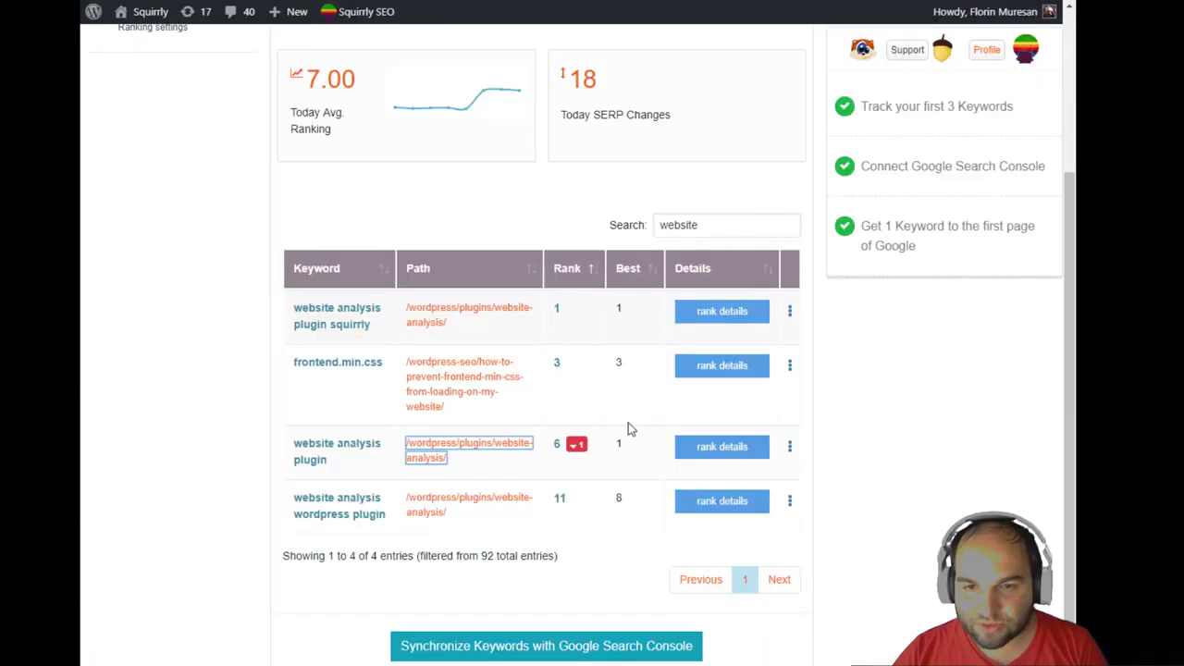
{"action": "double_click", "coordinate": [557, 445]}
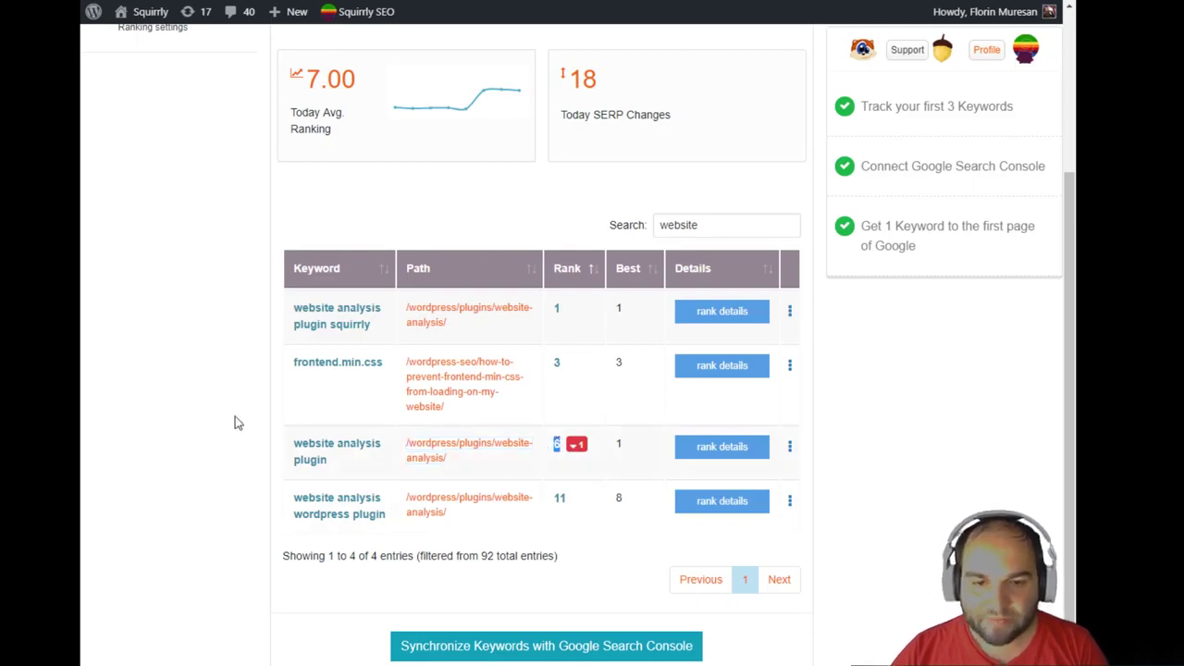
{"action": "left_click", "coordinate": [205, 395]}
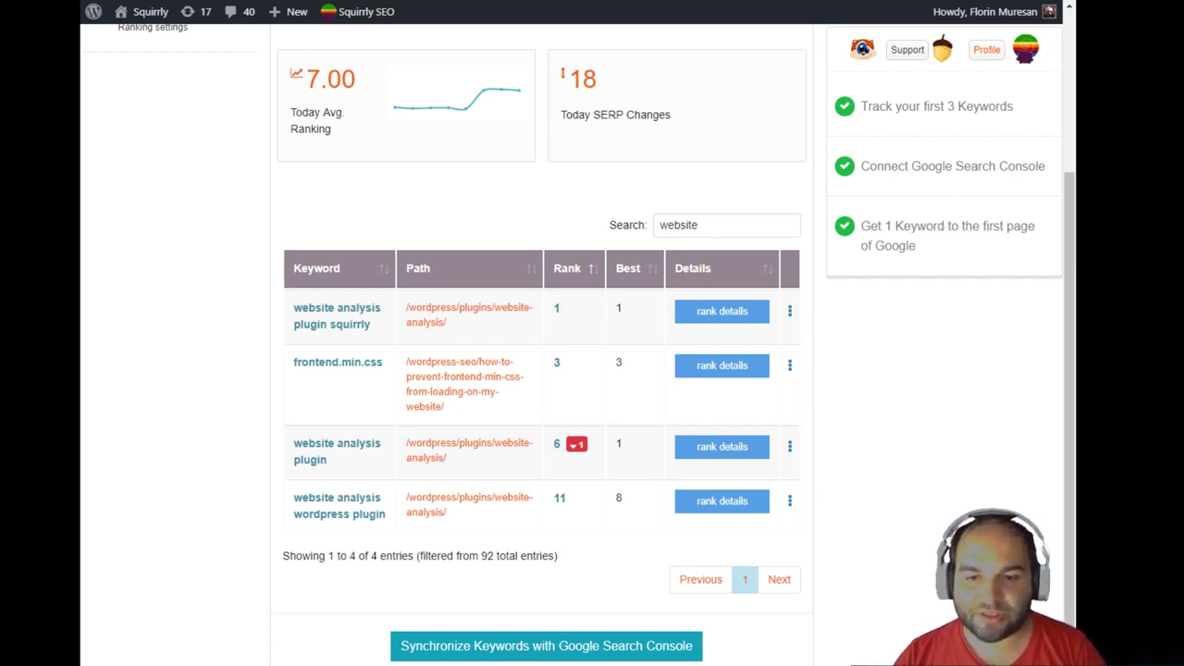
Return to the Focus Pages section and check the Market Samurai alternative page's chance to rank.
{"action": "left_click", "coordinate": [354, 9]}
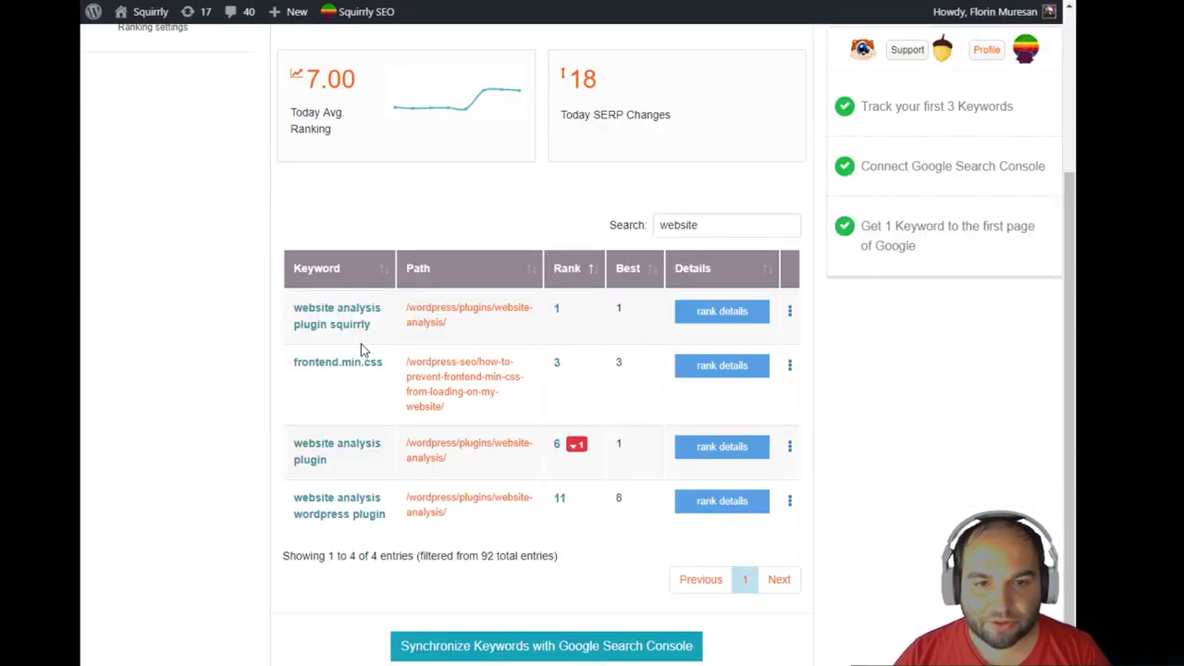
{"action": "mouse_move", "coordinate": [373, 14]}
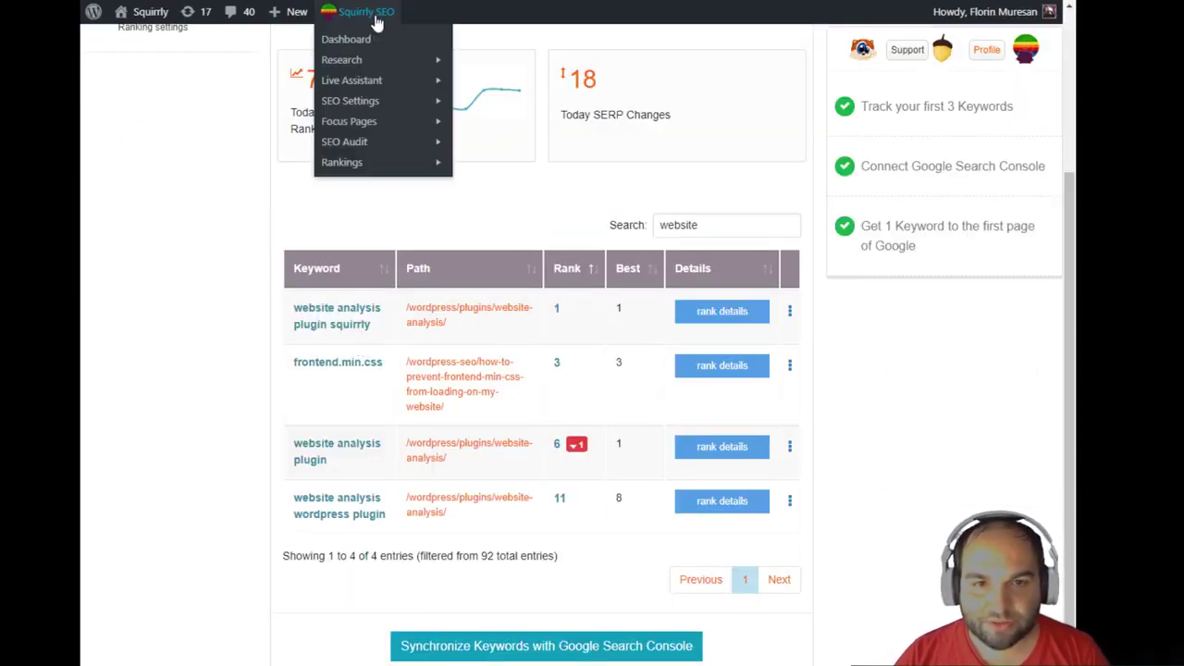
{"action": "mouse_move", "coordinate": [357, 66]}
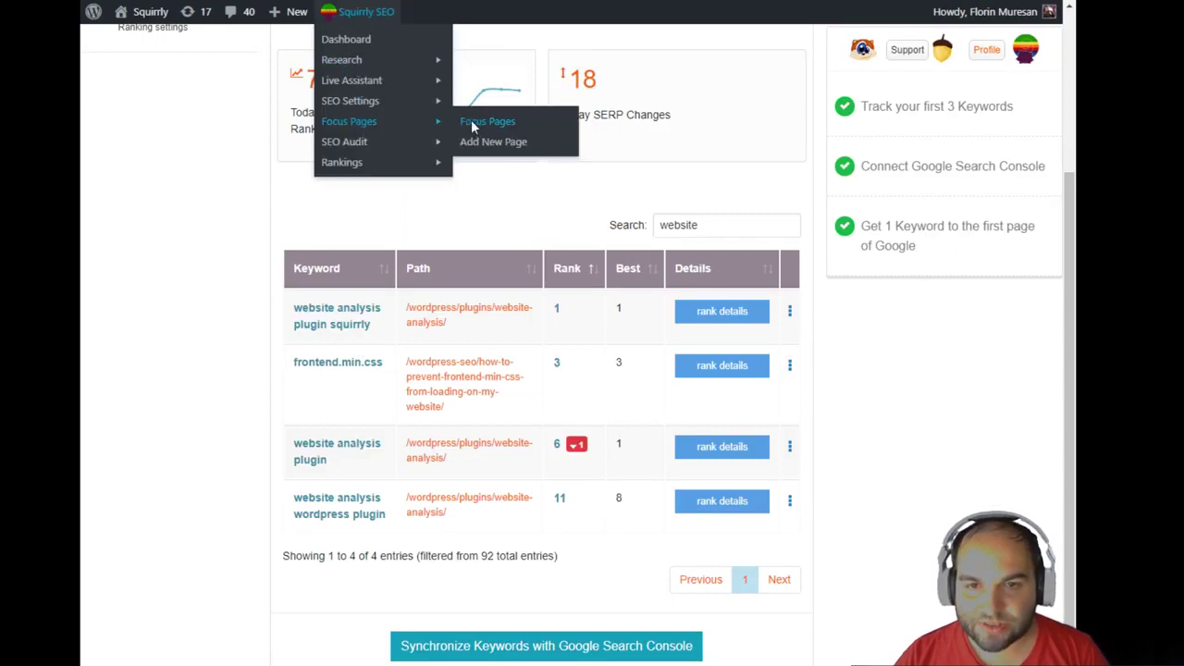
{"action": "left_click", "coordinate": [342, 37]}
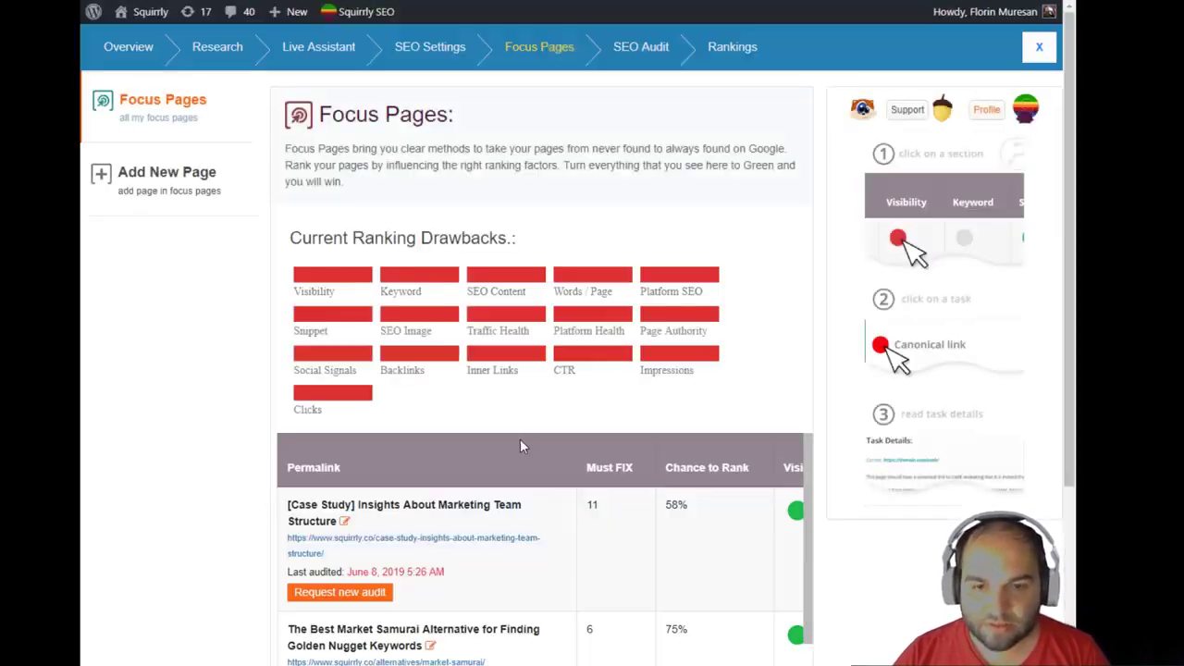
{"action": "scroll", "coordinate": [555, 490], "scroll_direction": "down", "scroll_amount": 3}
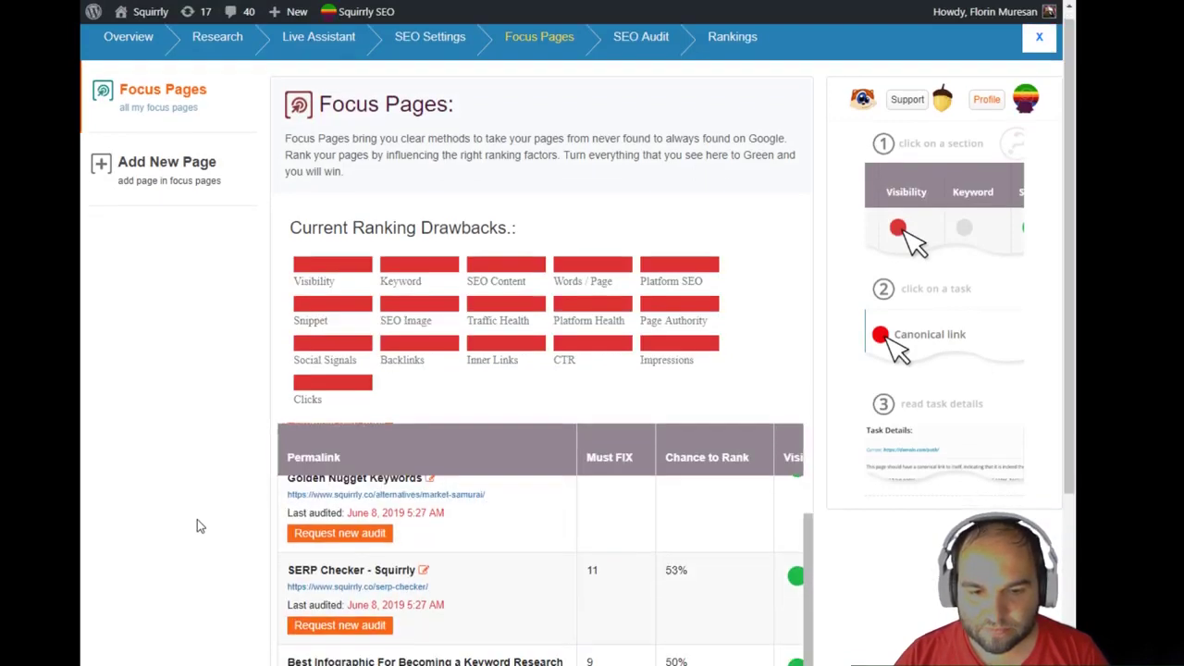
{"action": "scroll", "coordinate": [199, 524], "scroll_direction": "down", "scroll_amount": 3}
{"action": "scroll", "coordinate": [638, 444], "scroll_direction": "up", "scroll_amount": 3}
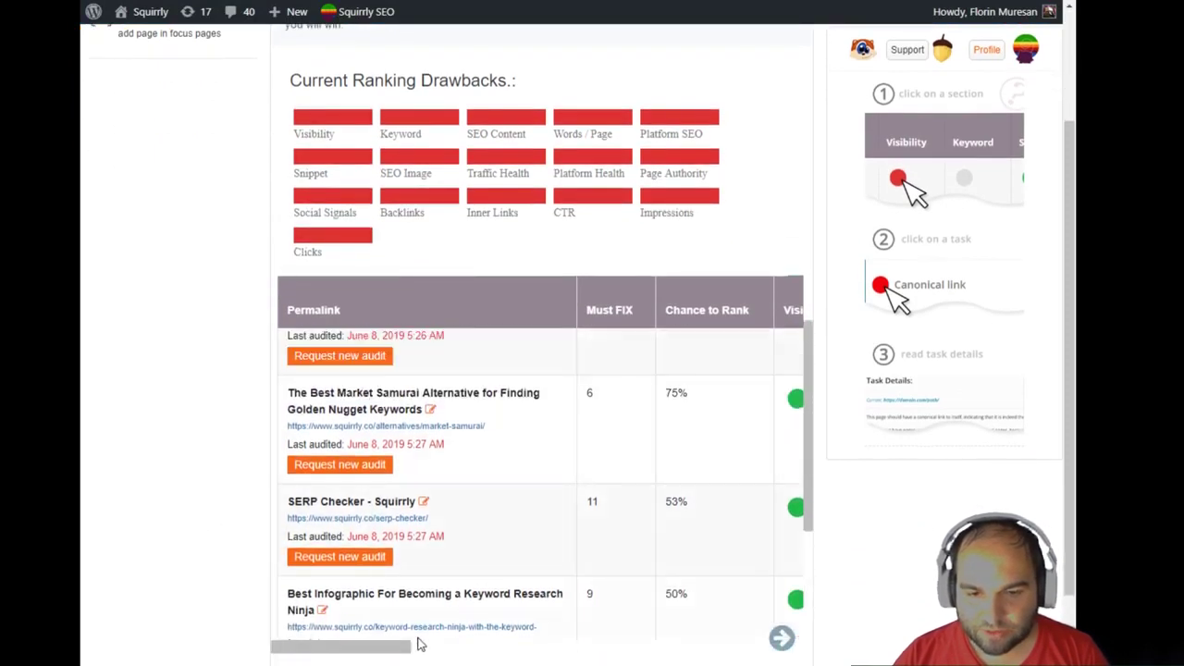
{"action": "left_click_drag", "start_coordinate": [398, 650], "coordinate": [433, 648]}
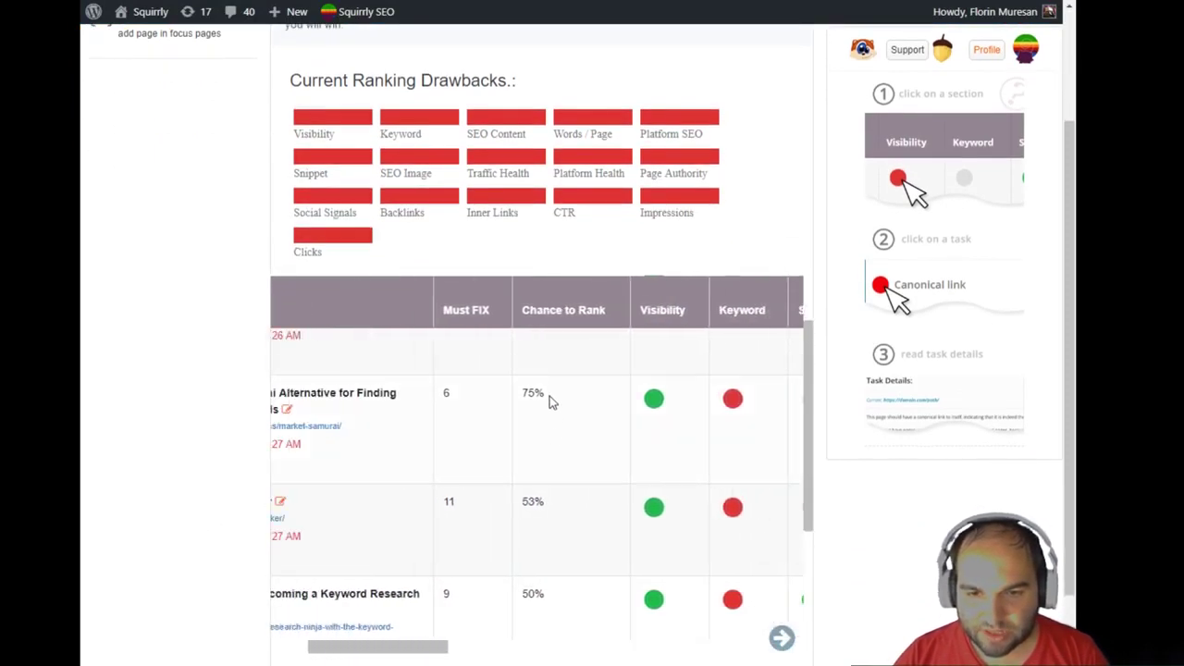
{"action": "left_click_drag", "start_coordinate": [550, 400], "coordinate": [513, 396]}
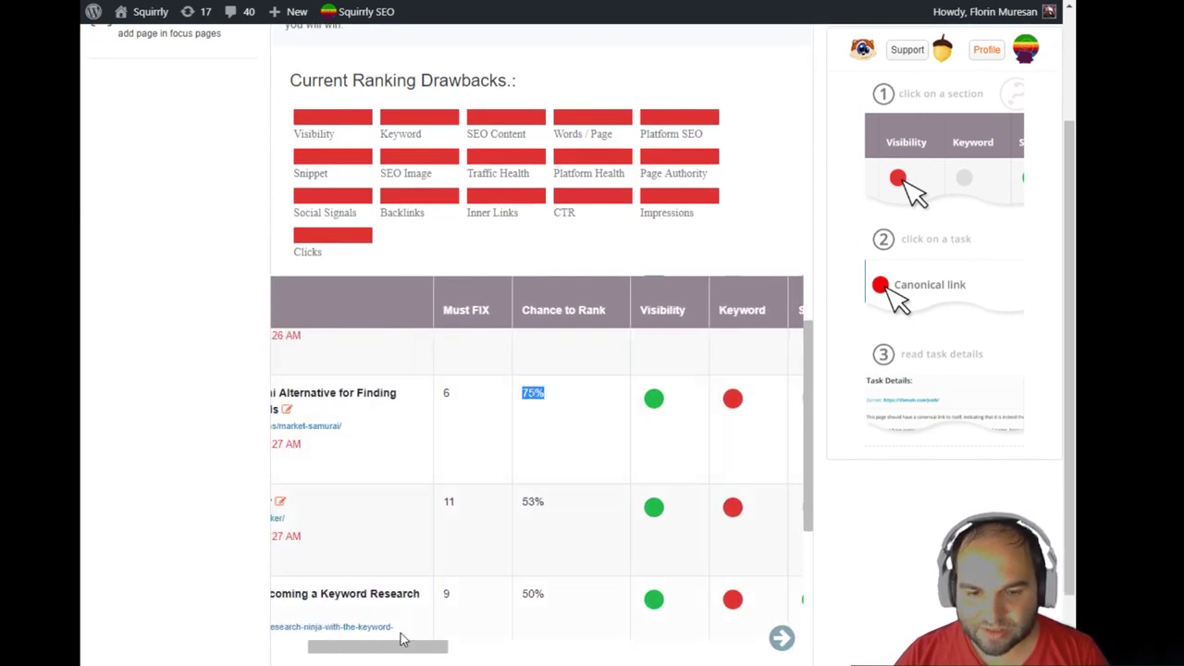
Inspect the Keyword and SEO Content tasks of the Market Samurai alternative page.
{"action": "left_click_drag", "start_coordinate": [401, 651], "coordinate": [470, 657]}
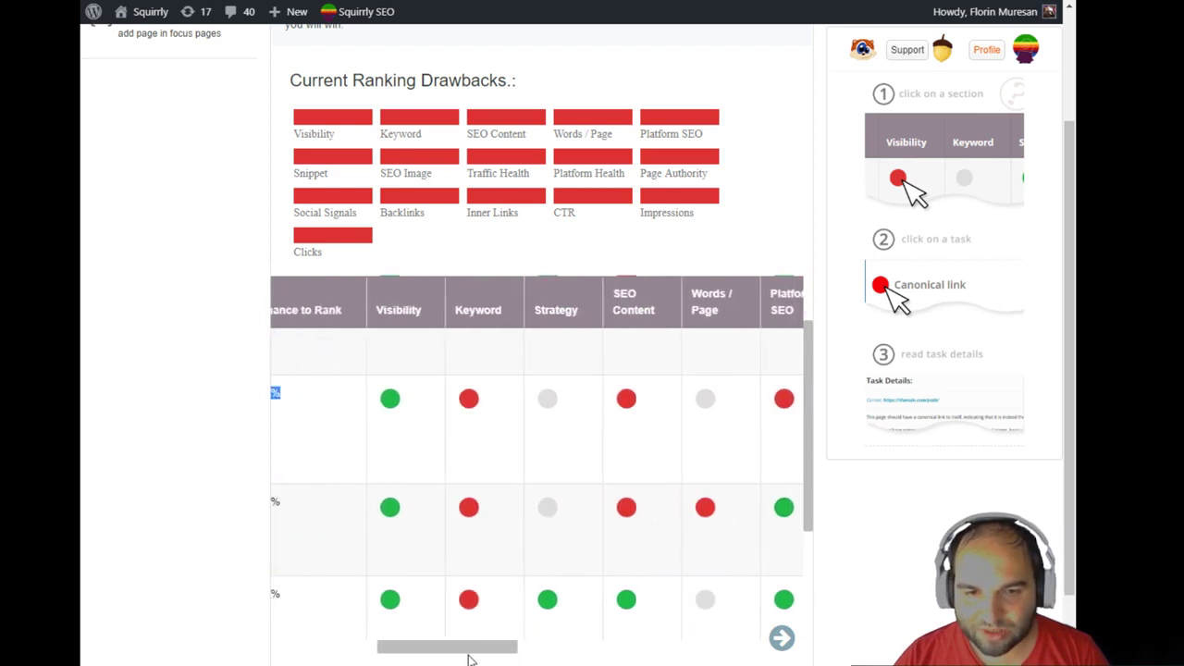
{"action": "left_click", "coordinate": [464, 408]}
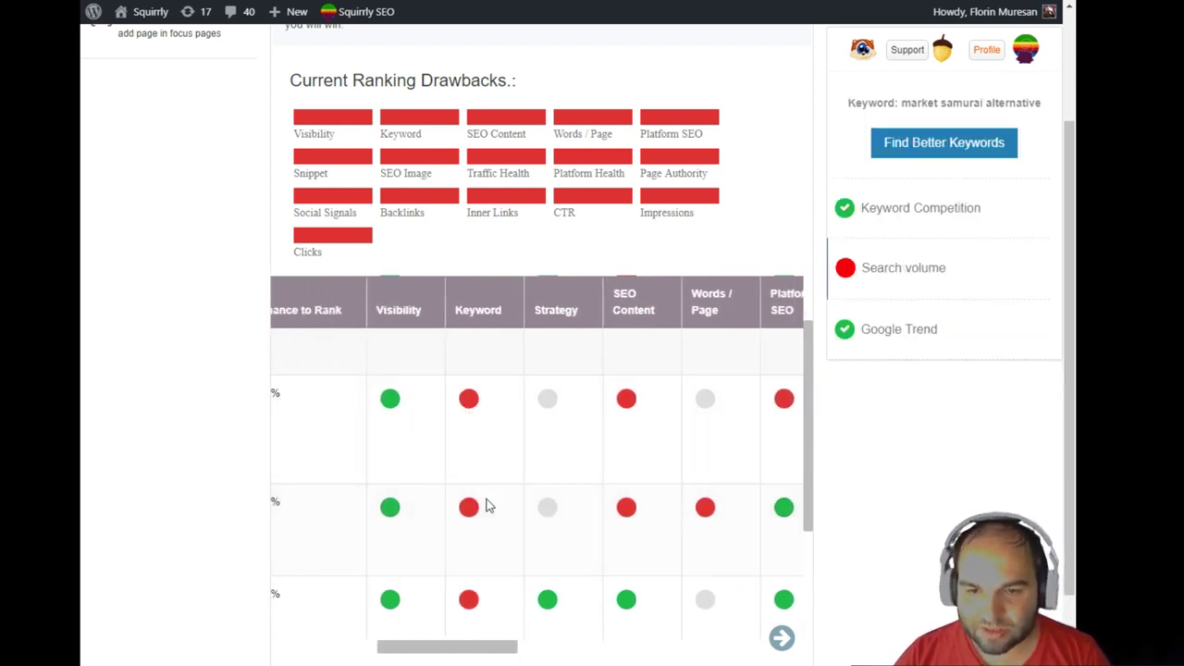
{"action": "left_click_drag", "start_coordinate": [428, 646], "coordinate": [449, 652]}
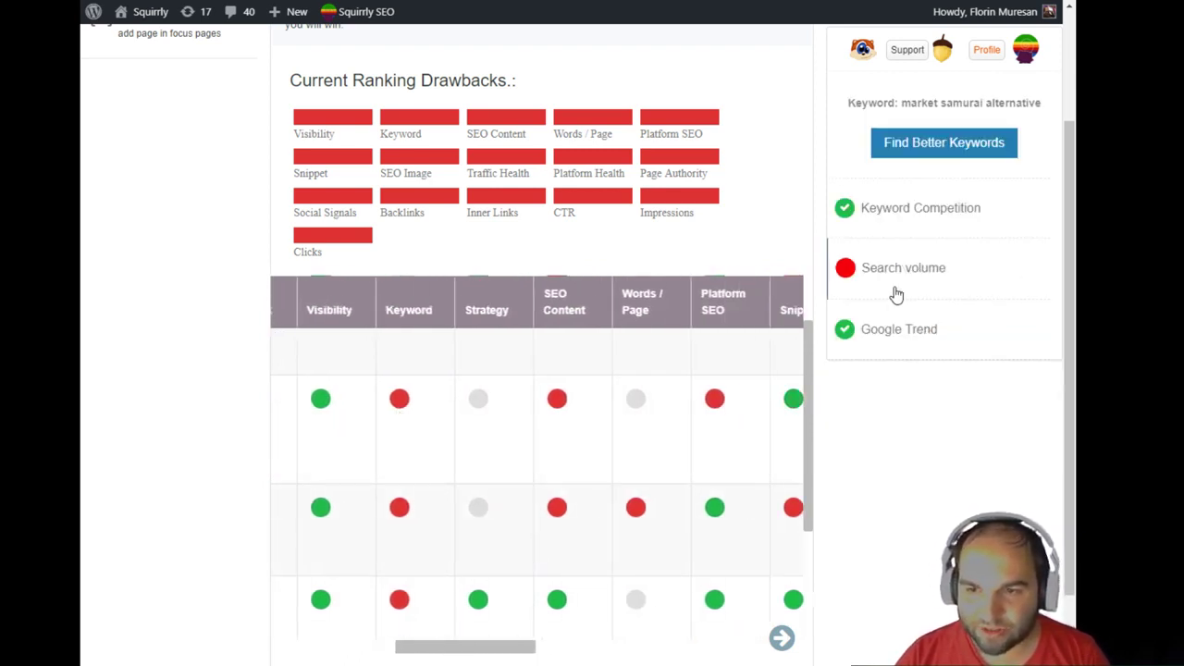
{"action": "left_click", "coordinate": [556, 399]}
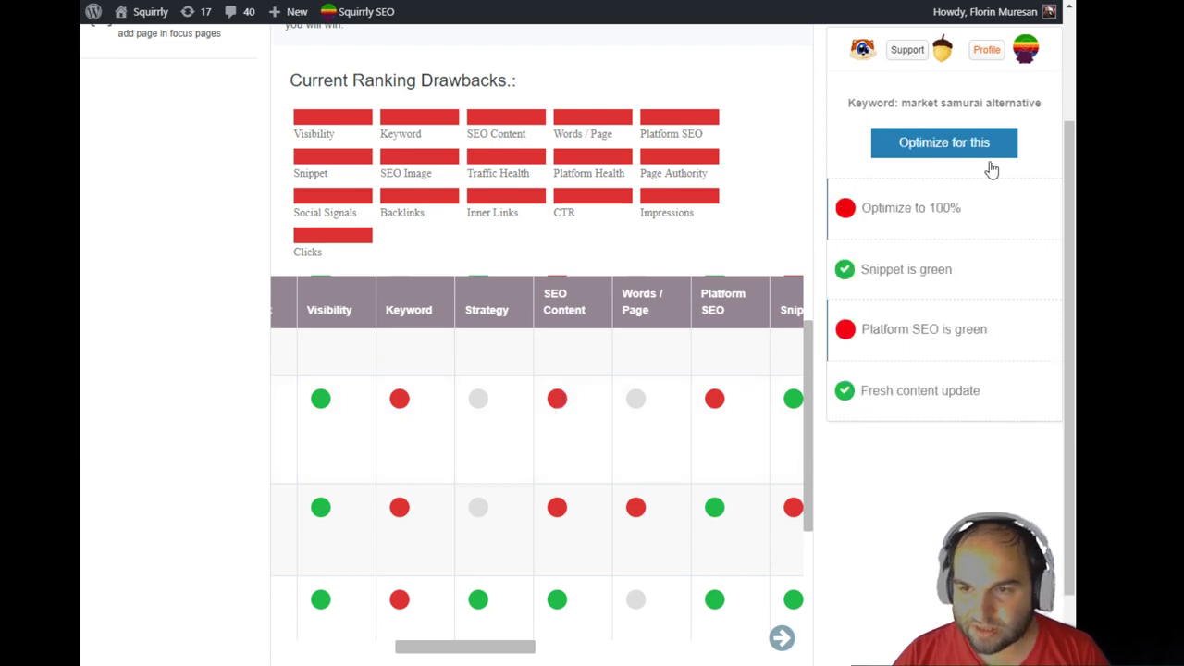
Read the task details of "Platform SEO is green", including why custom post types can lack SEO codes, and close them.
{"action": "left_click", "coordinate": [901, 341]}
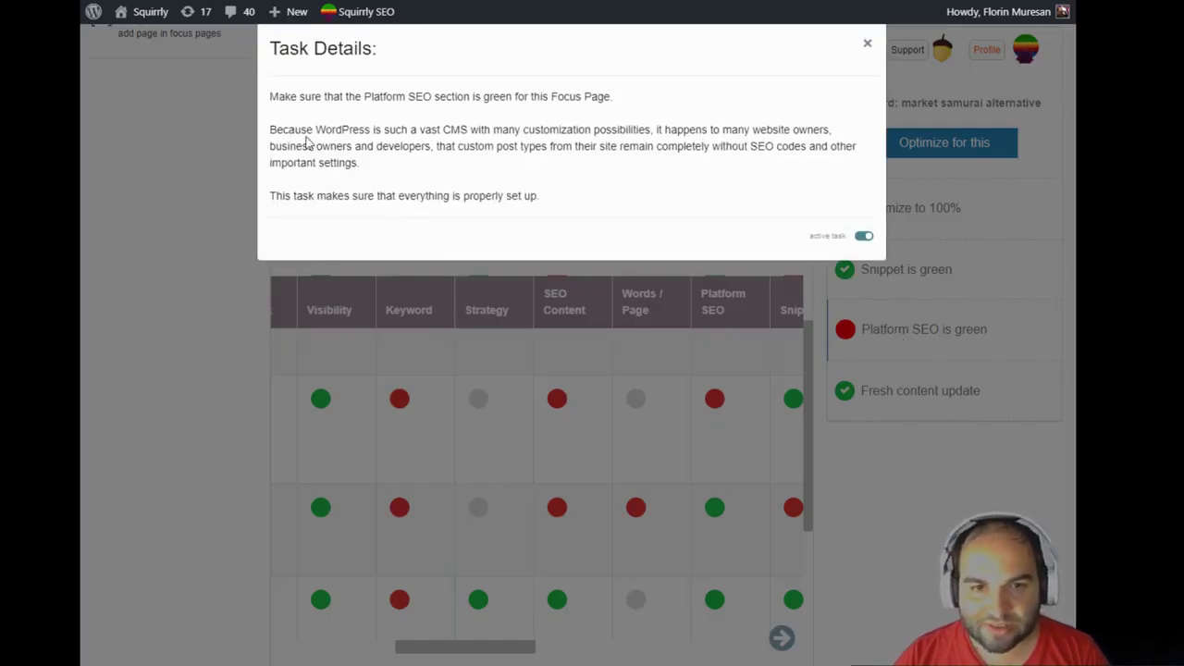
{"action": "left_click_drag", "start_coordinate": [270, 134], "coordinate": [856, 146]}
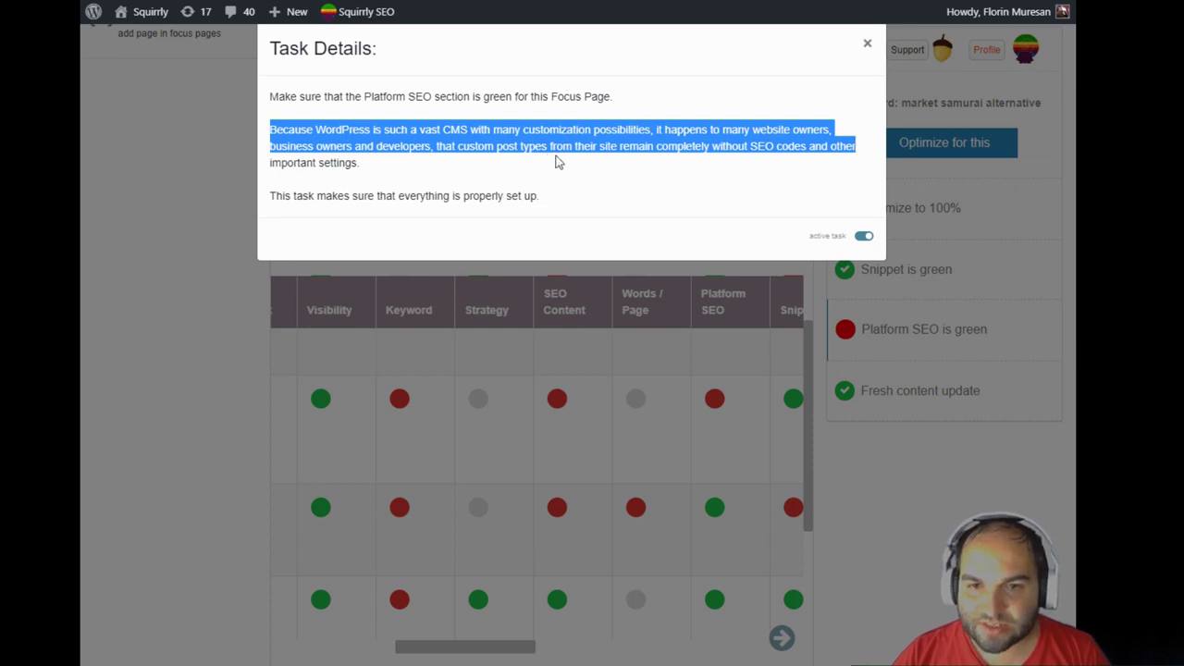
{"action": "left_click", "coordinate": [176, 370]}
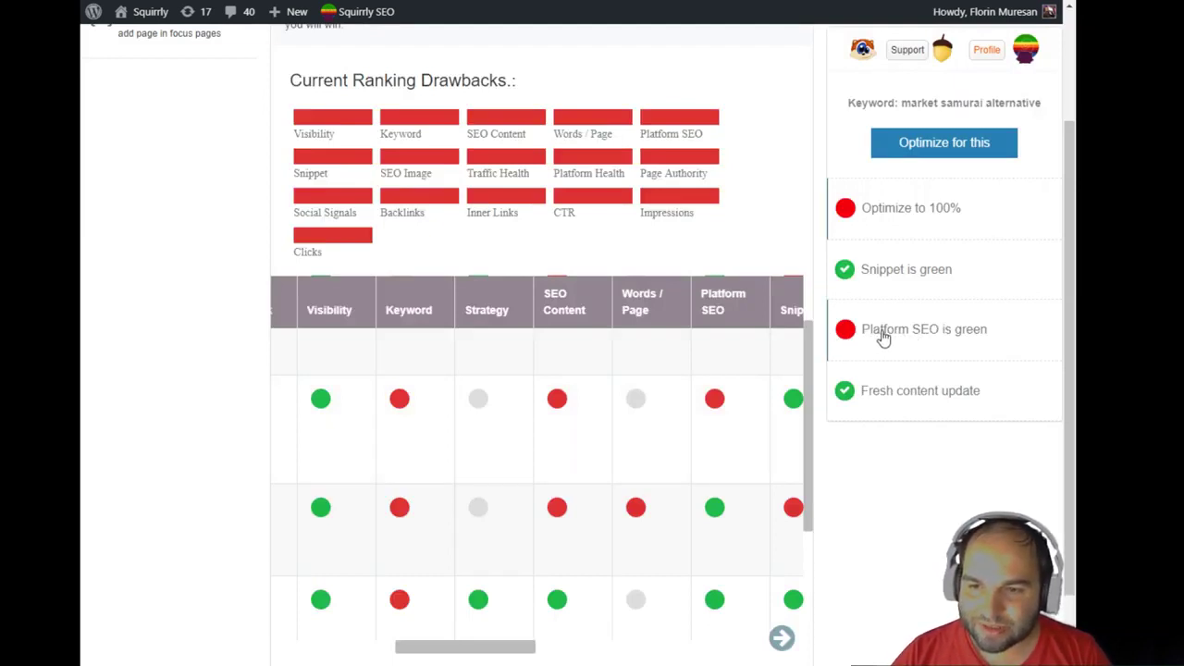
Return to the first table columns and revisit the "Platform SEO is green" task details for the Market Samurai alternative page.
{"action": "left_click_drag", "start_coordinate": [463, 648], "coordinate": [338, 653]}
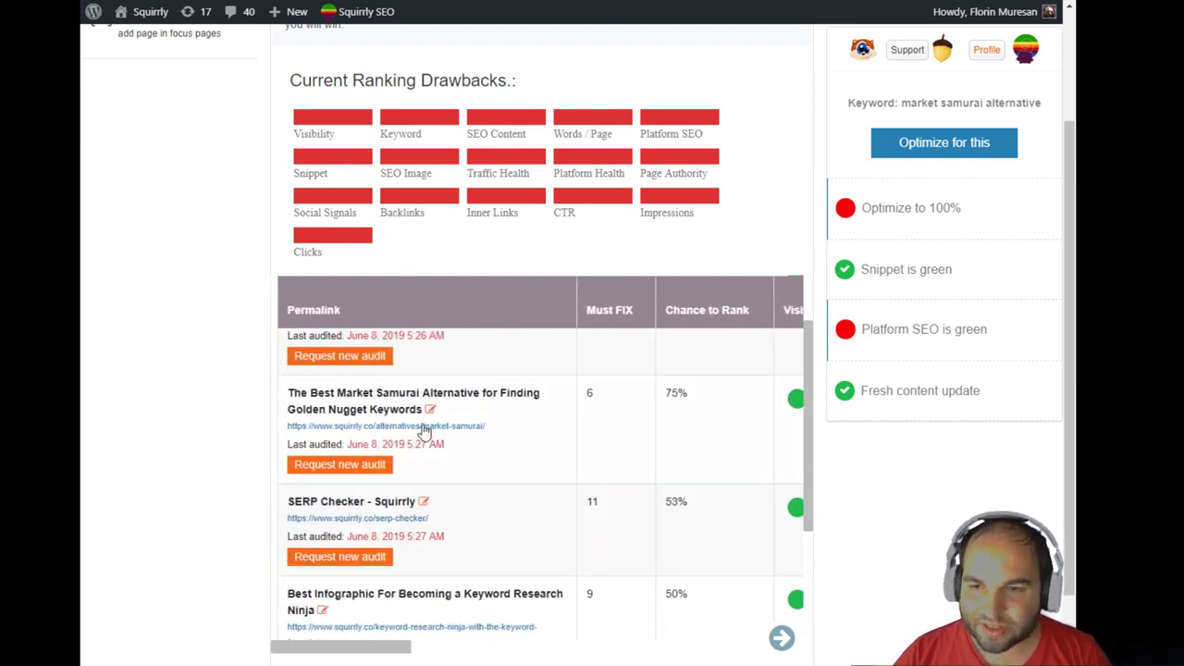
{"action": "left_click", "coordinate": [943, 317]}
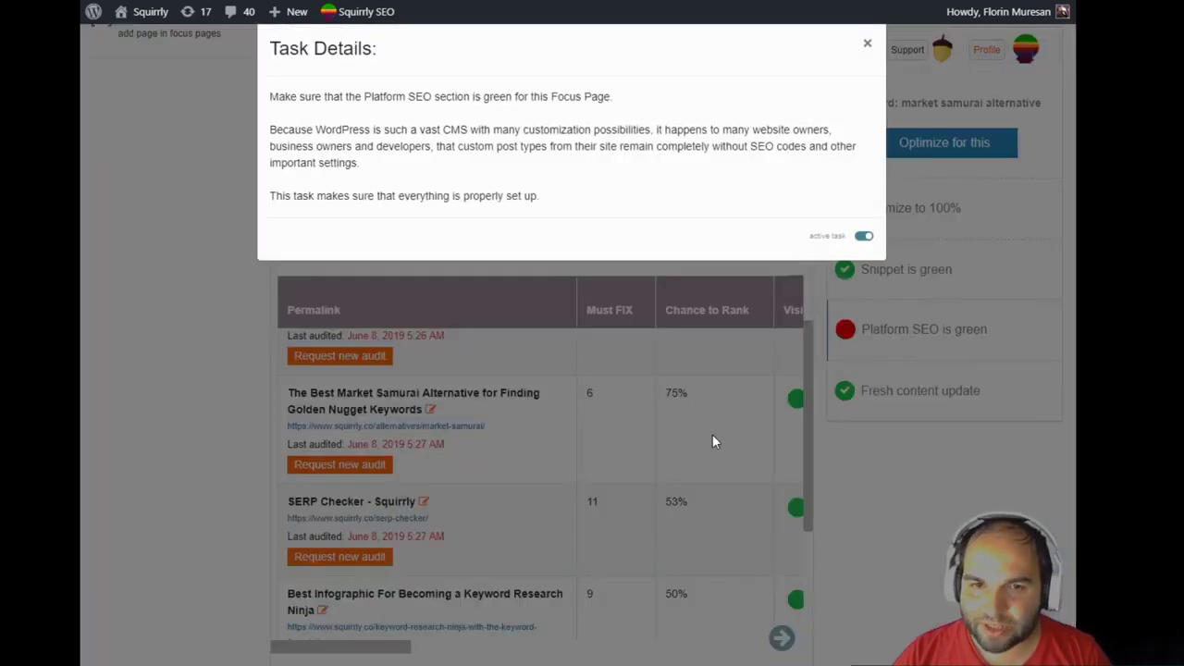
{"action": "left_click", "coordinate": [712, 442]}
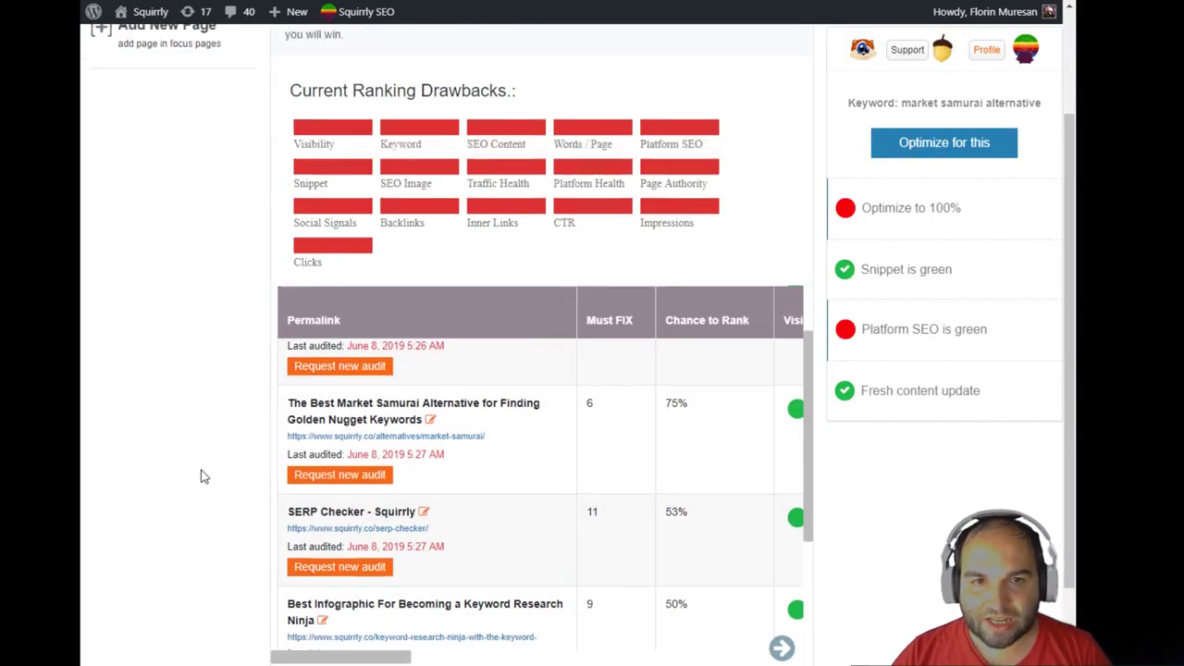
Open the SEO Settings section and switch from Bulk SEO to the SEO Metas settings.
{"action": "scroll", "coordinate": [205, 477], "scroll_direction": "up", "scroll_amount": 3}
{"action": "scroll", "coordinate": [204, 477], "scroll_direction": "up", "scroll_amount": 1}
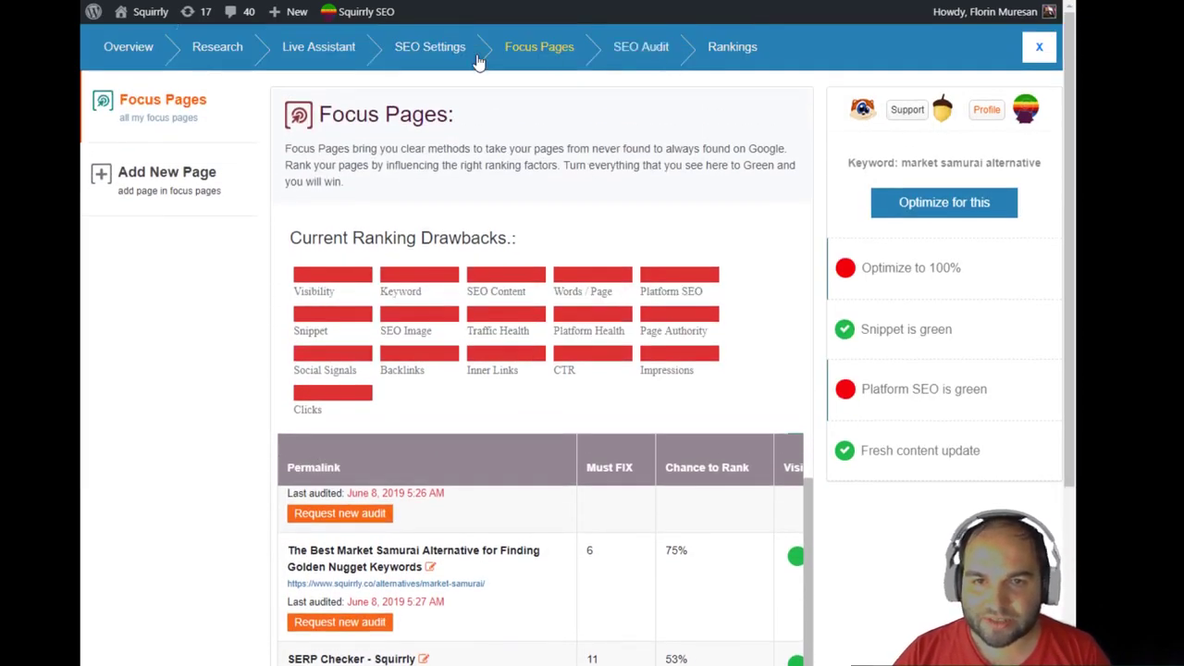
{"action": "scroll", "coordinate": [253, 436], "scroll_direction": "down", "scroll_amount": 1}
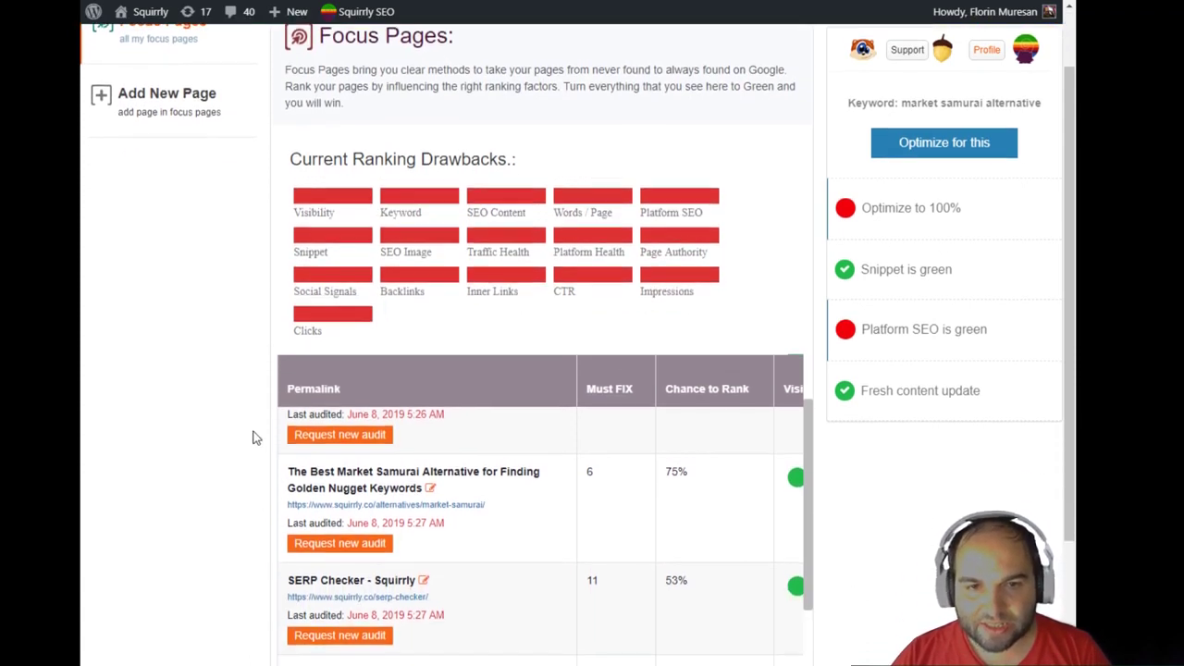
{"action": "scroll", "coordinate": [253, 435], "scroll_direction": "up", "scroll_amount": 1}
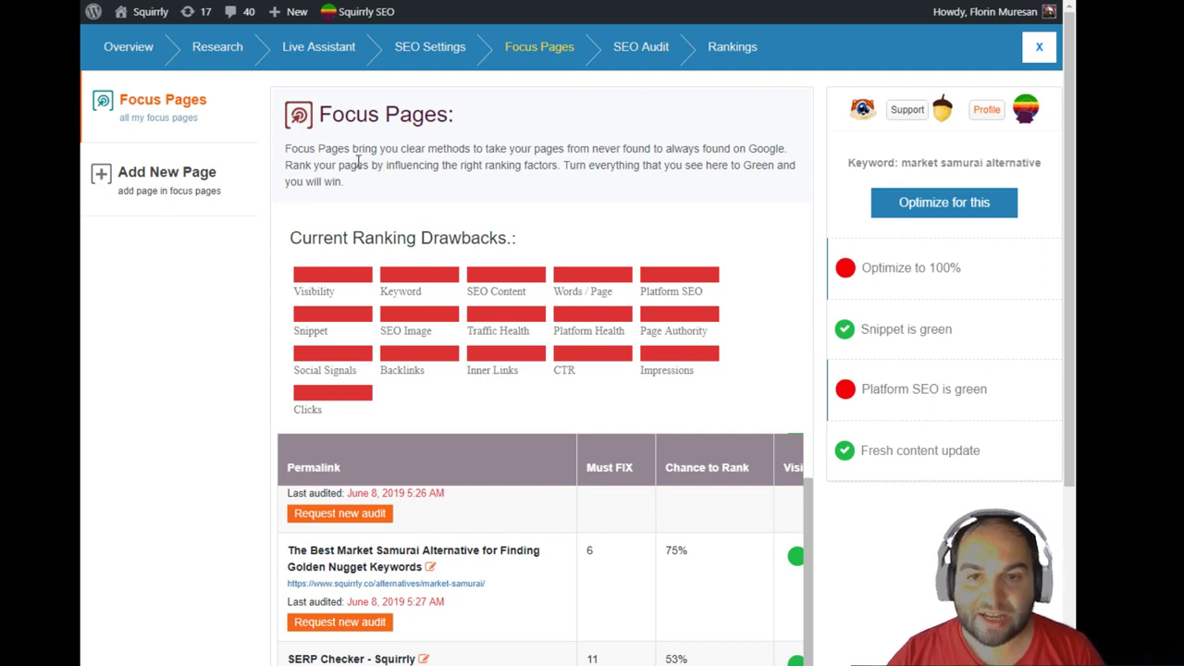
{"action": "left_click", "coordinate": [430, 46]}
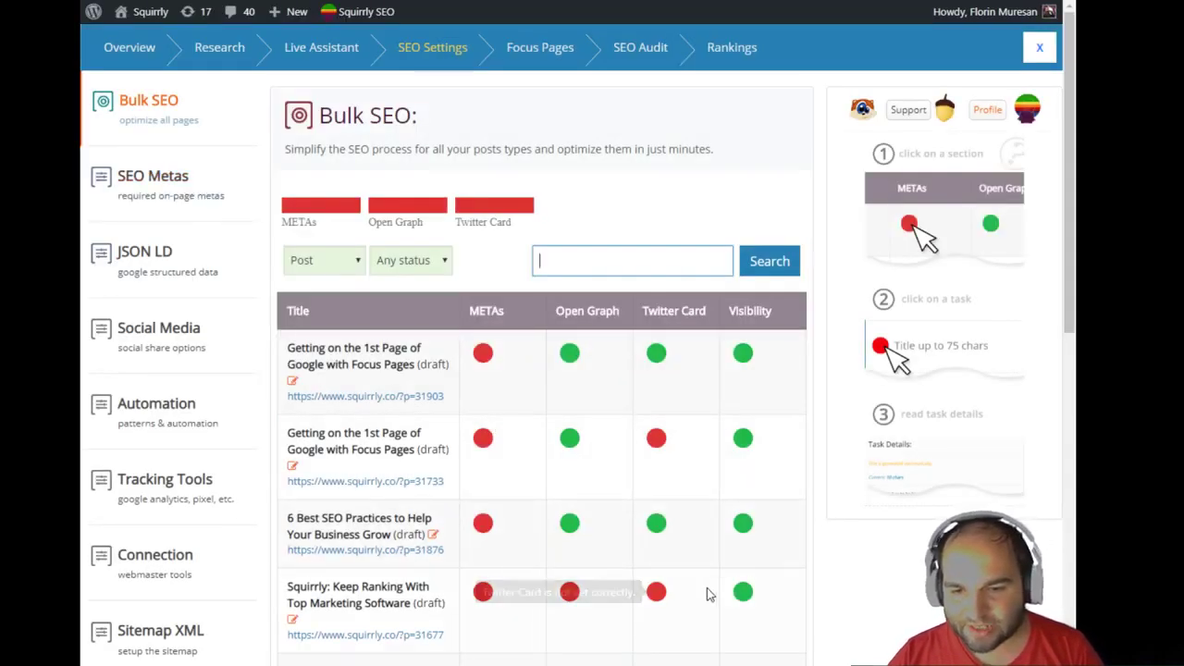
{"action": "left_click", "coordinate": [133, 205]}
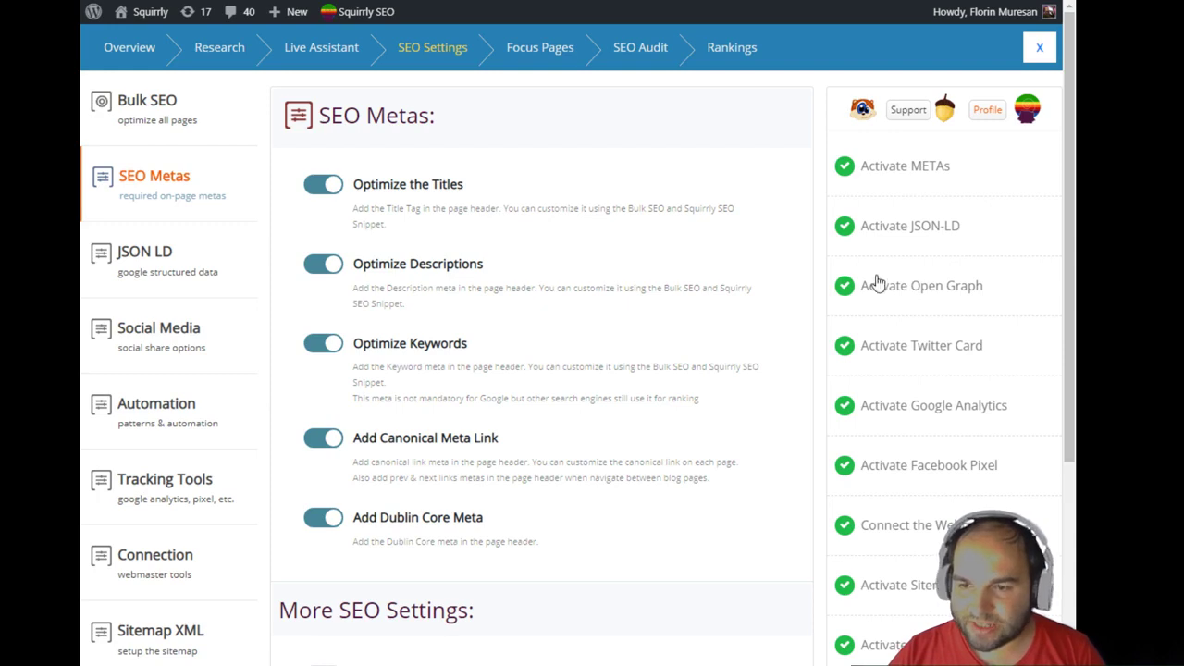
Review the SEO Metas options, the additional SEO settings below them and the list of activation tasks.
{"action": "scroll", "coordinate": [888, 425], "scroll_direction": "down", "scroll_amount": 3}
{"action": "scroll", "coordinate": [922, 199], "scroll_direction": "up", "scroll_amount": 3}
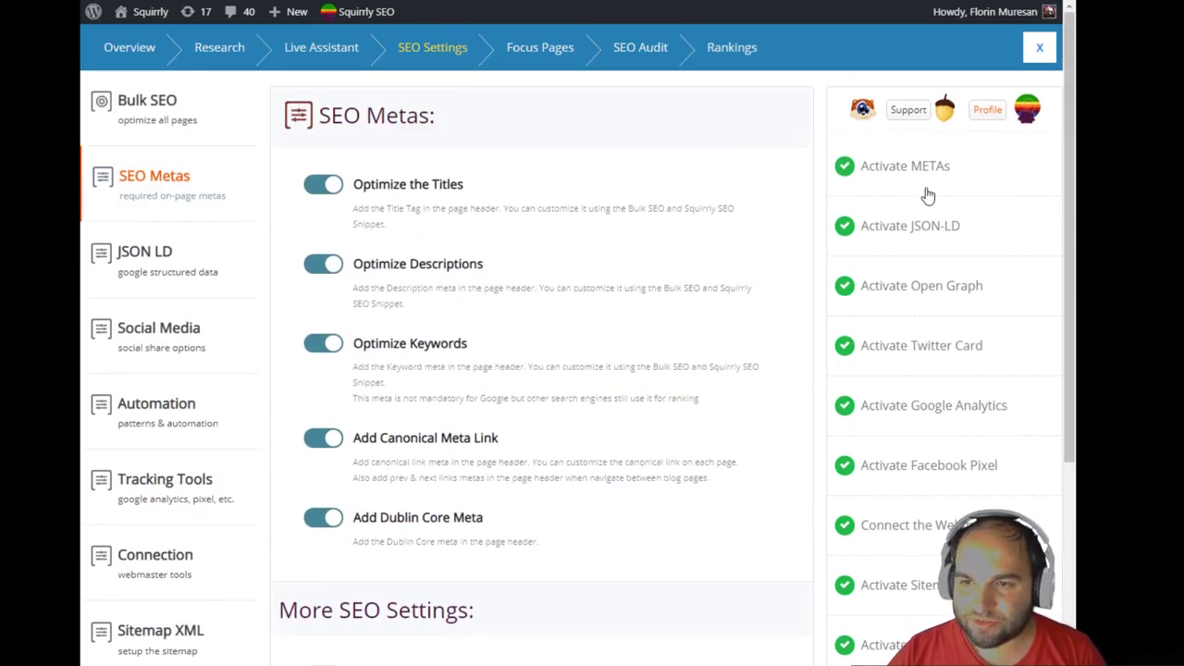
{"action": "scroll", "coordinate": [925, 578], "scroll_direction": "down", "scroll_amount": 2}
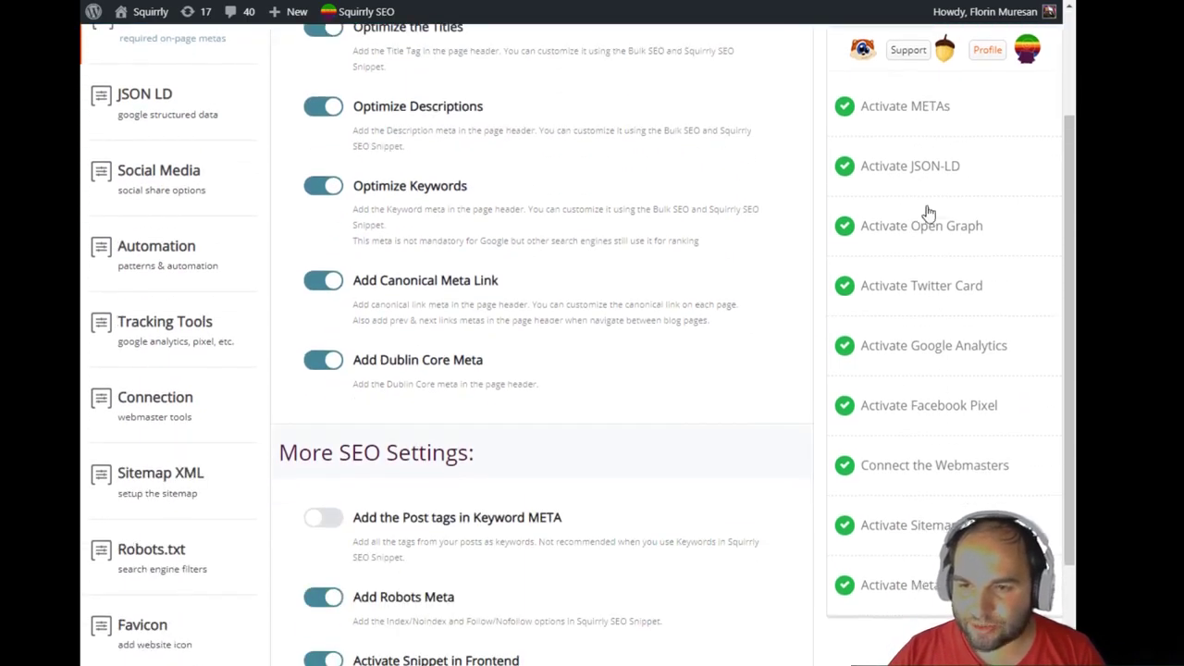
{"action": "scroll", "coordinate": [925, 435], "scroll_direction": "up", "scroll_amount": 1}
{"action": "scroll", "coordinate": [930, 439], "scroll_direction": "up", "scroll_amount": 1}
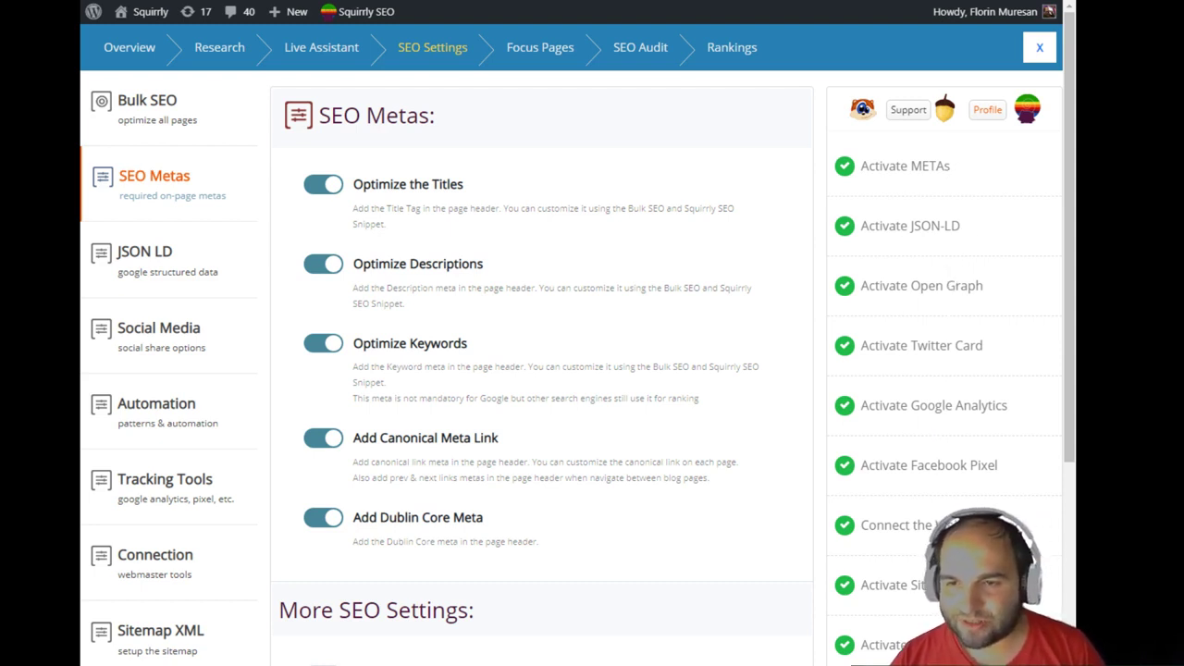
{"action": "scroll", "coordinate": [936, 588], "scroll_direction": "down", "scroll_amount": 2}
{"action": "scroll", "coordinate": [936, 587], "scroll_direction": "up", "scroll_amount": 2}
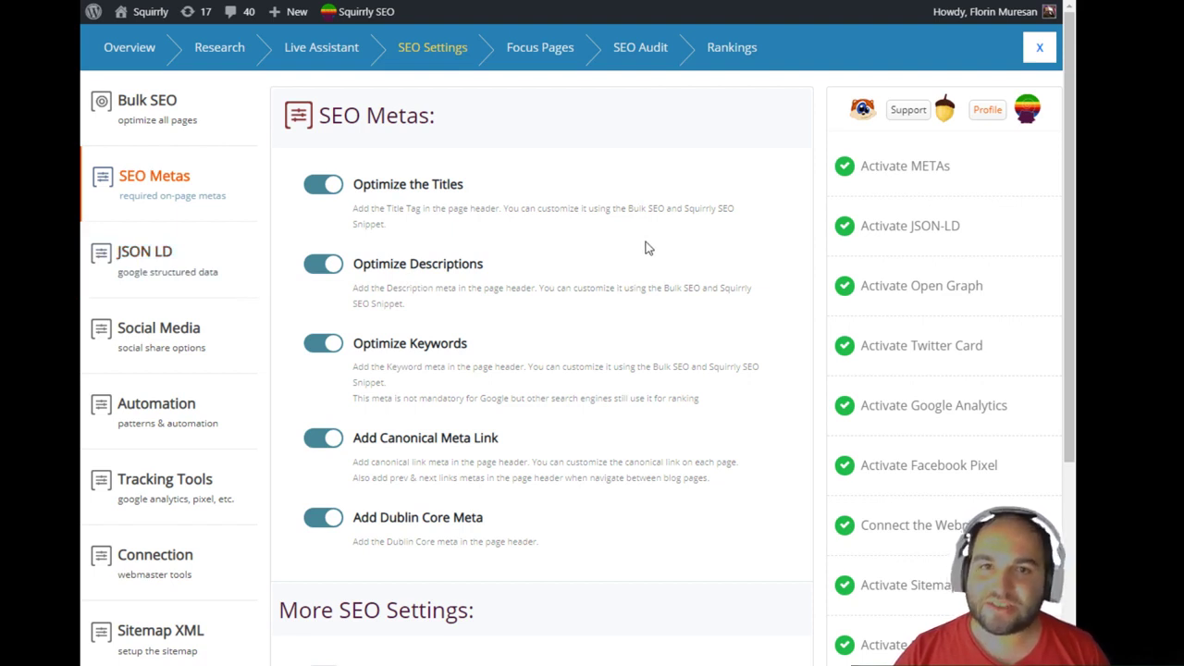
Open the SEO Audit section's overview of audit scores.
{"action": "left_click", "coordinate": [658, 59]}
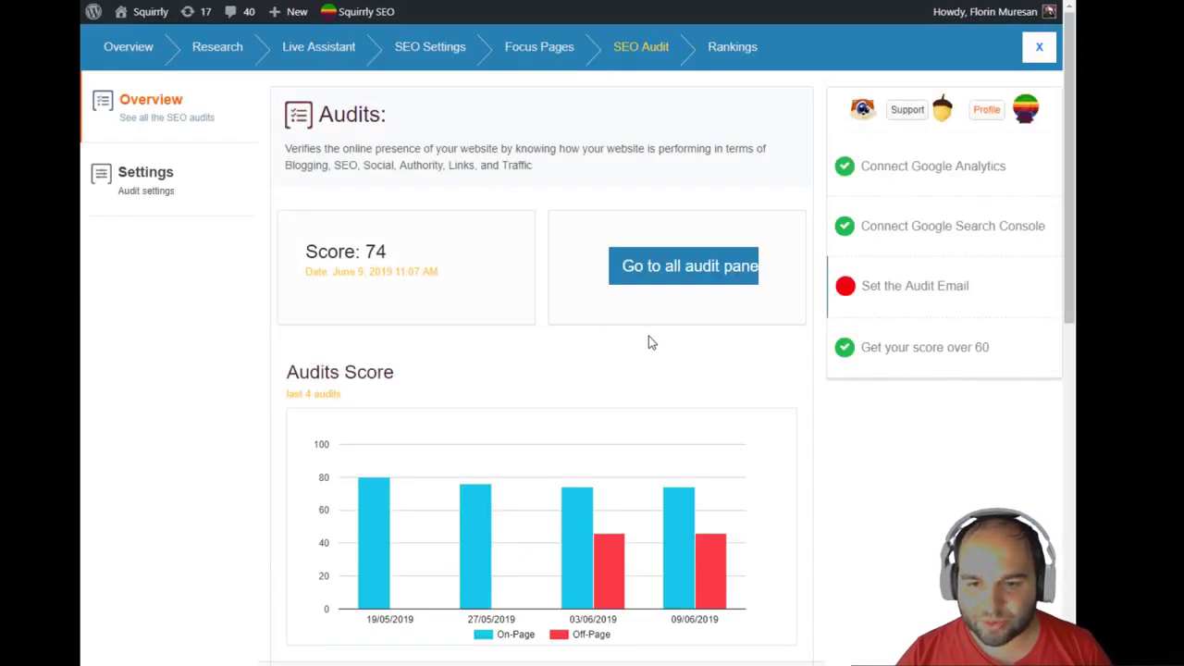
Examine the Audits Score chart of the last four audits in the SEO Audit overview.
{"action": "scroll", "coordinate": [650, 340], "scroll_direction": "down", "scroll_amount": 1}
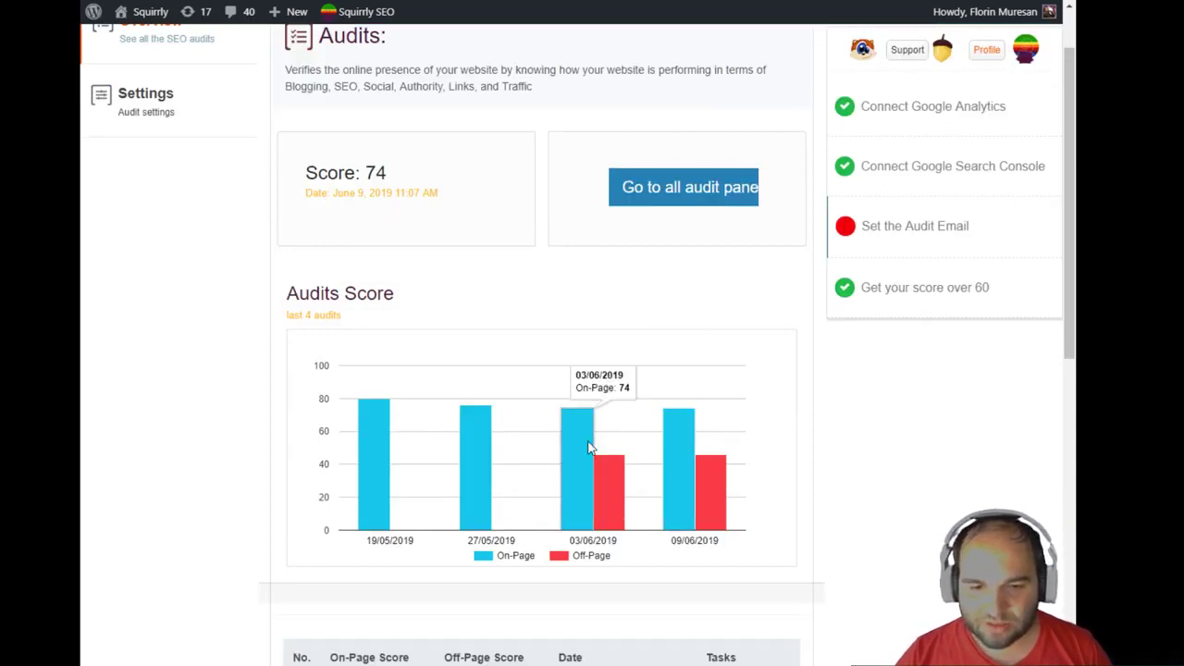
{"action": "scroll", "coordinate": [588, 448], "scroll_direction": "up", "scroll_amount": 1}
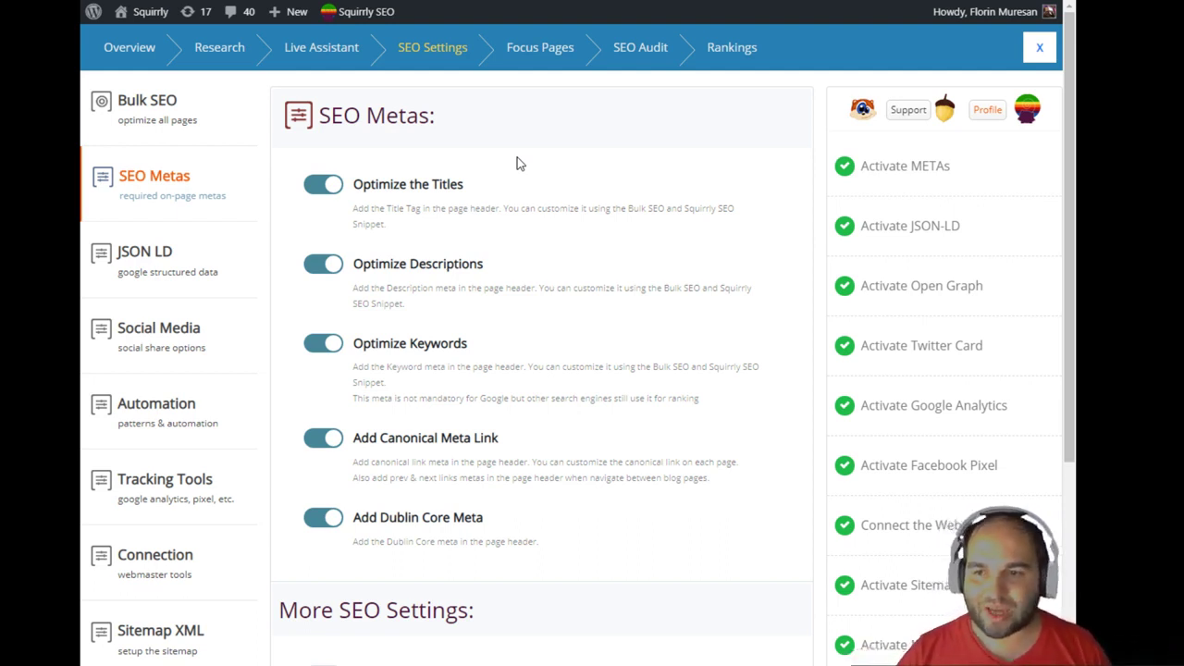
In the SEO Metas settings, read the task details for "Activate JSON-LD" and "Activate Google Analytics".
{"action": "left_click", "coordinate": [963, 233]}
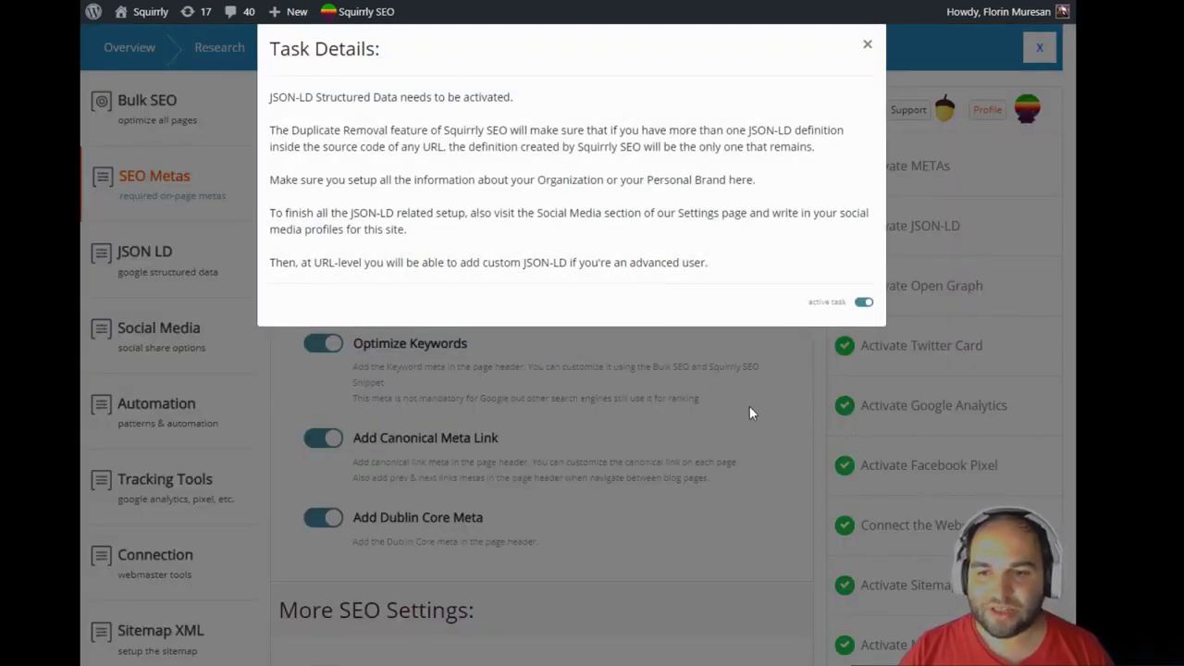
{"action": "left_click", "coordinate": [749, 405]}
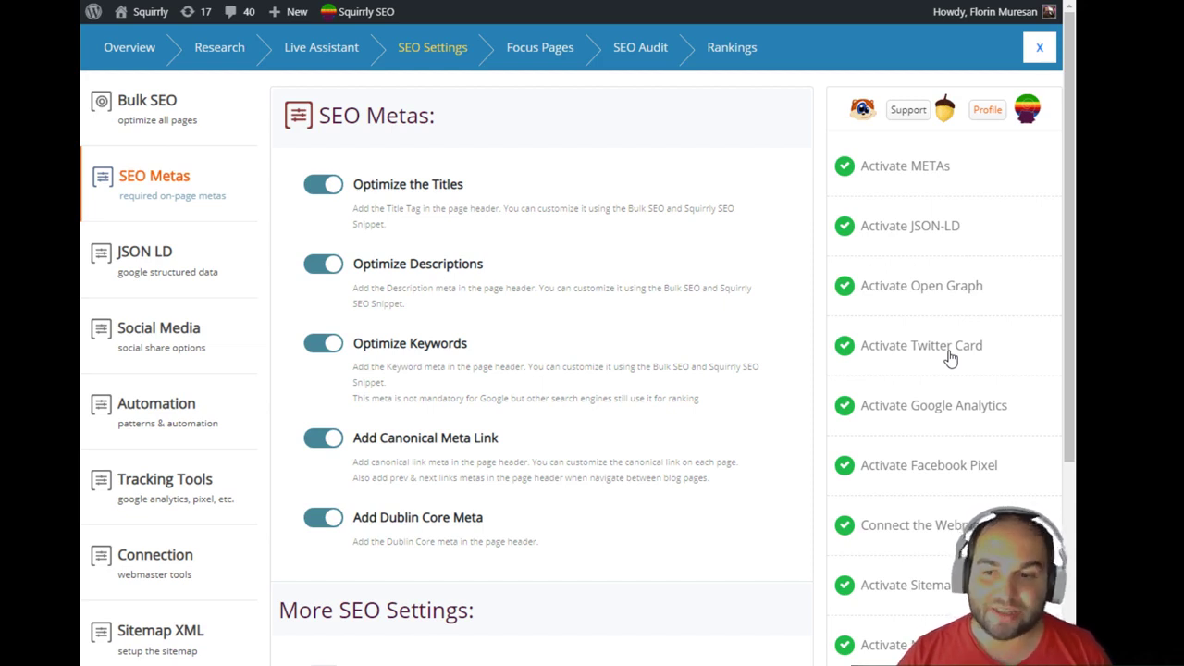
{"action": "left_click", "coordinate": [954, 413]}
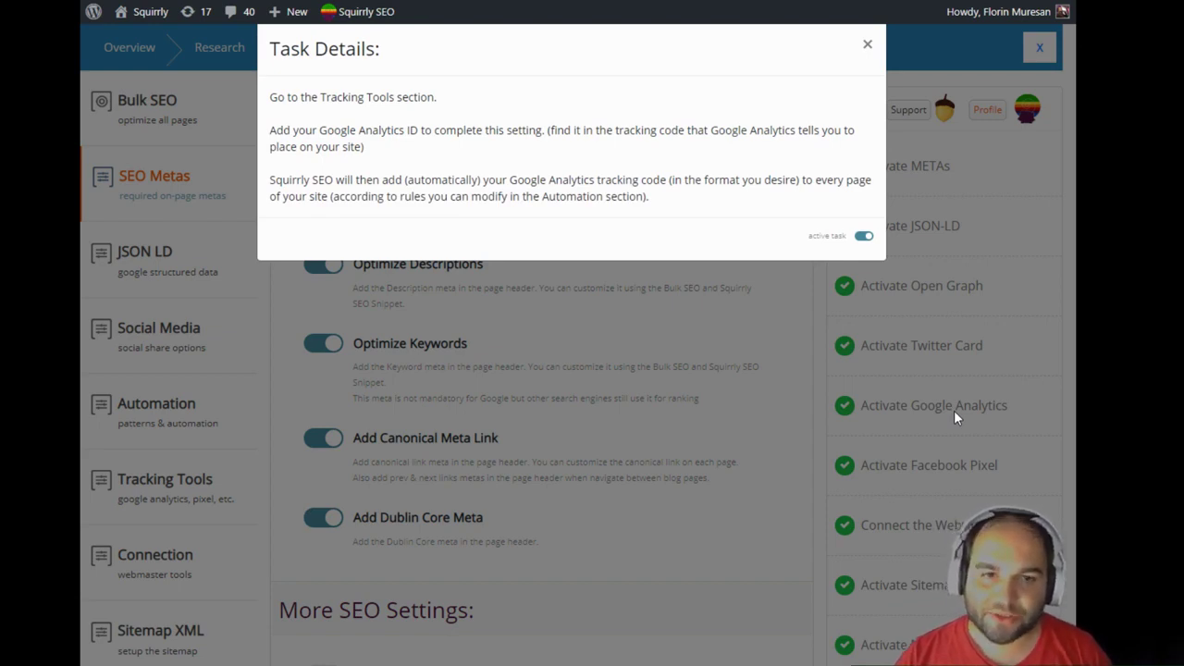
{"action": "left_click", "coordinate": [953, 410]}
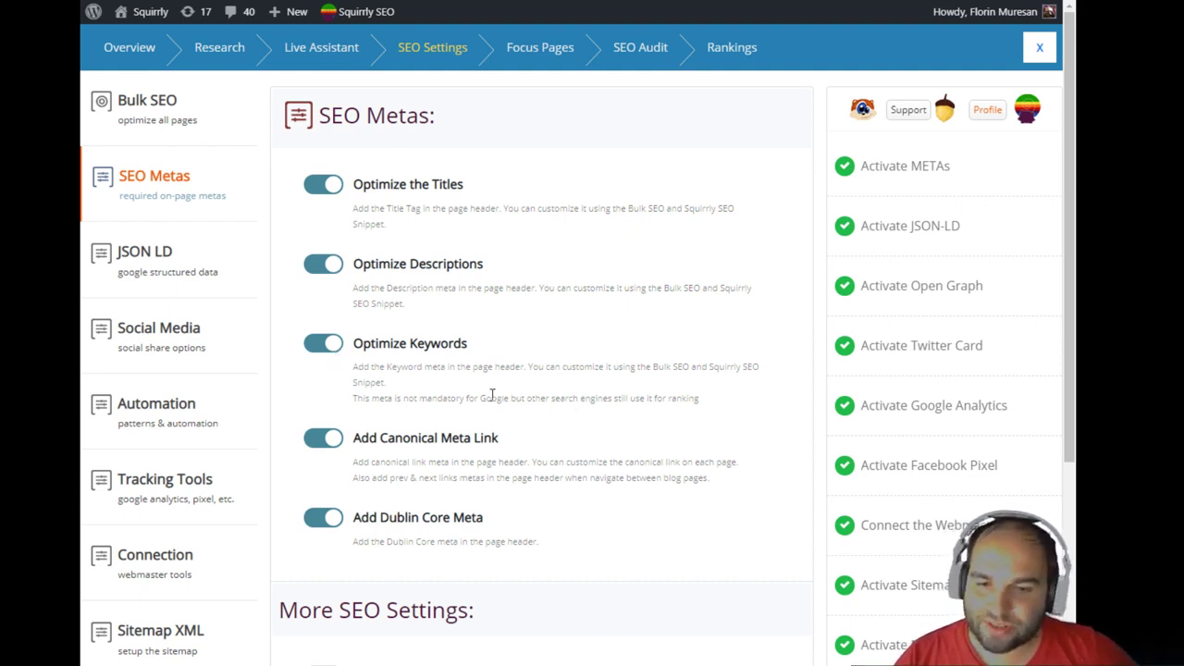
Open the Automation settings and display the automation for the Custom post type.
{"action": "scroll", "coordinate": [485, 411], "scroll_direction": "down", "scroll_amount": 1}
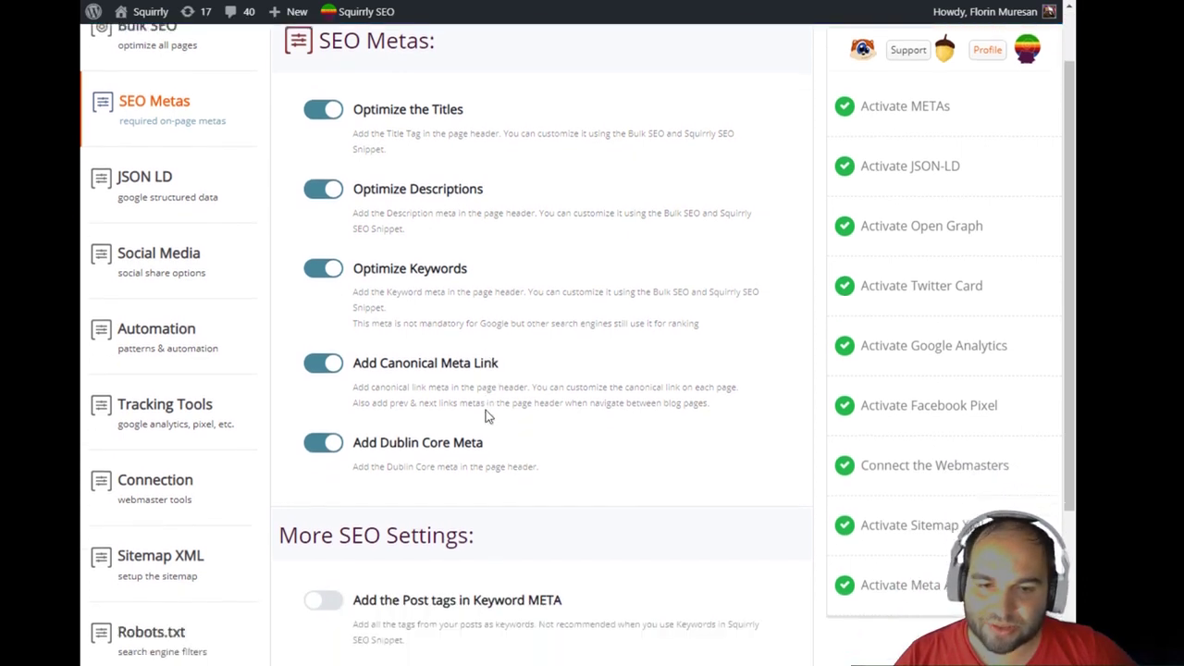
{"action": "left_click", "coordinate": [197, 358]}
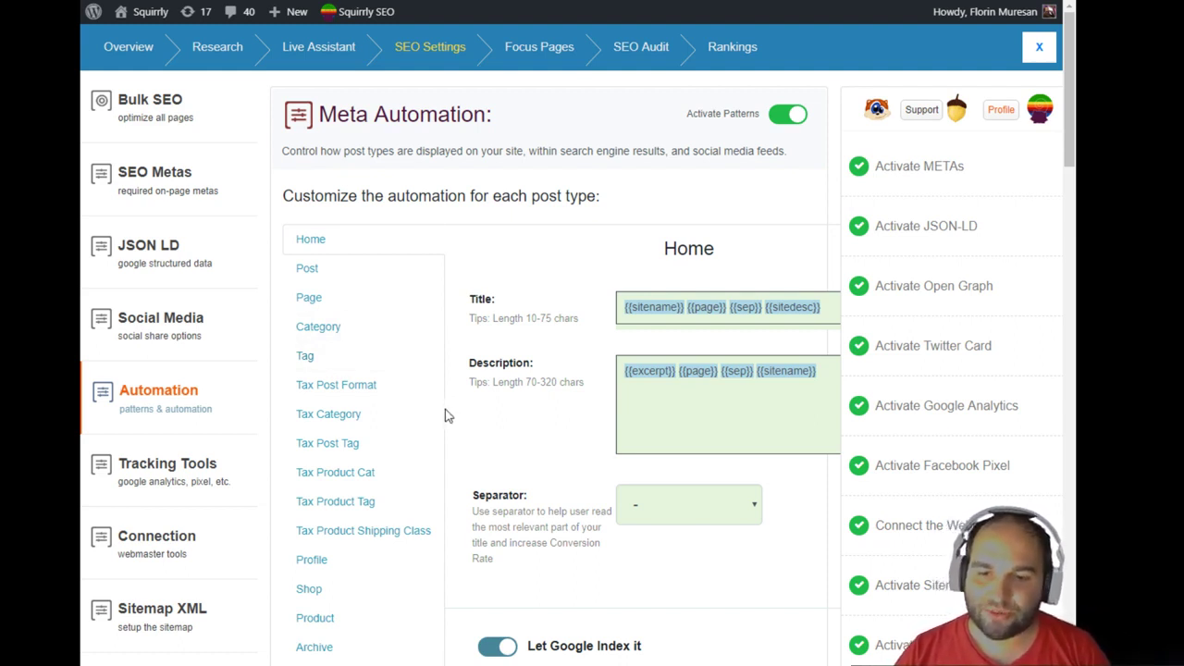
{"action": "scroll", "coordinate": [361, 462], "scroll_direction": "down", "scroll_amount": 3}
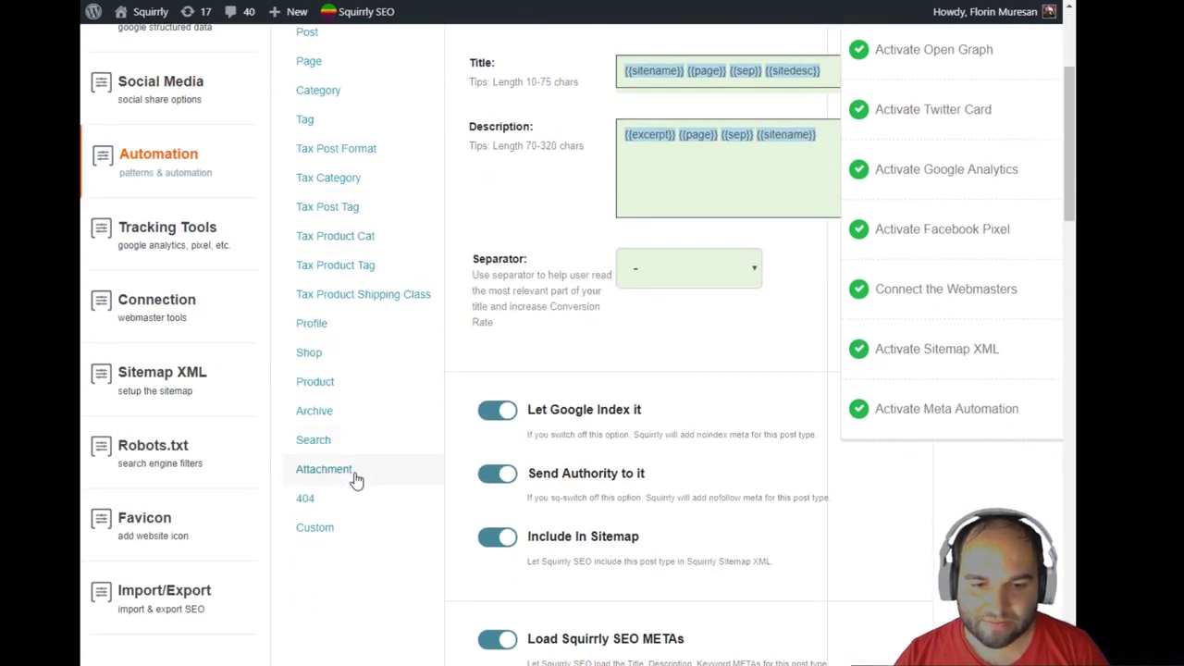
{"action": "left_click", "coordinate": [317, 529]}
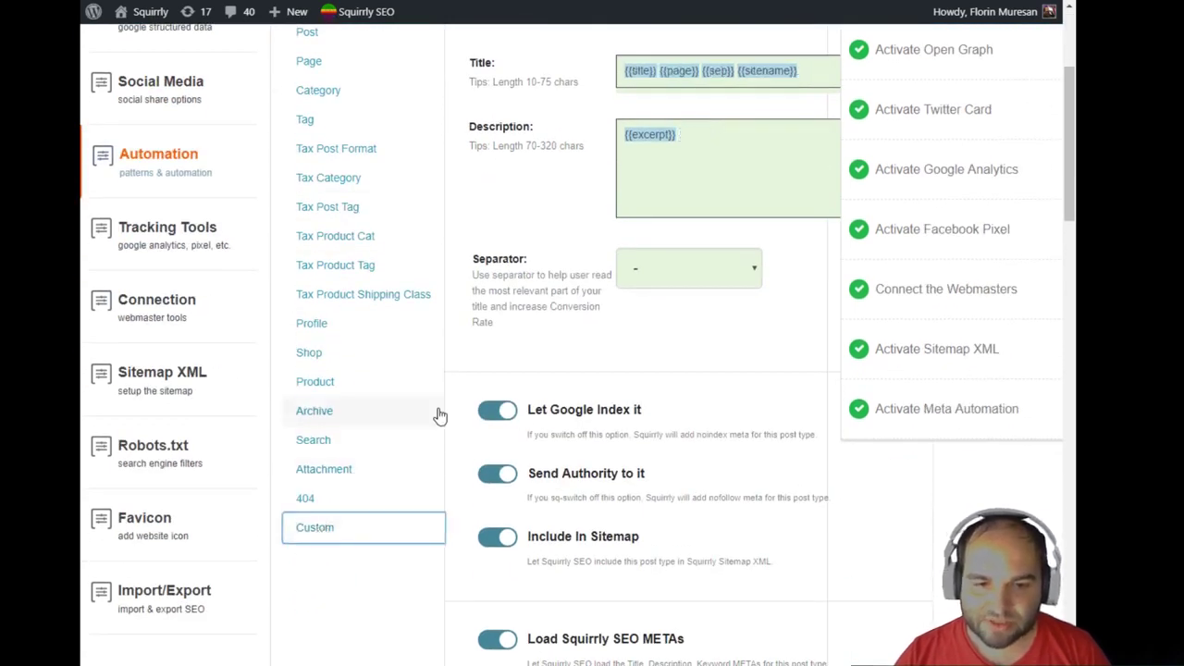
Review the Custom post type's patterns, indexing, sitemap and tracking options and the section for adding another post type.
{"action": "scroll", "coordinate": [418, 457], "scroll_direction": "down", "scroll_amount": 8}
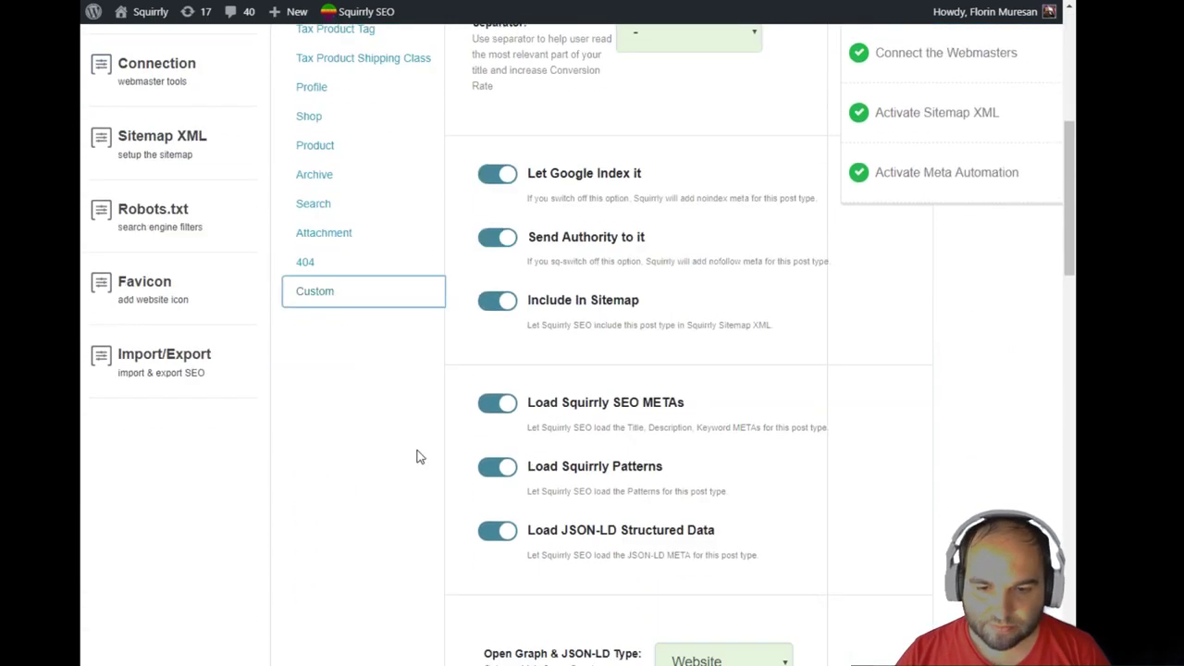
{"action": "scroll", "coordinate": [418, 457], "scroll_direction": "down", "scroll_amount": 3}
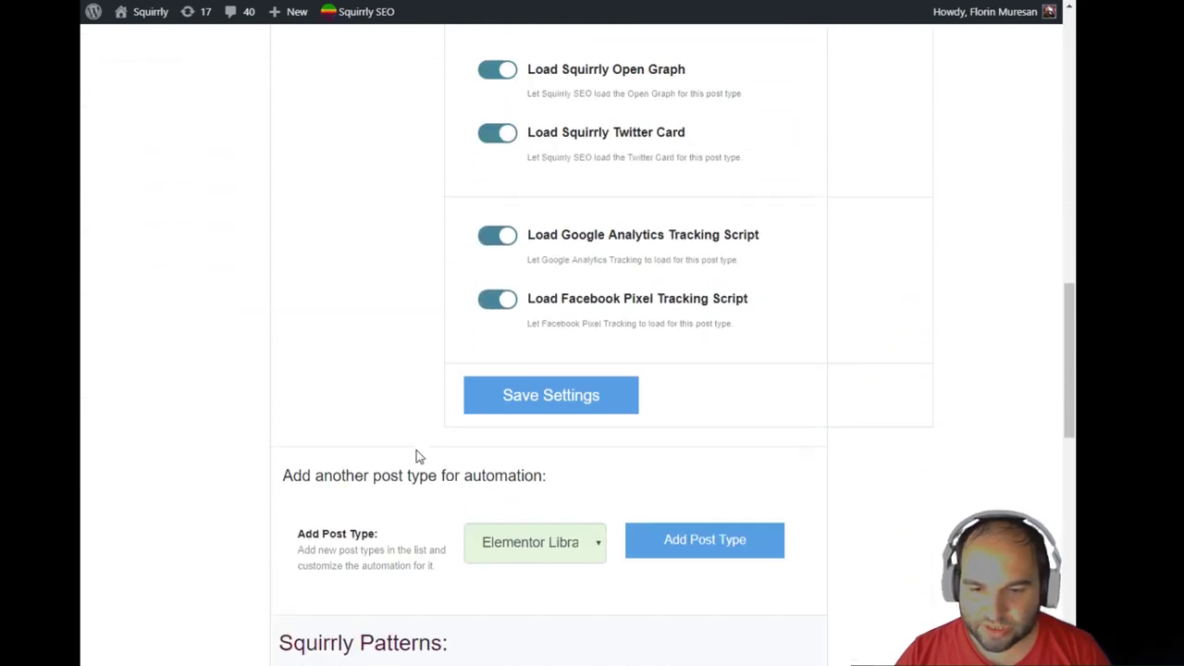
{"action": "scroll", "coordinate": [419, 457], "scroll_direction": "up", "scroll_amount": 5}
{"action": "scroll", "coordinate": [418, 457], "scroll_direction": "up", "scroll_amount": 7}
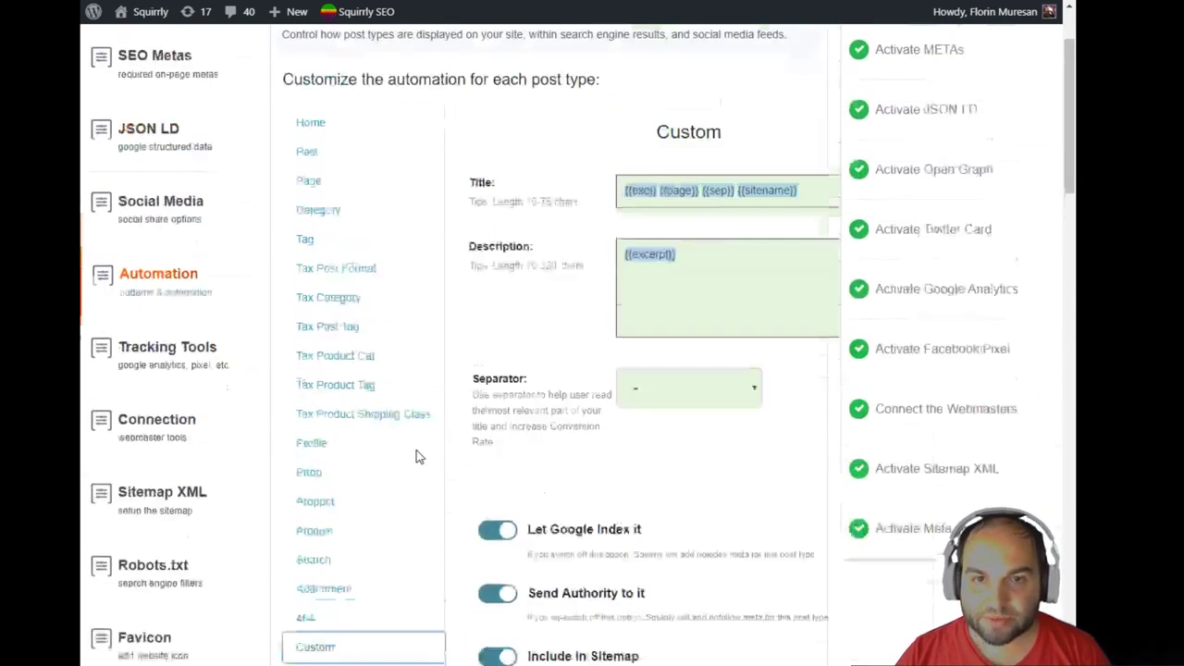
{"action": "scroll", "coordinate": [418, 457], "scroll_direction": "down", "scroll_amount": 4}
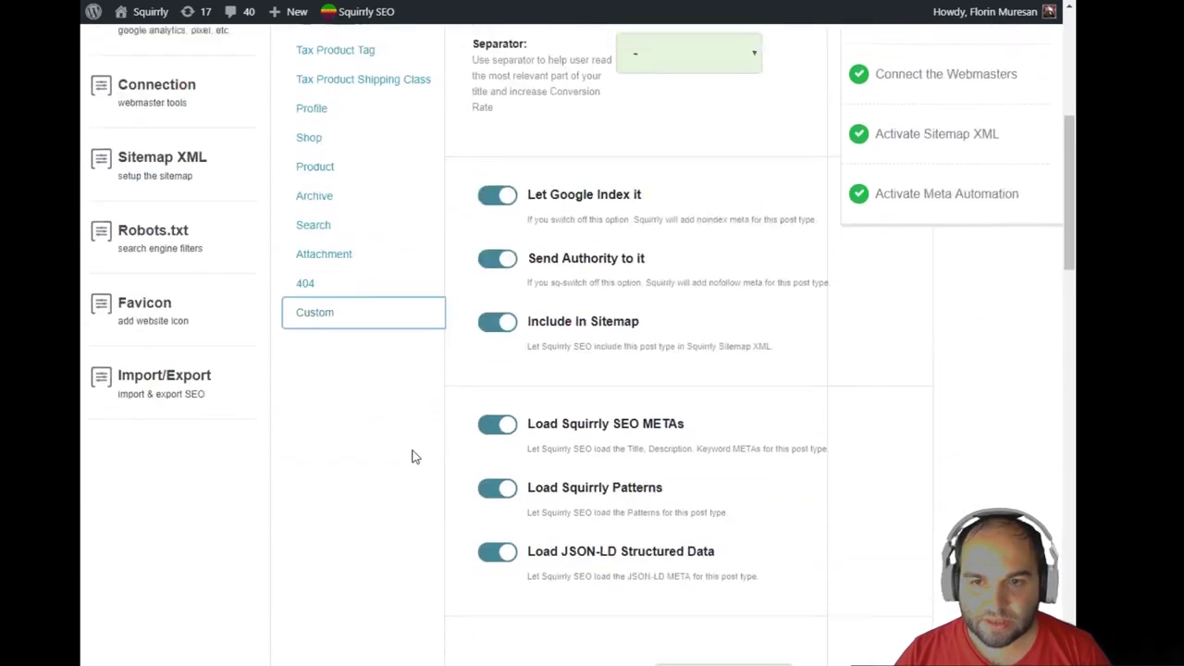
{"action": "scroll", "coordinate": [418, 457], "scroll_direction": "up", "scroll_amount": 3}
{"action": "scroll", "coordinate": [563, 333], "scroll_direction": "down", "scroll_amount": 7}
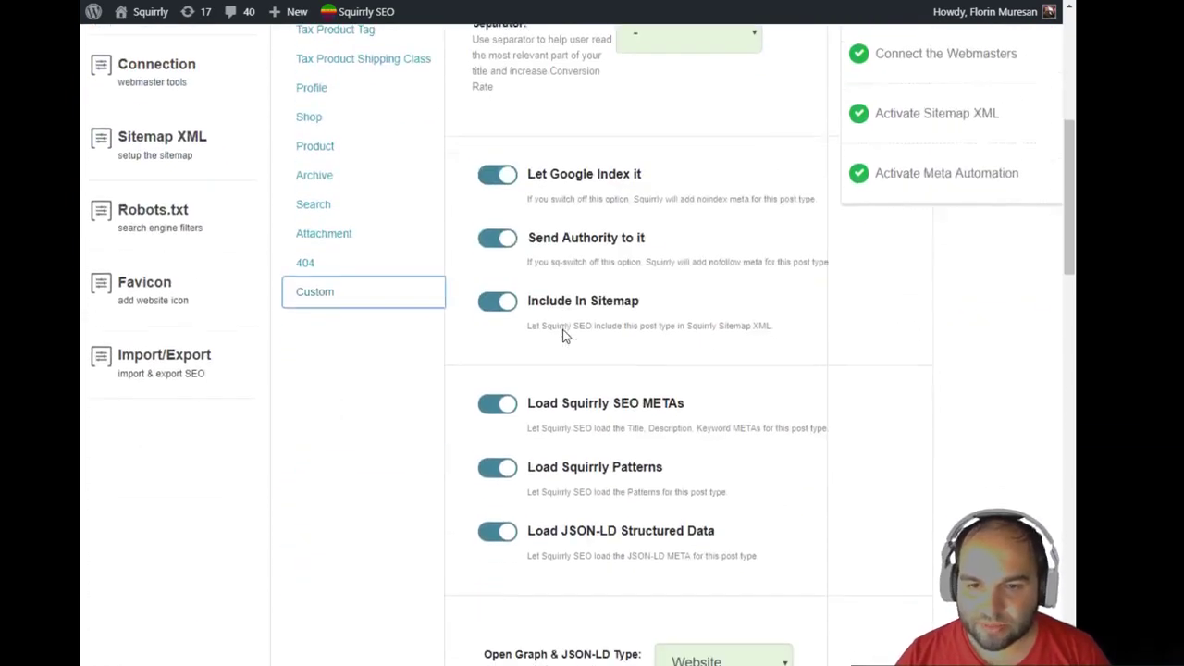
Choose Alternatives as the post type to add for automation.
{"action": "scroll", "coordinate": [564, 336], "scroll_direction": "down", "scroll_amount": 6}
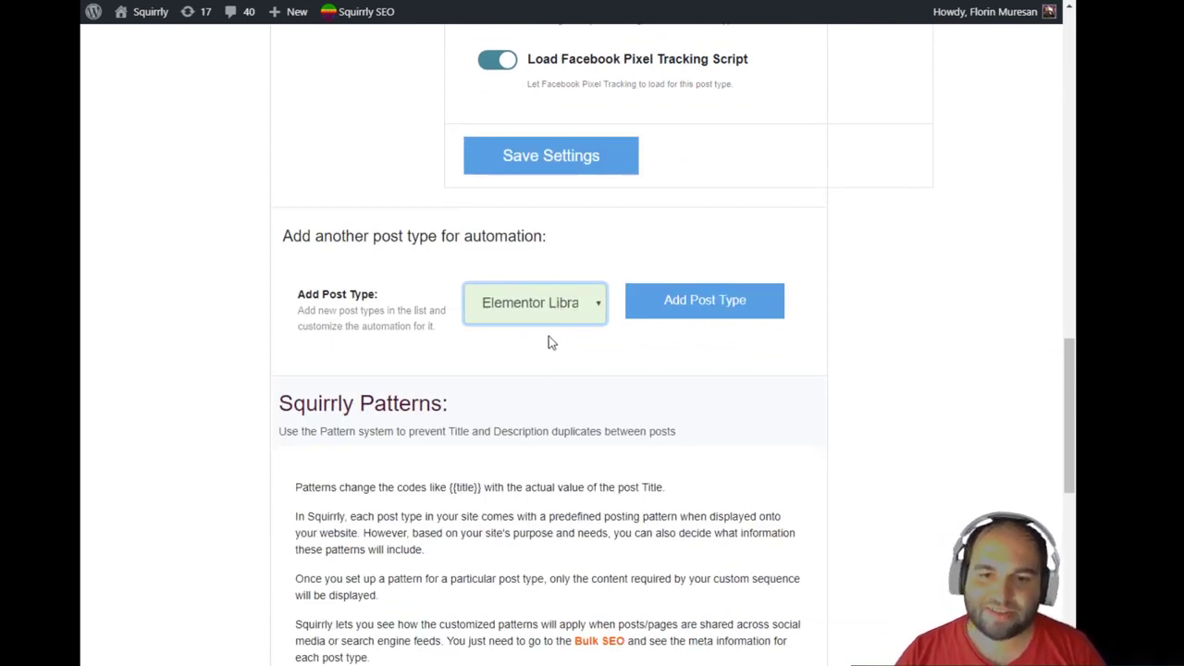
{"action": "key", "text": "Up"}
{"action": "left_click", "coordinate": [529, 396]}
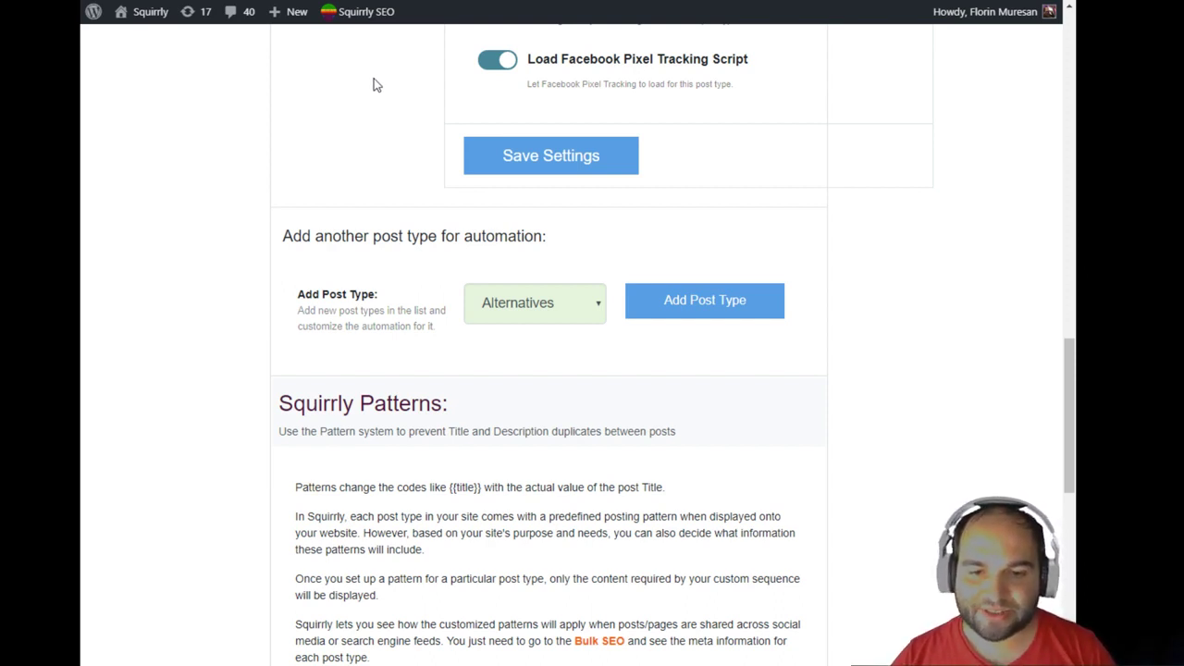
Go back to Focus Pages, highlight the Market Samurai alternative page's URL and bring its Platform SEO column into view.
{"action": "left_click", "coordinate": [383, 12]}
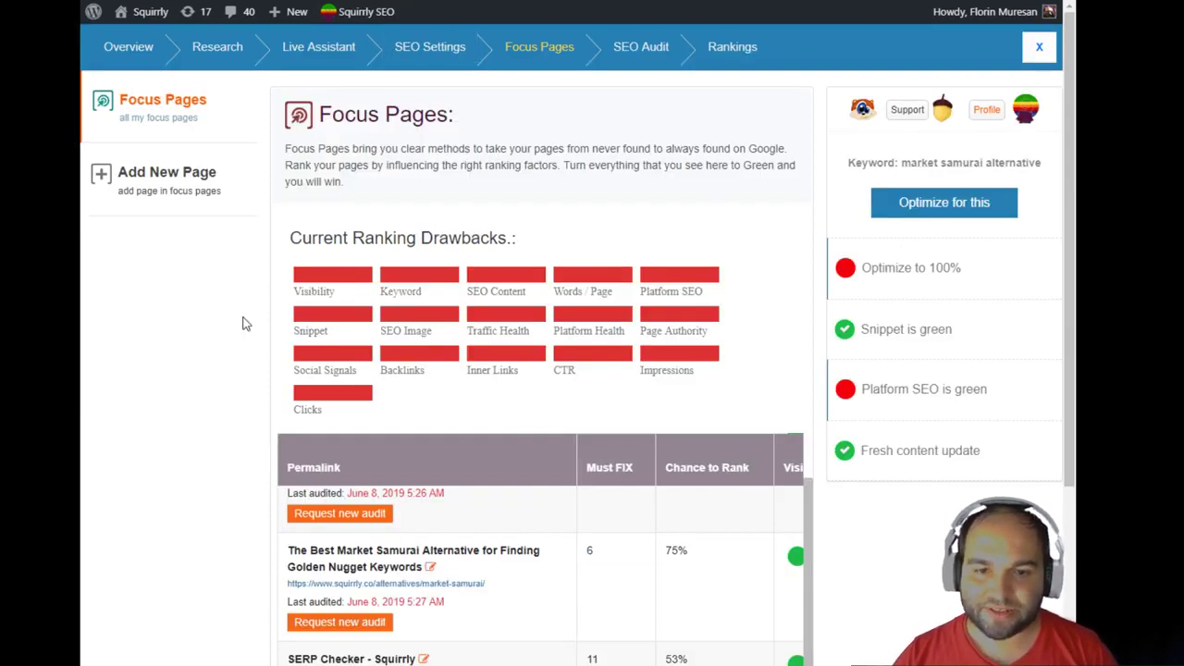
{"action": "scroll", "coordinate": [249, 418], "scroll_direction": "down", "scroll_amount": 3}
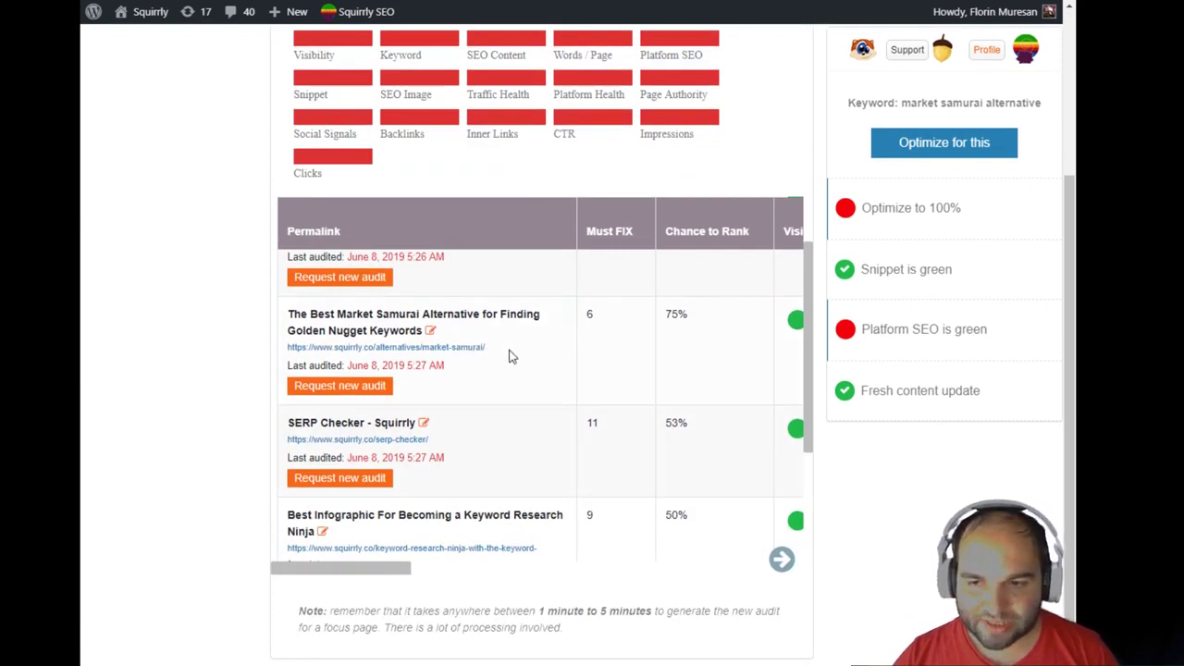
{"action": "left_click_drag", "start_coordinate": [512, 356], "coordinate": [247, 355]}
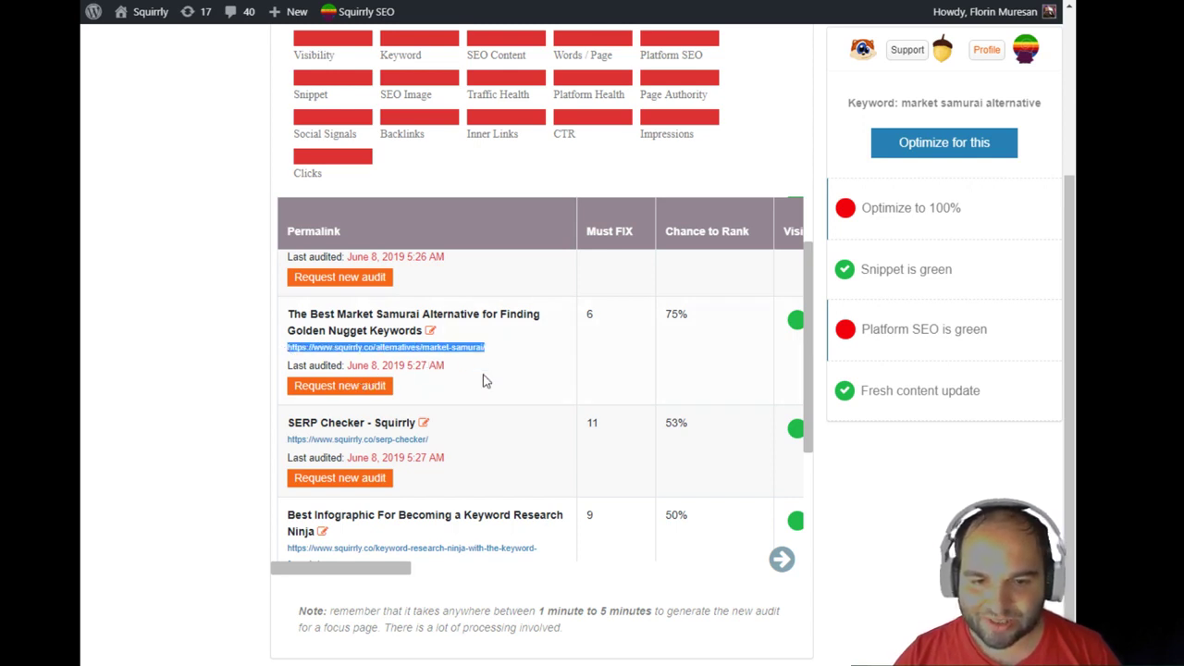
{"action": "left_click_drag", "start_coordinate": [367, 566], "coordinate": [540, 571]}
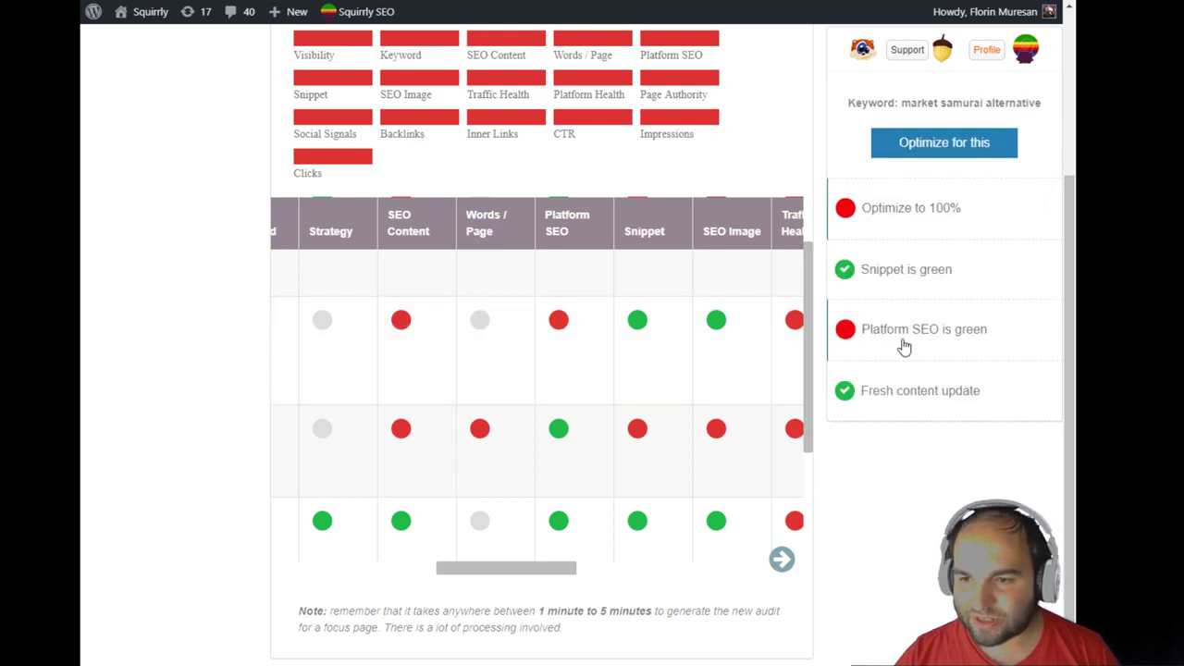
Read the "Platform SEO is green" task details, highlighting the passage about custom post types, and return to the Automation settings.
{"action": "left_click", "coordinate": [943, 342]}
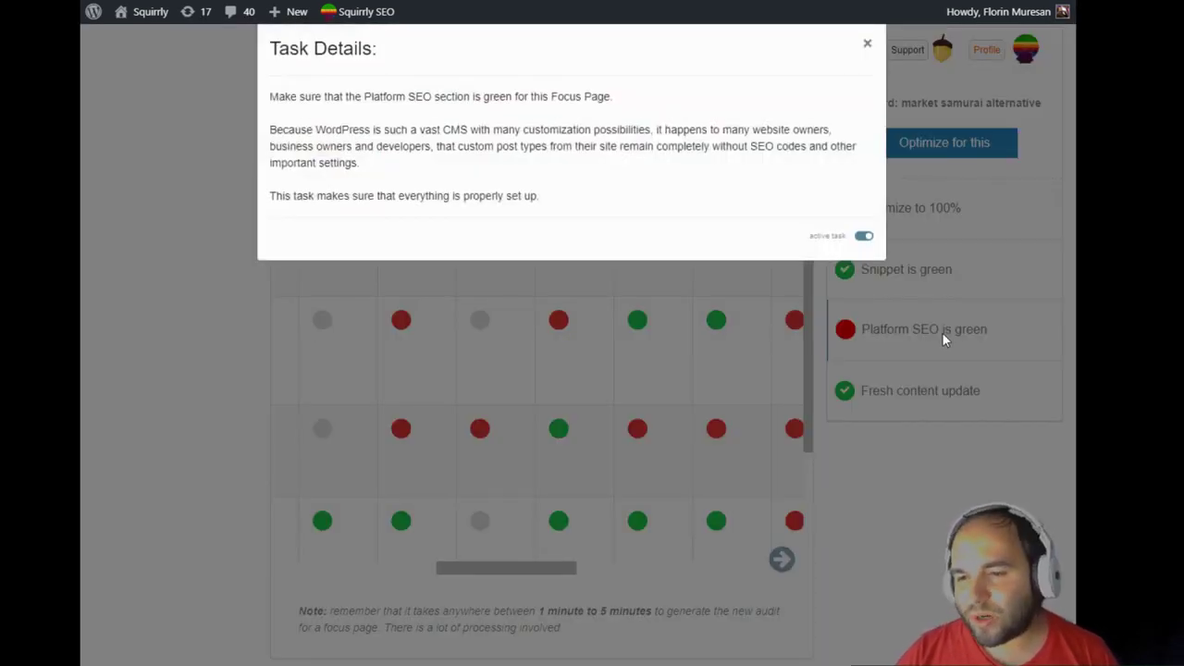
{"action": "left_click_drag", "start_coordinate": [432, 130], "coordinate": [773, 235]}
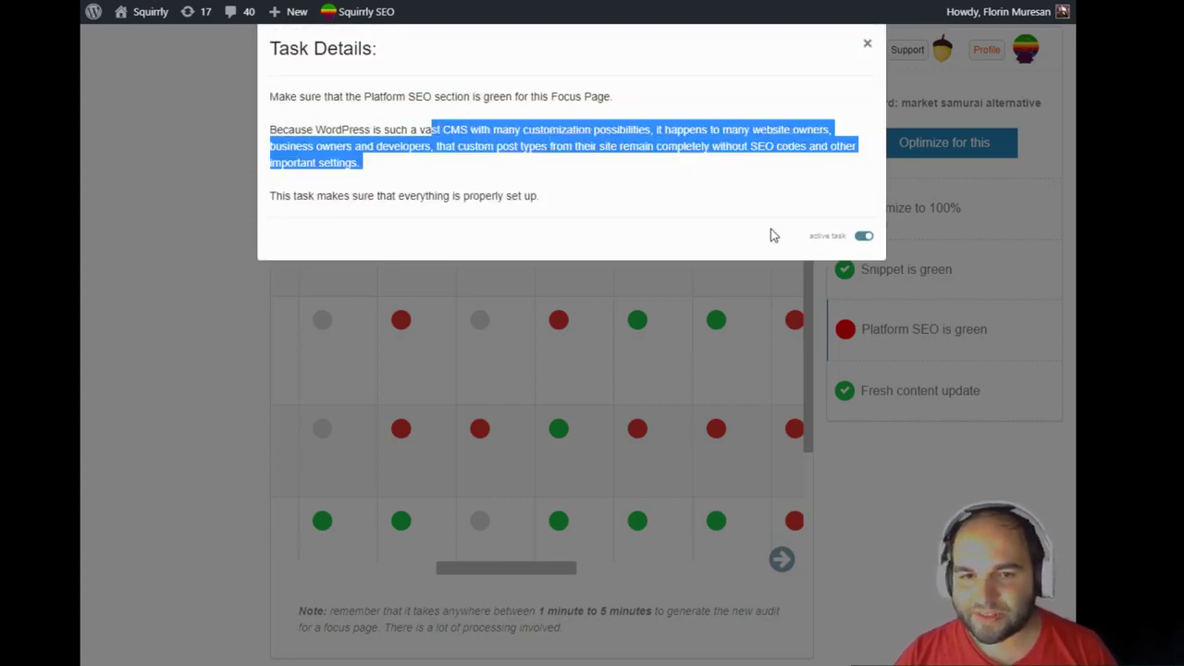
{"action": "left_click", "coordinate": [889, 334]}
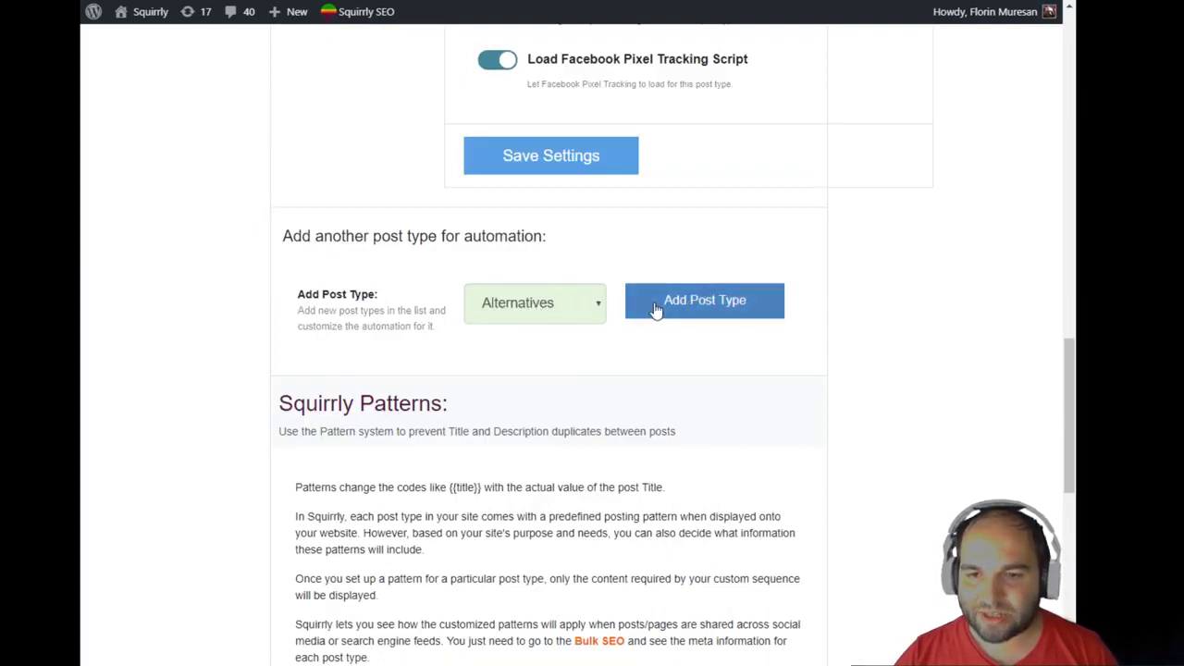
Add the Alternatives post type to the automation and locate it in the post type list.
{"action": "left_click", "coordinate": [710, 318]}
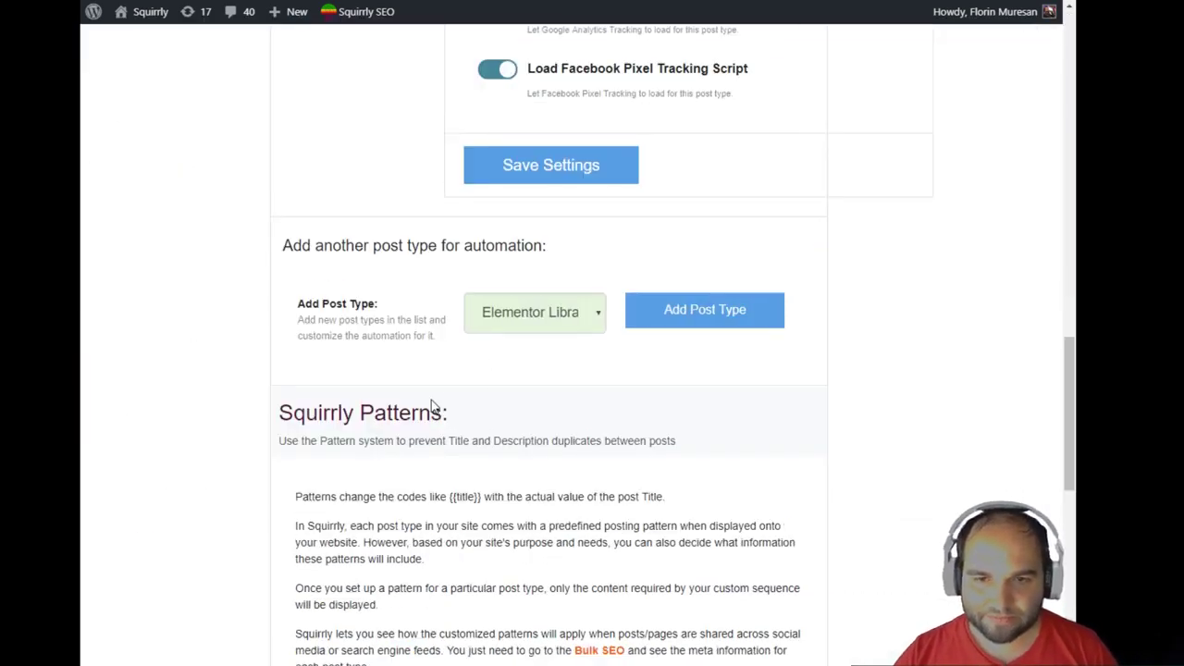
{"action": "scroll", "coordinate": [430, 407], "scroll_direction": "up", "scroll_amount": 3}
{"action": "scroll", "coordinate": [430, 407], "scroll_direction": "up", "scroll_amount": 7}
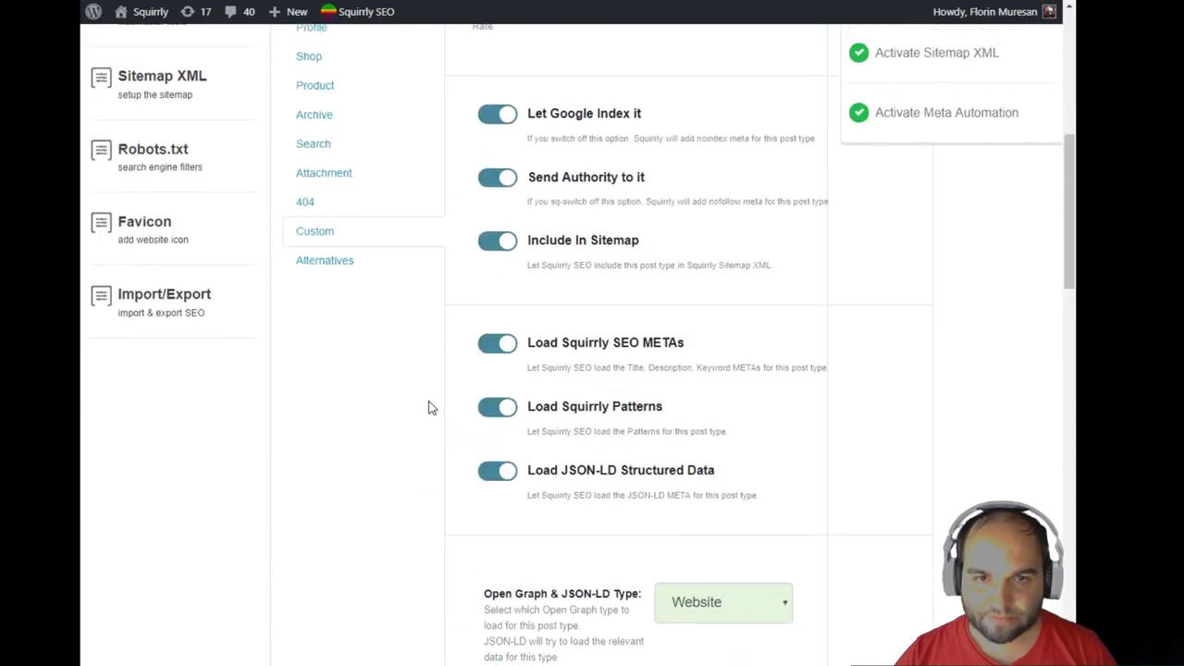
{"action": "scroll", "coordinate": [428, 407], "scroll_direction": "up", "scroll_amount": 1}
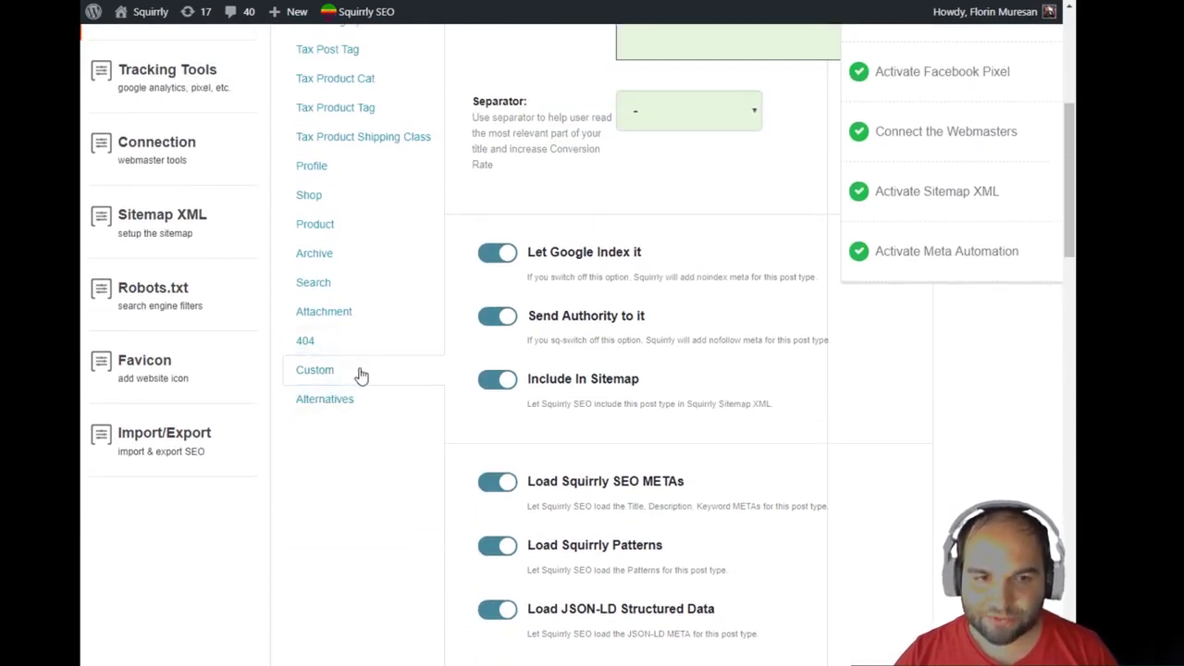
{"action": "scroll", "coordinate": [356, 388], "scroll_direction": "up", "scroll_amount": 3}
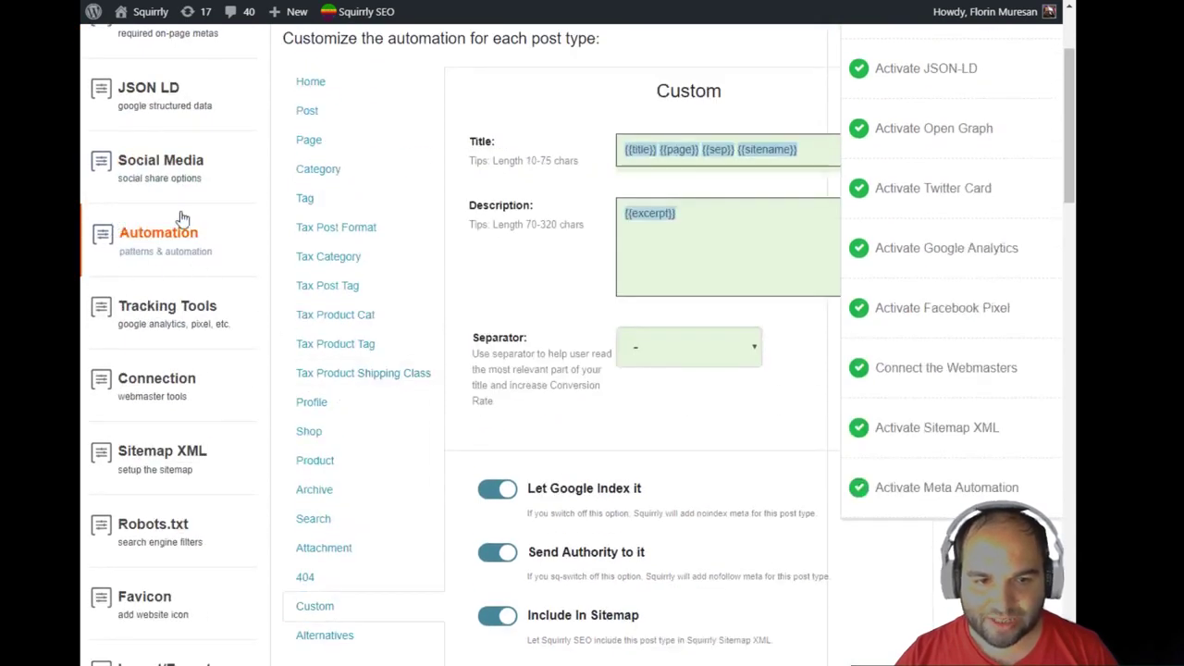
{"action": "scroll", "coordinate": [344, 418], "scroll_direction": "down", "scroll_amount": 4}
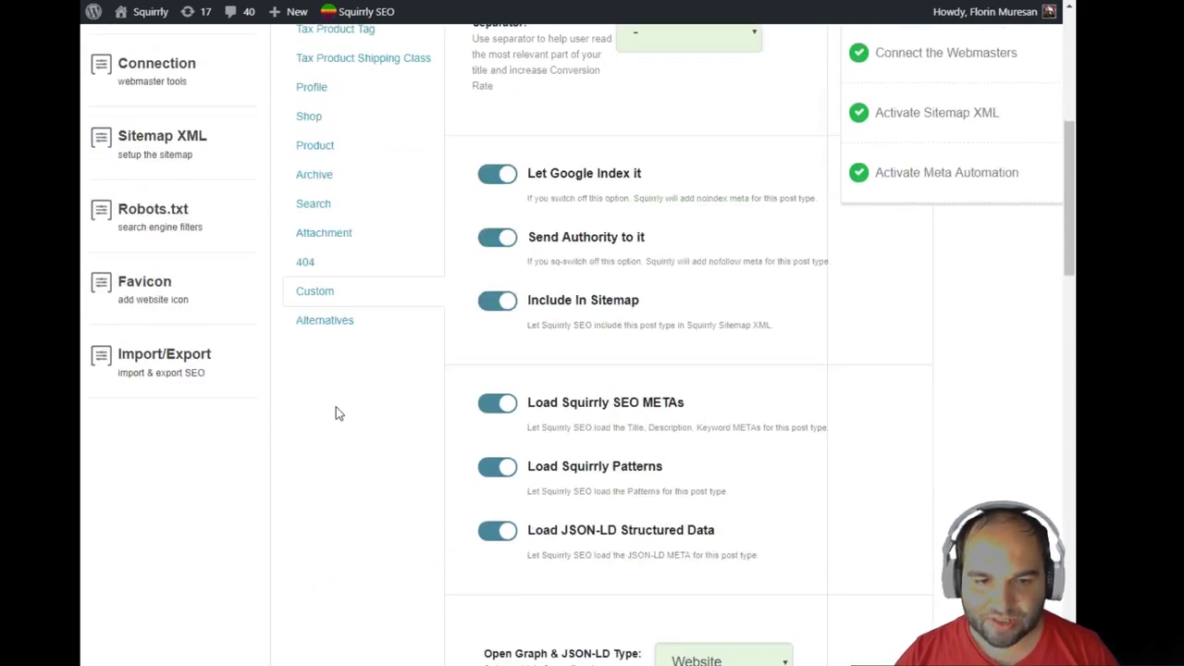
Open the Alternatives automation and review its title, description and separator patterns and indexing options.
{"action": "left_click", "coordinate": [351, 324]}
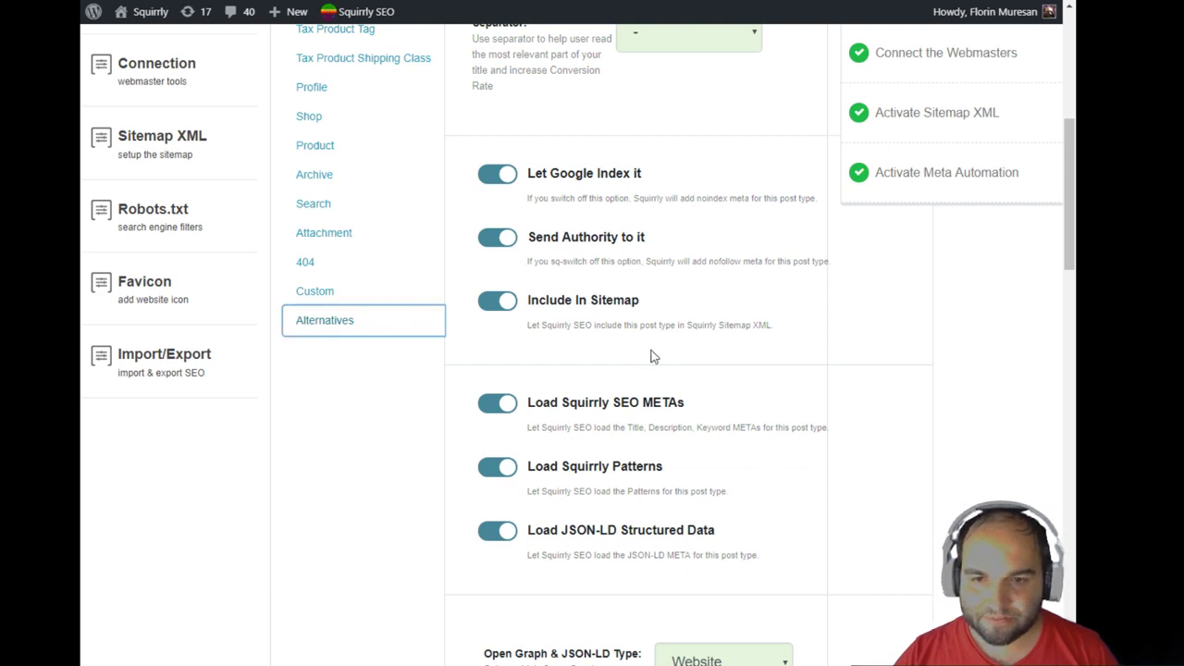
{"action": "scroll", "coordinate": [650, 351], "scroll_direction": "up", "scroll_amount": 4}
{"action": "scroll", "coordinate": [583, 352], "scroll_direction": "up", "scroll_amount": 1}
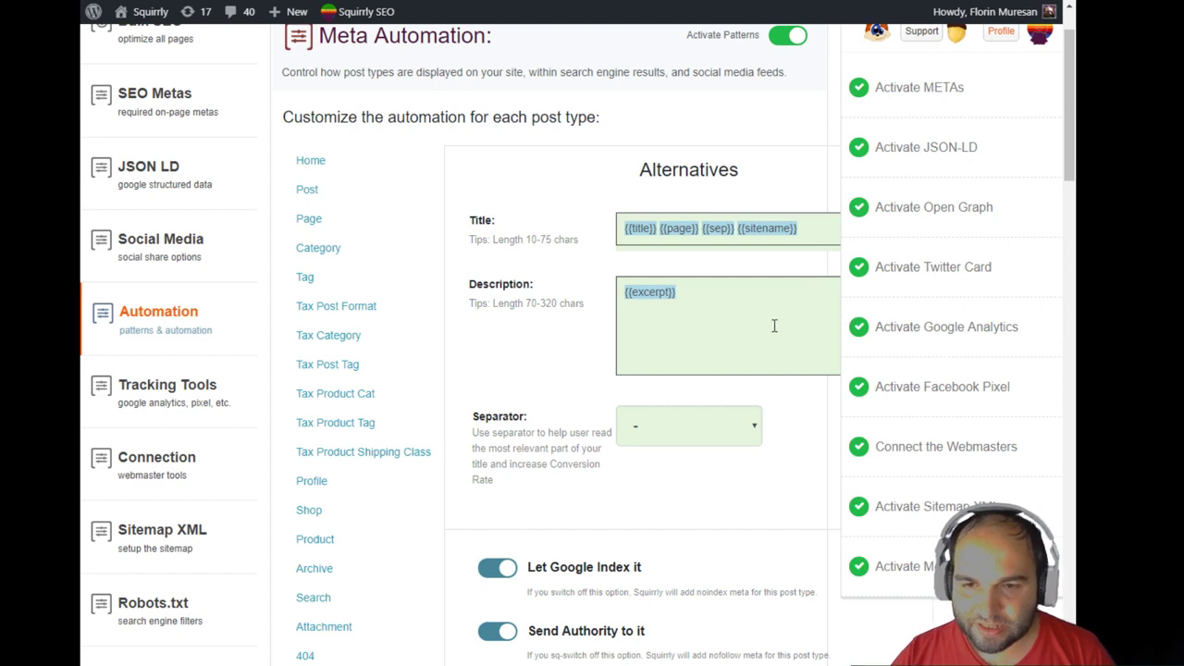
{"action": "scroll", "coordinate": [774, 328], "scroll_direction": "down", "scroll_amount": 1}
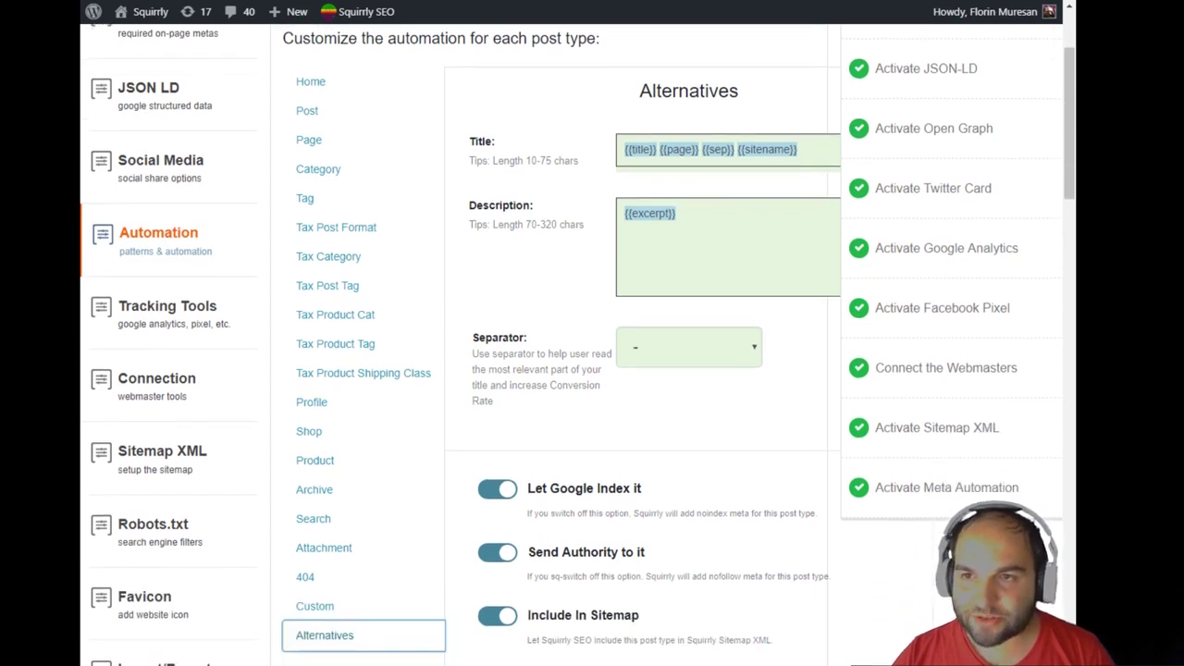
Open the Squirrly knowledge base home page in a new browser tab and look over its help topics.
{"action": "key", "text": "ctrl+t"}
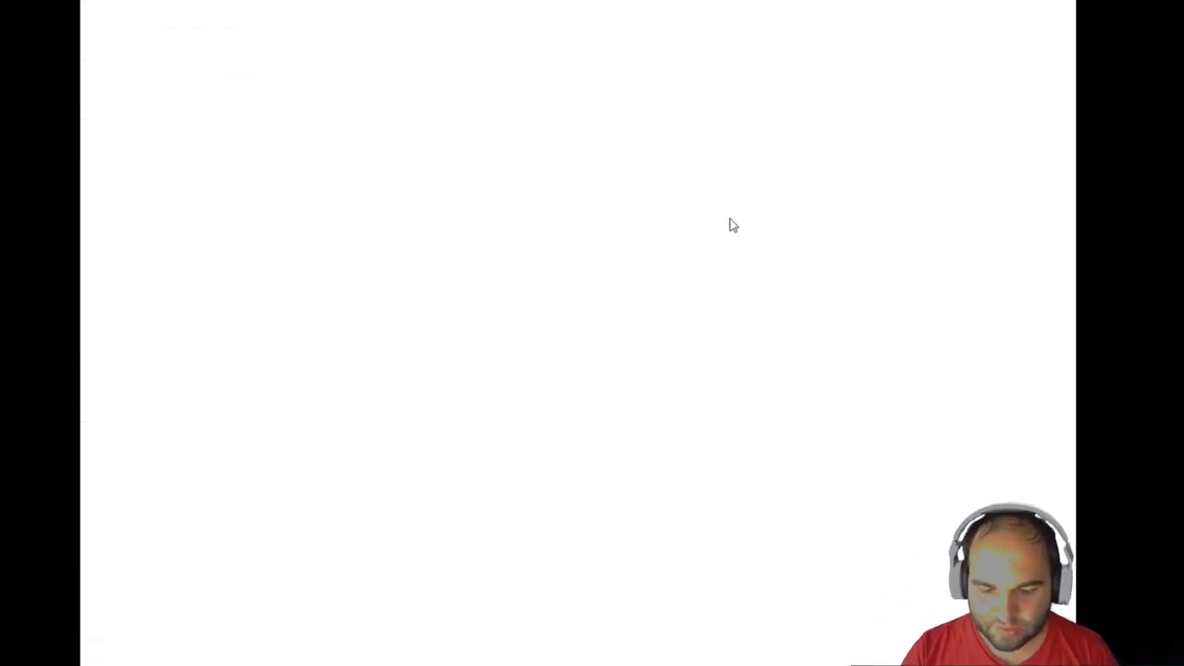
{"action": "type", "text": "how"}
{"action": "key", "text": "Return"}
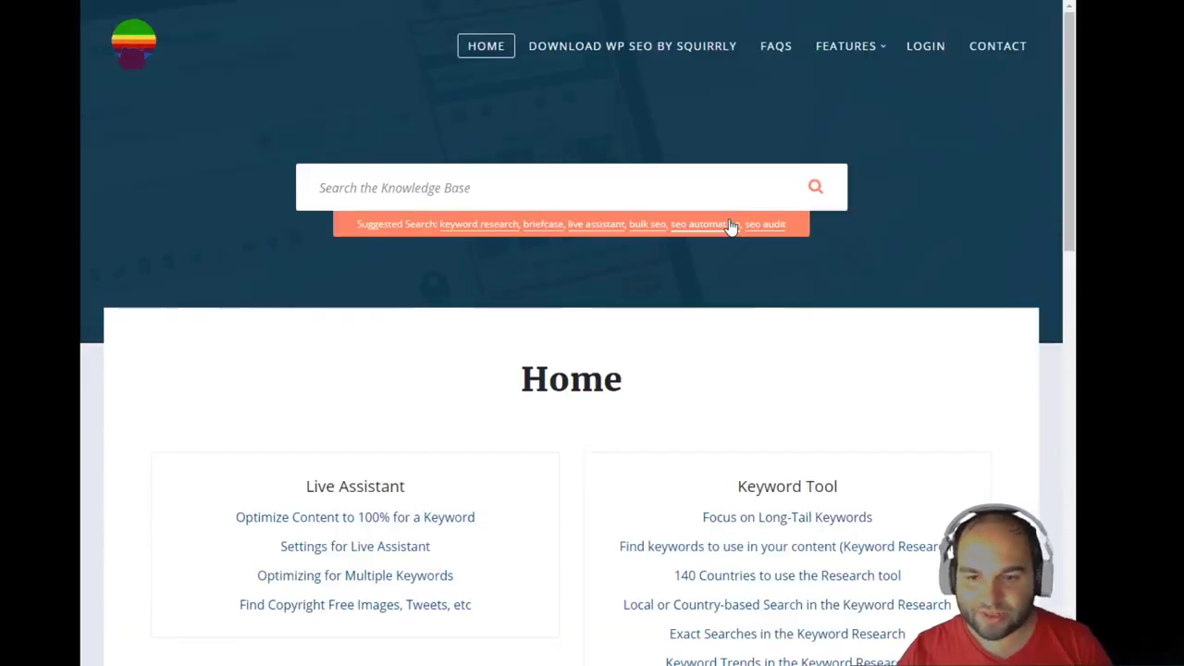
{"action": "scroll", "coordinate": [574, 344], "scroll_direction": "down", "scroll_amount": 1}
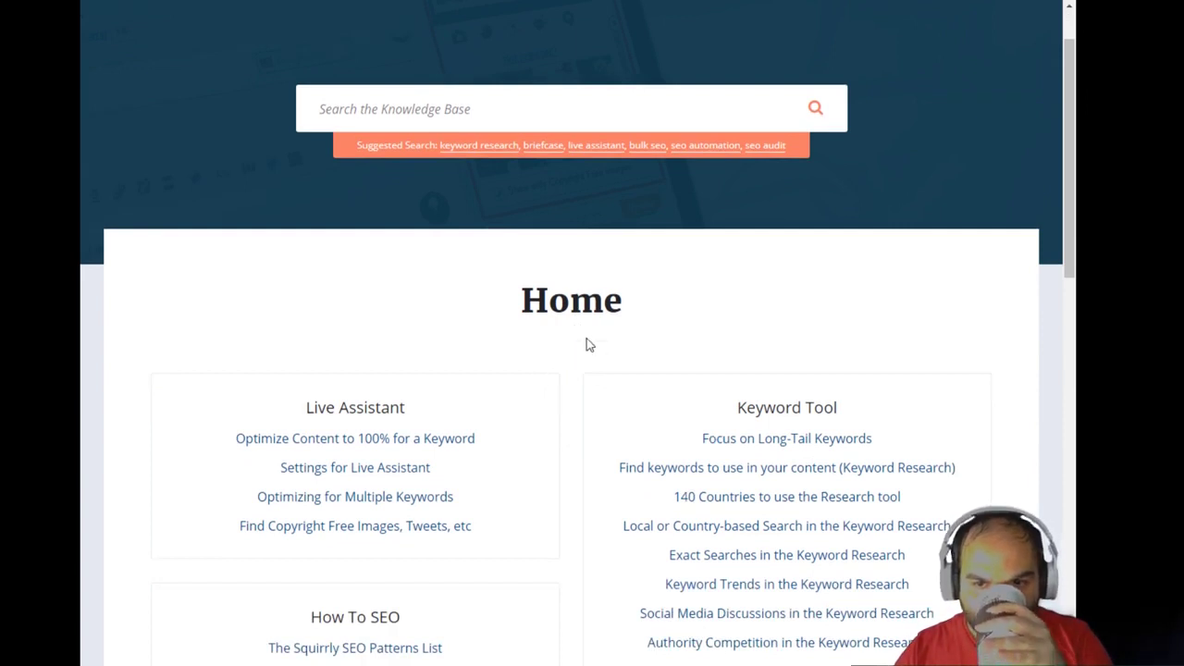
Search the knowledge base for "seo automation" and open the SEO Automation article.
{"action": "left_click", "coordinate": [707, 151]}
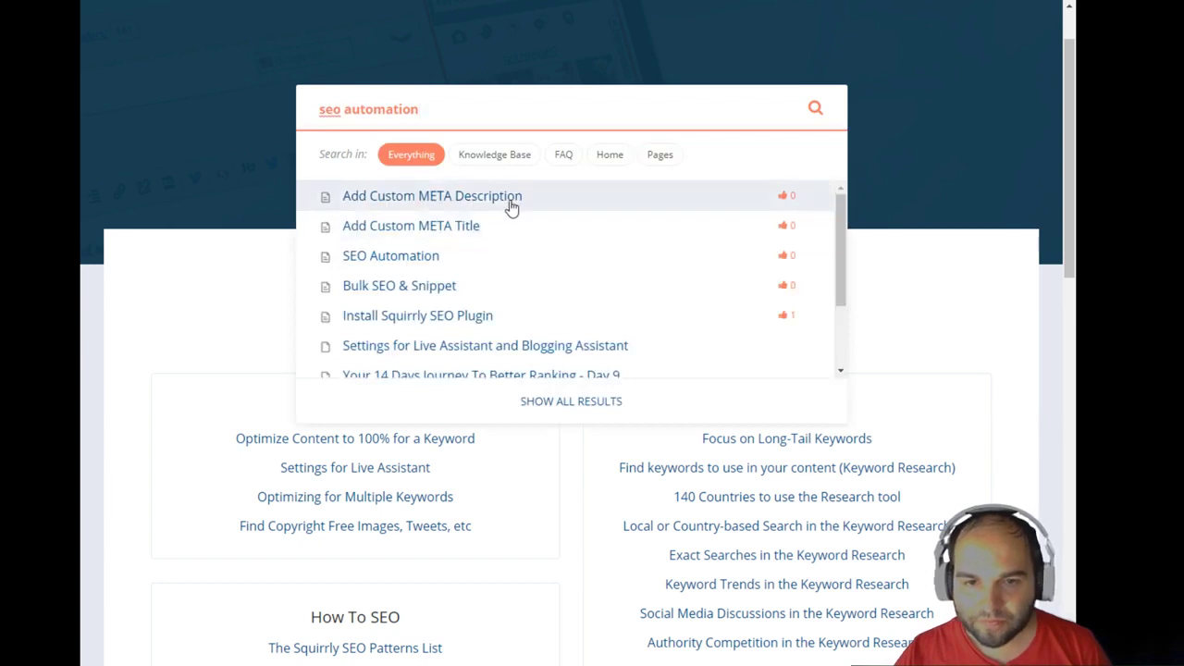
{"action": "left_click", "coordinate": [396, 263]}
Read the article's introduction, highlighting the passages on WooCommerce re-optimization, access to SEO Automation, and its default values.
{"action": "scroll", "coordinate": [536, 405], "scroll_direction": "down", "scroll_amount": 2}
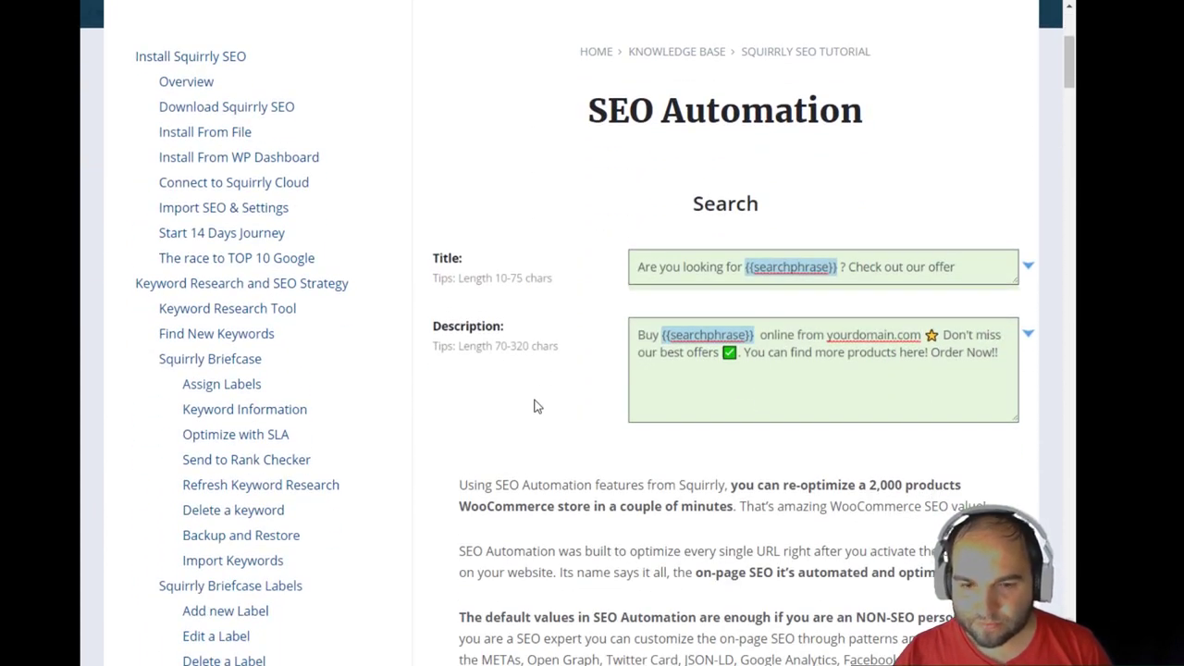
{"action": "scroll", "coordinate": [537, 405], "scroll_direction": "down", "scroll_amount": 1}
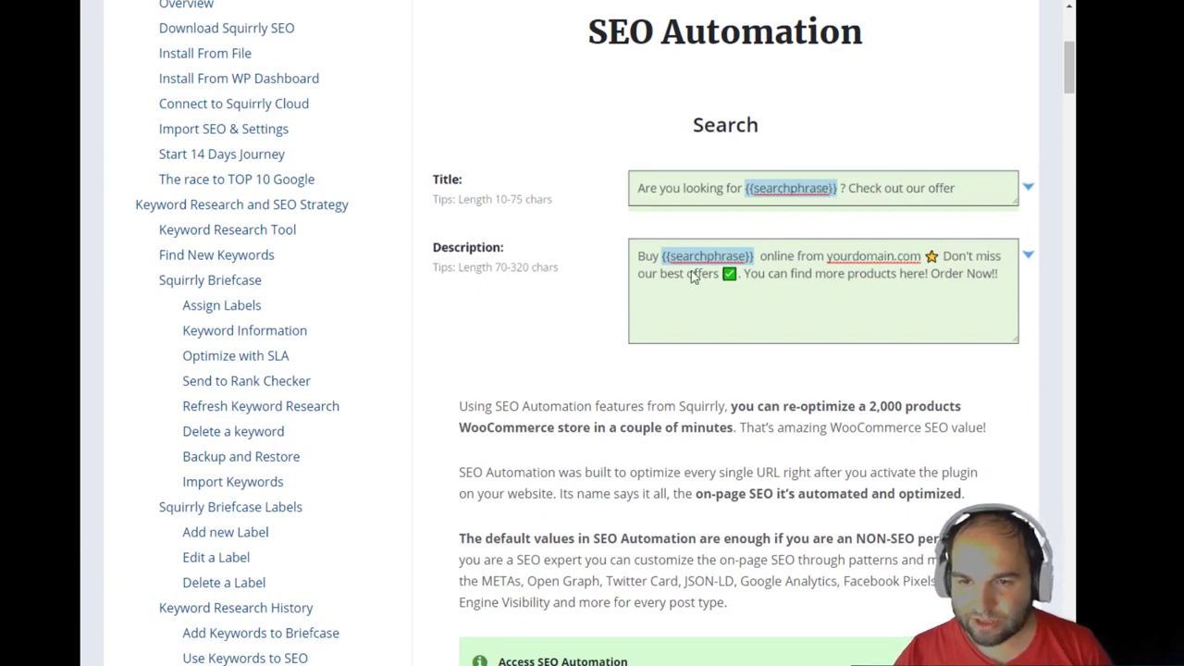
{"action": "scroll", "coordinate": [723, 264], "scroll_direction": "down", "scroll_amount": 3}
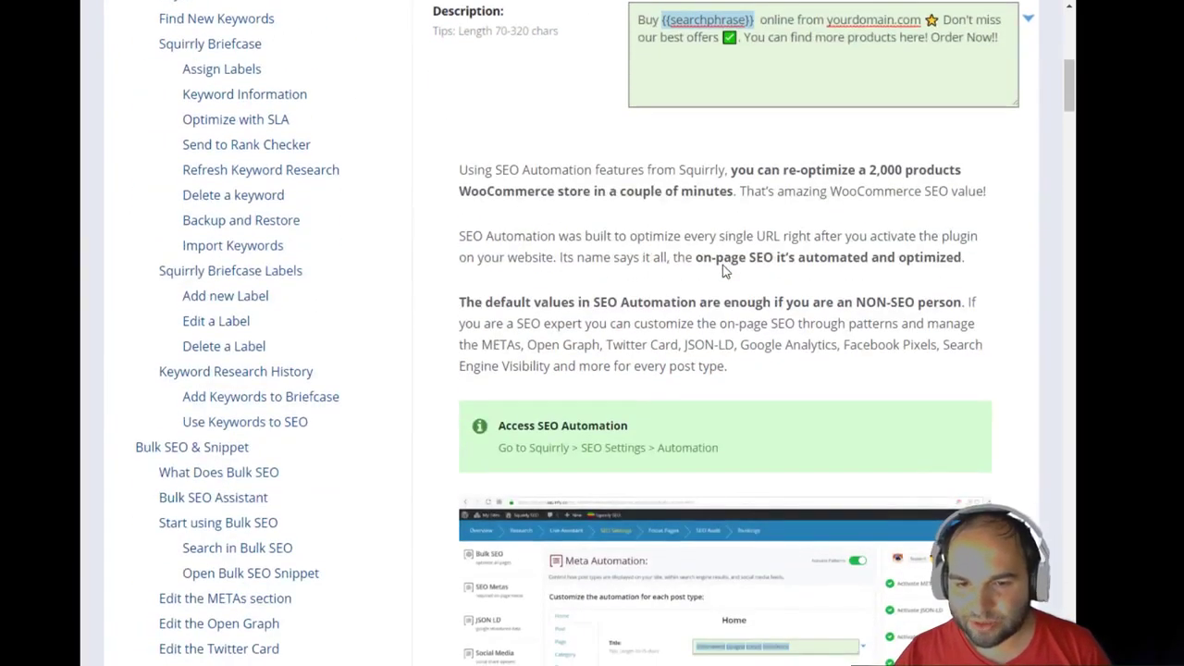
{"action": "scroll", "coordinate": [723, 265], "scroll_direction": "down", "scroll_amount": 1}
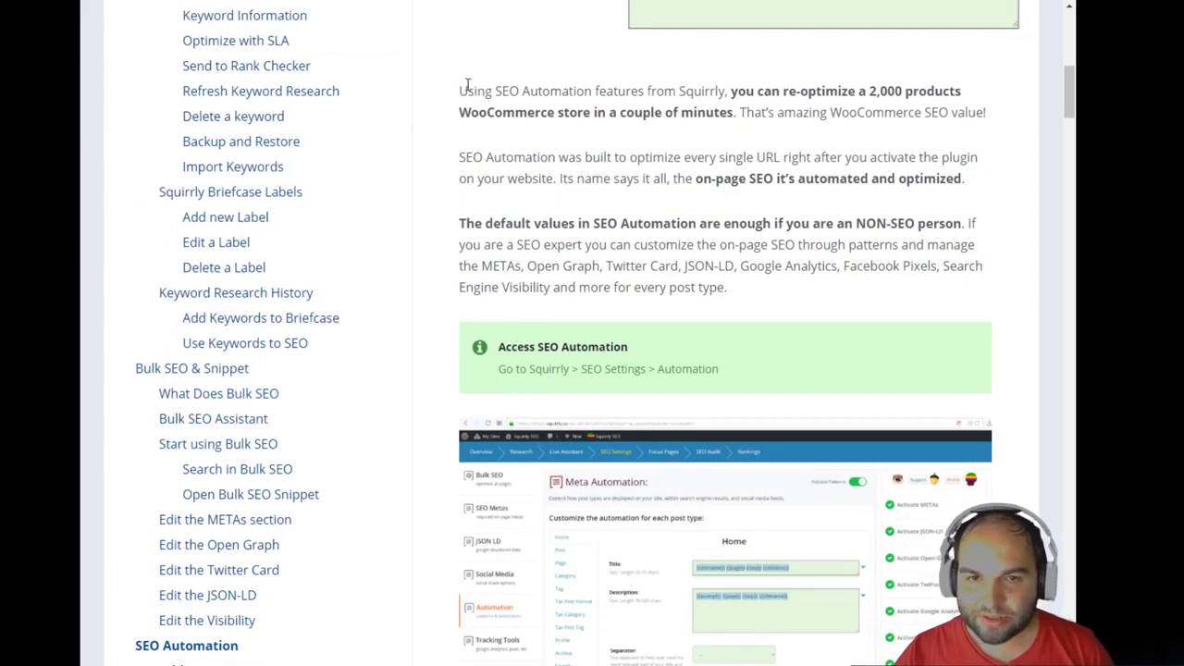
{"action": "left_click_drag", "start_coordinate": [460, 90], "coordinate": [989, 115]}
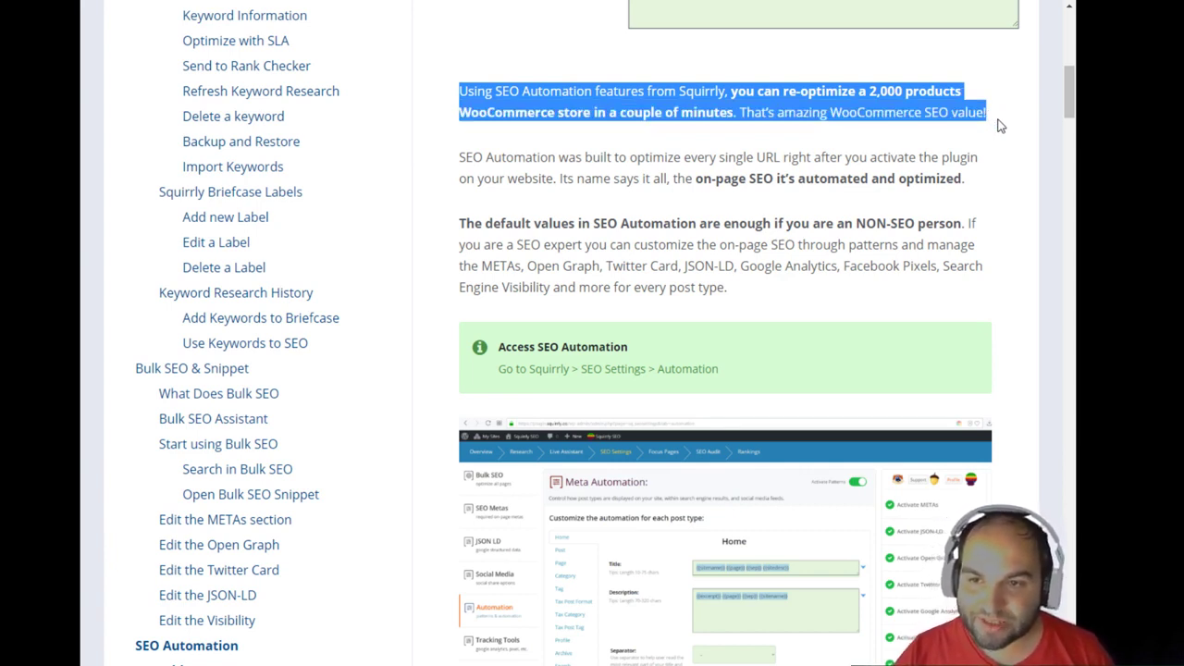
{"action": "left_click_drag", "start_coordinate": [999, 127], "coordinate": [999, 129]}
{"action": "scroll", "coordinate": [756, 320], "scroll_direction": "down", "scroll_amount": 2}
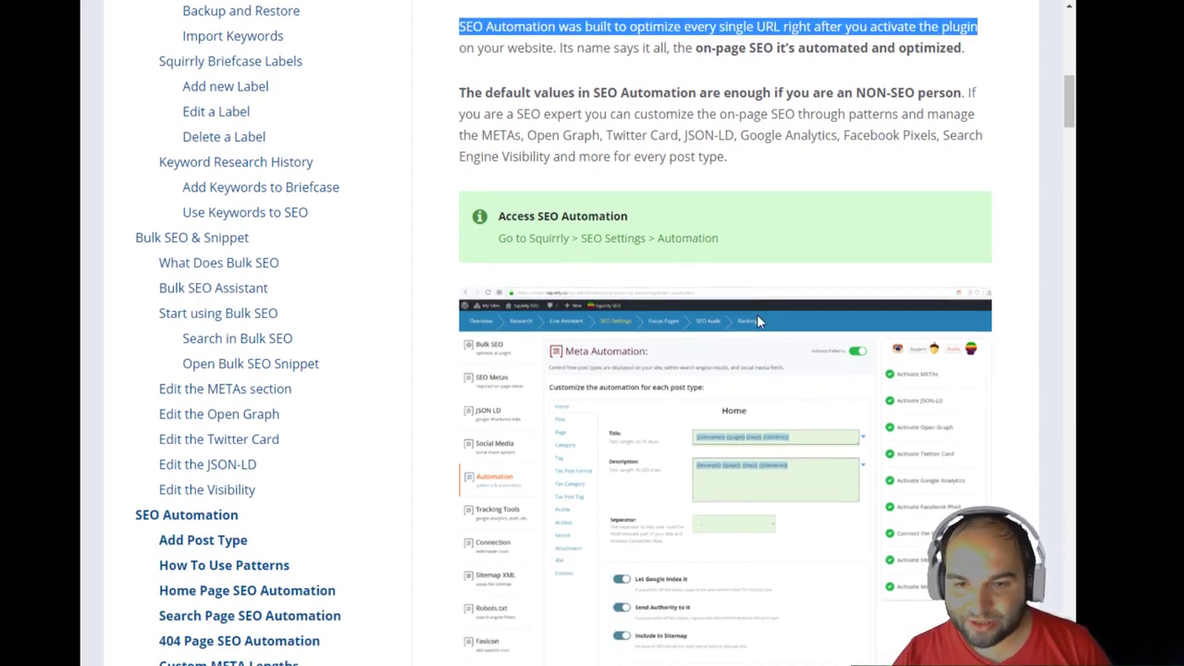
{"action": "scroll", "coordinate": [757, 320], "scroll_direction": "down", "scroll_amount": 1}
{"action": "left_click_drag", "start_coordinate": [499, 212], "coordinate": [782, 218]}
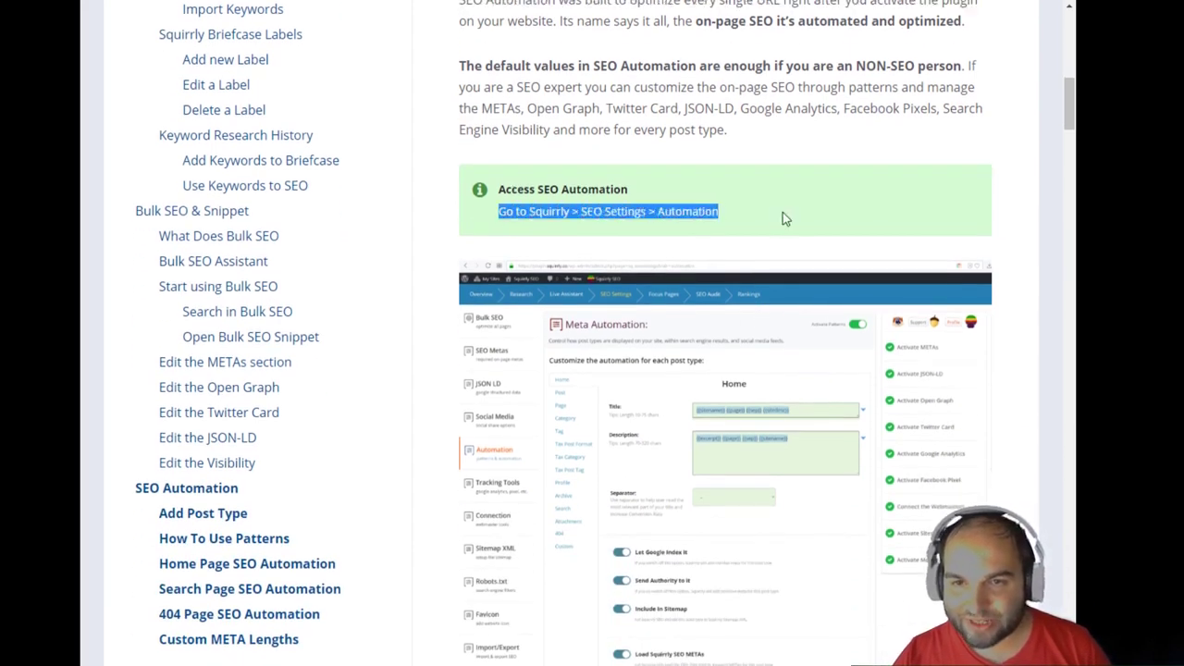
{"action": "left_click_drag", "start_coordinate": [607, 66], "coordinate": [821, 132]}
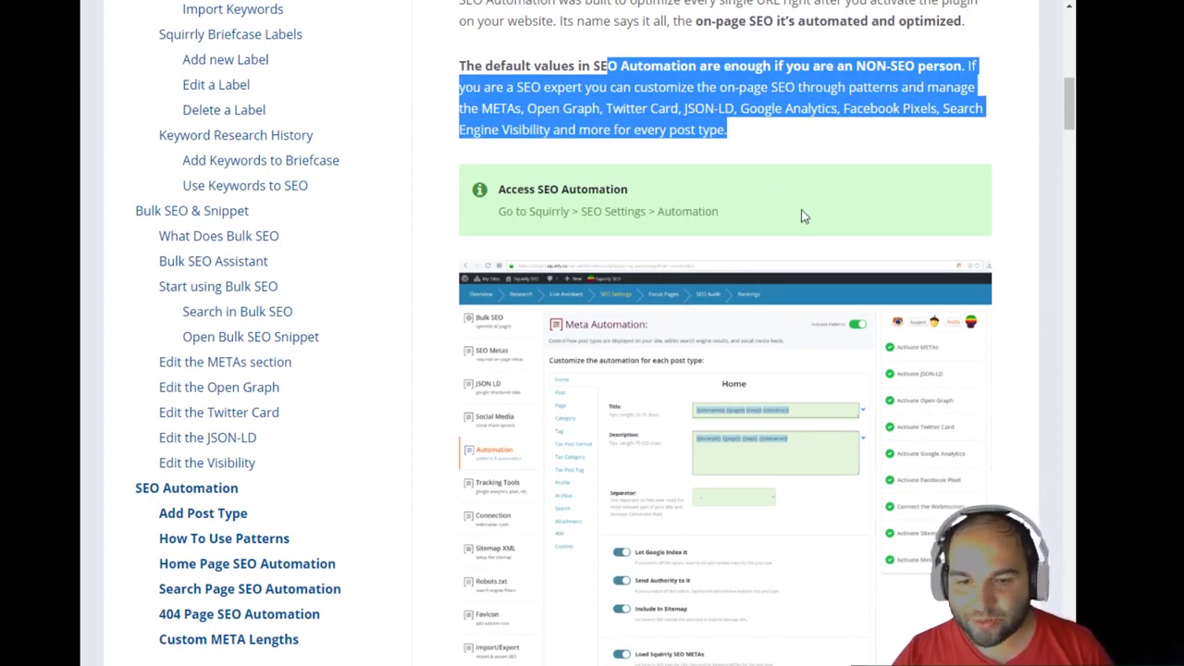
Examine the article's Meta Automation example image, covering the Home patterns, indexing toggles and tracking options, and clear the text highlight.
{"action": "scroll", "coordinate": [804, 217], "scroll_direction": "down", "scroll_amount": 2}
{"action": "scroll", "coordinate": [804, 216], "scroll_direction": "up", "scroll_amount": 3}
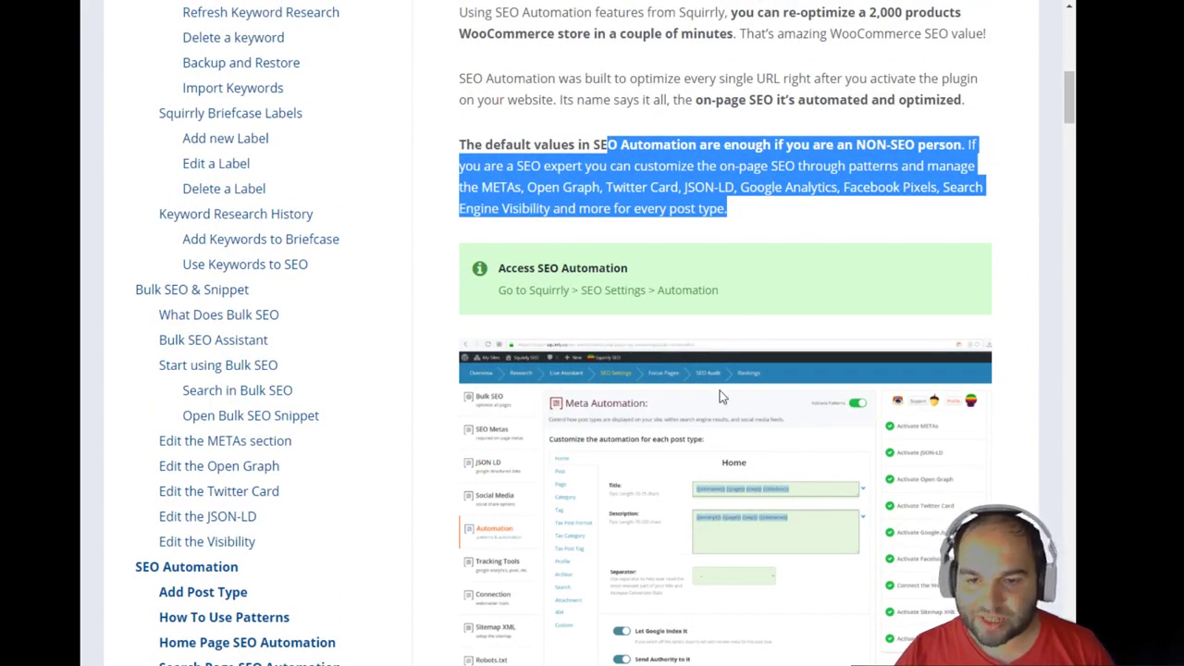
{"action": "scroll", "coordinate": [728, 455], "scroll_direction": "down", "scroll_amount": 2}
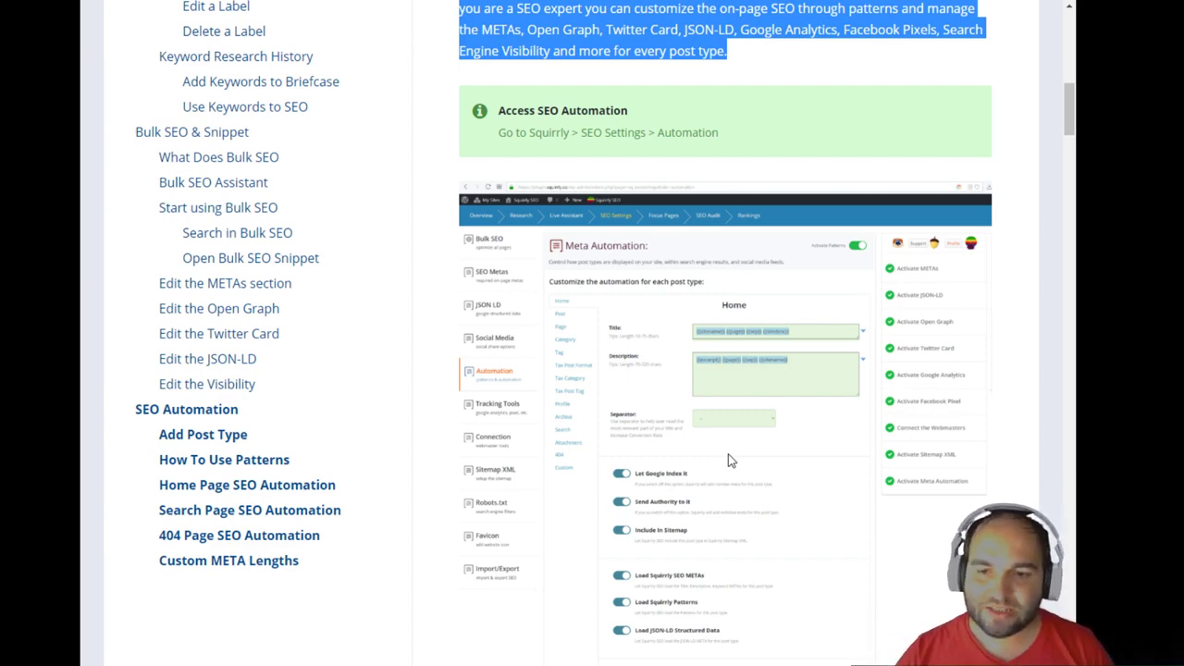
{"action": "scroll", "coordinate": [728, 460], "scroll_direction": "down", "scroll_amount": 1}
{"action": "scroll", "coordinate": [730, 456], "scroll_direction": "up", "scroll_amount": 2}
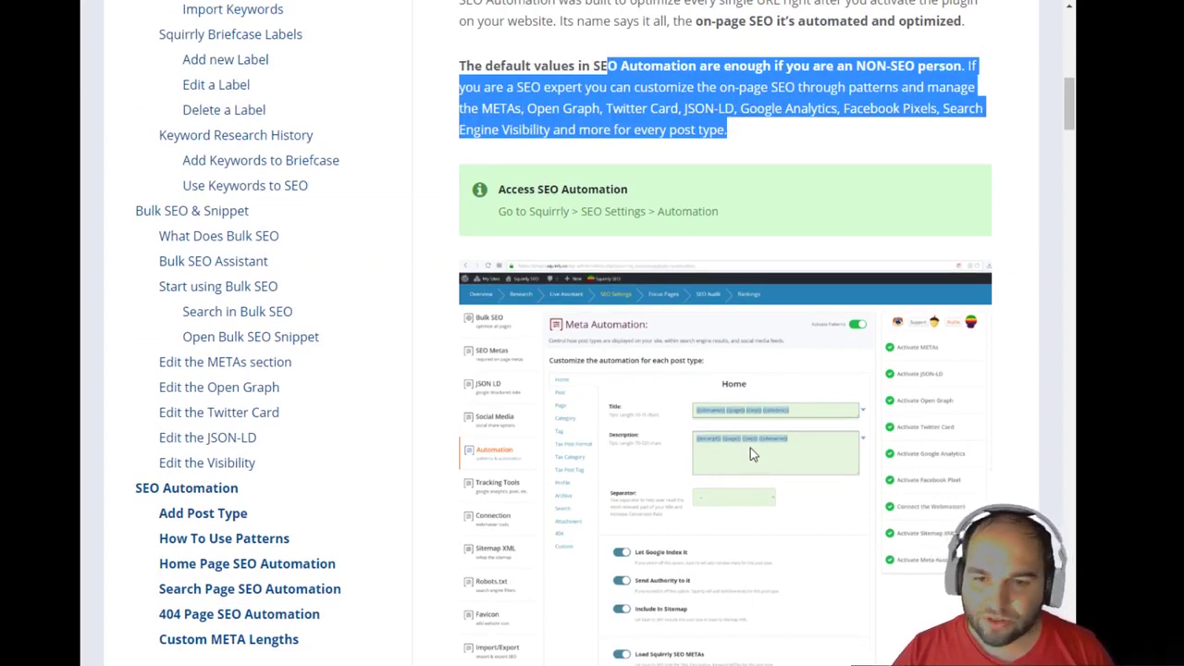
{"action": "scroll", "coordinate": [750, 451], "scroll_direction": "down", "scroll_amount": 1}
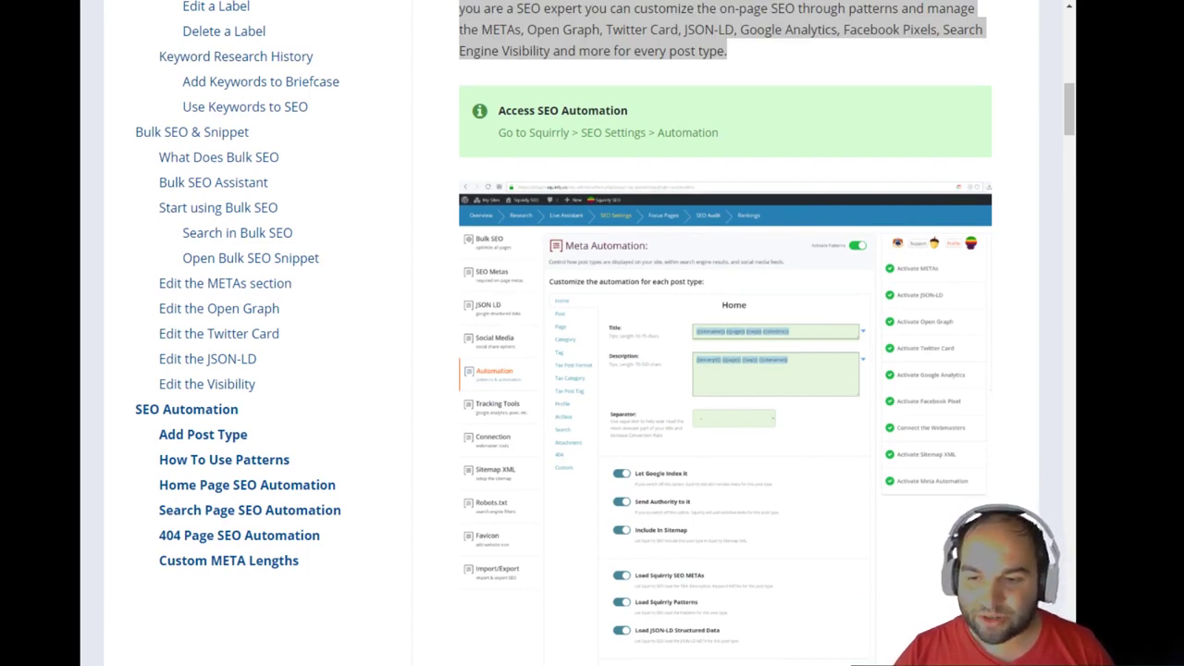
{"action": "scroll", "coordinate": [777, 462], "scroll_direction": "up", "scroll_amount": 2}
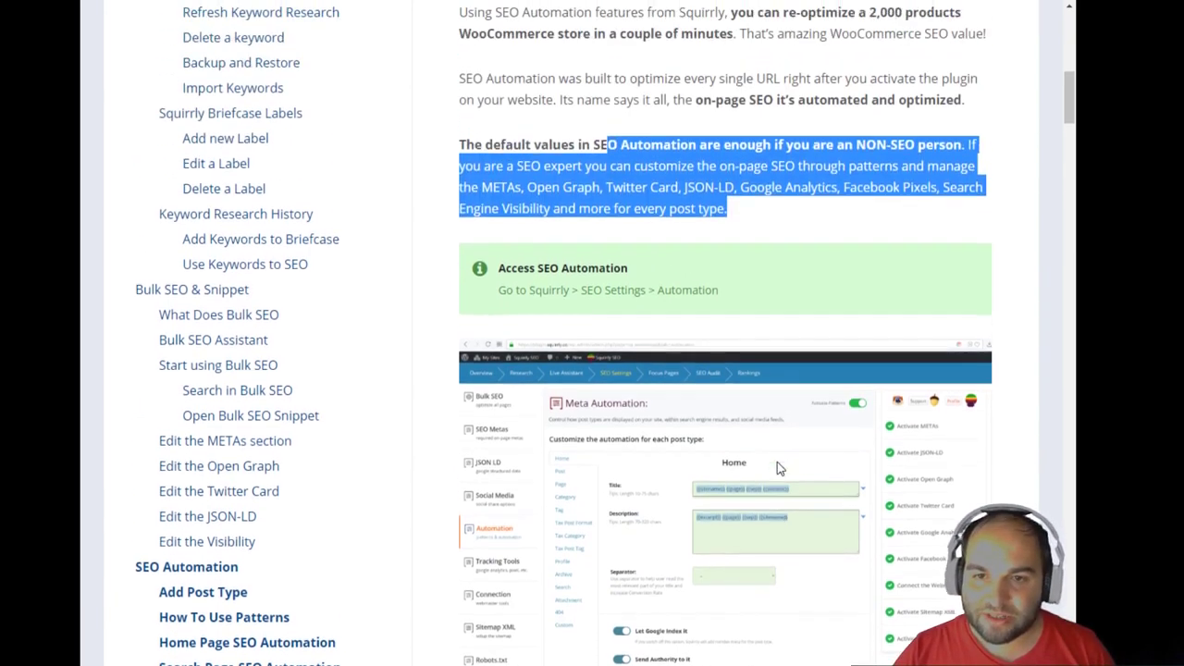
{"action": "left_click", "coordinate": [779, 239]}
{"action": "scroll", "coordinate": [726, 421], "scroll_direction": "down", "scroll_amount": 5}
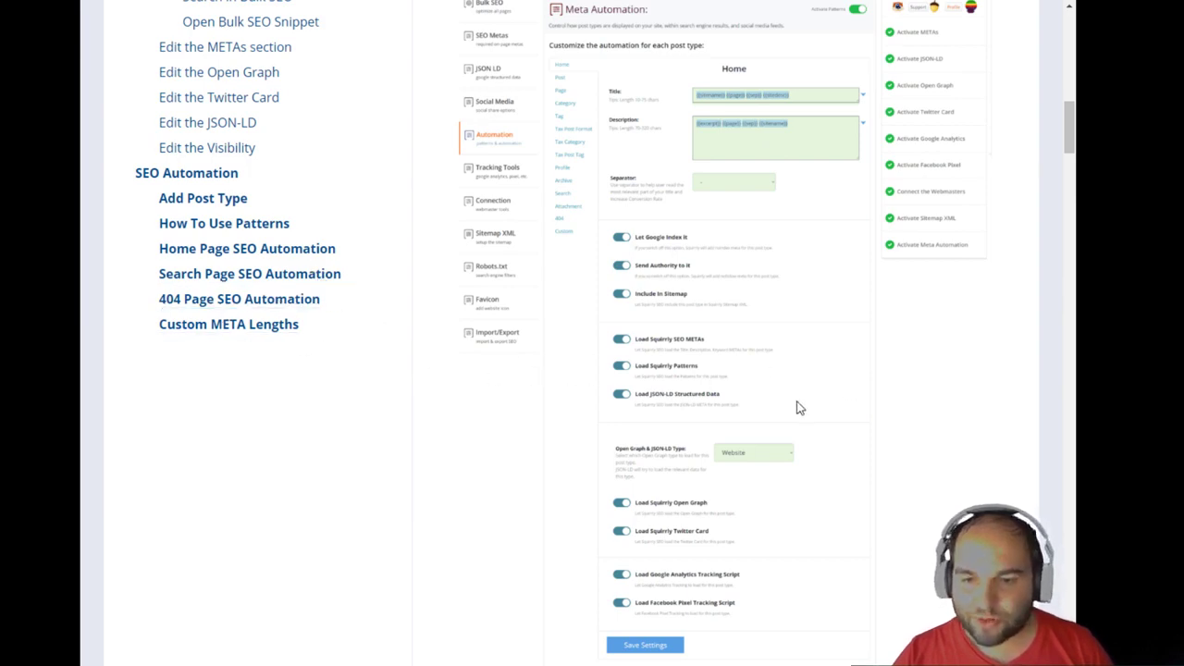
Read the "Add Post Type in Automation" and "Use Patterns in SEO Automation" sections, highlighting their explanatory text.
{"action": "scroll", "coordinate": [800, 408], "scroll_direction": "down", "scroll_amount": 8}
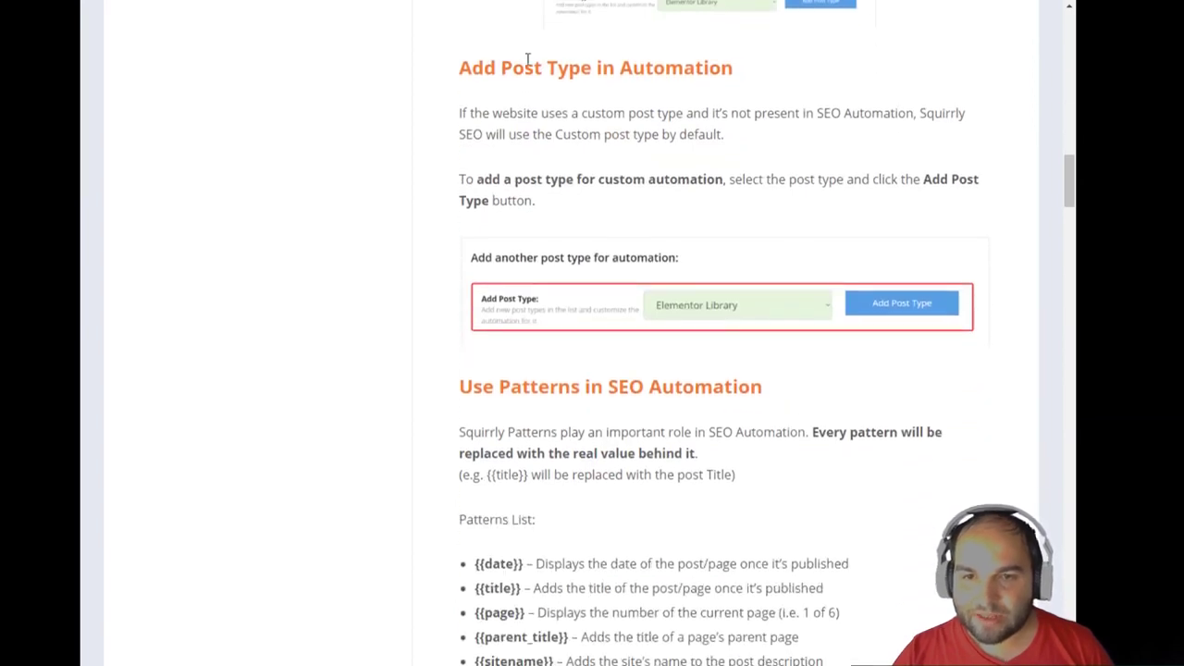
{"action": "left_click_drag", "start_coordinate": [498, 67], "coordinate": [784, 206]}
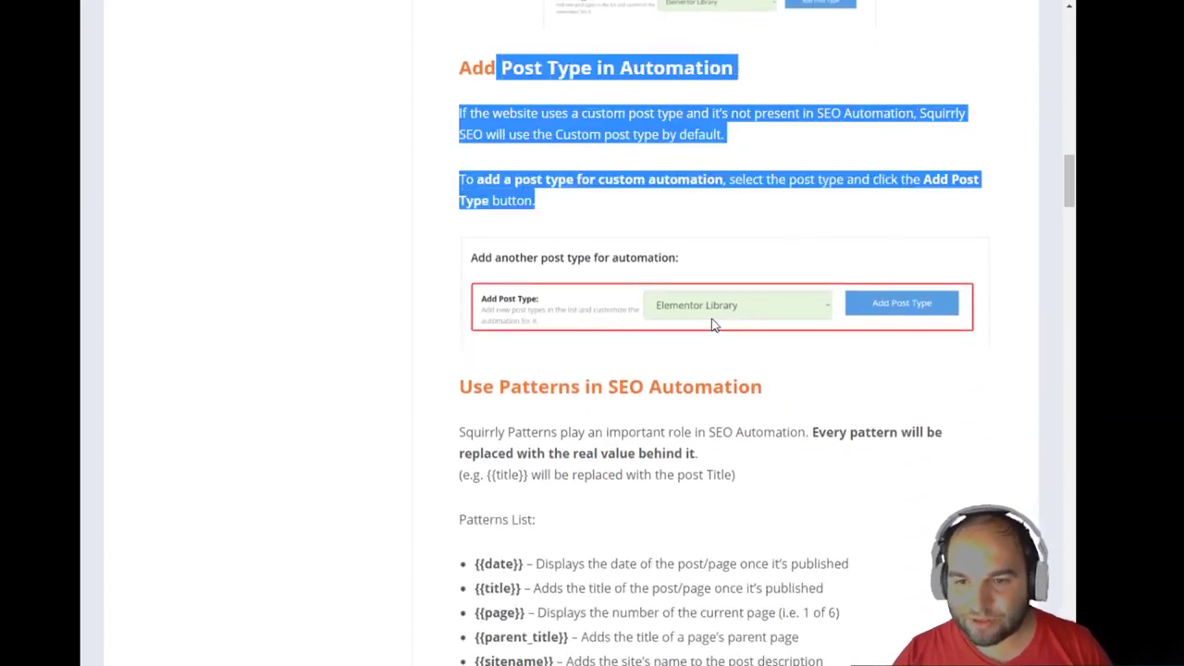
{"action": "scroll", "coordinate": [712, 323], "scroll_direction": "down", "scroll_amount": 2}
{"action": "left_click_drag", "start_coordinate": [461, 231], "coordinate": [790, 351]}
{"action": "scroll", "coordinate": [740, 370], "scroll_direction": "down", "scroll_amount": 1}
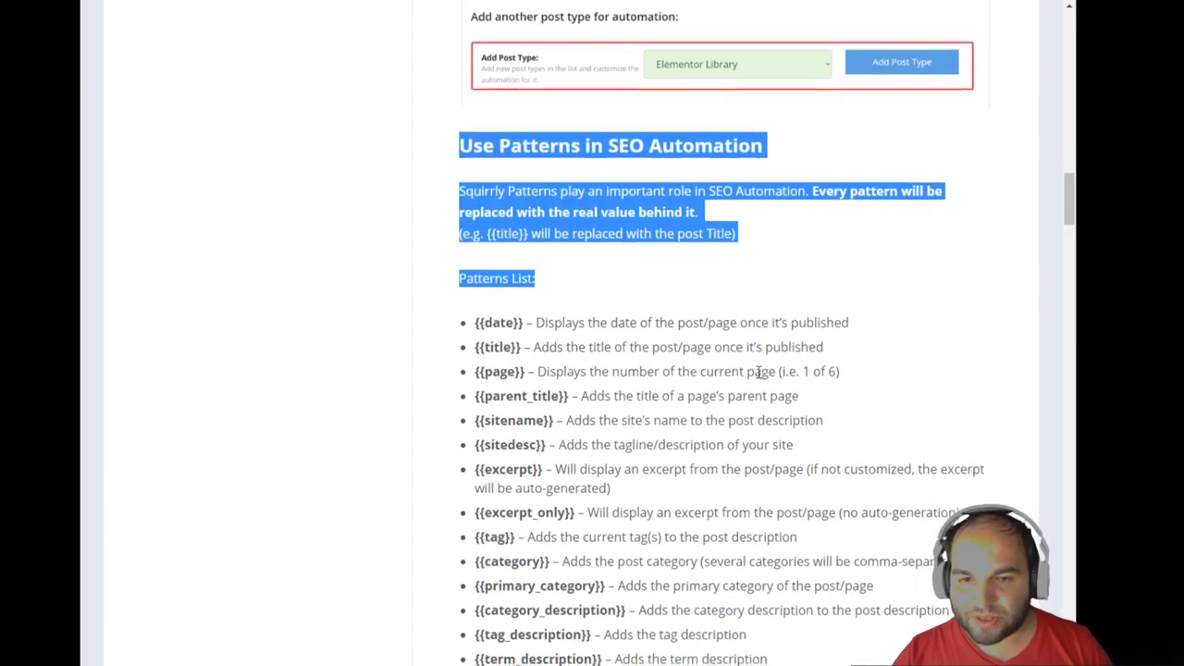
Highlight the two paragraphs on using patterns below the patterns list, and examine the pattern insertion and {{sep}} separator examples.
{"action": "scroll", "coordinate": [758, 371], "scroll_direction": "down", "scroll_amount": 9}
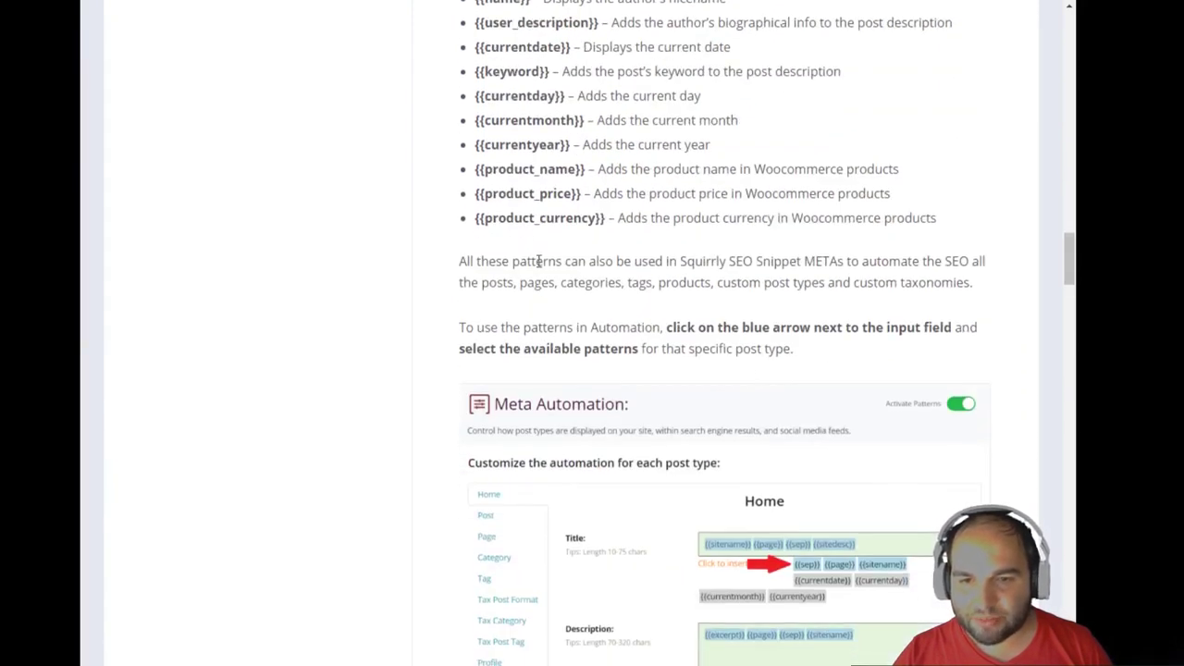
{"action": "left_click_drag", "start_coordinate": [460, 262], "coordinate": [965, 353]}
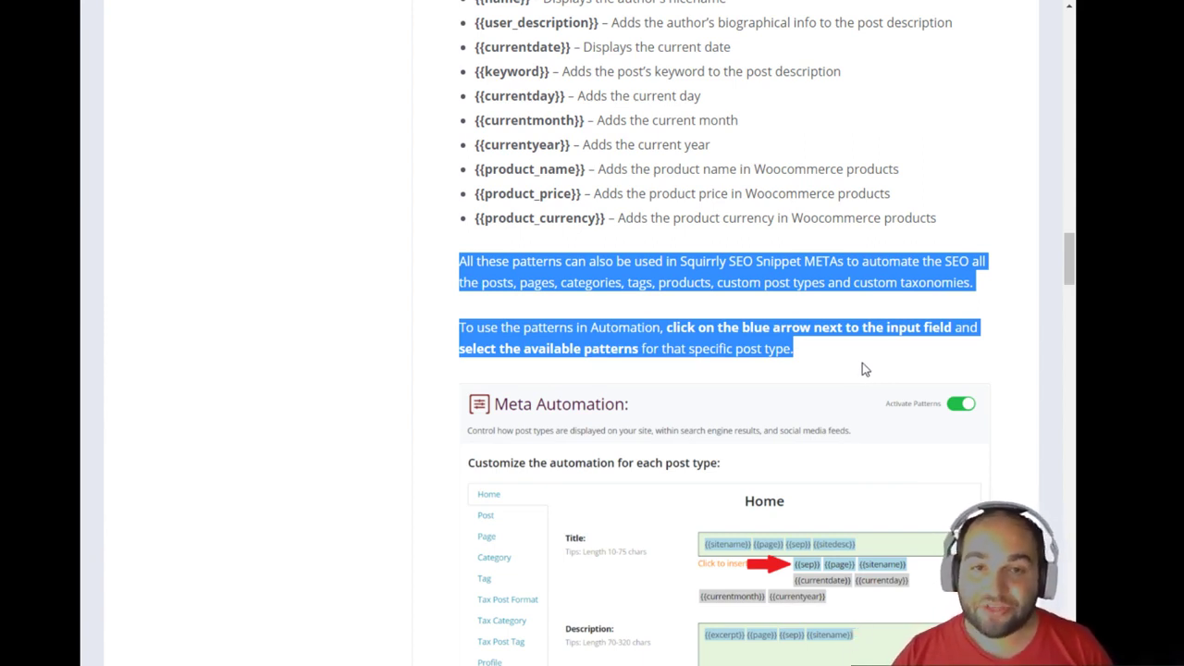
{"action": "scroll", "coordinate": [802, 399], "scroll_direction": "down", "scroll_amount": 3}
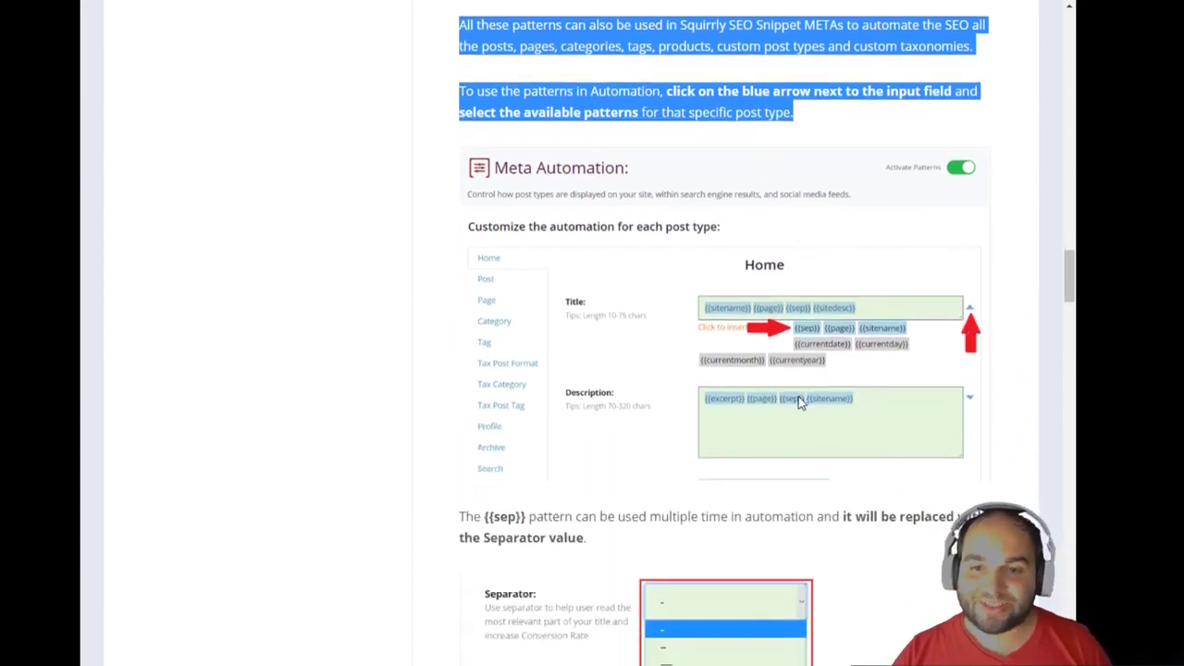
{"action": "scroll", "coordinate": [801, 401], "scroll_direction": "down", "scroll_amount": 1}
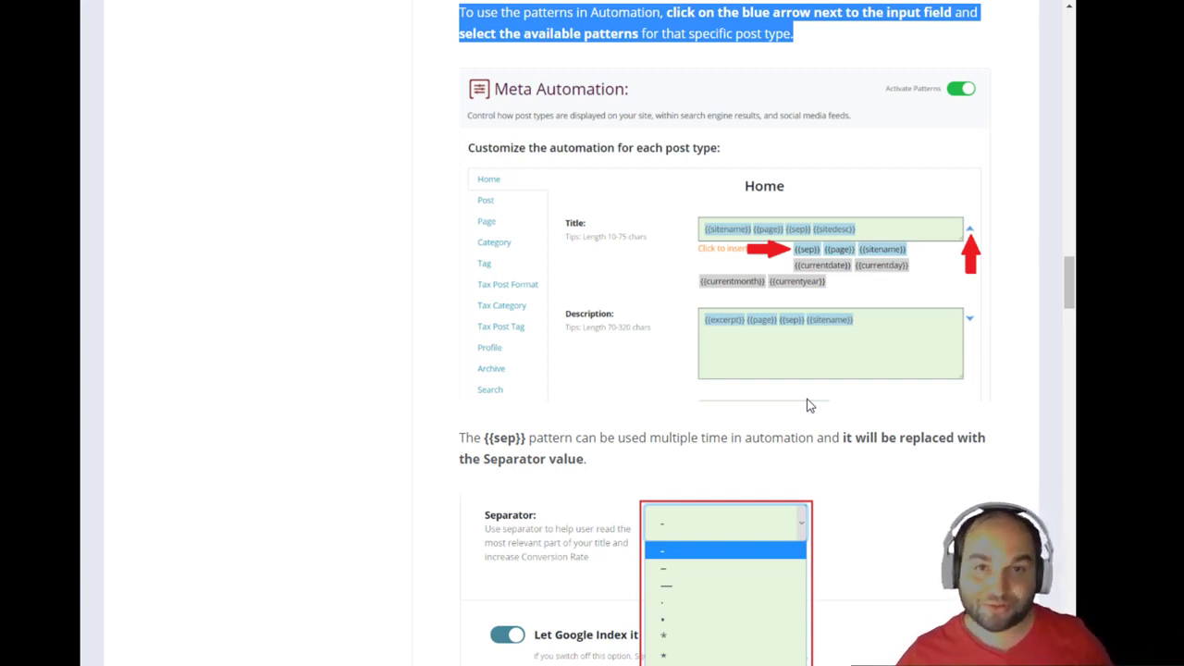
{"action": "scroll", "coordinate": [809, 405], "scroll_direction": "down", "scroll_amount": 1}
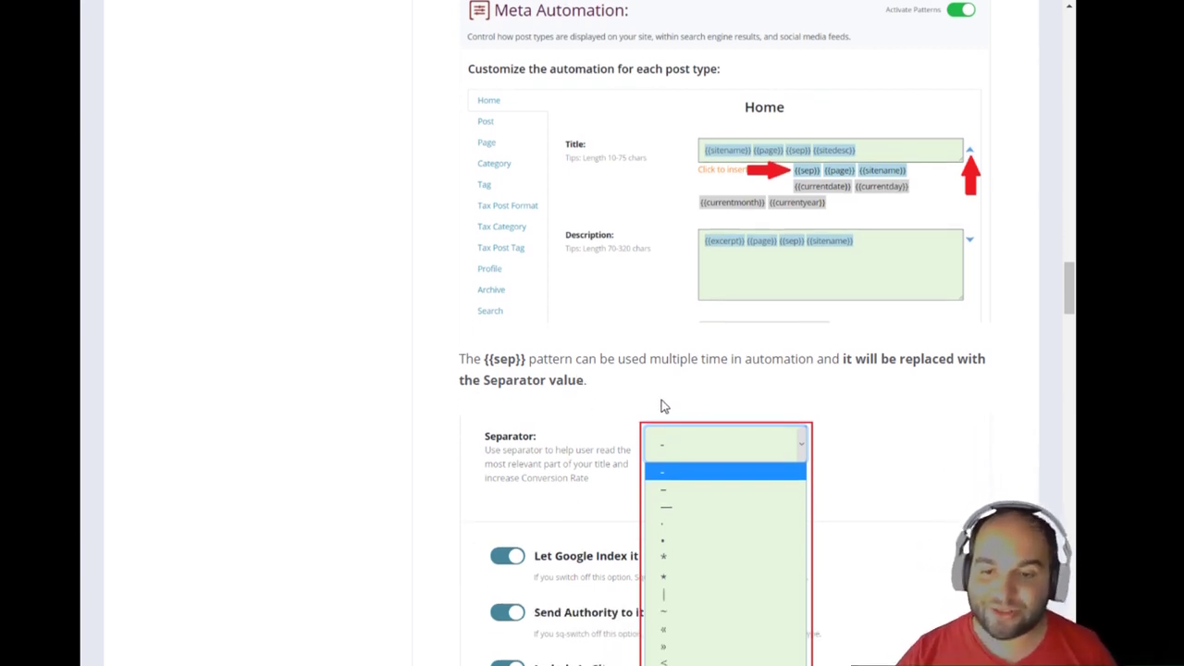
{"action": "scroll", "coordinate": [656, 402], "scroll_direction": "down", "scroll_amount": 3}
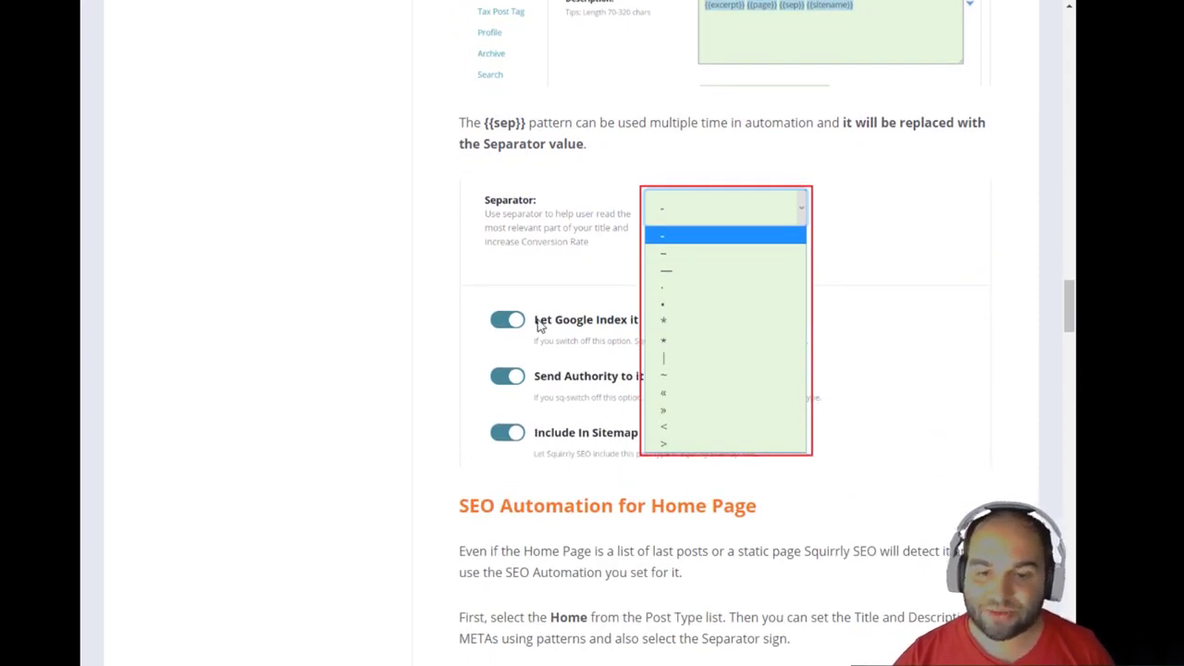
Read the "SEO Automation for Home Page" section through its Open Graph, indexing, sitemap and META options, briefly highlighting the Schema.org passage.
{"action": "scroll", "coordinate": [680, 350], "scroll_direction": "down", "scroll_amount": 2}
{"action": "scroll", "coordinate": [680, 350], "scroll_direction": "down", "scroll_amount": 2}
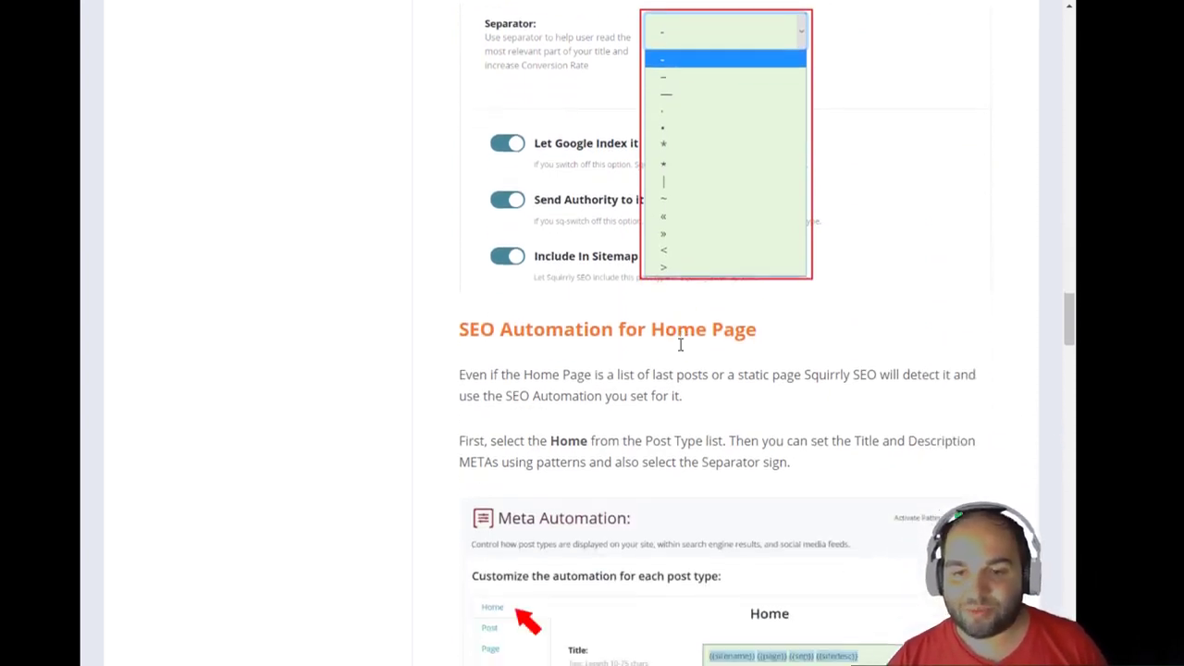
{"action": "scroll", "coordinate": [679, 349], "scroll_direction": "down", "scroll_amount": 6}
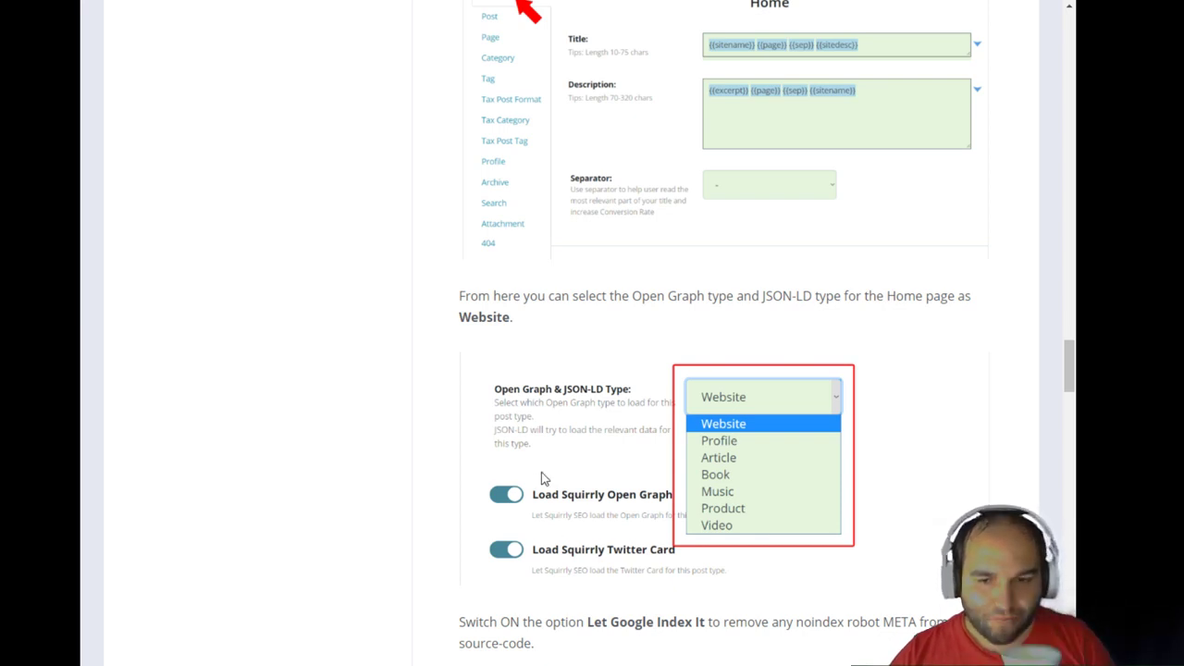
{"action": "scroll", "coordinate": [656, 368], "scroll_direction": "down", "scroll_amount": 3}
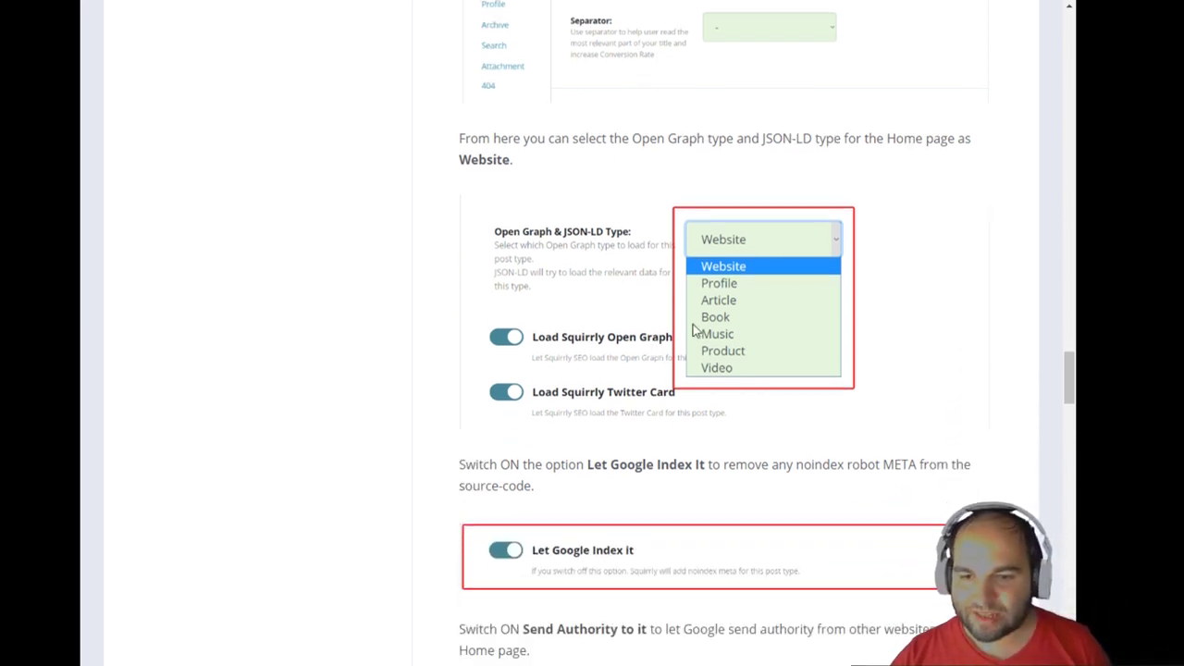
{"action": "scroll", "coordinate": [661, 412], "scroll_direction": "down", "scroll_amount": 4}
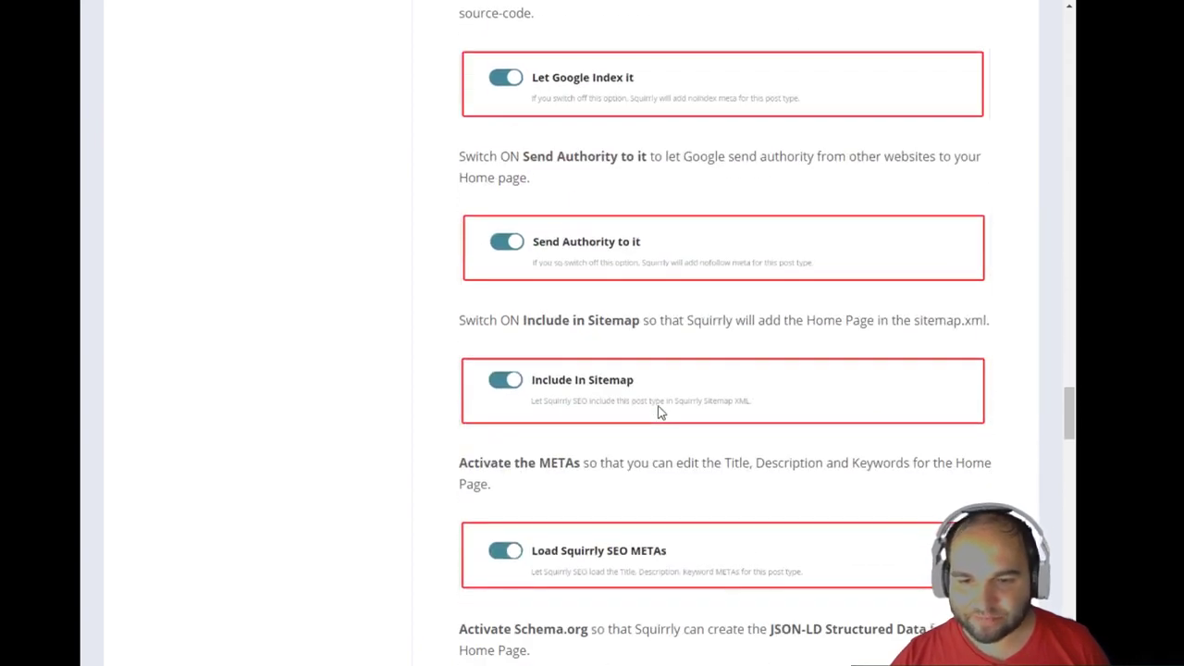
{"action": "scroll", "coordinate": [660, 412], "scroll_direction": "down", "scroll_amount": 3}
{"action": "scroll", "coordinate": [660, 413], "scroll_direction": "down", "scroll_amount": 2}
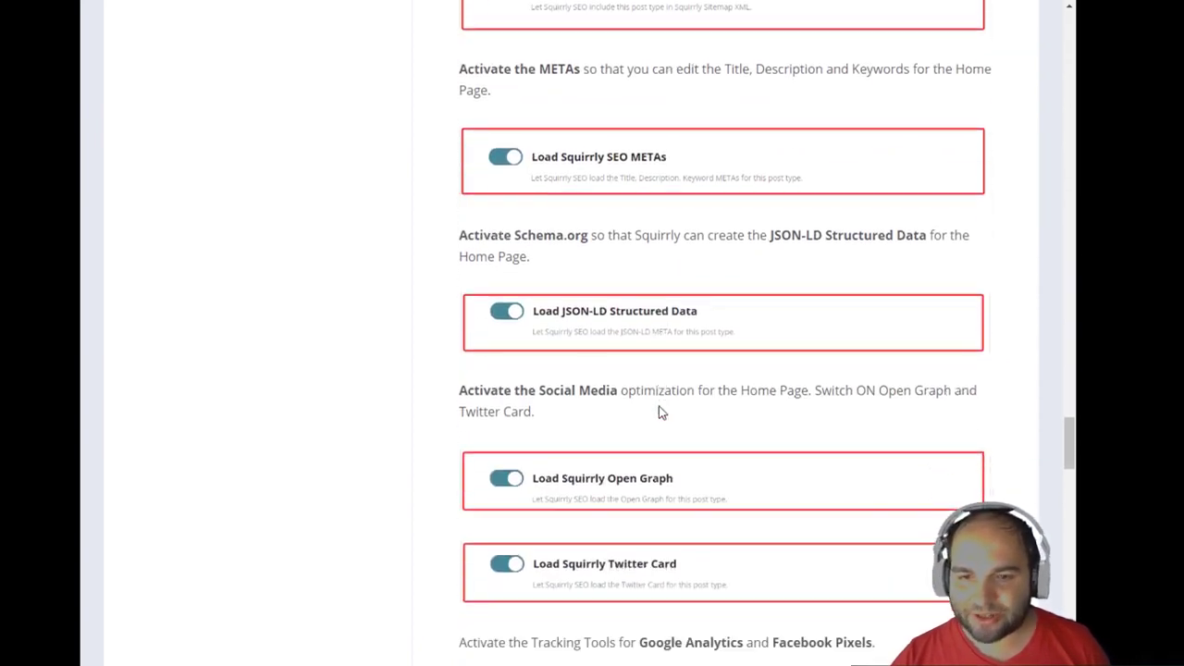
{"action": "left_click_drag", "start_coordinate": [580, 235], "coordinate": [680, 261]}
{"action": "left_click", "coordinate": [680, 261]}
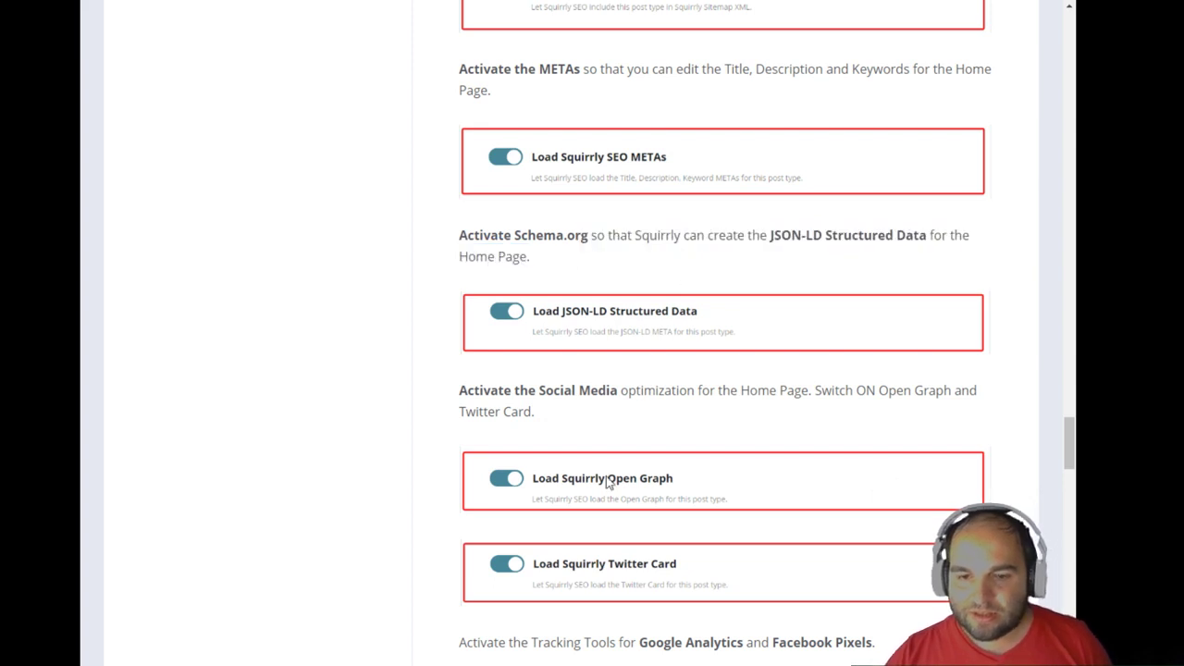
Review the Home Page social media and tracking script options, and highlight the Double Traffic Report note.
{"action": "scroll", "coordinate": [606, 481], "scroll_direction": "down", "scroll_amount": 2}
{"action": "scroll", "coordinate": [605, 481], "scroll_direction": "down", "scroll_amount": 2}
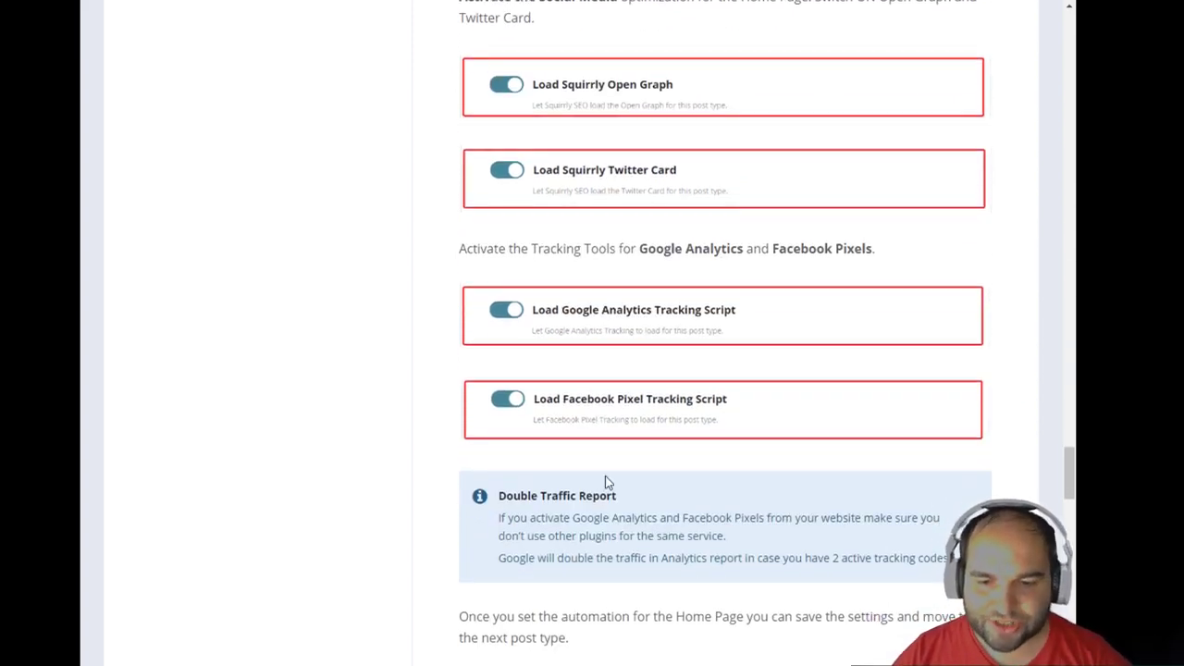
{"action": "scroll", "coordinate": [604, 475], "scroll_direction": "down", "scroll_amount": 1}
{"action": "left_click_drag", "start_coordinate": [574, 417], "coordinate": [682, 468]}
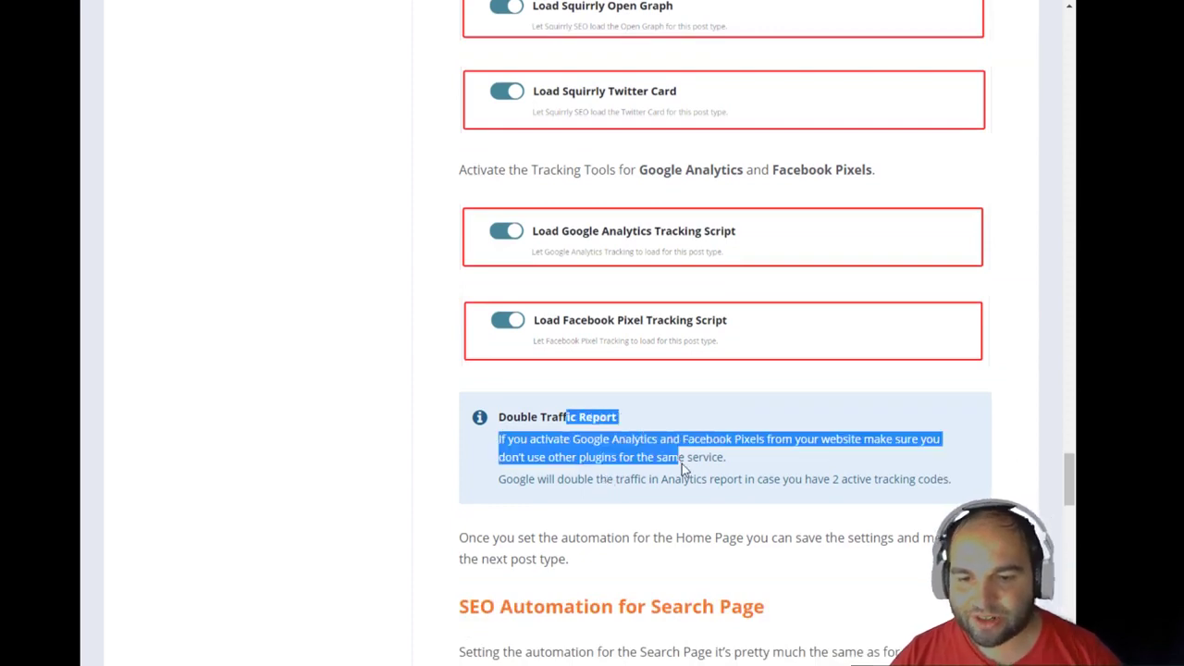
{"action": "left_click", "coordinate": [664, 482]}
{"action": "left_click_drag", "start_coordinate": [574, 417], "coordinate": [644, 465]}
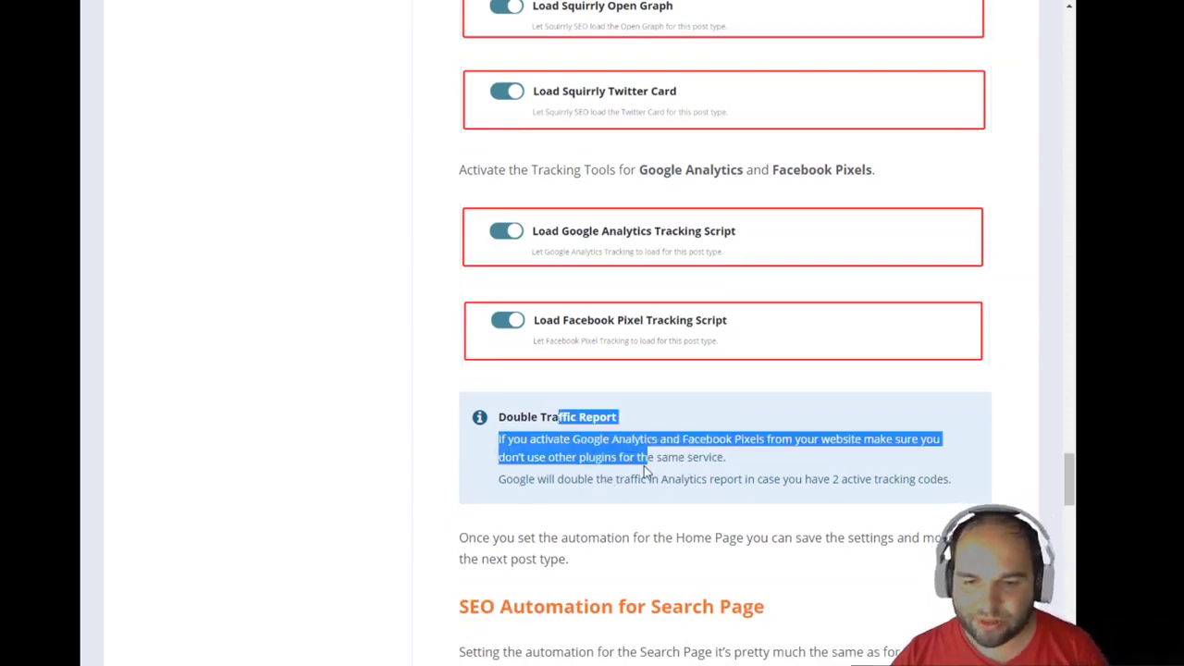
{"action": "left_click", "coordinate": [643, 465]}
Read the "SEO Automation for Search Page" section with its {{searchphrase}} patterns and the Google "cat food" result example.
{"action": "scroll", "coordinate": [627, 531], "scroll_direction": "down", "scroll_amount": 4}
{"action": "scroll", "coordinate": [625, 531], "scroll_direction": "down", "scroll_amount": 4}
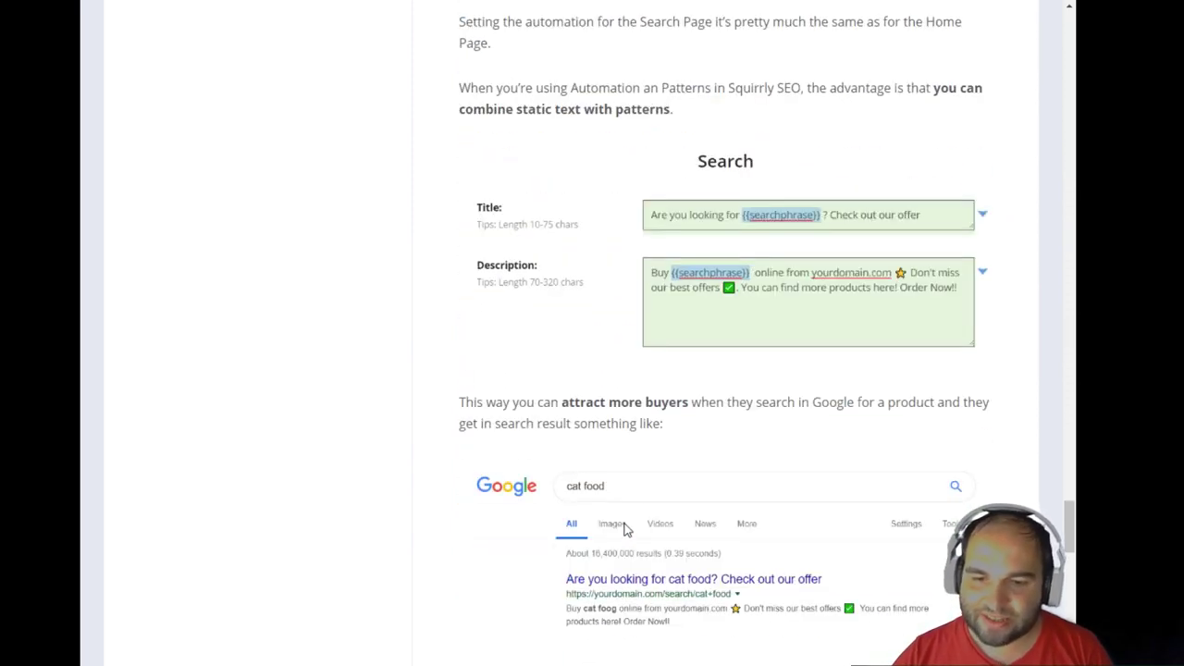
{"action": "scroll", "coordinate": [625, 531], "scroll_direction": "down", "scroll_amount": 2}
{"action": "scroll", "coordinate": [626, 529], "scroll_direction": "up", "scroll_amount": 1}
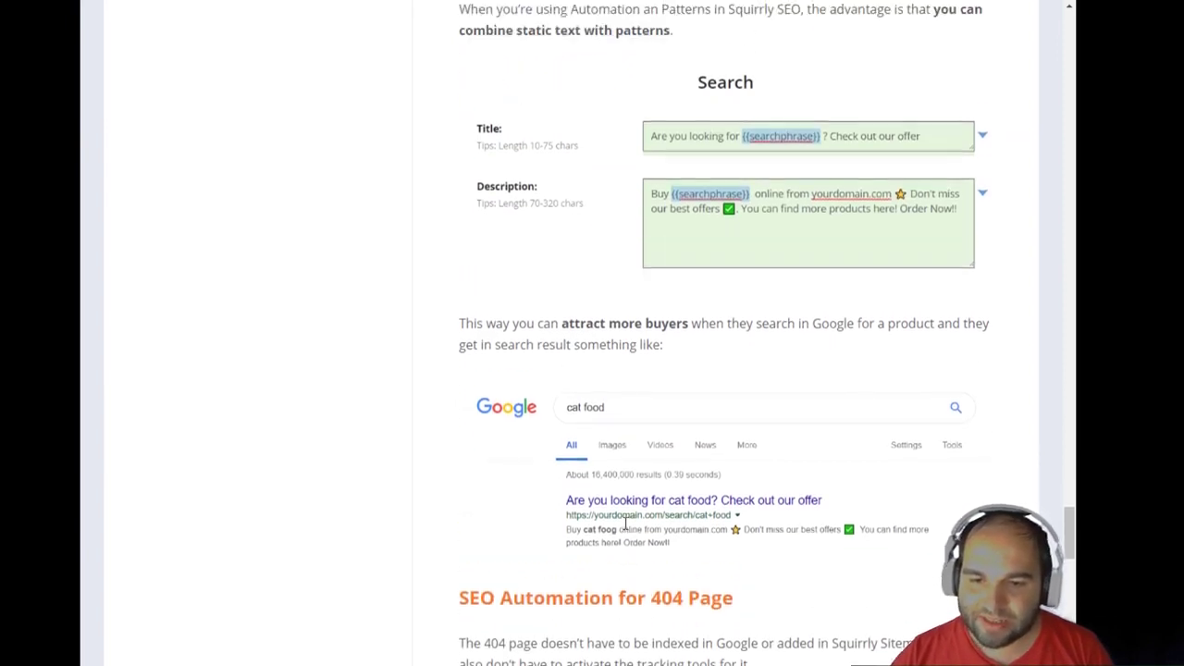
Re-examine the Search Page pattern and Google "cat food" examples, and briefly highlight the section's text and images.
{"action": "scroll", "coordinate": [625, 529], "scroll_direction": "up", "scroll_amount": 1}
{"action": "scroll", "coordinate": [625, 529], "scroll_direction": "down", "scroll_amount": 2}
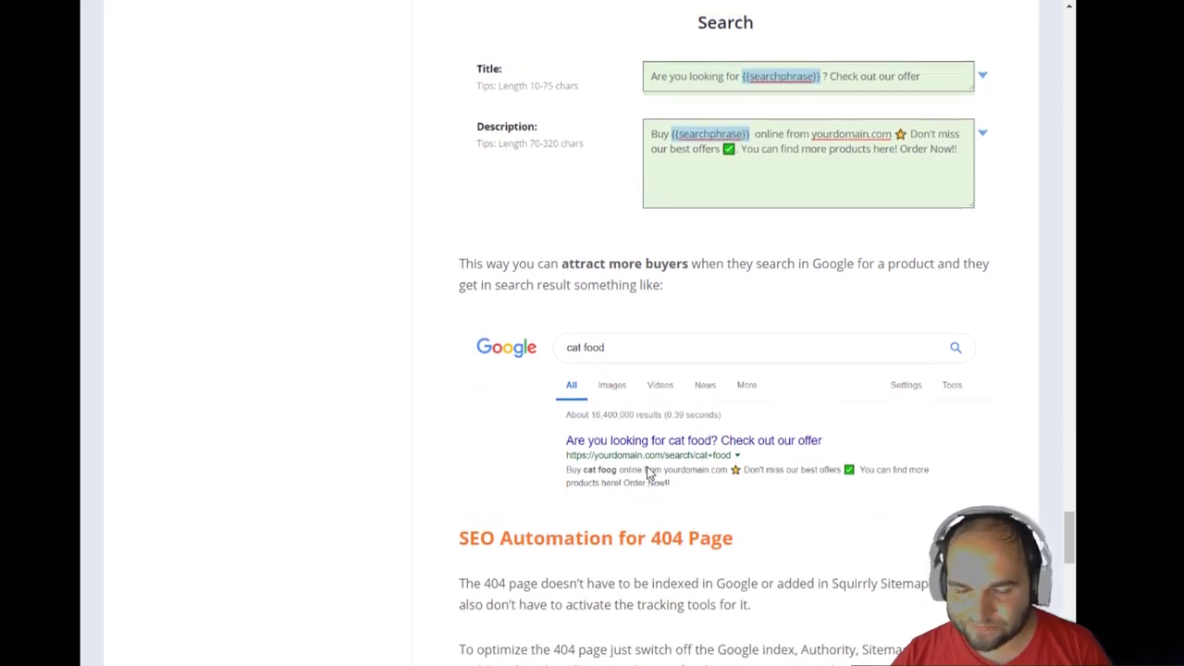
{"action": "scroll", "coordinate": [647, 476], "scroll_direction": "up", "scroll_amount": 1}
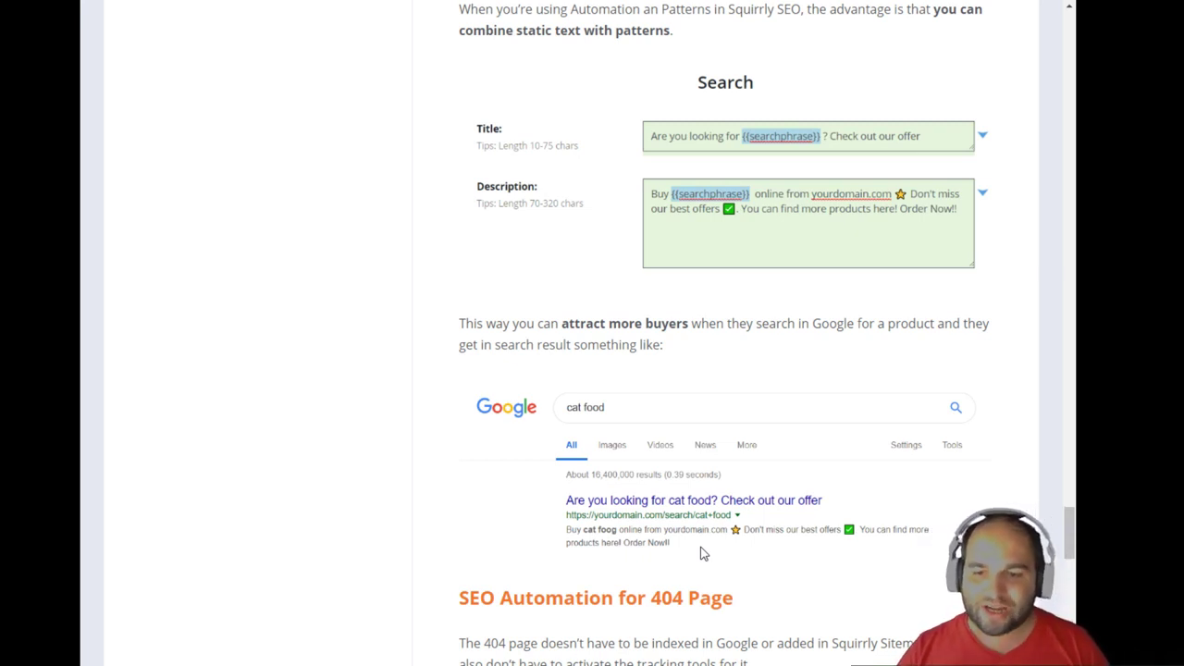
{"action": "scroll", "coordinate": [607, 432], "scroll_direction": "up", "scroll_amount": 1}
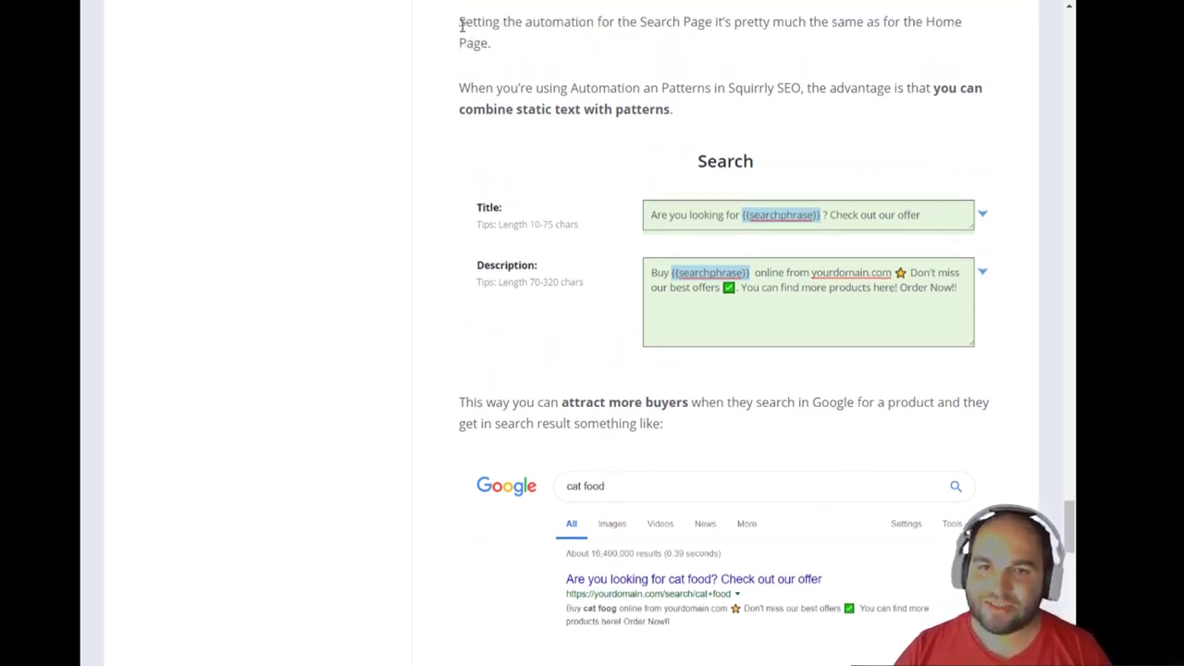
{"action": "left_click_drag", "start_coordinate": [460, 22], "coordinate": [872, 603]}
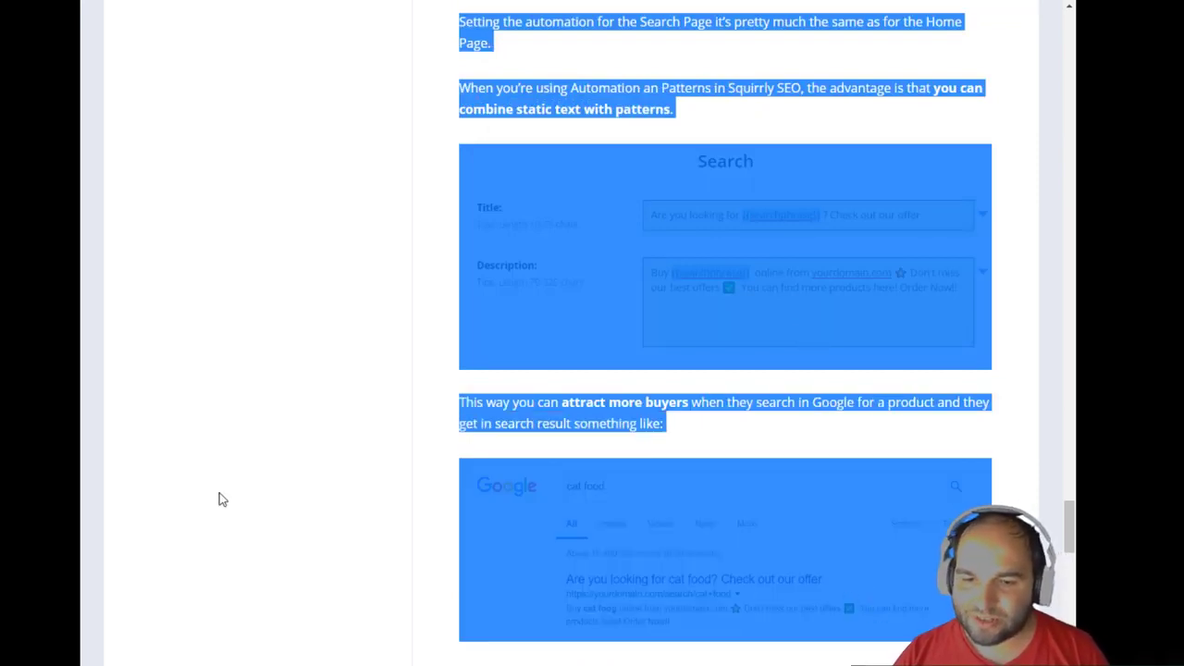
{"action": "left_click", "coordinate": [286, 467]}
Skim the "SEO Automation for 404 Page" and "Custom META Lengths" sections to the article's end, and return to the Search Page section.
{"action": "scroll", "coordinate": [346, 472], "scroll_direction": "down", "scroll_amount": 3}
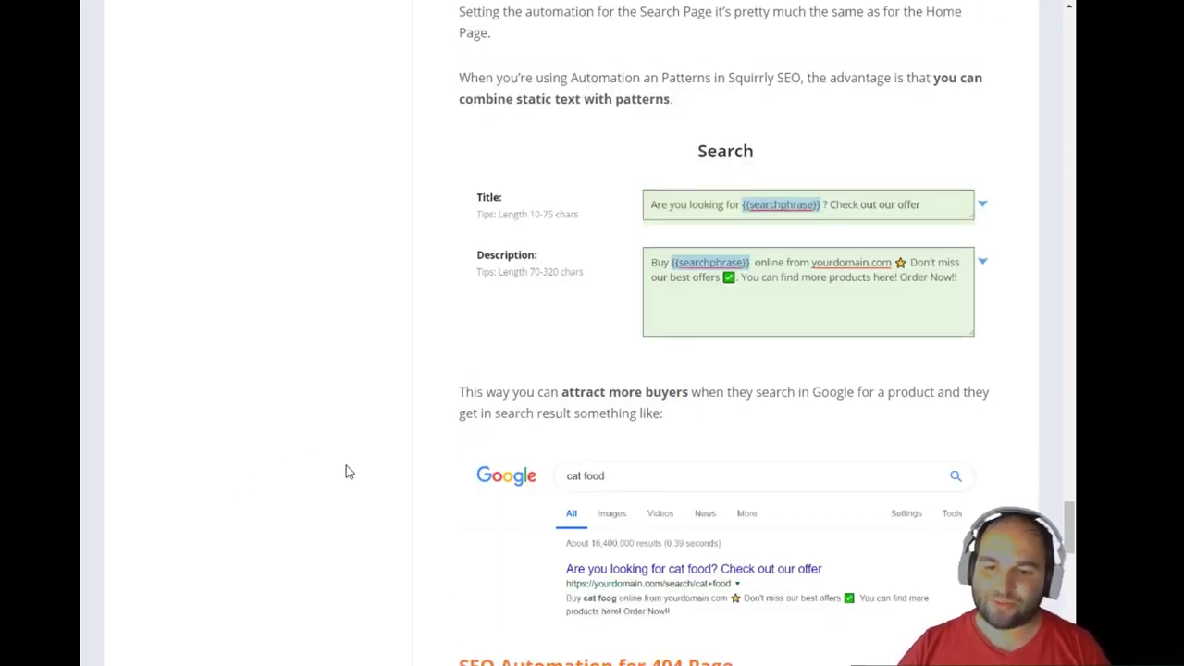
{"action": "scroll", "coordinate": [346, 471], "scroll_direction": "down", "scroll_amount": 3}
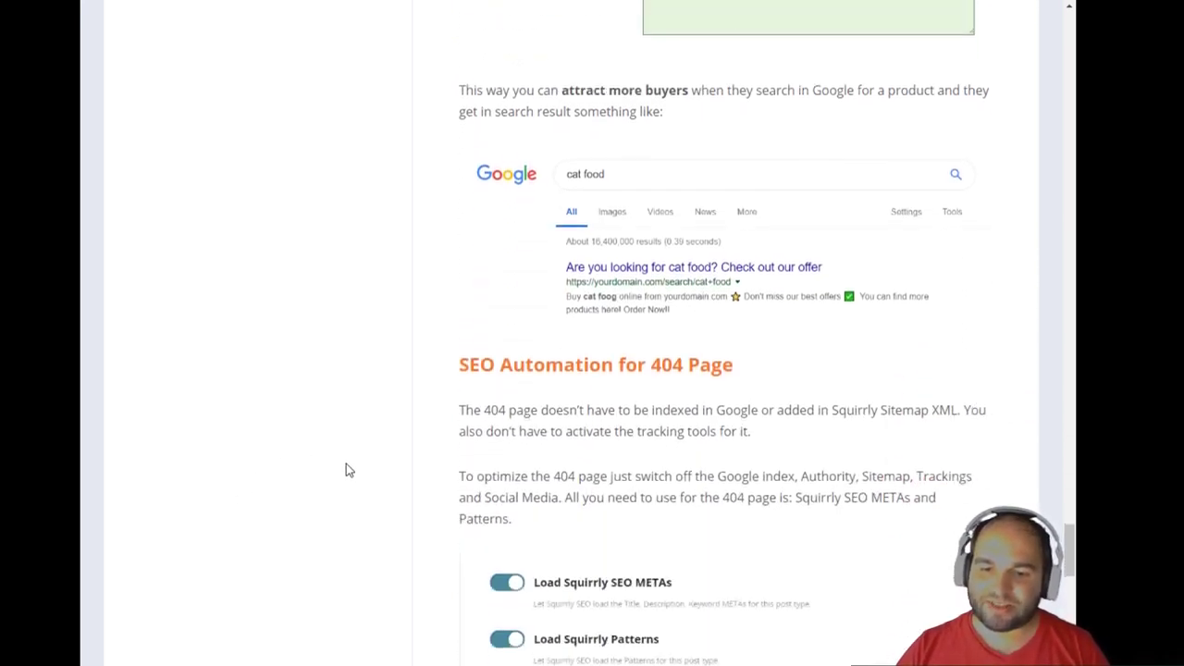
{"action": "scroll", "coordinate": [346, 470], "scroll_direction": "down", "scroll_amount": 8}
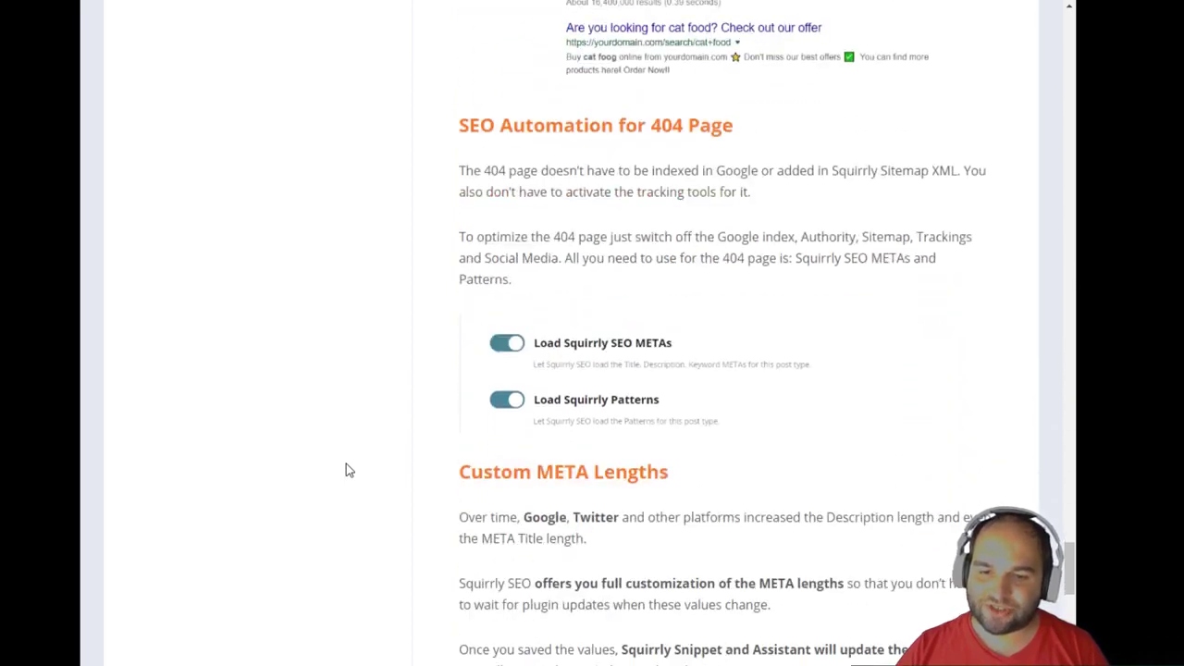
{"action": "scroll", "coordinate": [349, 471], "scroll_direction": "down", "scroll_amount": 7}
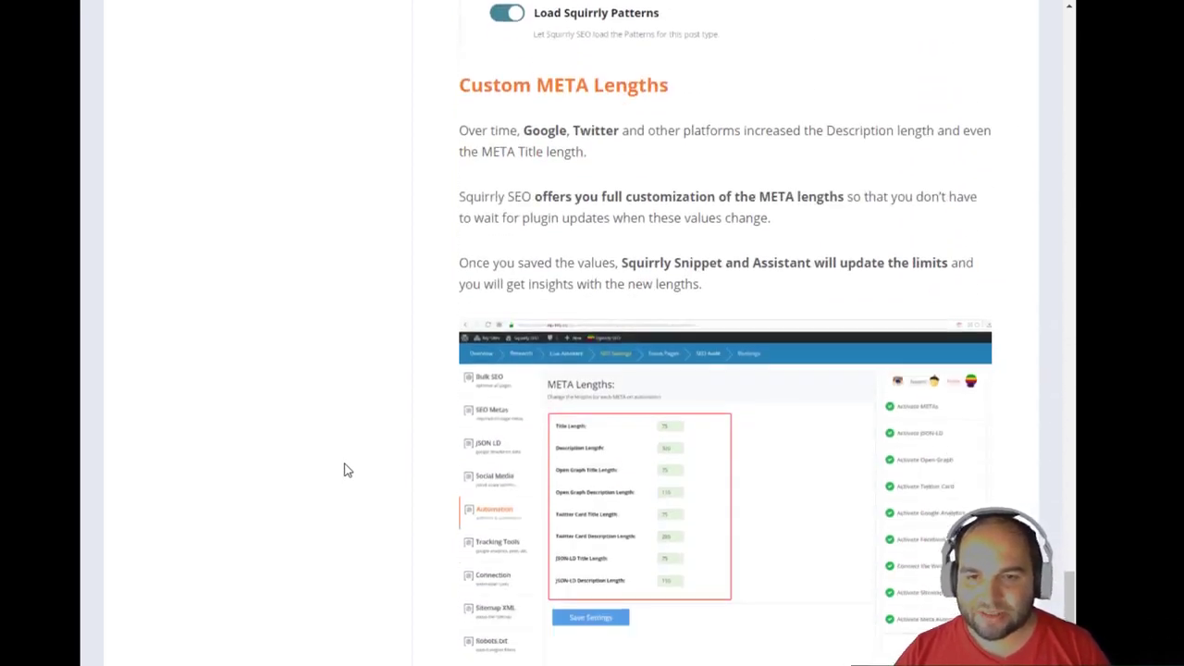
{"action": "scroll", "coordinate": [347, 471], "scroll_direction": "down", "scroll_amount": 4}
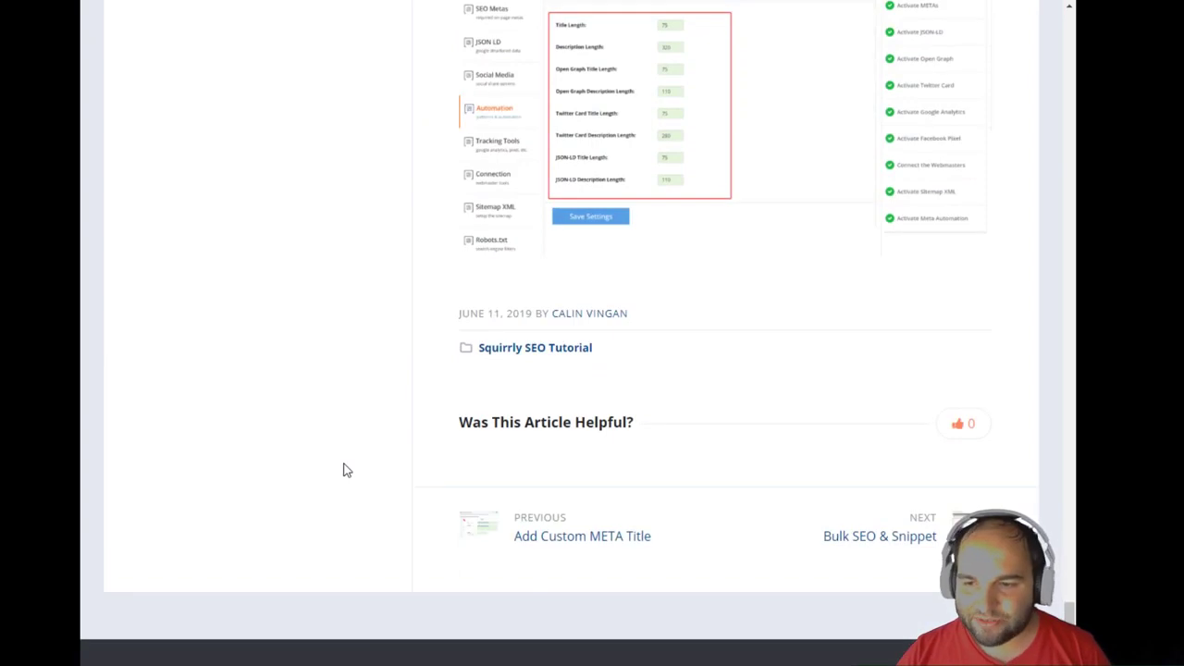
{"action": "scroll", "coordinate": [345, 469], "scroll_direction": "up", "scroll_amount": 20}
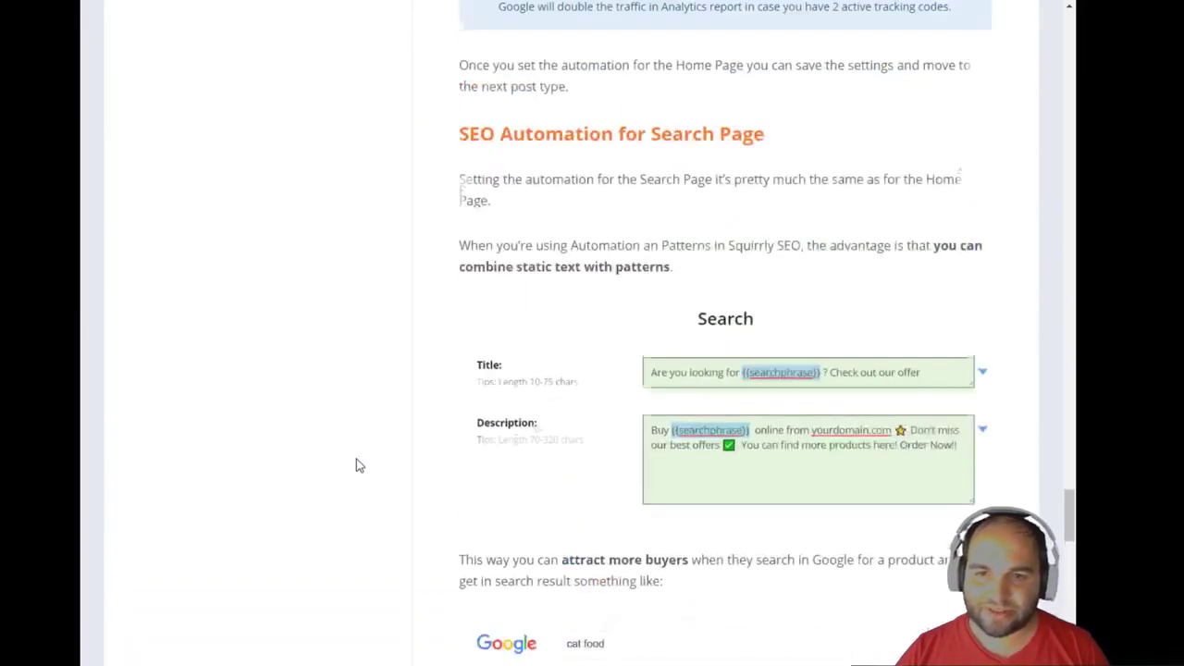
{"action": "scroll", "coordinate": [359, 465], "scroll_direction": "up", "scroll_amount": 8}
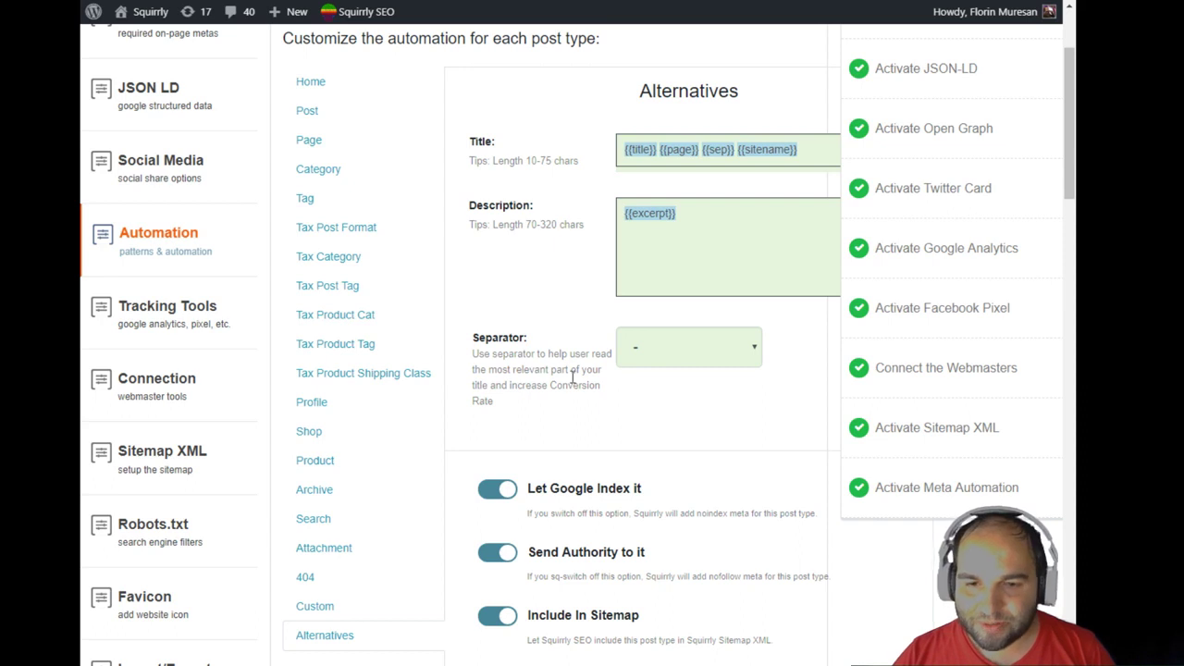
Back in the Squirrly SEO Automation settings, review the Alternatives patterns, separator, indexing, authority, sitemap, META and JSON-LD options.
{"action": "scroll", "coordinate": [520, 372], "scroll_direction": "down", "scroll_amount": 1}
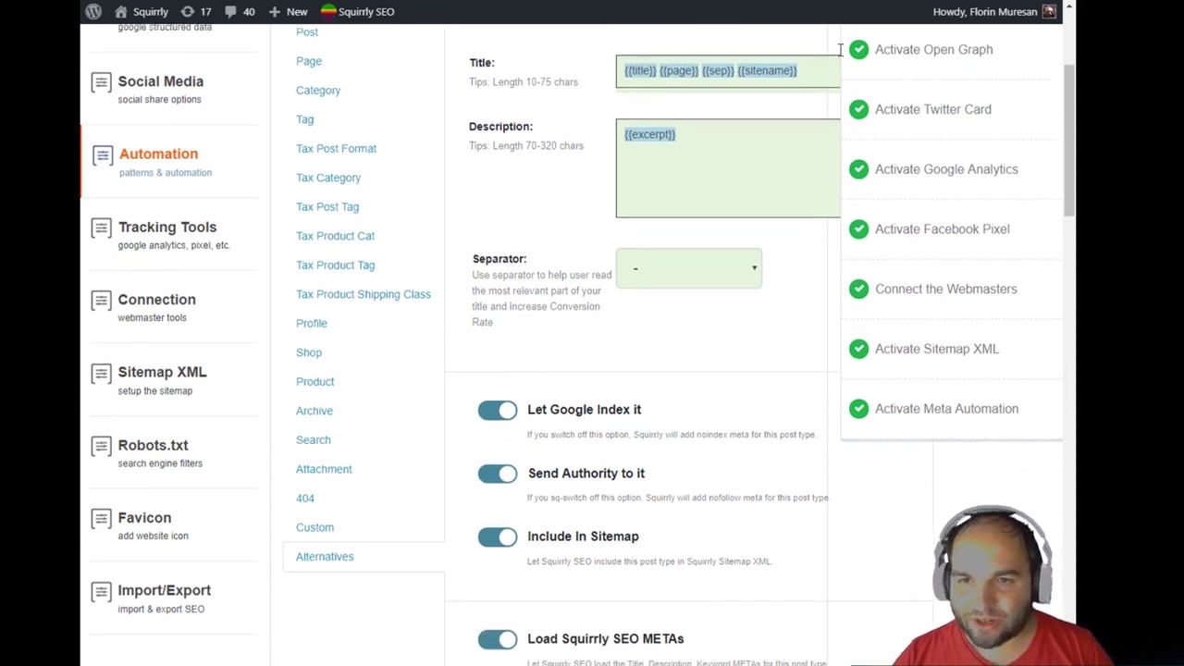
{"action": "scroll", "coordinate": [564, 389], "scroll_direction": "down", "scroll_amount": 1}
{"action": "scroll", "coordinate": [563, 388], "scroll_direction": "down", "scroll_amount": 1}
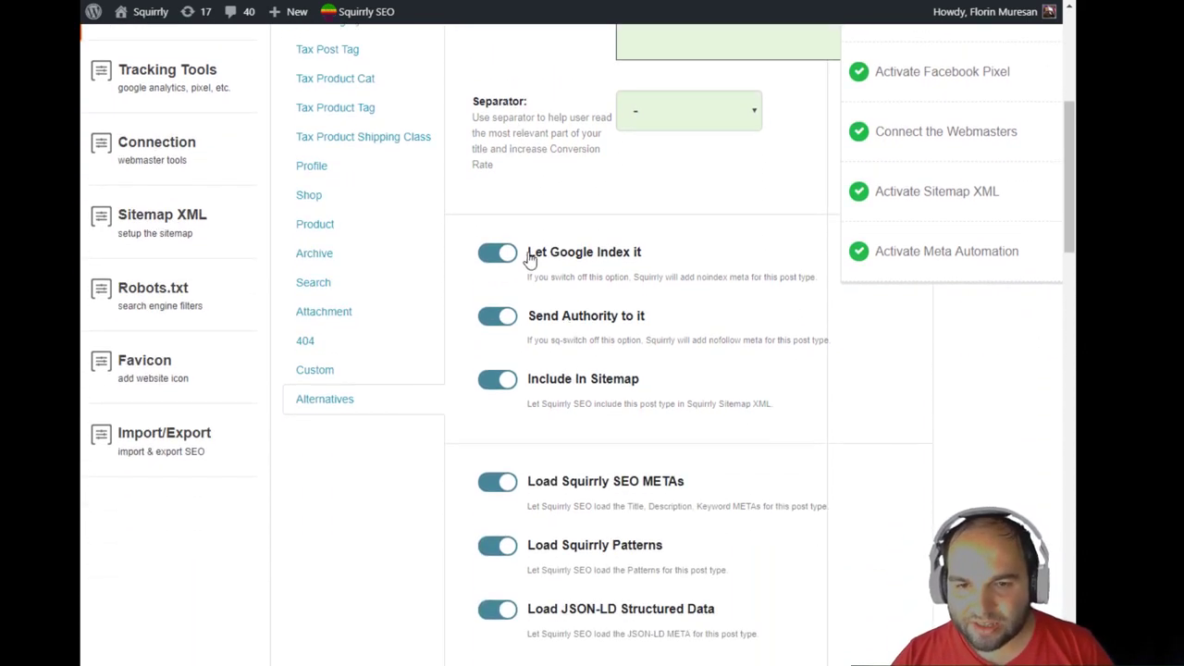
{"action": "scroll", "coordinate": [629, 264], "scroll_direction": "down", "scroll_amount": 1}
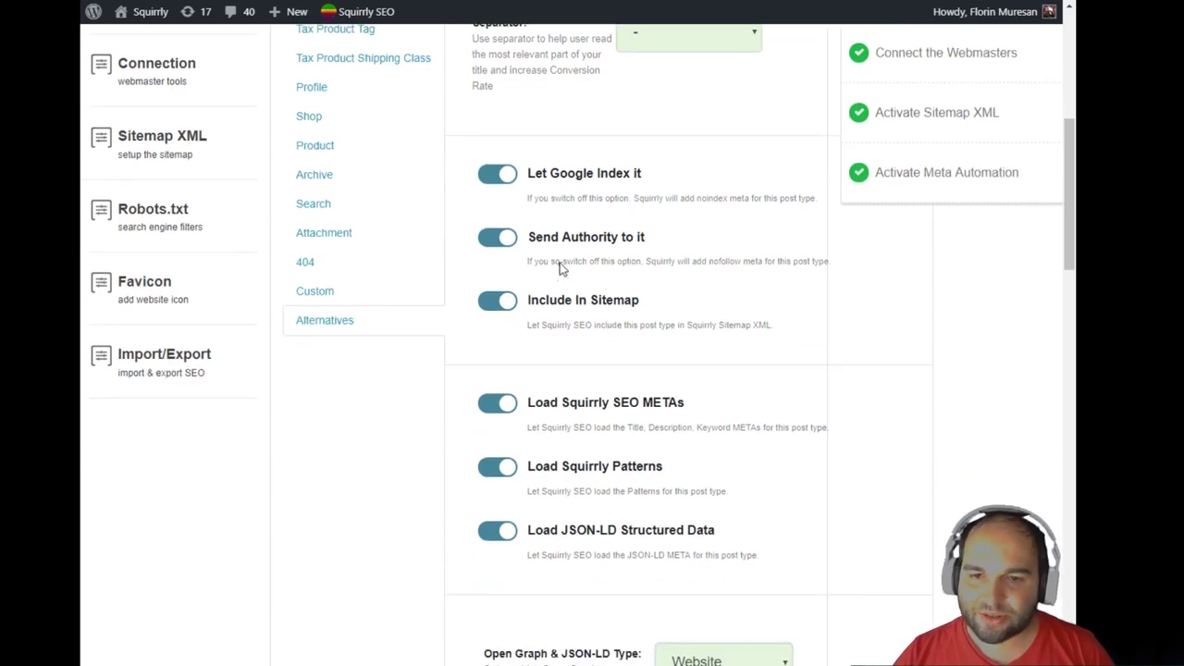
{"action": "scroll", "coordinate": [653, 253], "scroll_direction": "down", "scroll_amount": 2}
{"action": "scroll", "coordinate": [594, 300], "scroll_direction": "down", "scroll_amount": 2}
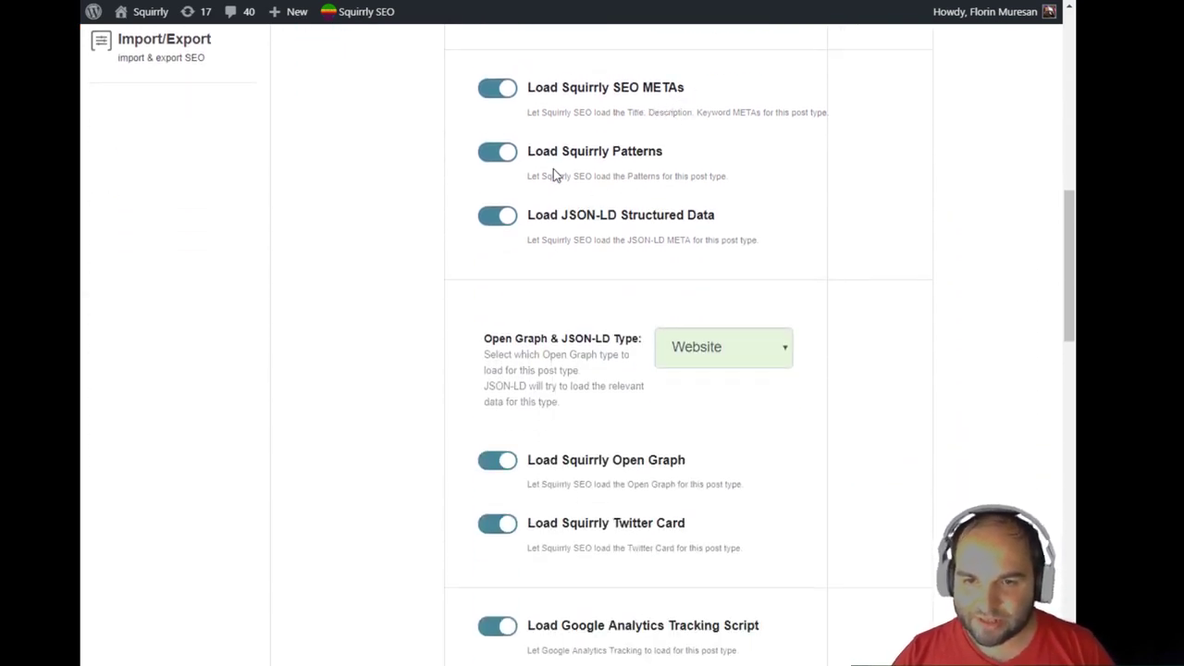
{"action": "scroll", "coordinate": [598, 331], "scroll_direction": "down", "scroll_amount": 1}
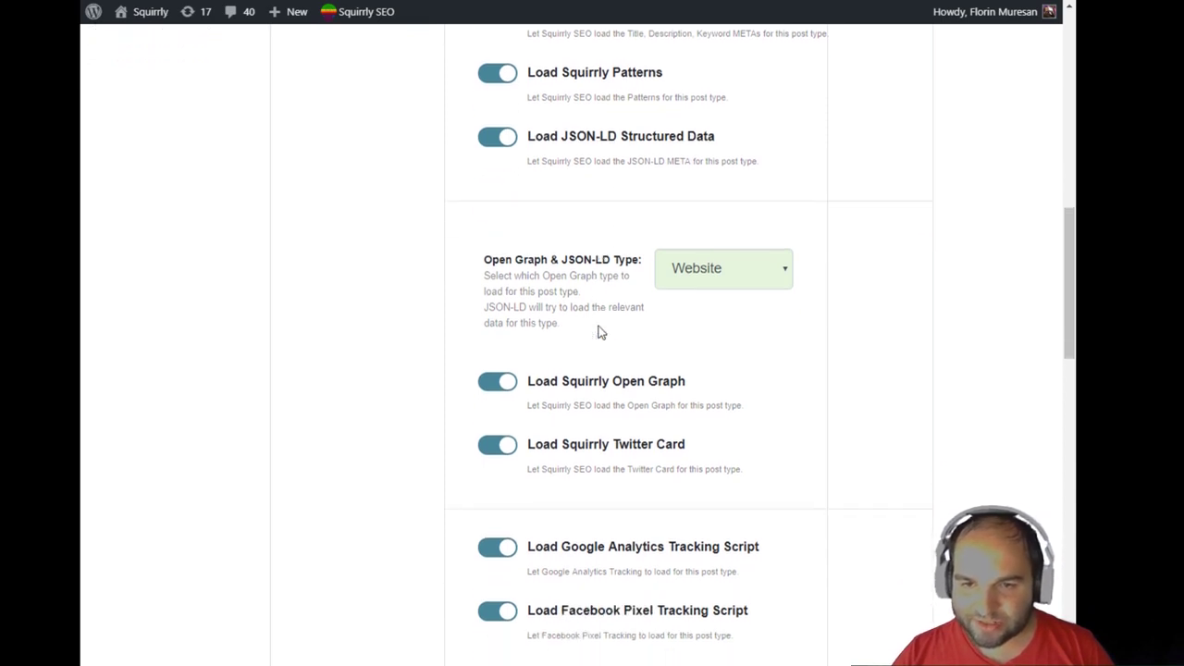
Check the Open Graph type, social media and tracking script options for Alternatives, and save the automation settings.
{"action": "scroll", "coordinate": [598, 331], "scroll_direction": "down", "scroll_amount": 2}
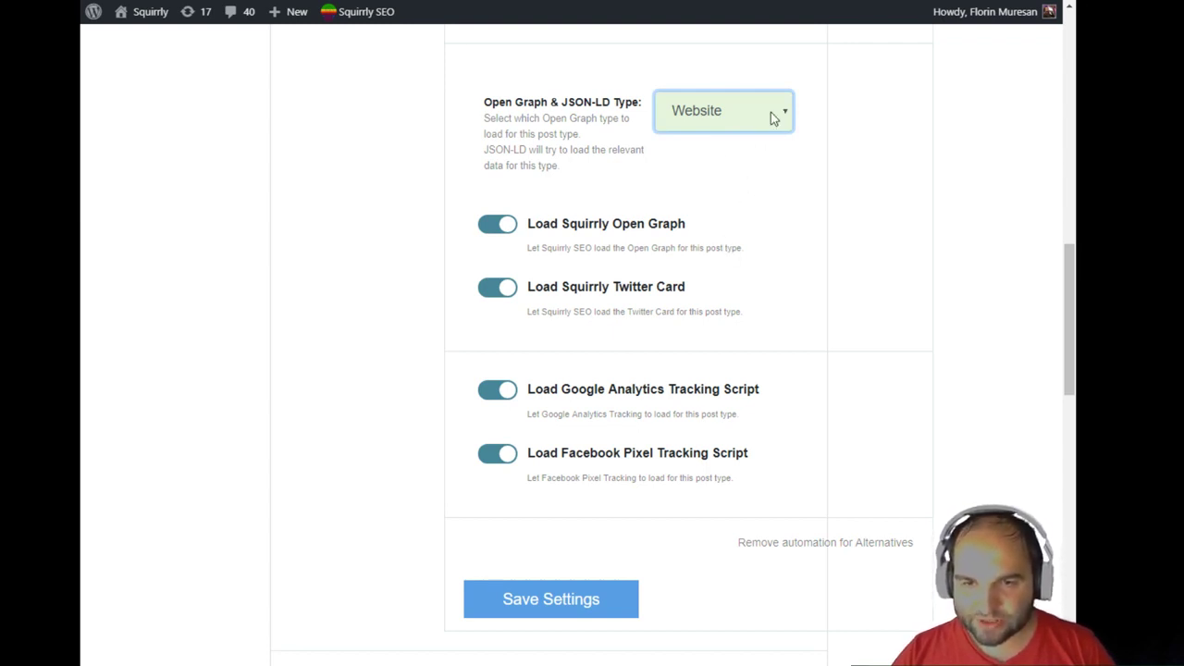
{"action": "scroll", "coordinate": [606, 218], "scroll_direction": "down", "scroll_amount": 1}
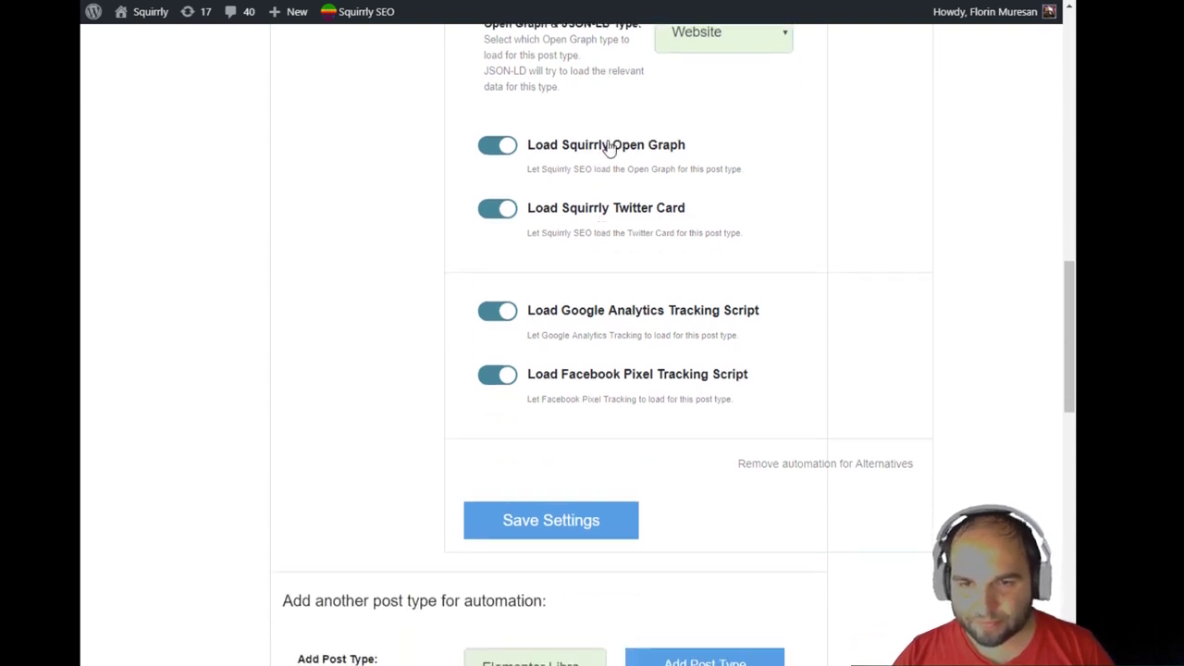
{"action": "scroll", "coordinate": [602, 235], "scroll_direction": "down", "scroll_amount": 1}
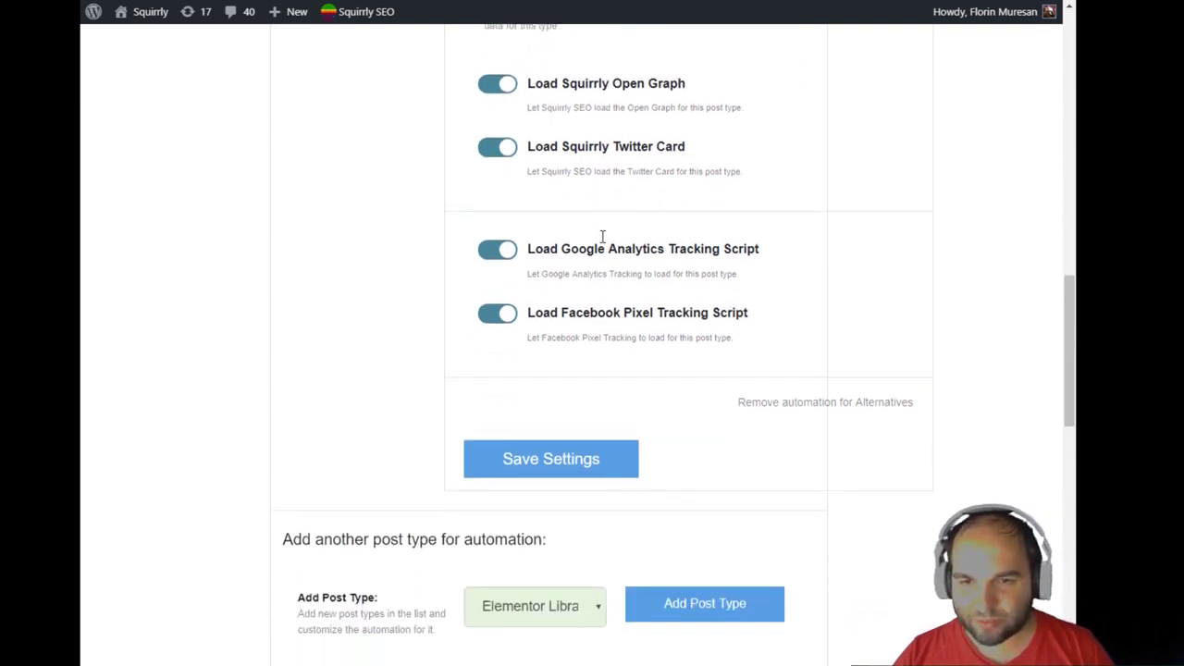
{"action": "scroll", "coordinate": [613, 293], "scroll_direction": "down", "scroll_amount": 1}
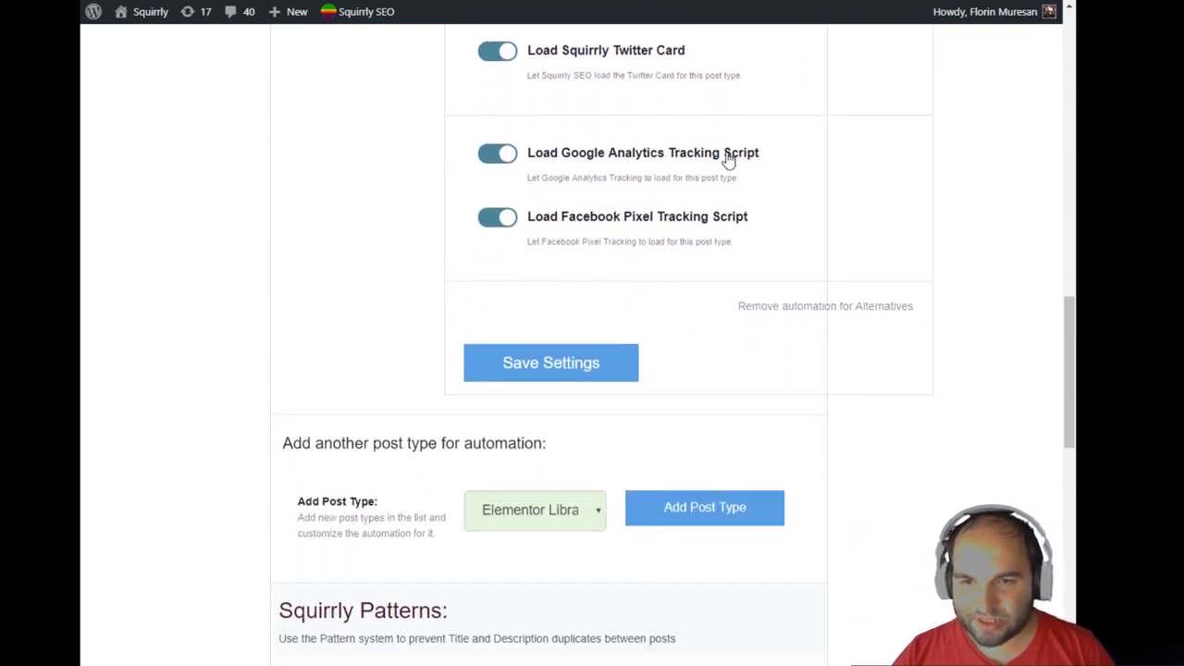
{"action": "left_click", "coordinate": [539, 377]}
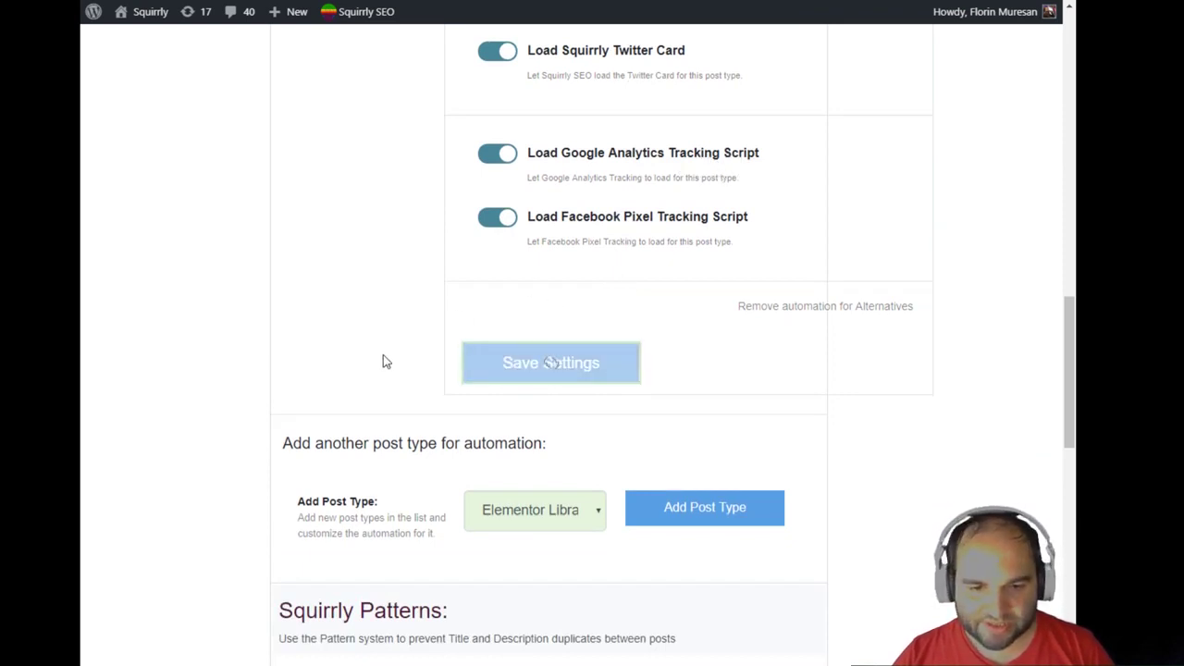
Examine the post types available under "Add another post type for automation" without changing the selection.
{"action": "scroll", "coordinate": [415, 405], "scroll_direction": "down", "scroll_amount": 3}
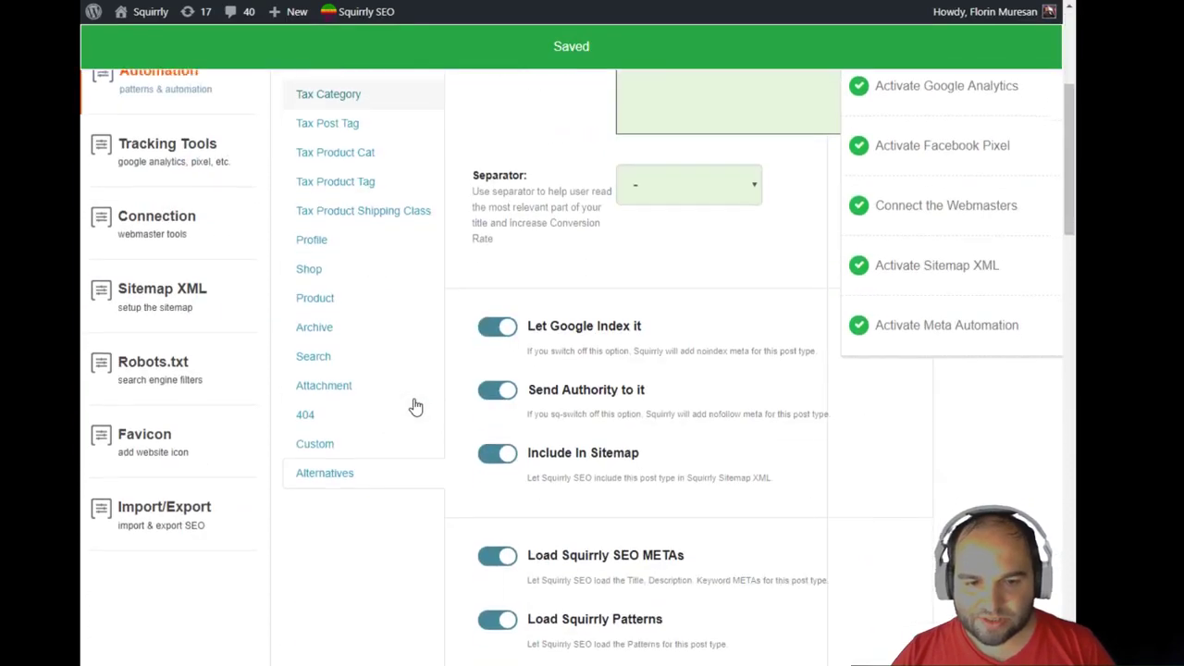
{"action": "scroll", "coordinate": [415, 404], "scroll_direction": "down", "scroll_amount": 10}
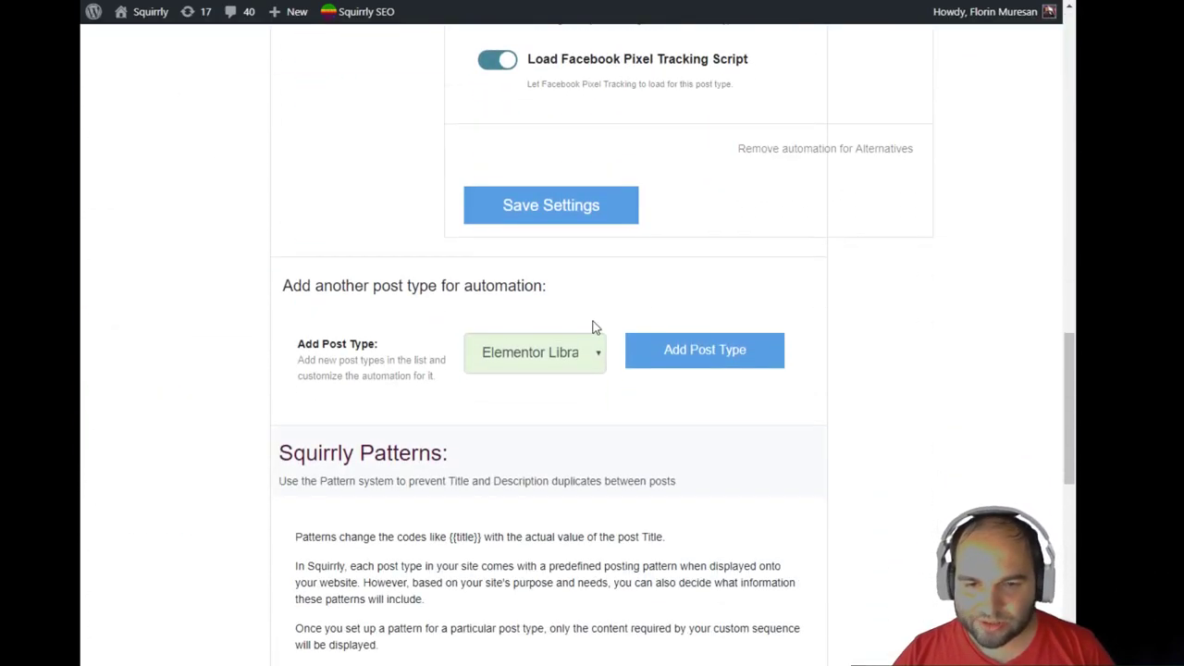
{"action": "left_click", "coordinate": [547, 355]}
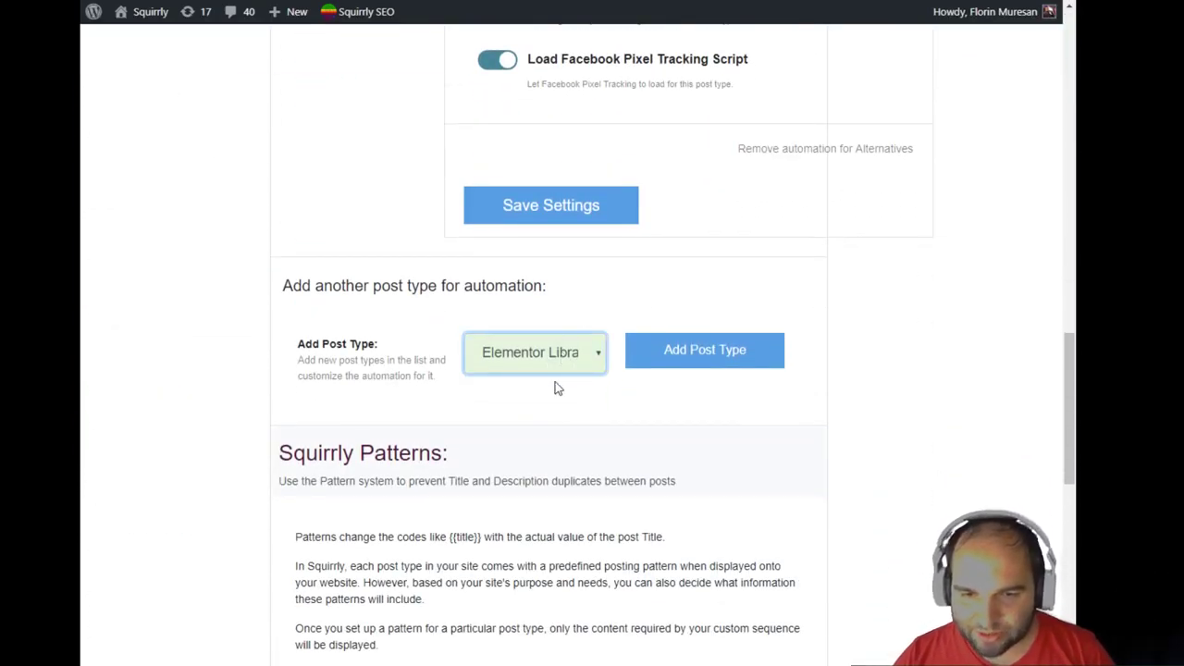
{"action": "left_click", "coordinate": [614, 402]}
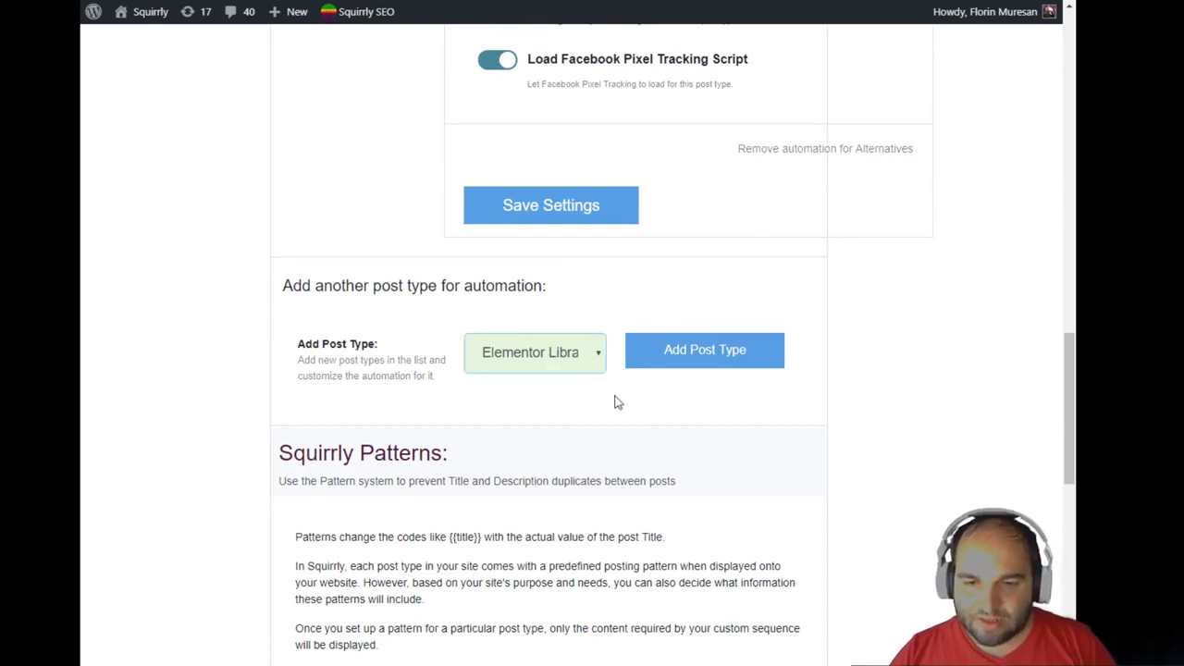
{"action": "scroll", "coordinate": [592, 416], "scroll_direction": "down", "scroll_amount": 1}
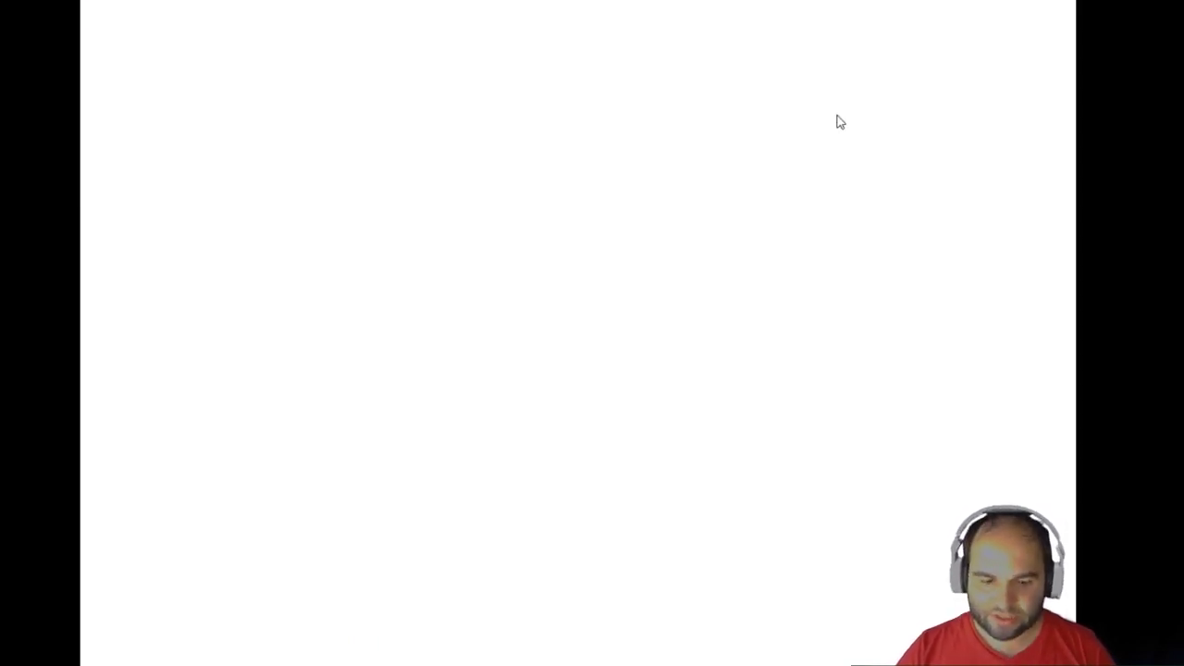
Open squirrly.co/sitemap.xml in a new browser tab, examine the sitemap index, and return to the Automation settings.
{"action": "type", "text": "squi"}
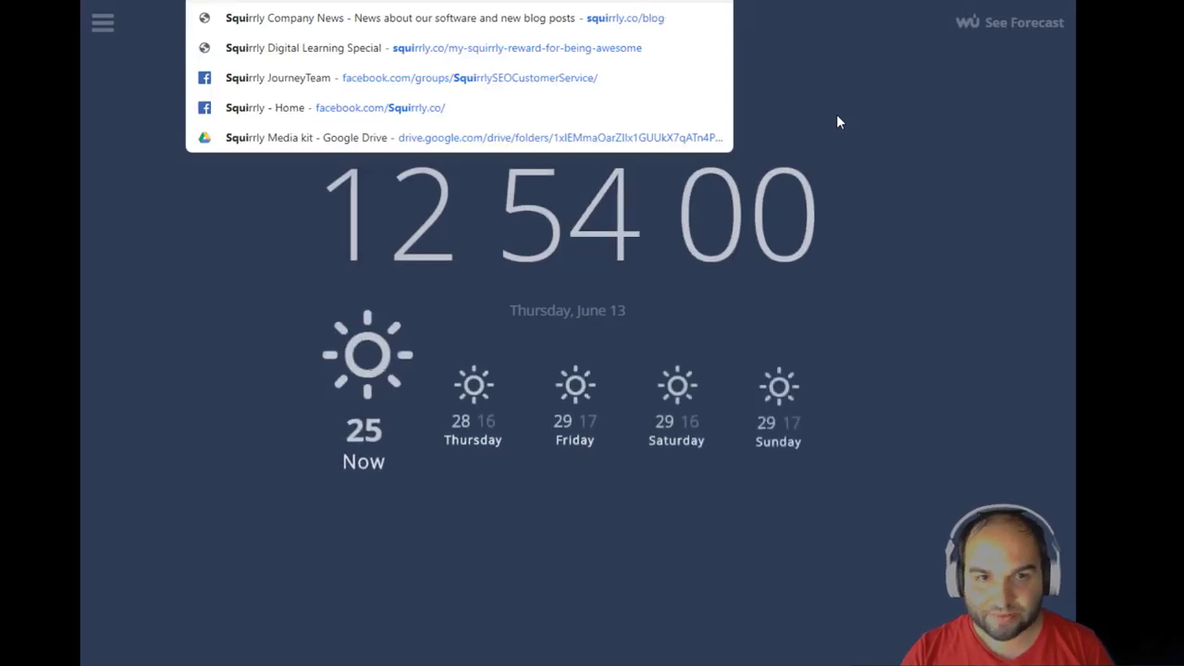
{"action": "type", "text": "rrly.co/sitem"}
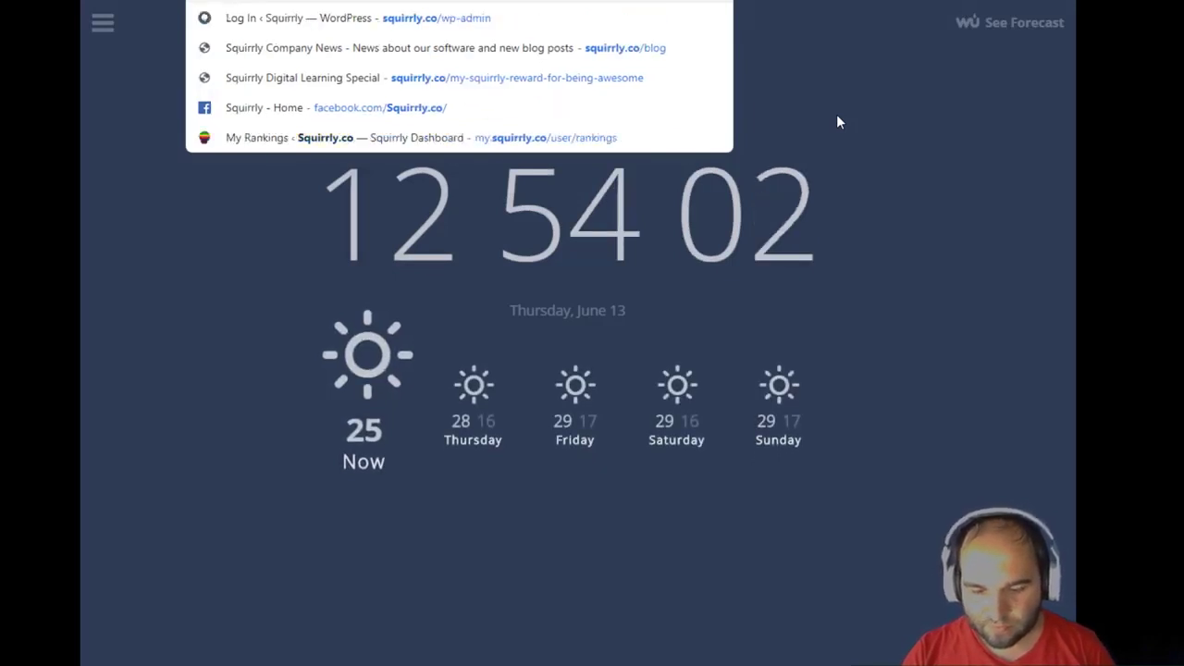
{"action": "type", "text": "ap.xml"}
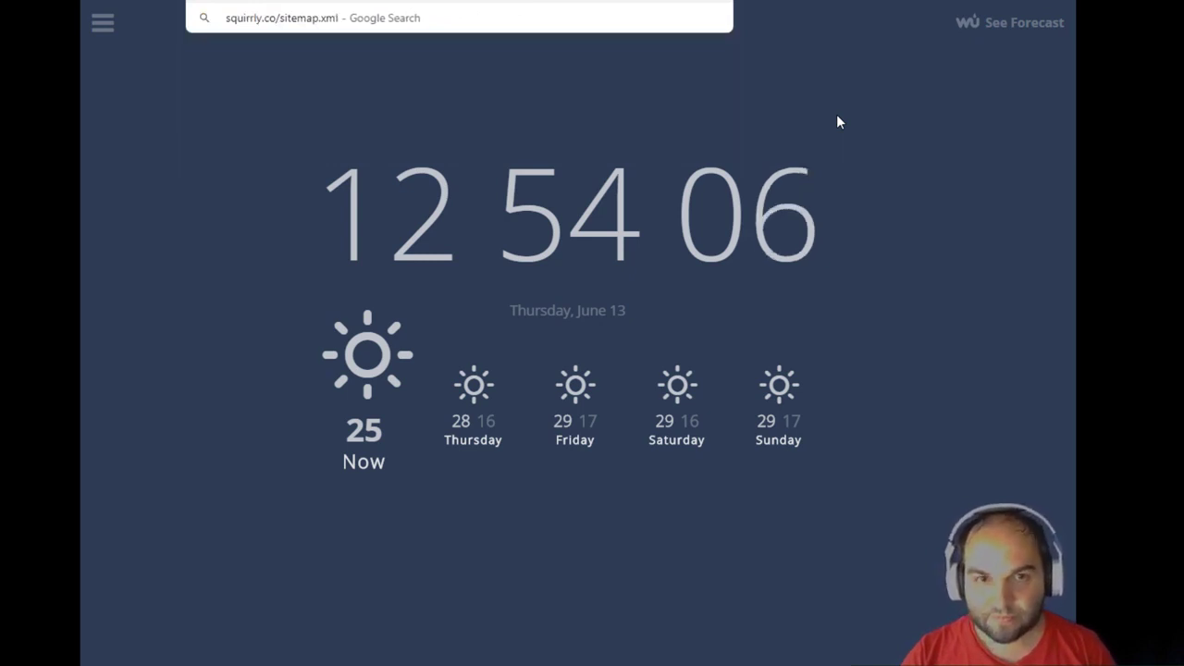
{"action": "key", "text": "Return"}
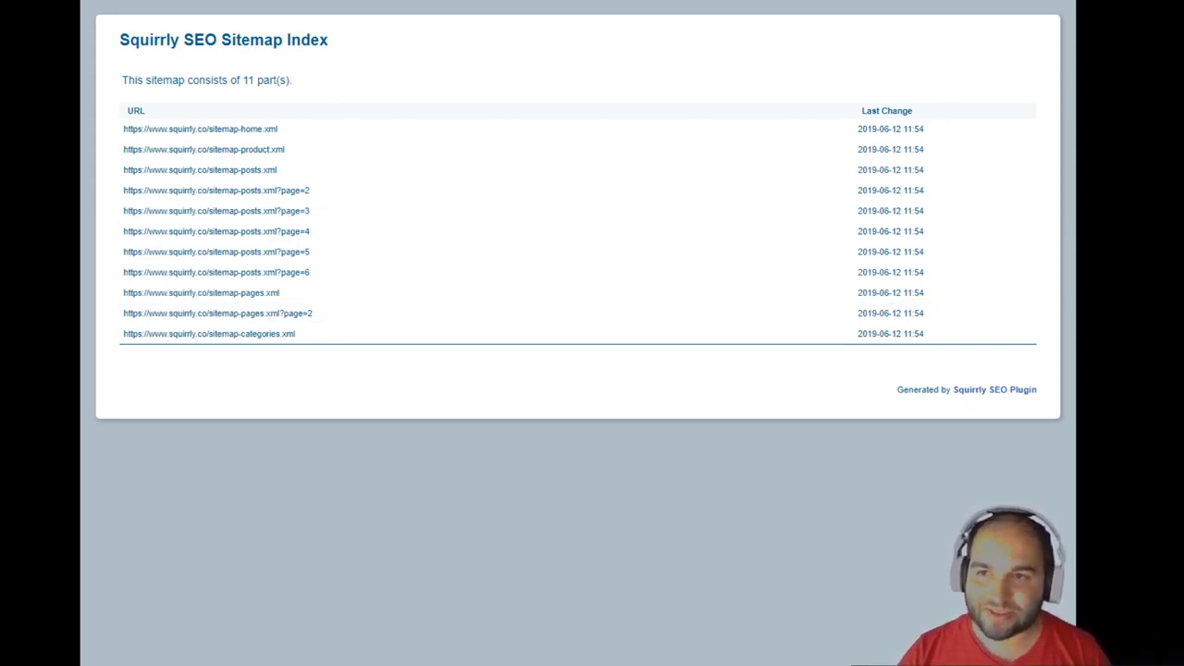
{"action": "left_click", "coordinate": [777, 3]}
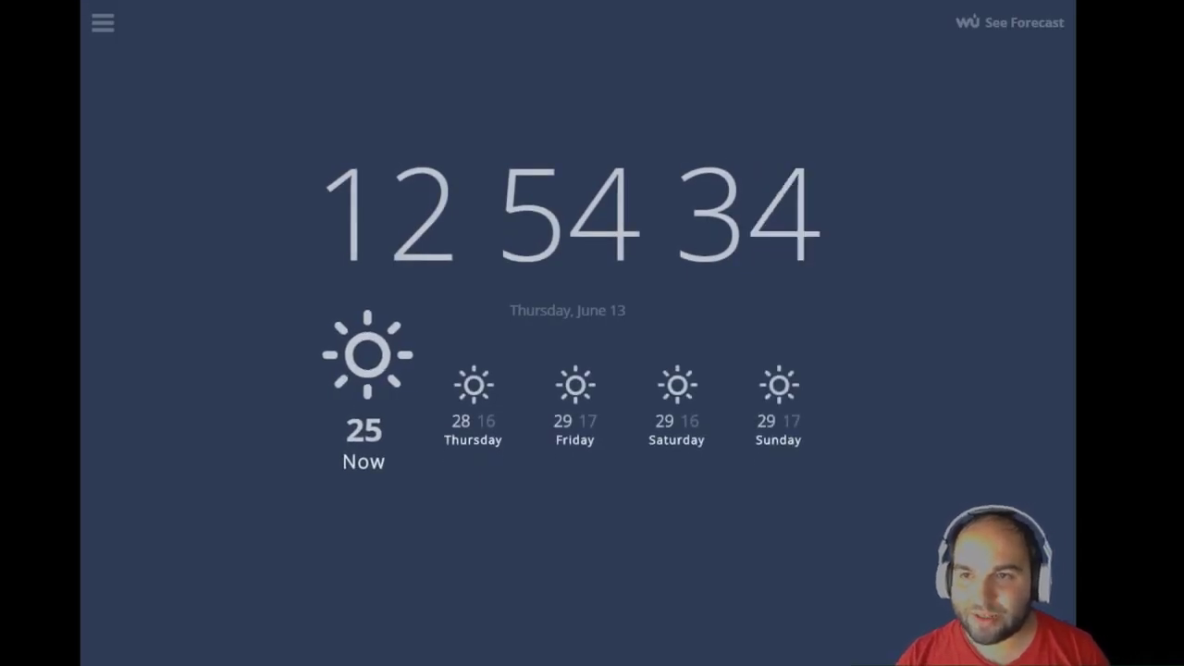
{"action": "left_click", "coordinate": [759, 2]}
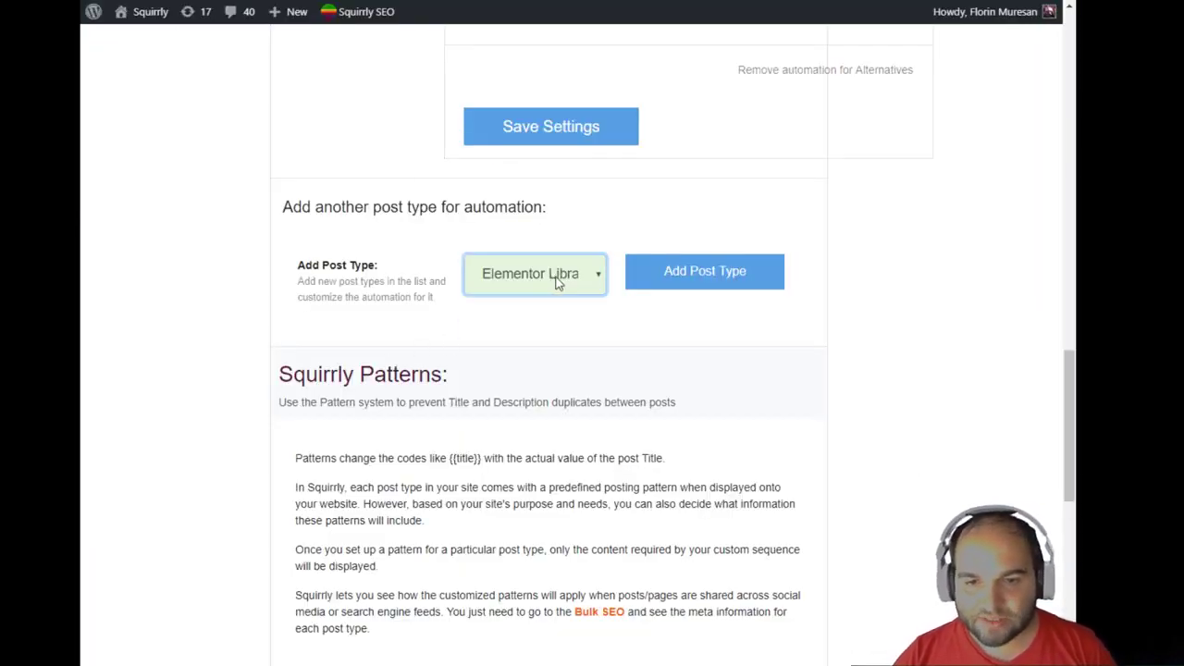
Add the Elementor Library post type to Automation and check the post type list for it.
{"action": "left_click", "coordinate": [479, 321]}
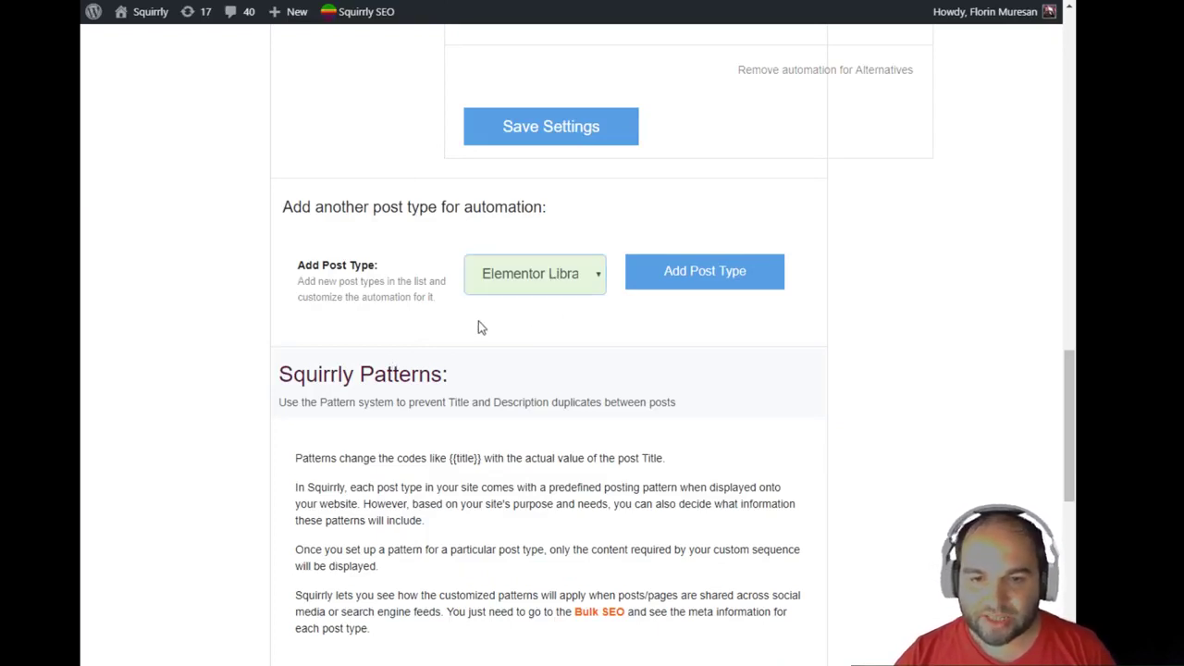
{"action": "left_click", "coordinate": [681, 281]}
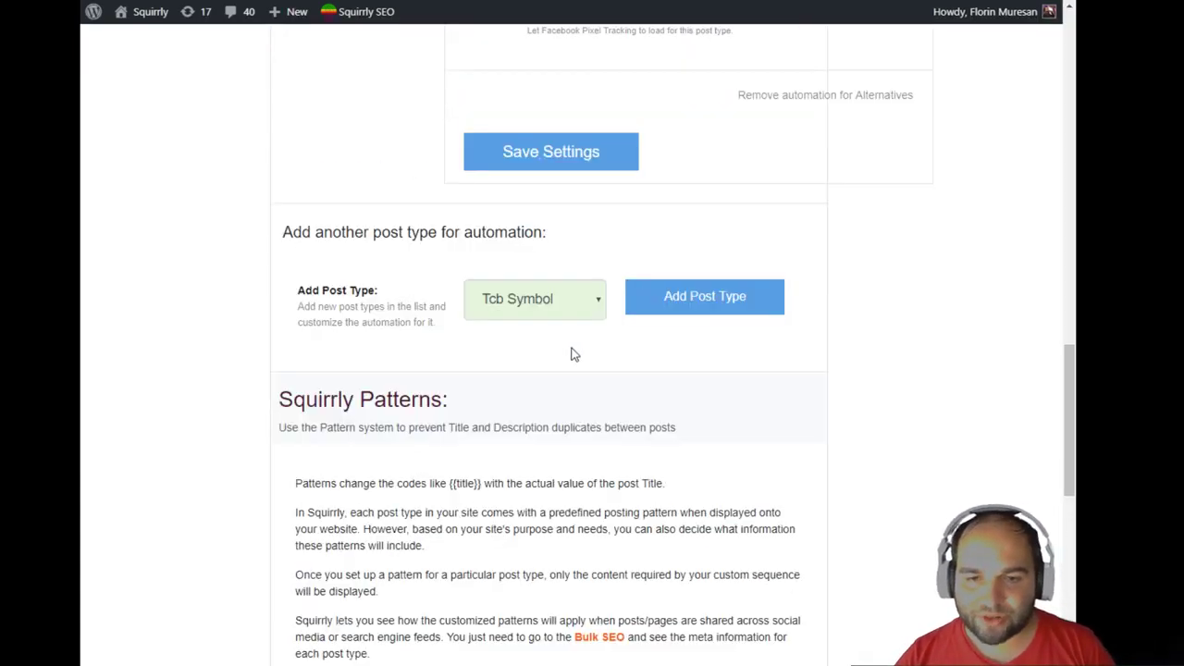
{"action": "scroll", "coordinate": [416, 458], "scroll_direction": "up", "scroll_amount": 8}
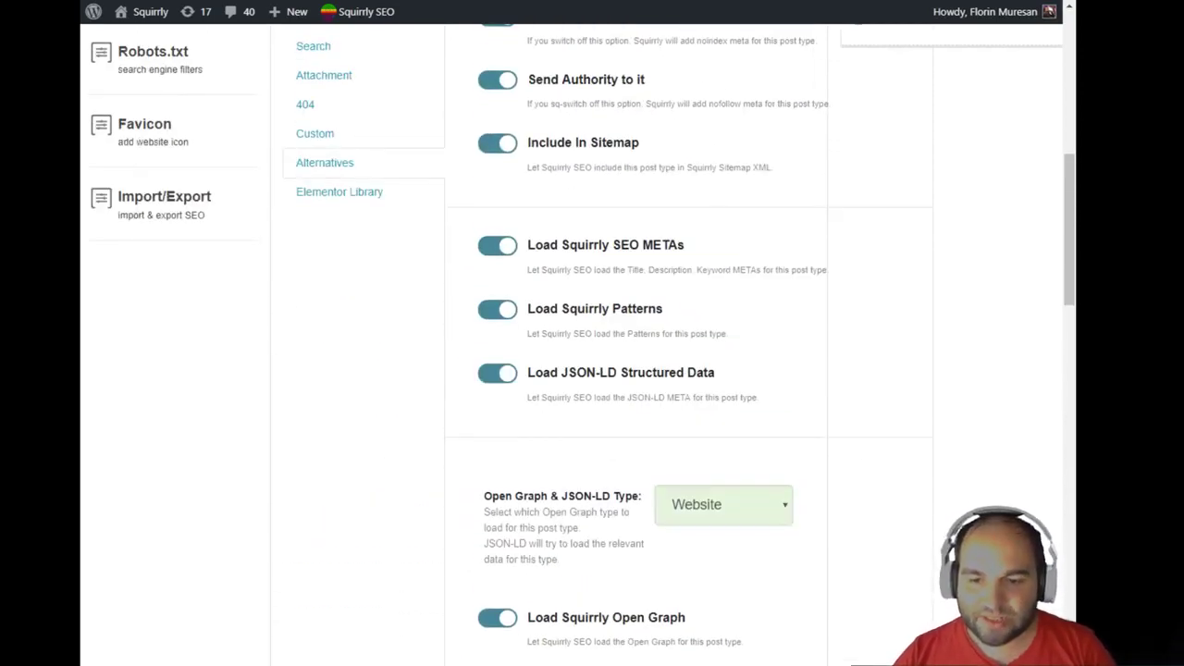
Open the Elementor Library automation settings and turn off Google indexing, sending authority and sitemap inclusion for that post type.
{"action": "scroll", "coordinate": [383, 464], "scroll_direction": "up", "scroll_amount": 2}
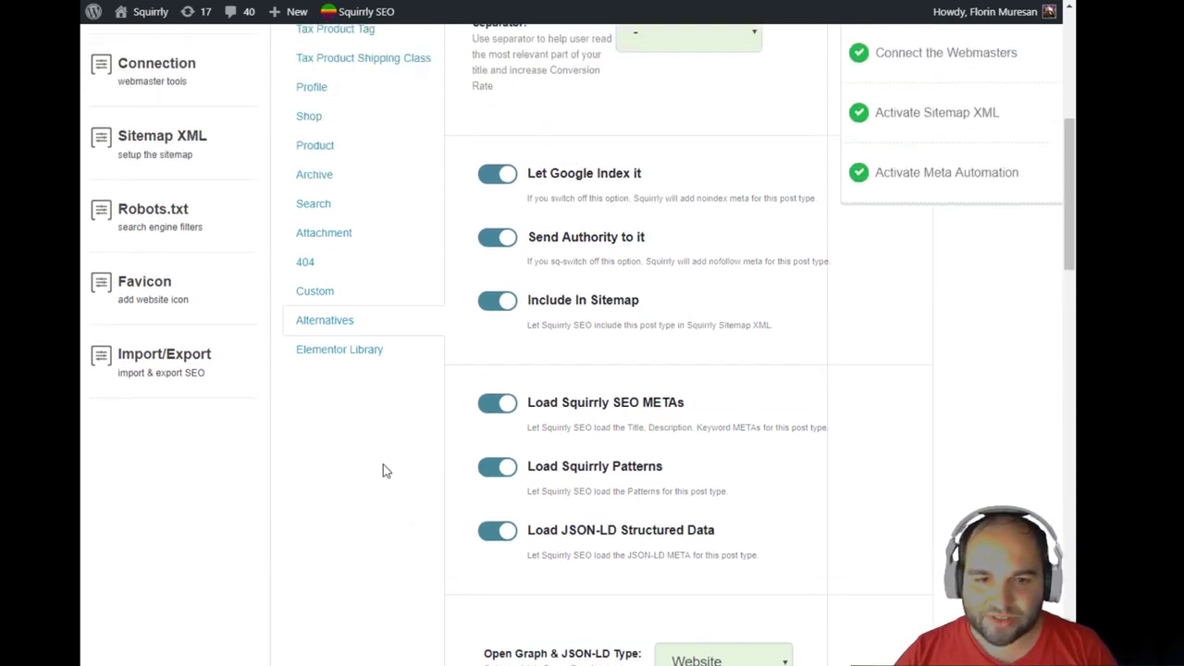
{"action": "left_click", "coordinate": [376, 350]}
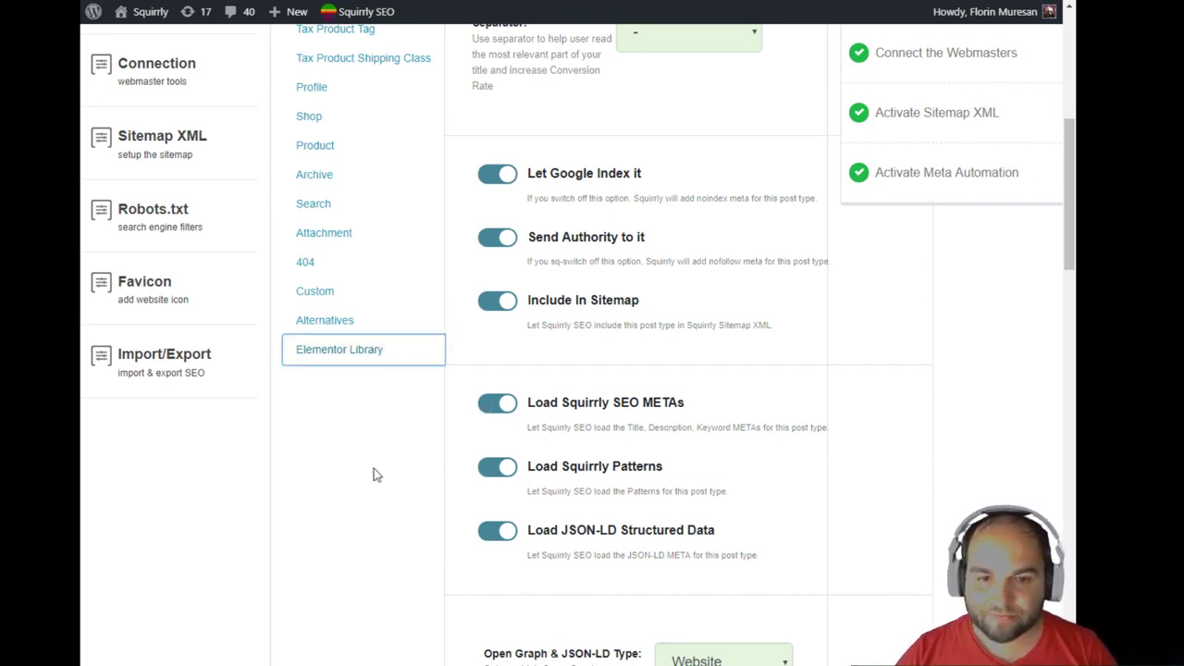
{"action": "scroll", "coordinate": [740, 465], "scroll_direction": "up", "scroll_amount": 6}
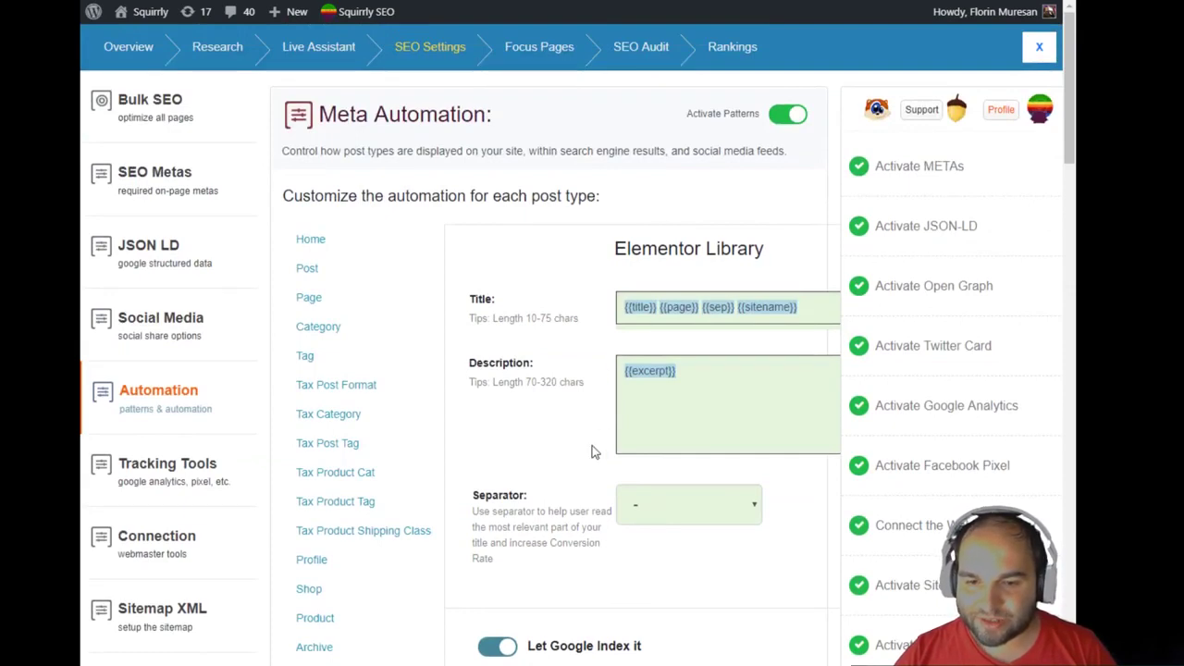
{"action": "scroll", "coordinate": [587, 444], "scroll_direction": "down", "scroll_amount": 3}
{"action": "scroll", "coordinate": [585, 442], "scroll_direction": "down", "scroll_amount": 3}
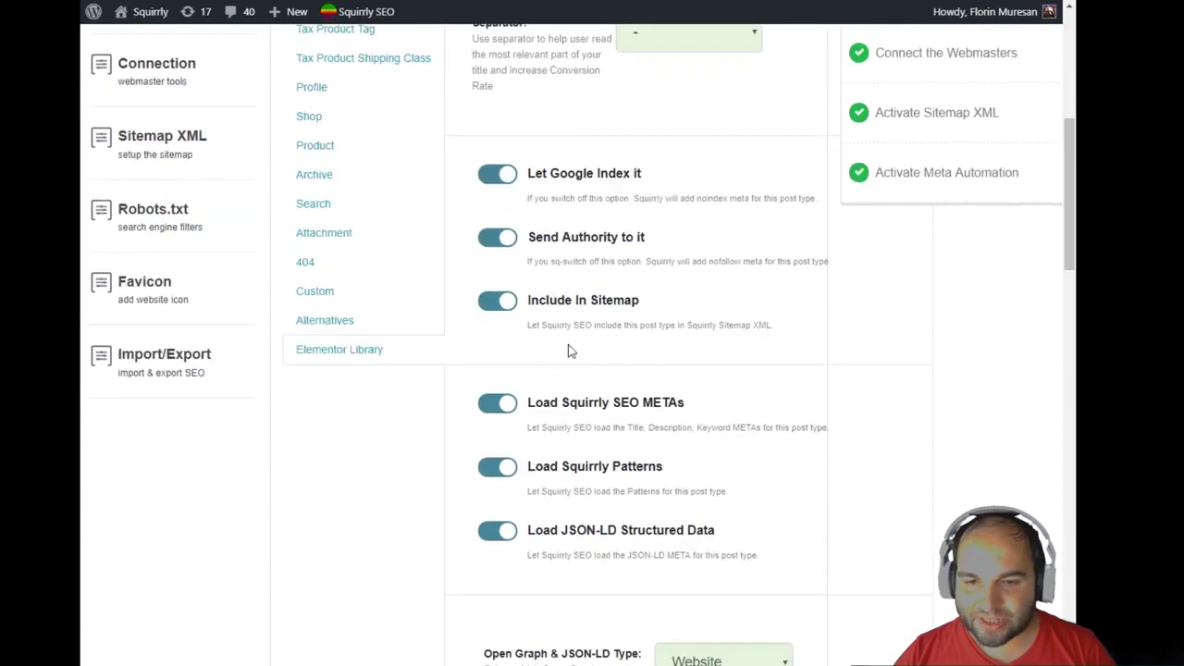
{"action": "left_click", "coordinate": [493, 180]}
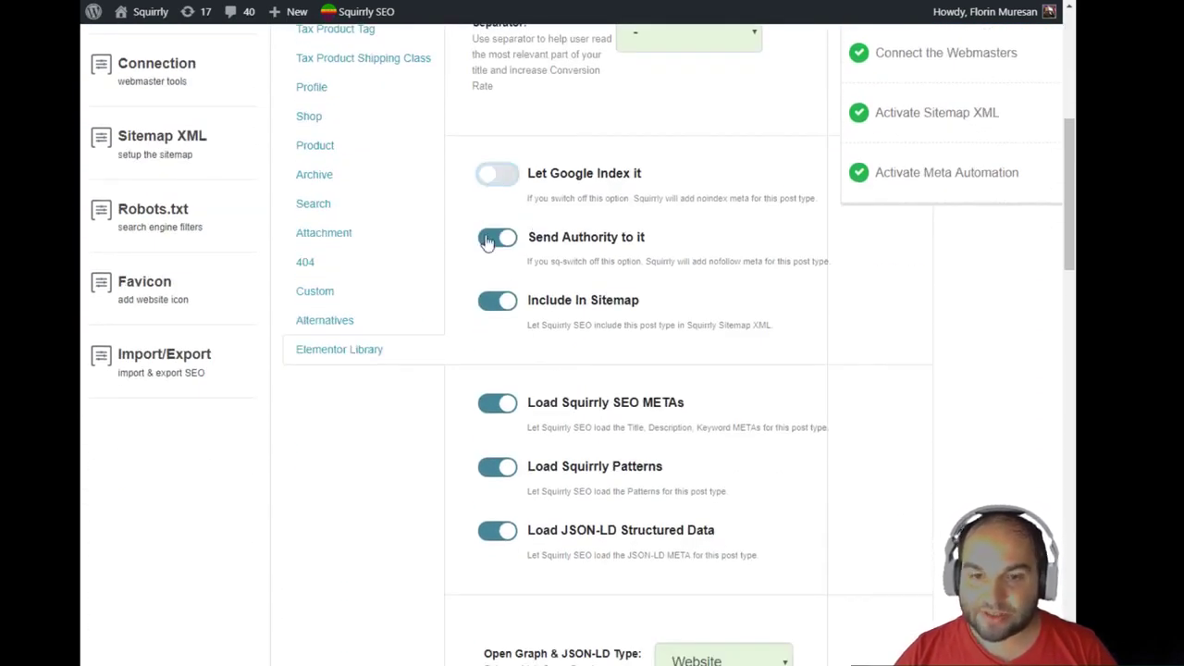
{"action": "left_click", "coordinate": [487, 240]}
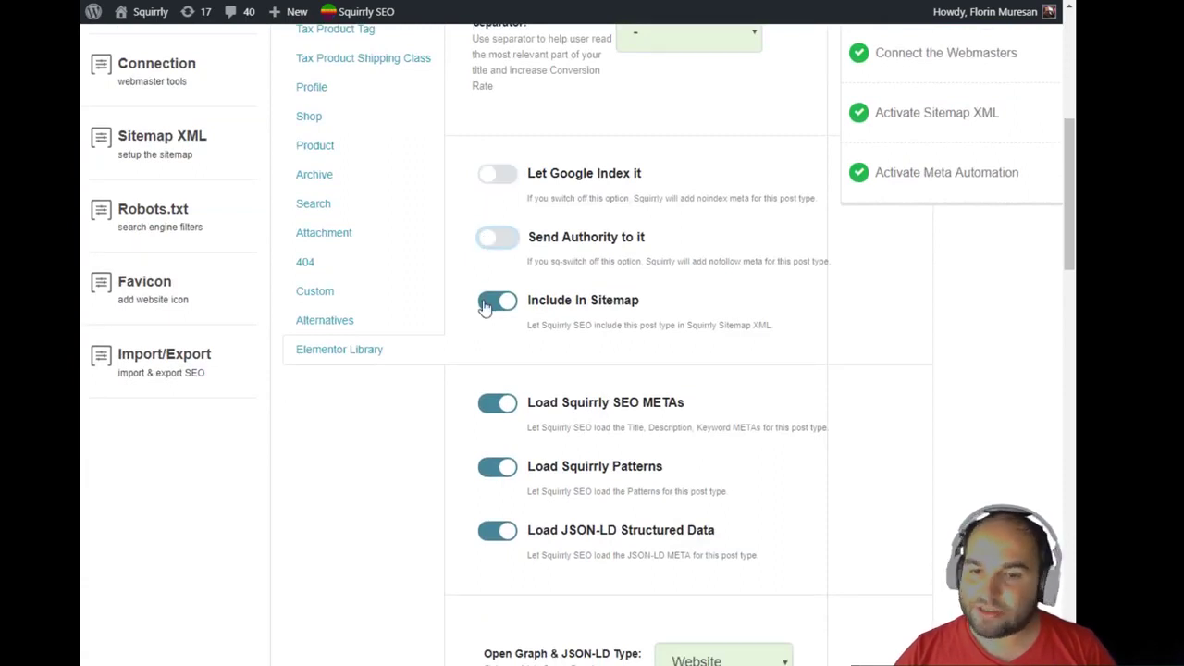
{"action": "left_click", "coordinate": [485, 305]}
Review the remaining Elementor Library options and turn off the Google Analytics and Facebook Pixel tracking scripts.
{"action": "scroll", "coordinate": [462, 358], "scroll_direction": "down", "scroll_amount": 2}
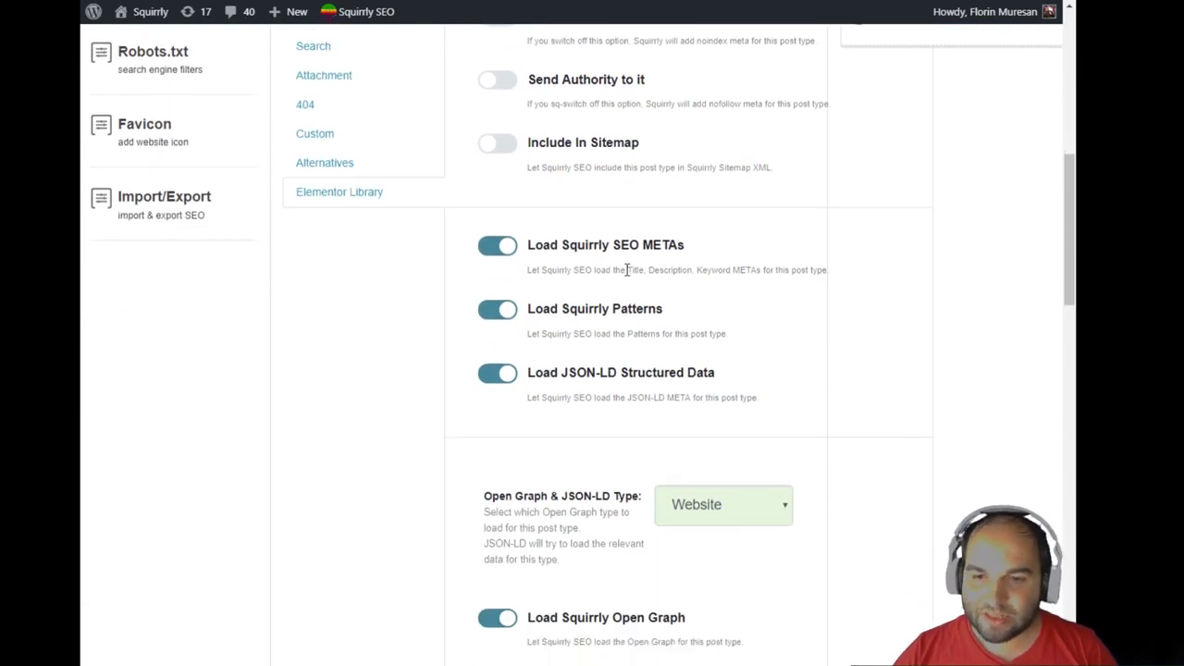
{"action": "scroll", "coordinate": [643, 305], "scroll_direction": "up", "scroll_amount": 2}
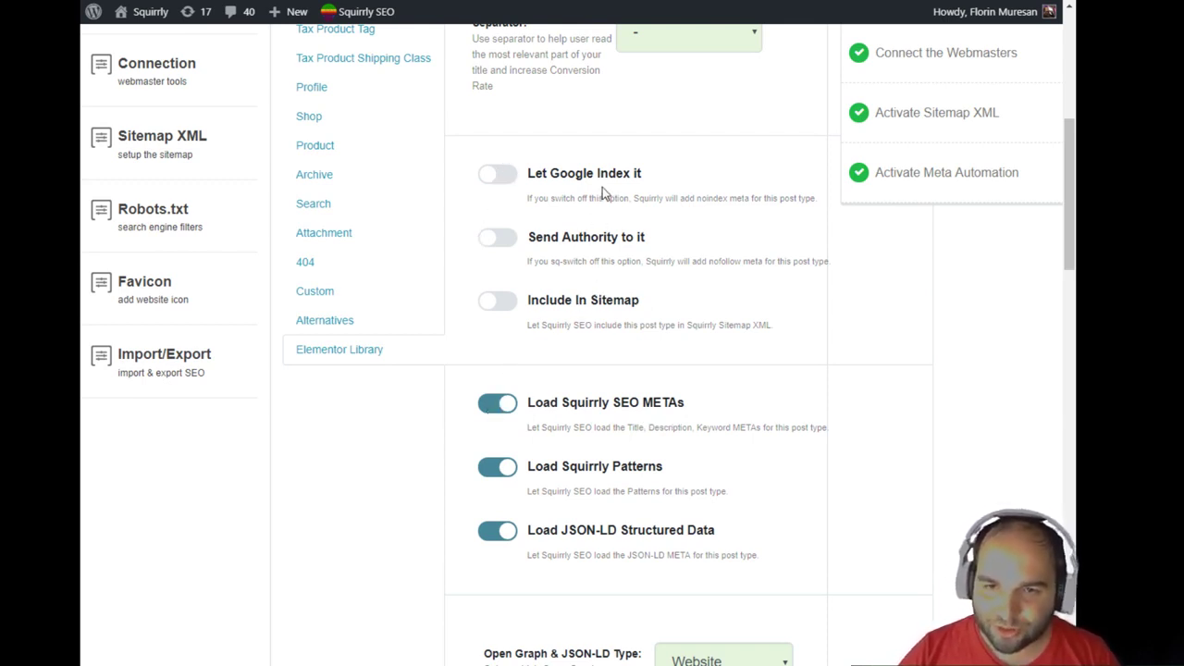
{"action": "scroll", "coordinate": [587, 470], "scroll_direction": "down", "scroll_amount": 1}
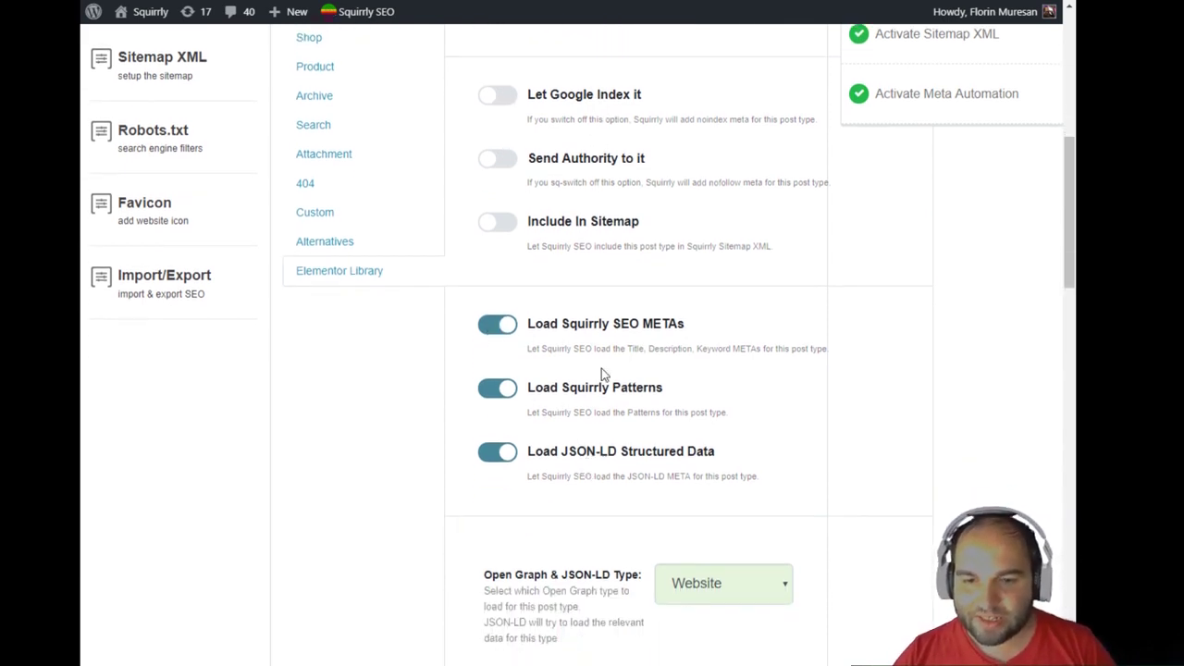
{"action": "scroll", "coordinate": [598, 427], "scroll_direction": "down", "scroll_amount": 1}
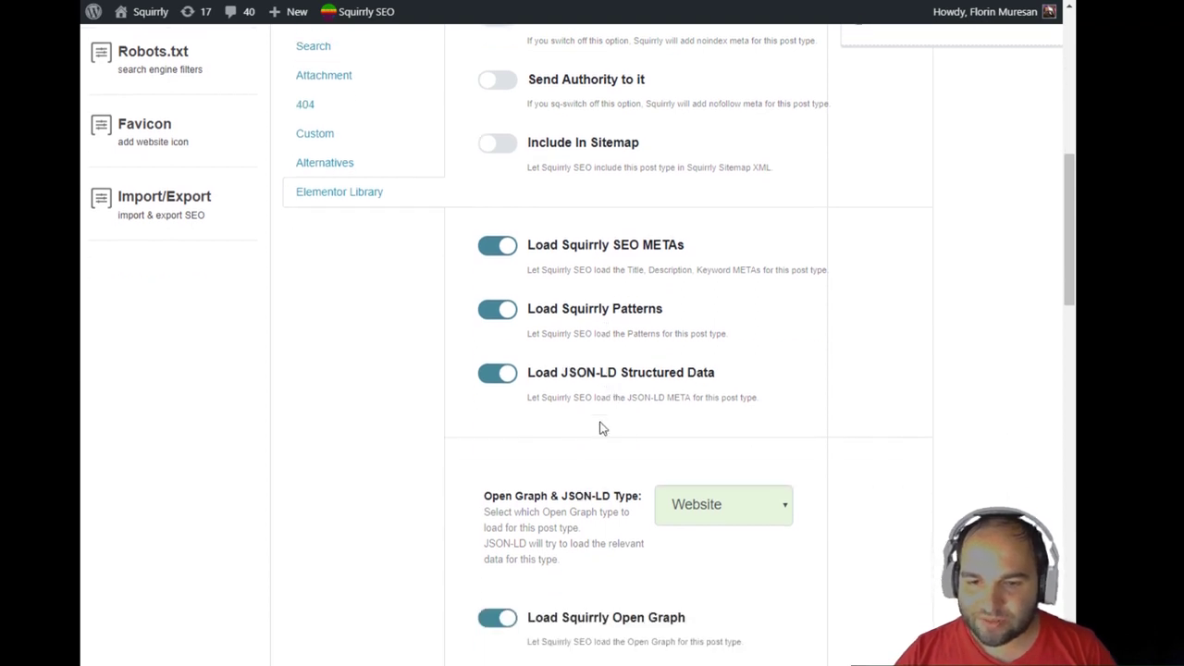
{"action": "scroll", "coordinate": [596, 425], "scroll_direction": "down", "scroll_amount": 1}
{"action": "scroll", "coordinate": [589, 450], "scroll_direction": "down", "scroll_amount": 2}
{"action": "scroll", "coordinate": [589, 450], "scroll_direction": "down", "scroll_amount": 4}
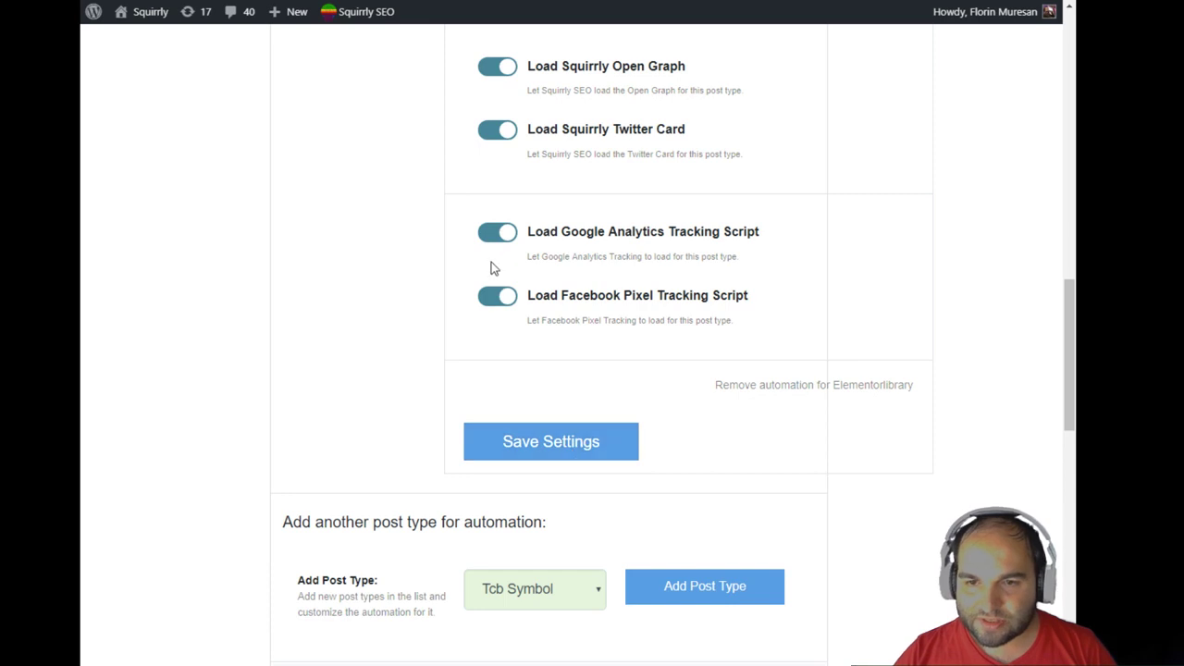
{"action": "left_click", "coordinate": [493, 232]}
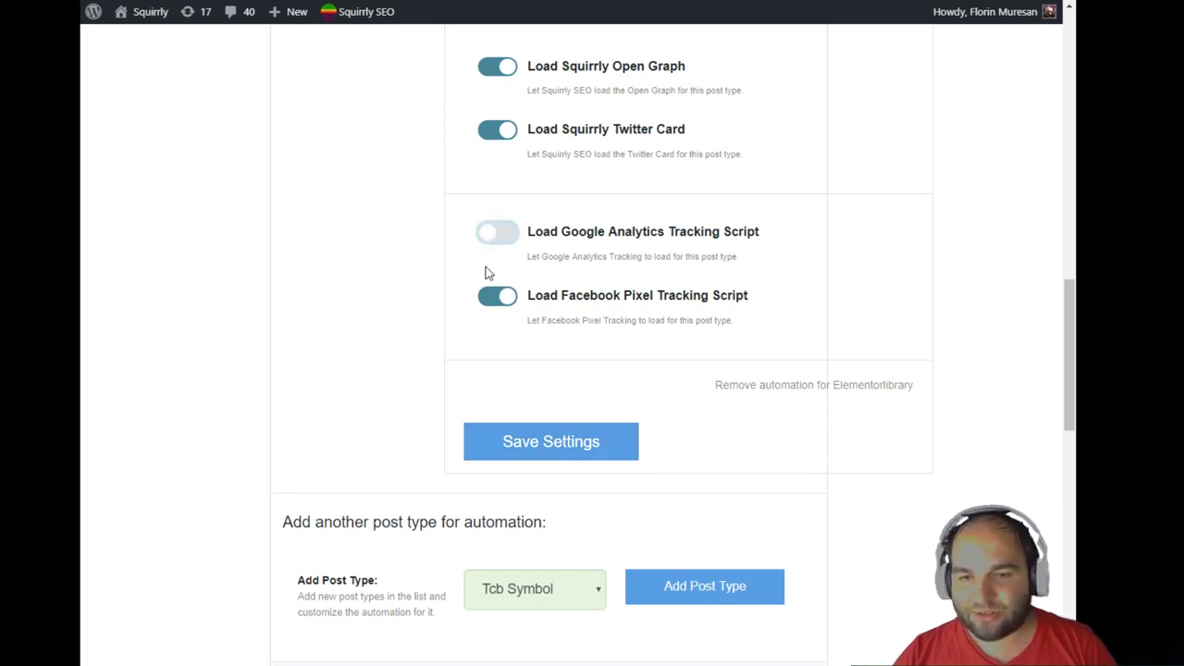
{"action": "left_click", "coordinate": [487, 296]}
Recheck the Elementor Library toggles, save the automation settings, and look over the reloaded page.
{"action": "scroll", "coordinate": [370, 389], "scroll_direction": "up", "scroll_amount": 3}
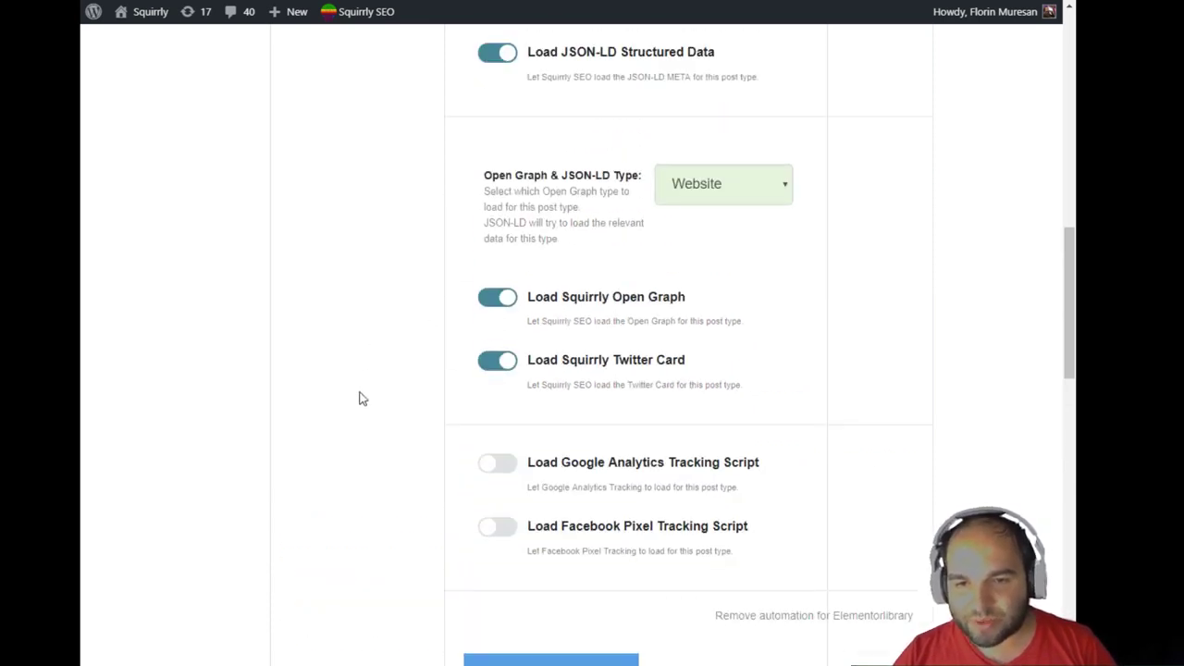
{"action": "scroll", "coordinate": [374, 407], "scroll_direction": "down", "scroll_amount": 2}
{"action": "left_click", "coordinate": [505, 521]}
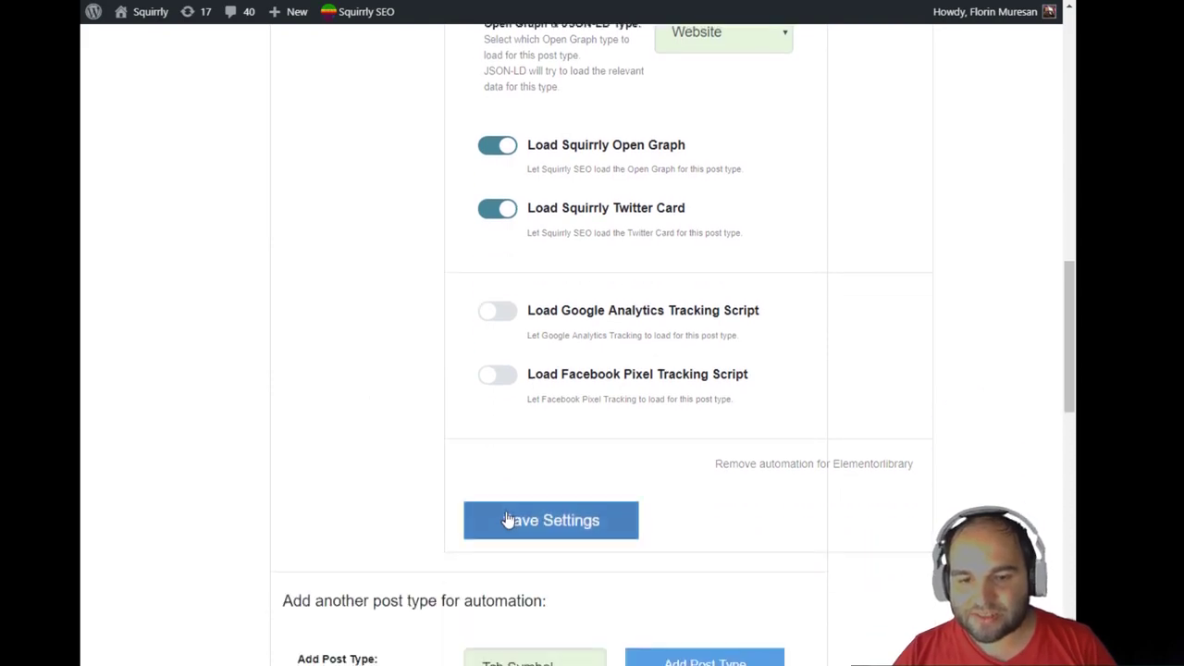
{"action": "scroll", "coordinate": [381, 501], "scroll_direction": "up", "scroll_amount": 6}
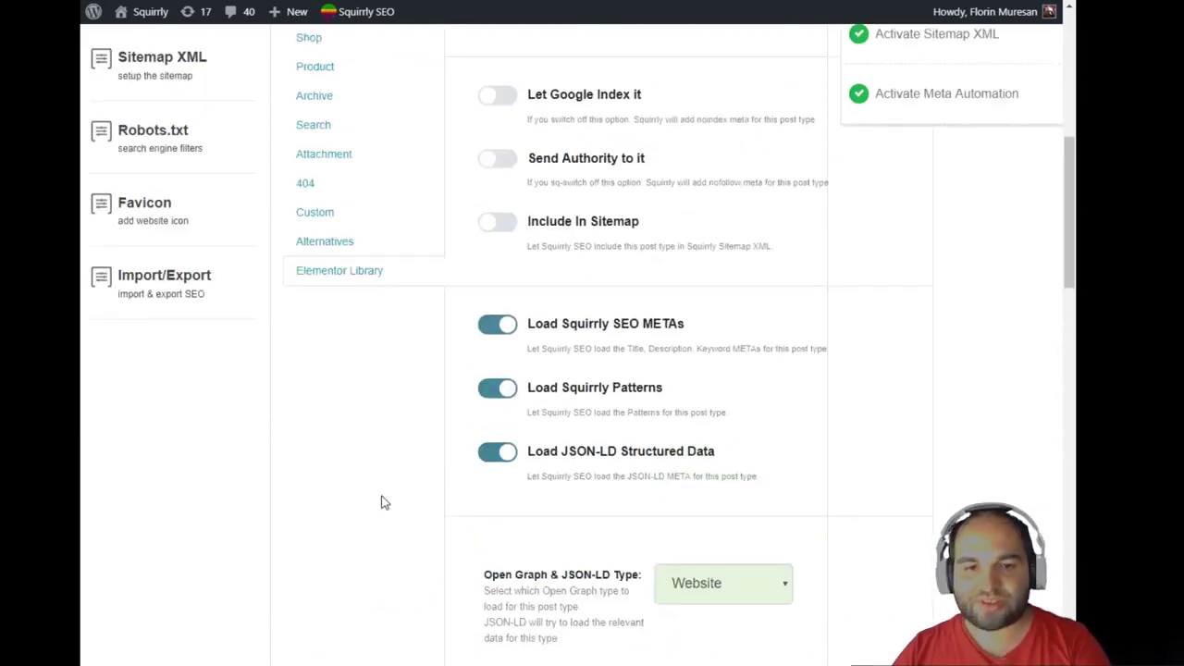
{"action": "scroll", "coordinate": [398, 504], "scroll_direction": "down", "scroll_amount": 6}
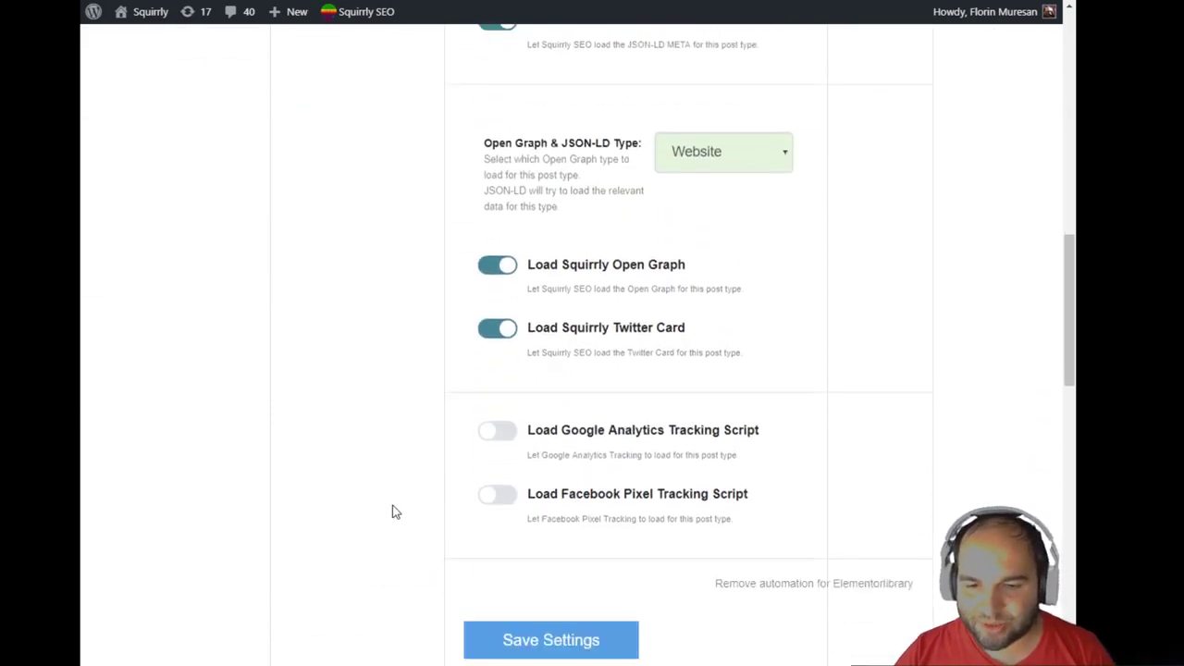
{"action": "left_click", "coordinate": [542, 529]}
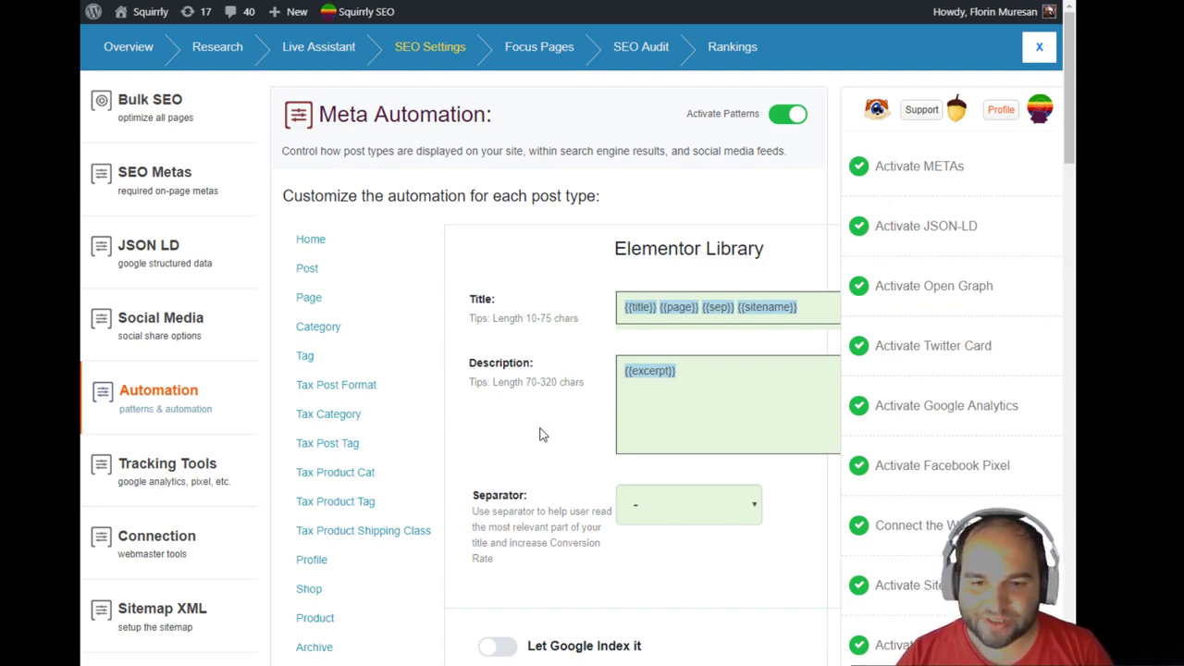
{"action": "scroll", "coordinate": [541, 435], "scroll_direction": "down", "scroll_amount": 15}
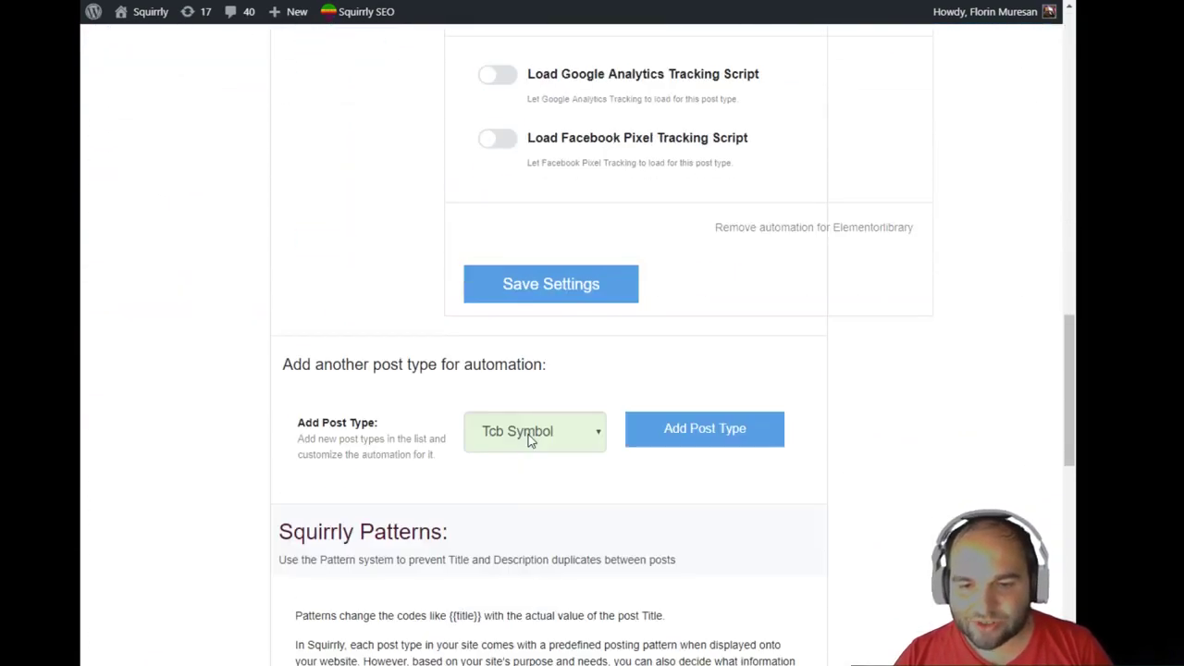
{"action": "scroll", "coordinate": [530, 436], "scroll_direction": "up", "scroll_amount": 15}
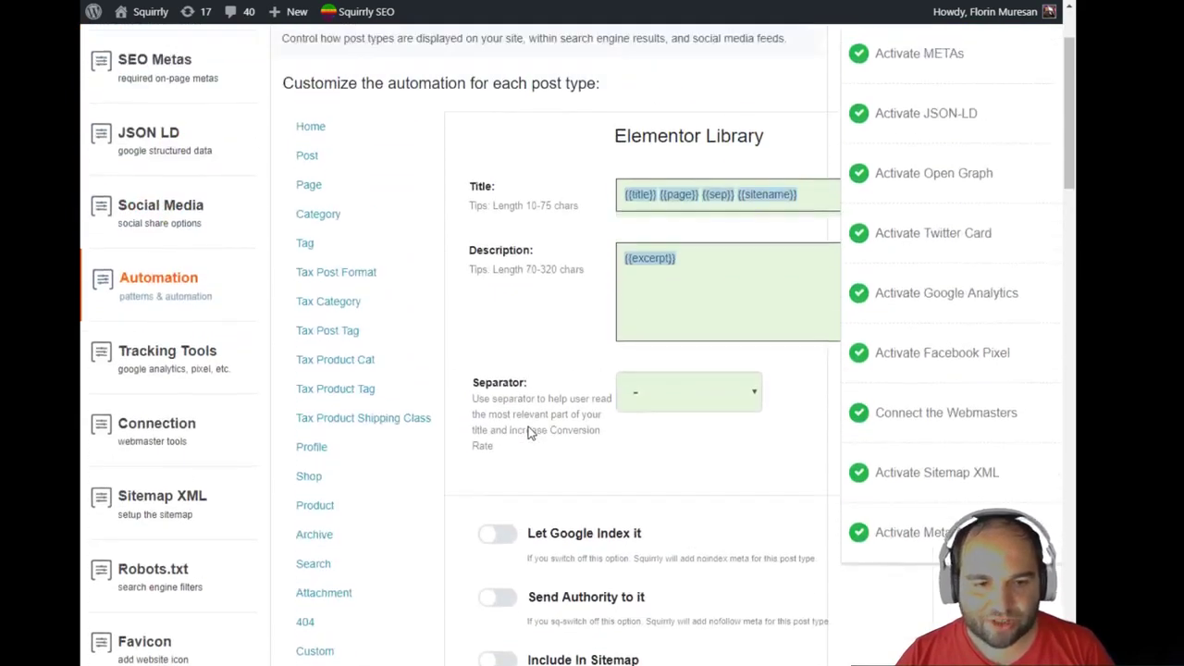
{"action": "scroll", "coordinate": [530, 433], "scroll_direction": "up", "scroll_amount": 2}
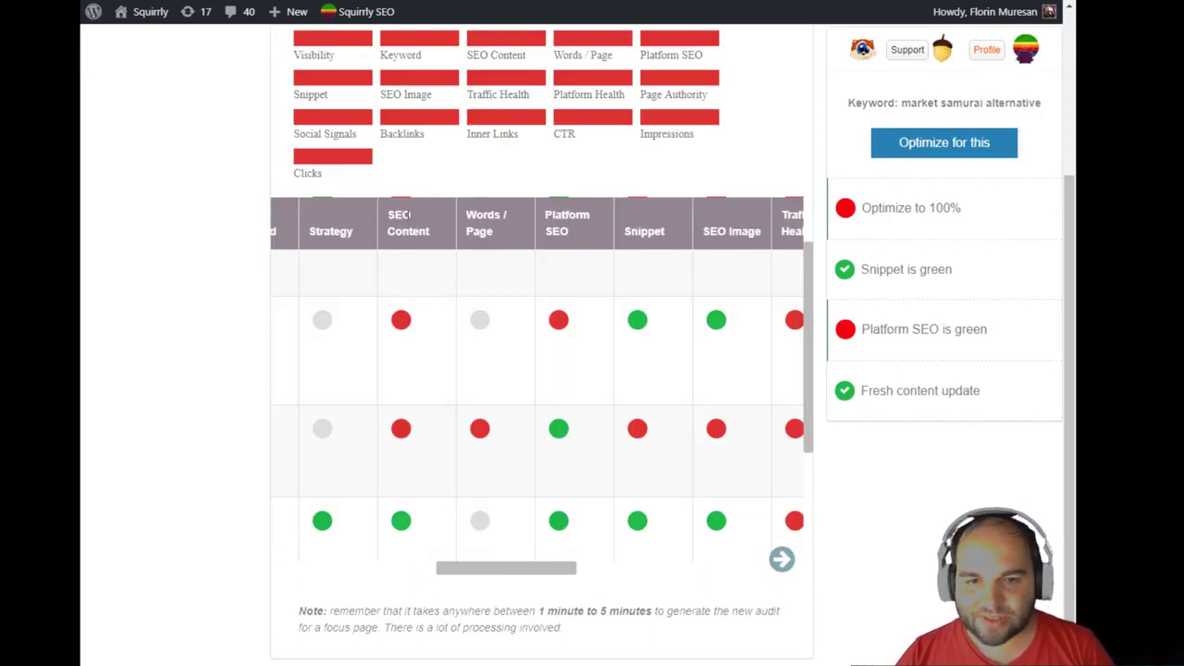
In Focus Pages, check the SEO Content column for the Market Samurai alternative page and request a new audit of that page.
{"action": "left_click_drag", "start_coordinate": [389, 213], "coordinate": [428, 233]}
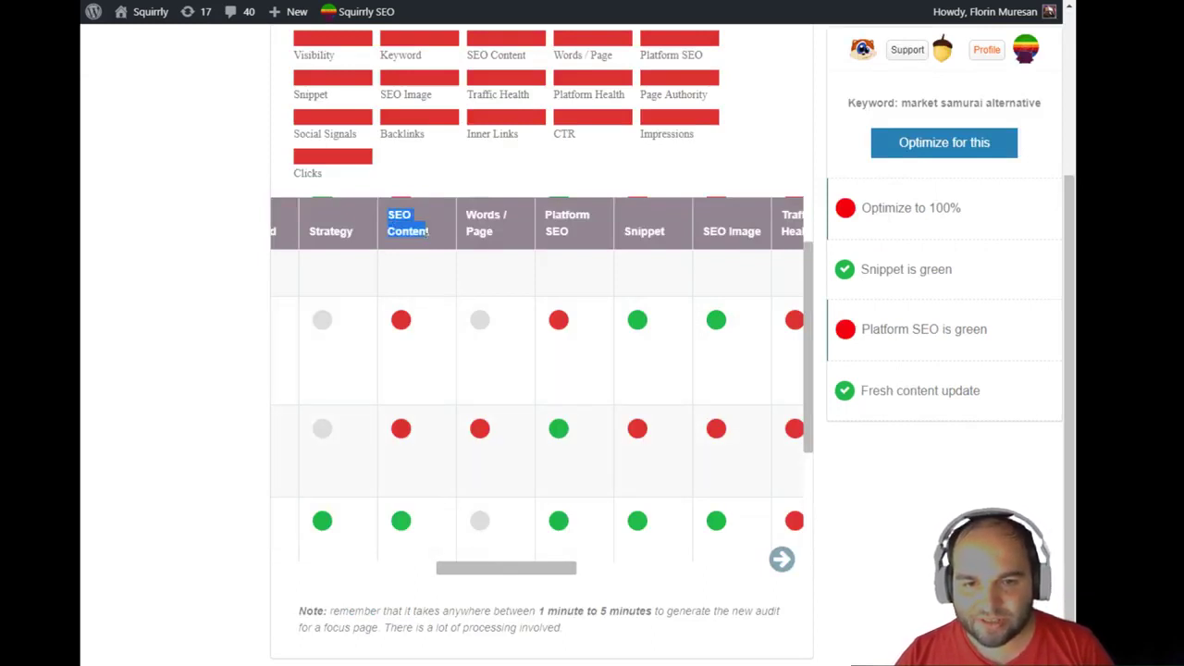
{"action": "left_click", "coordinate": [435, 237]}
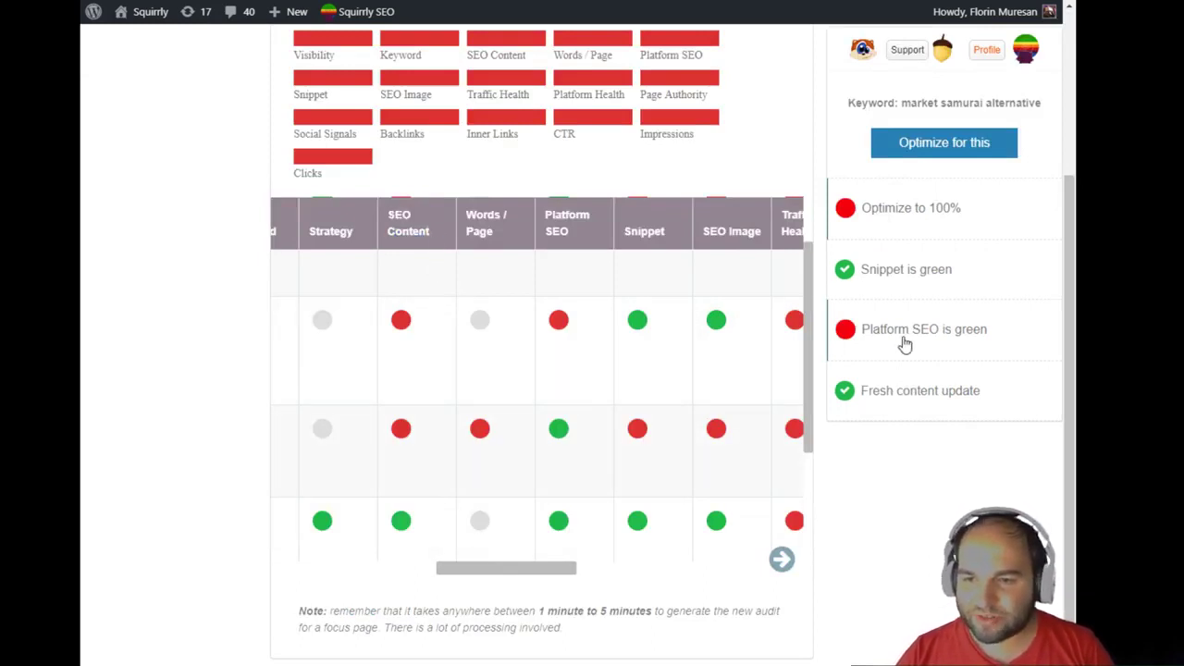
{"action": "left_click_drag", "start_coordinate": [518, 573], "coordinate": [351, 569]}
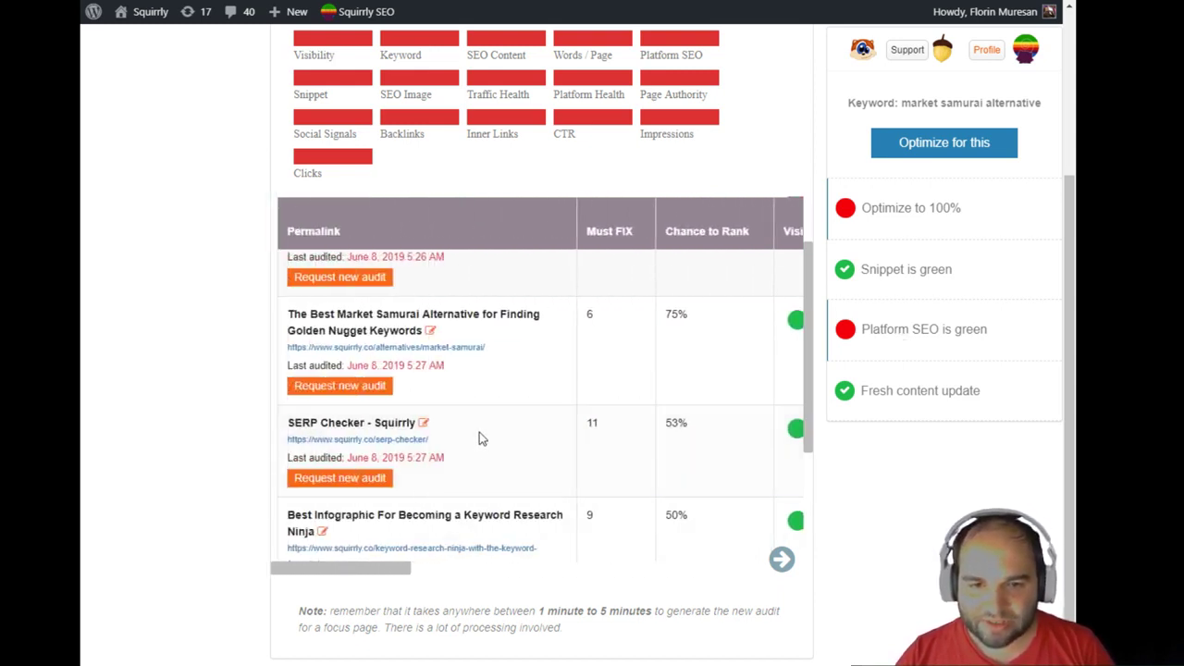
{"action": "left_click", "coordinate": [359, 389]}
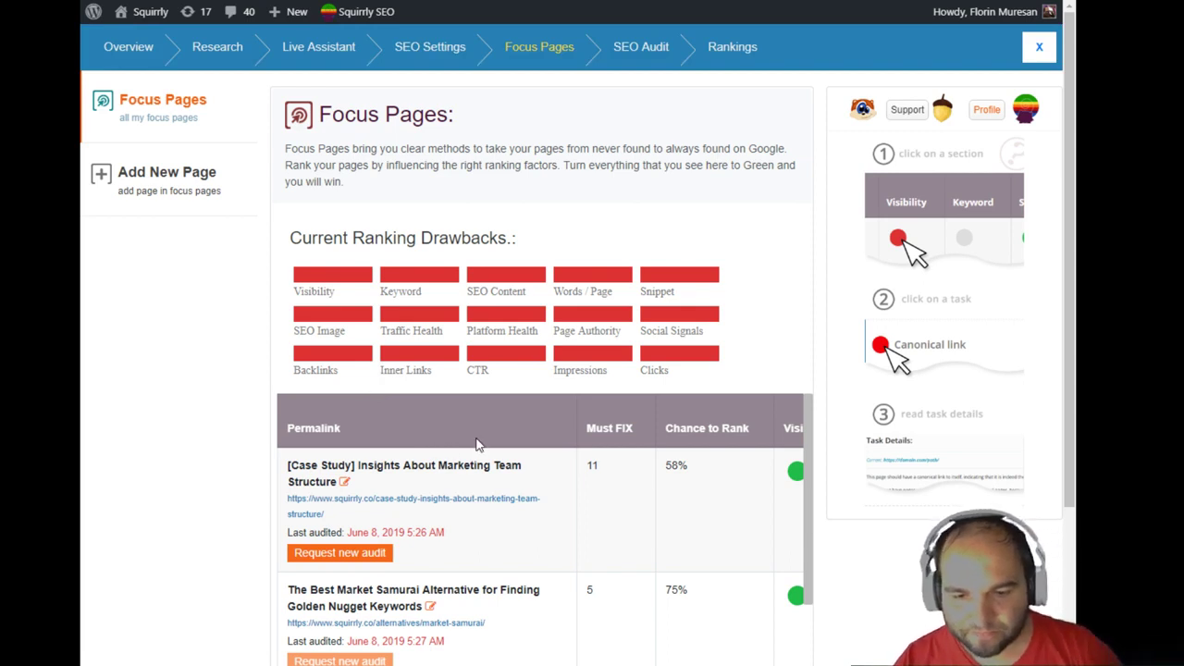
Read the note below the Focus Pages table about how long a new audit takes to generate.
{"action": "scroll", "coordinate": [248, 555], "scroll_direction": "down", "scroll_amount": 3}
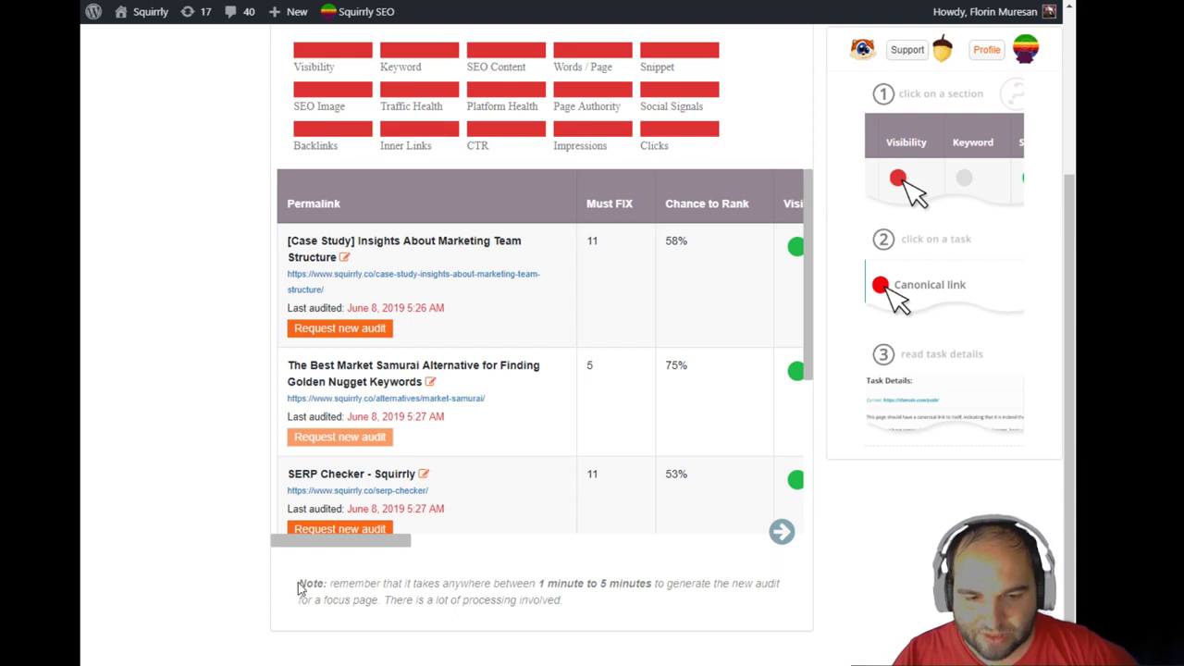
{"action": "left_click_drag", "start_coordinate": [299, 588], "coordinate": [518, 602]}
{"action": "left_click", "coordinate": [518, 601]}
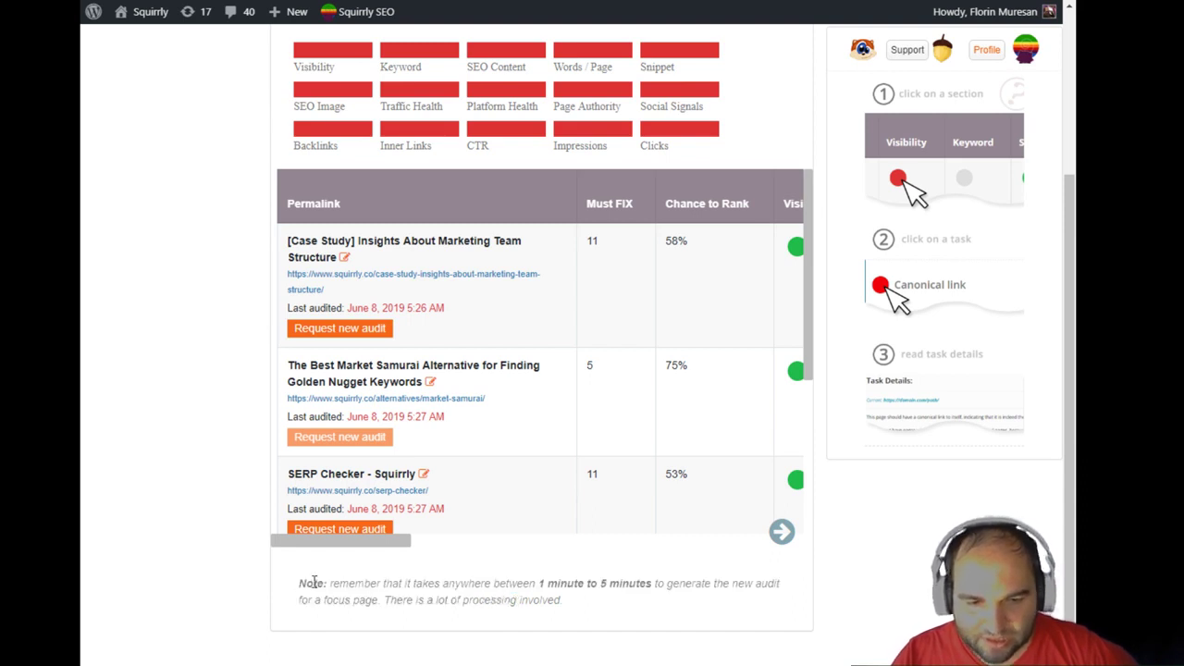
{"action": "left_click_drag", "start_coordinate": [299, 583], "coordinate": [596, 605]}
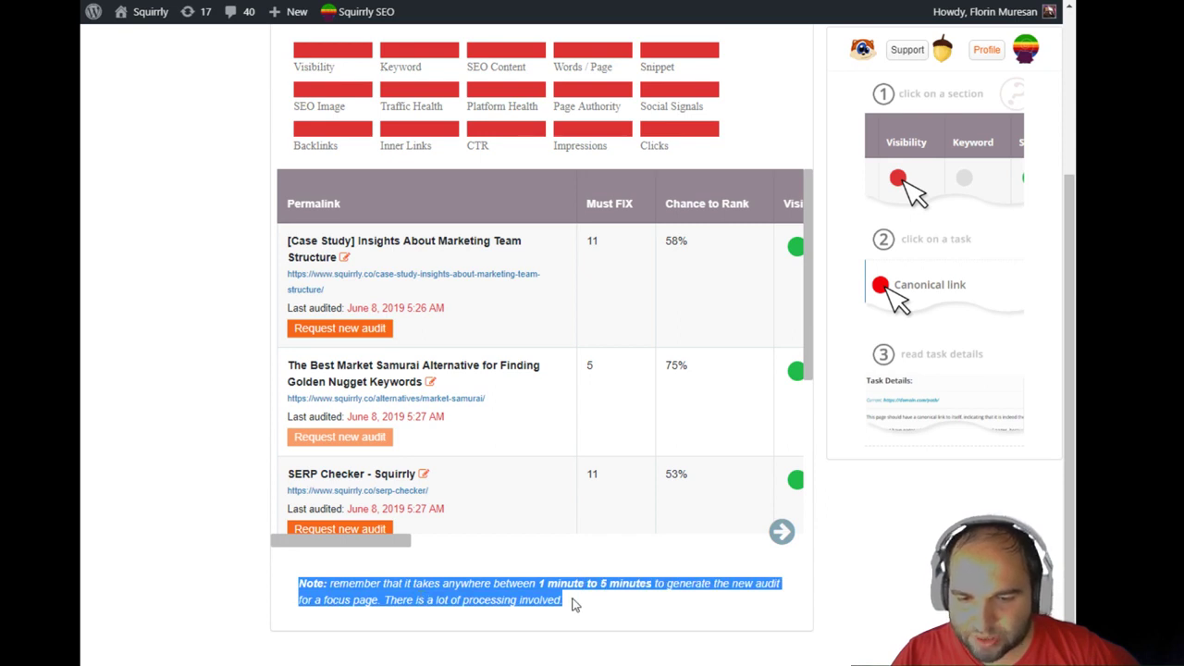
{"action": "left_click", "coordinate": [651, 665]}
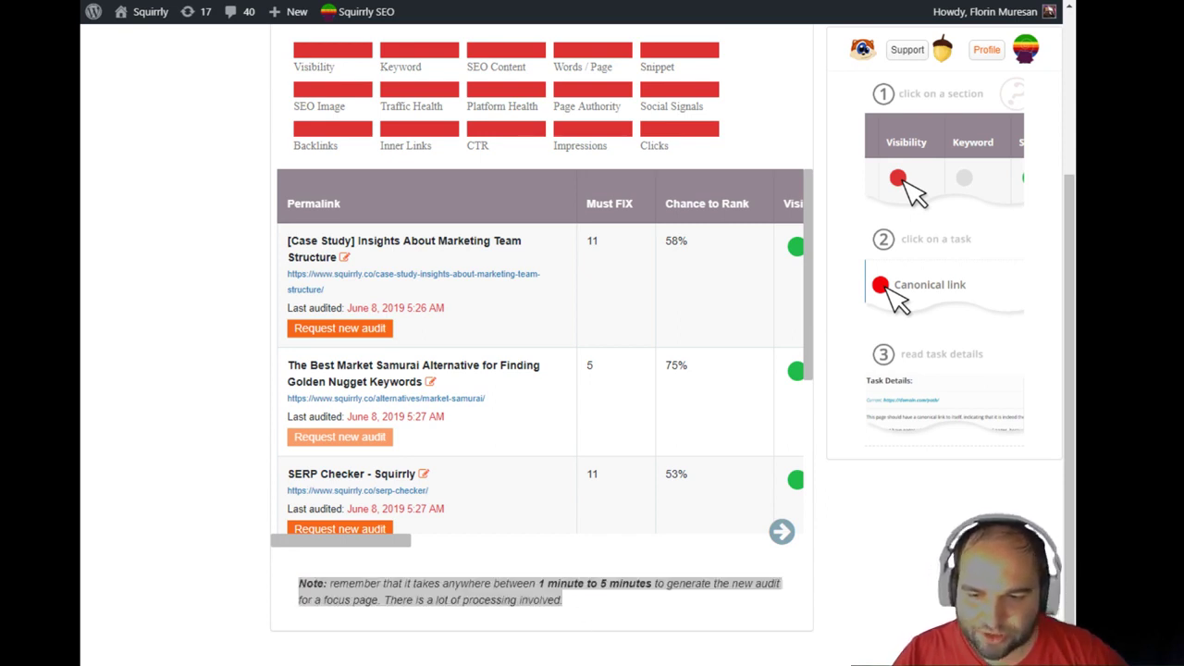
{"action": "left_click", "coordinate": [598, 665]}
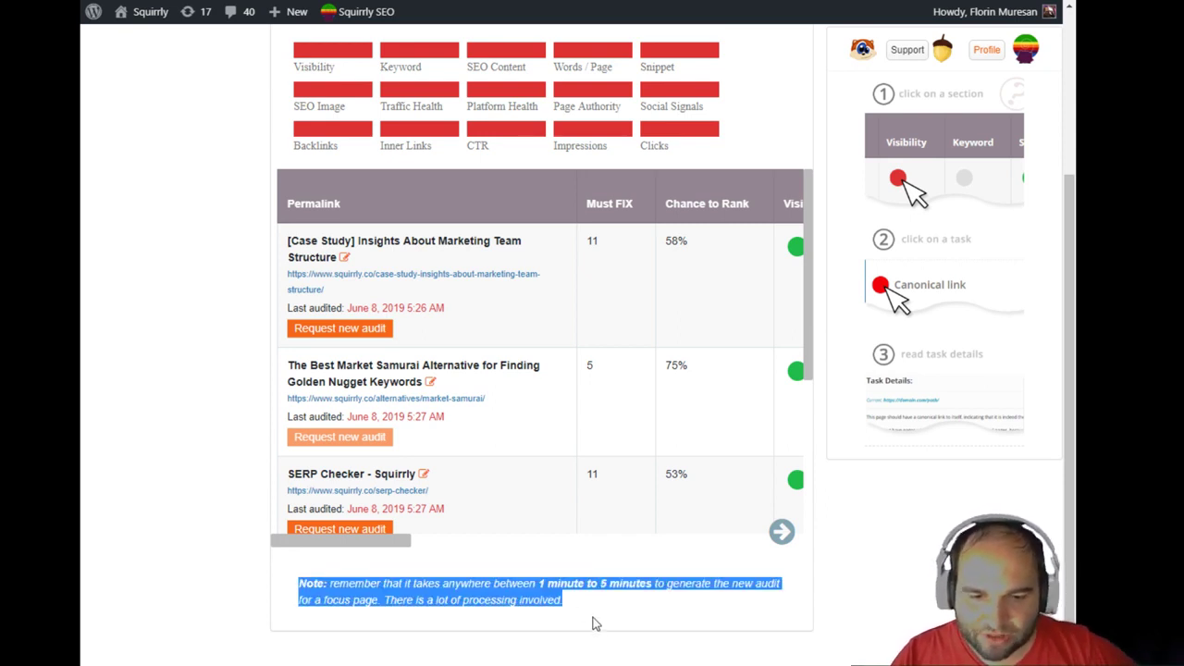
{"action": "left_click", "coordinate": [551, 624]}
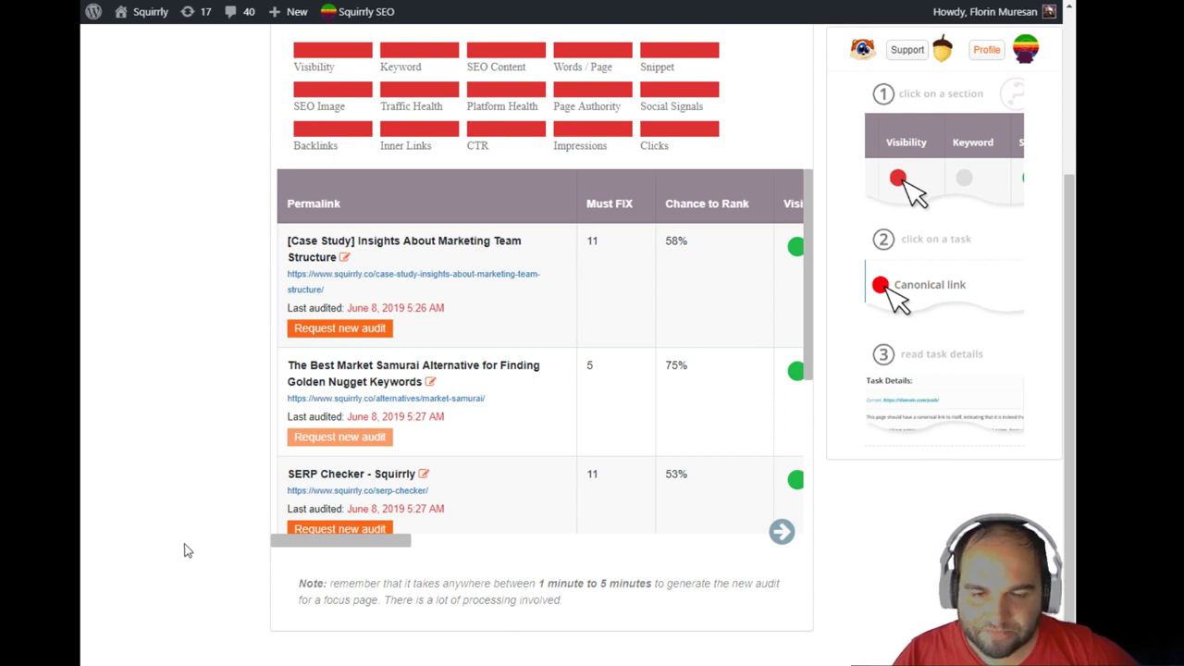
Check the last audited date of the Market Samurai alternative page in the Focus Pages table.
{"action": "scroll", "coordinate": [191, 550], "scroll_direction": "up", "scroll_amount": 1}
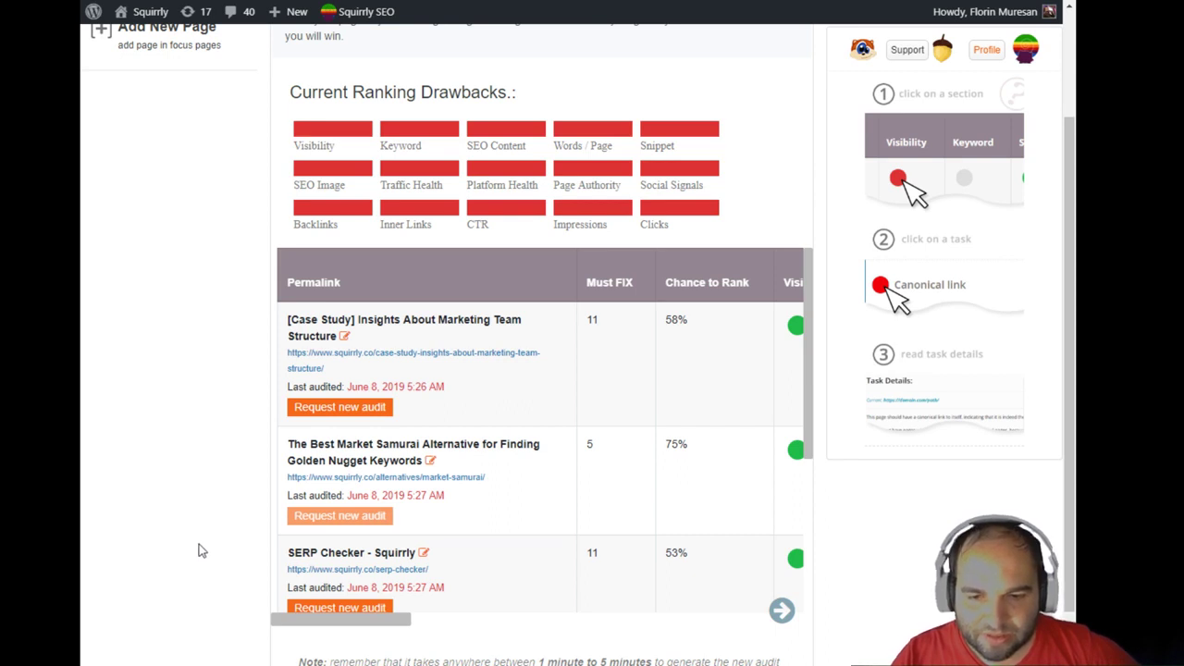
{"action": "scroll", "coordinate": [205, 549], "scroll_direction": "down", "scroll_amount": 1}
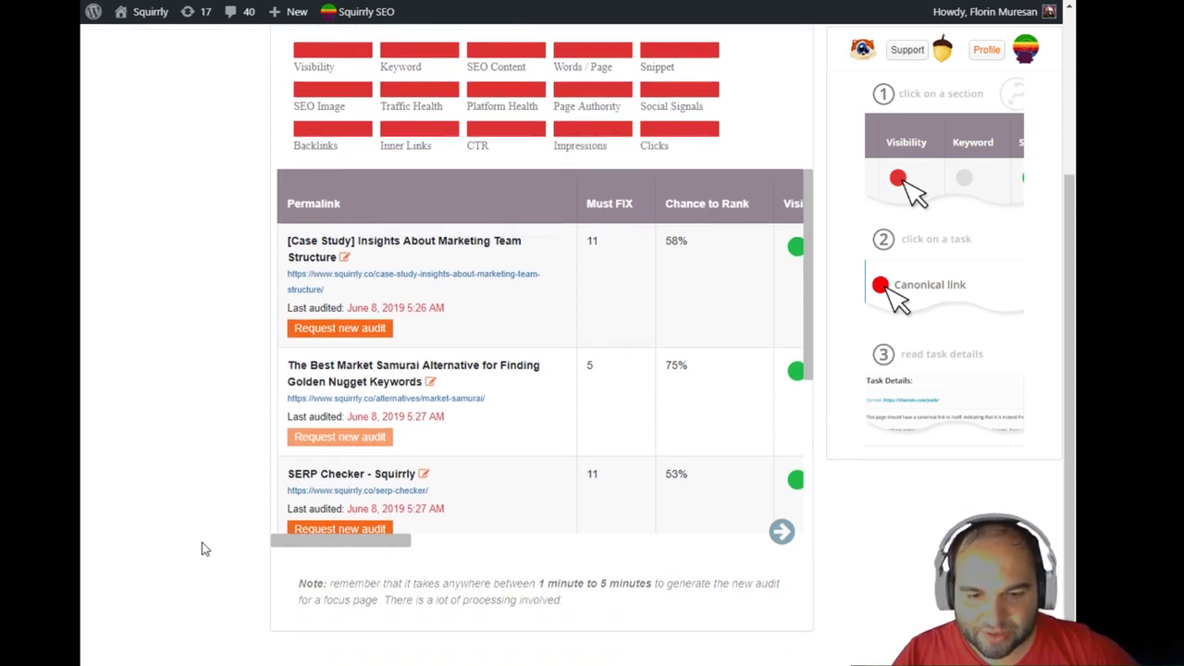
{"action": "scroll", "coordinate": [212, 548], "scroll_direction": "up", "scroll_amount": 1}
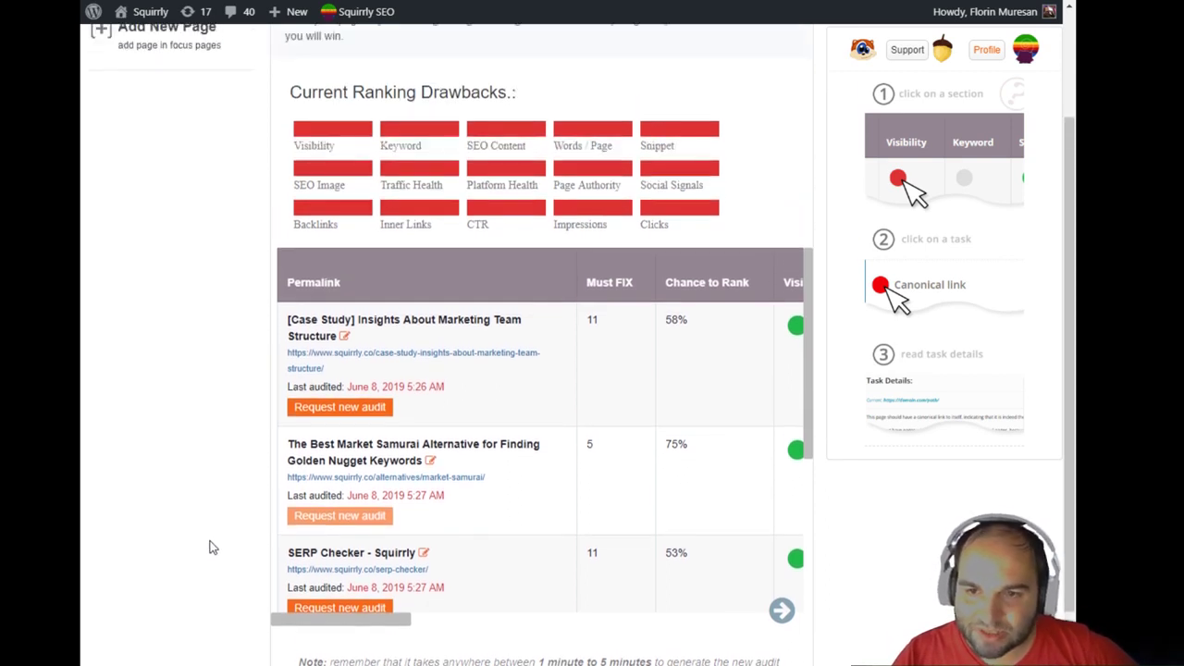
{"action": "scroll", "coordinate": [211, 547], "scroll_direction": "down", "scroll_amount": 1}
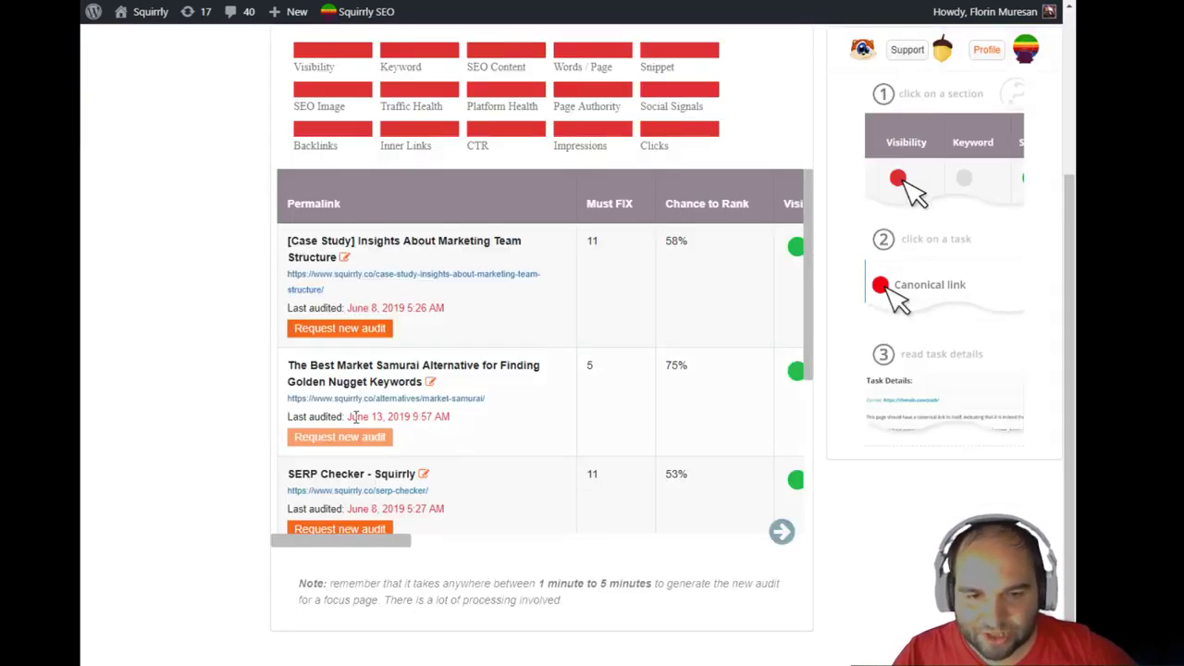
{"action": "left_click_drag", "start_coordinate": [346, 416], "coordinate": [468, 421]}
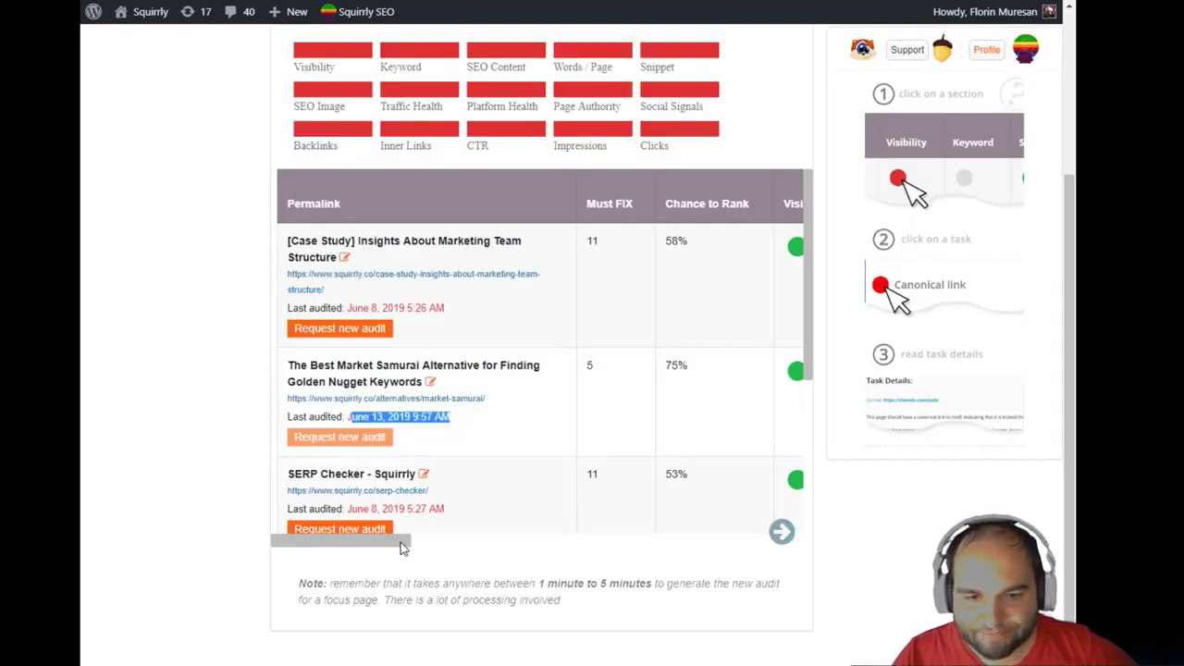
Review the Market Samurai alternative page's SEO Content tasks and read the details of the Platform SEO is green task.
{"action": "left_click_drag", "start_coordinate": [405, 541], "coordinate": [548, 540]}
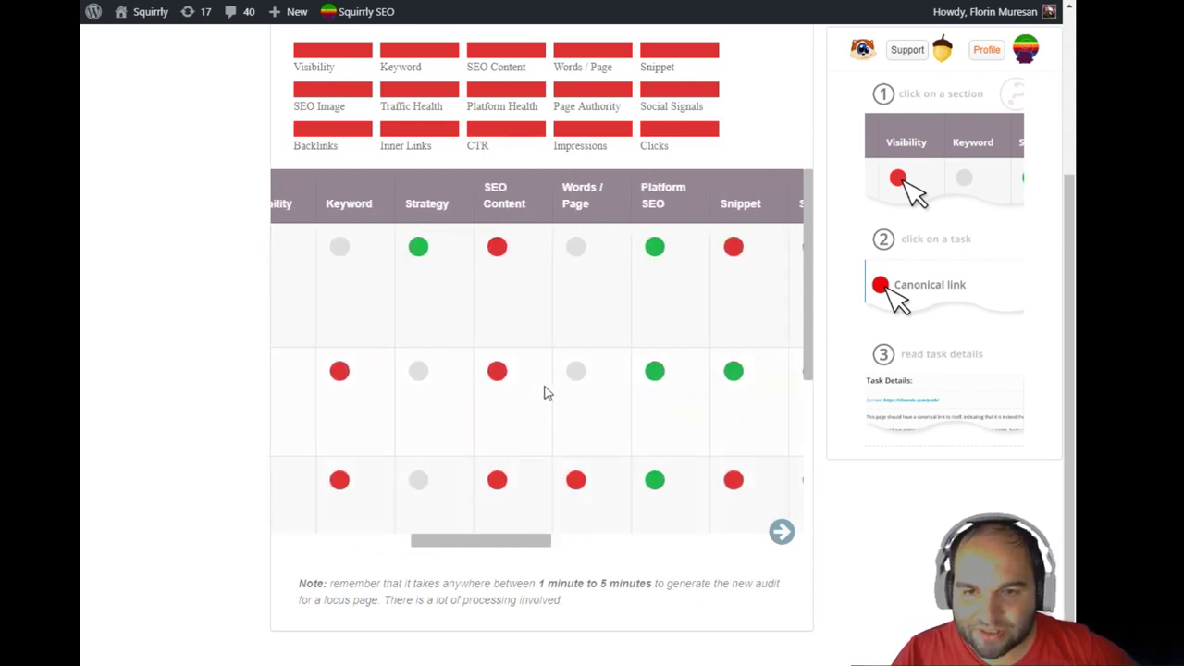
{"action": "left_click", "coordinate": [498, 370]}
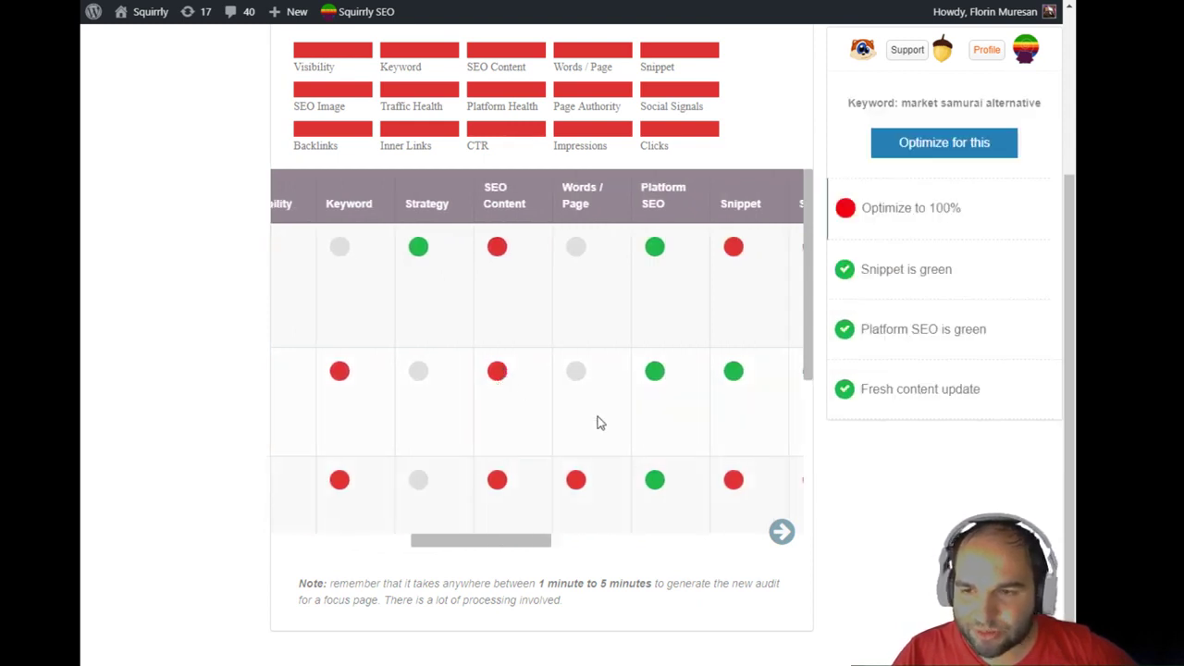
{"action": "left_click", "coordinate": [863, 342]}
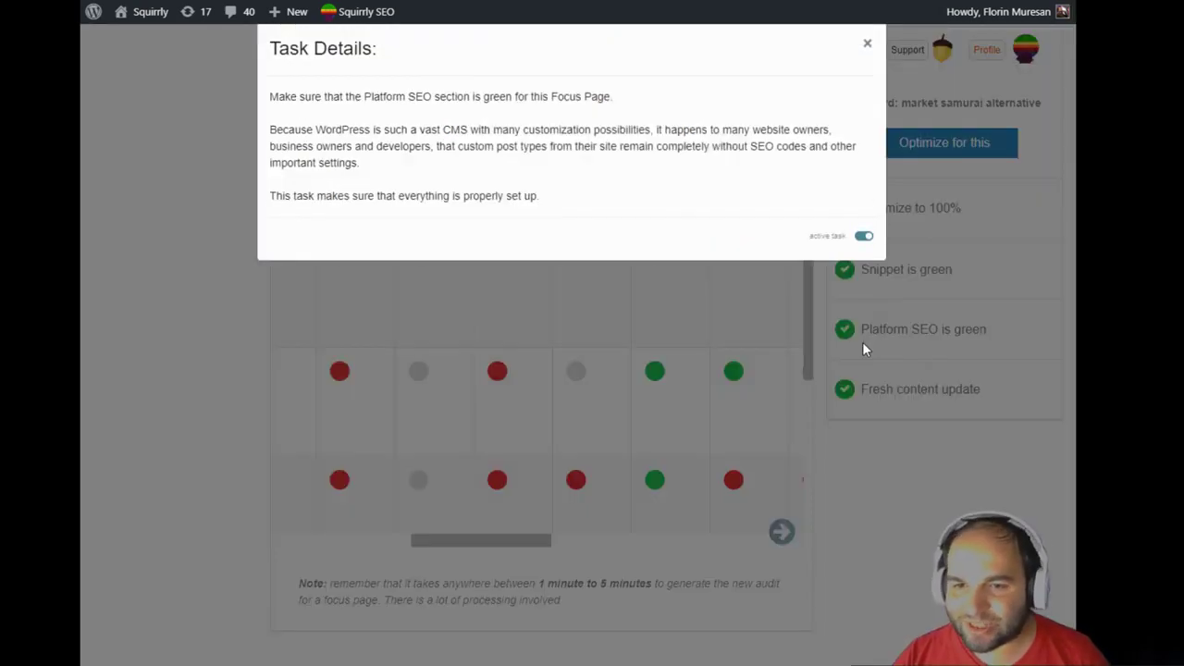
{"action": "left_click", "coordinate": [893, 336]}
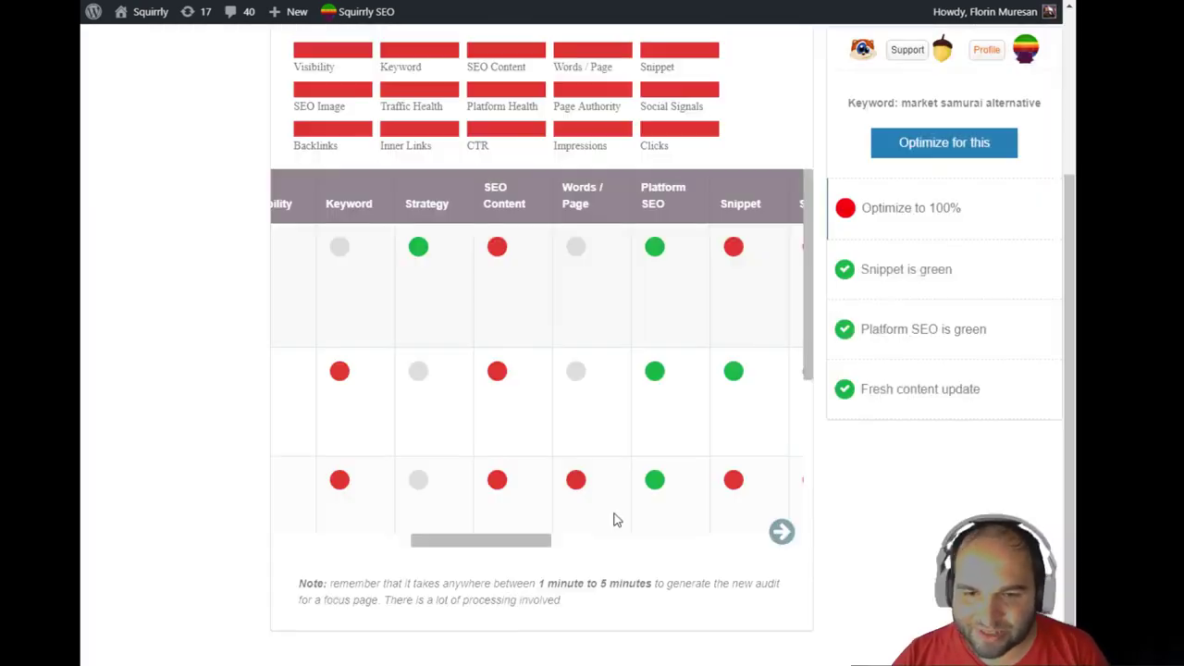
Compare the Strategy, Keyword and Words / Page tasks of the Market Samurai alternative page.
{"action": "left_click", "coordinate": [407, 370]}
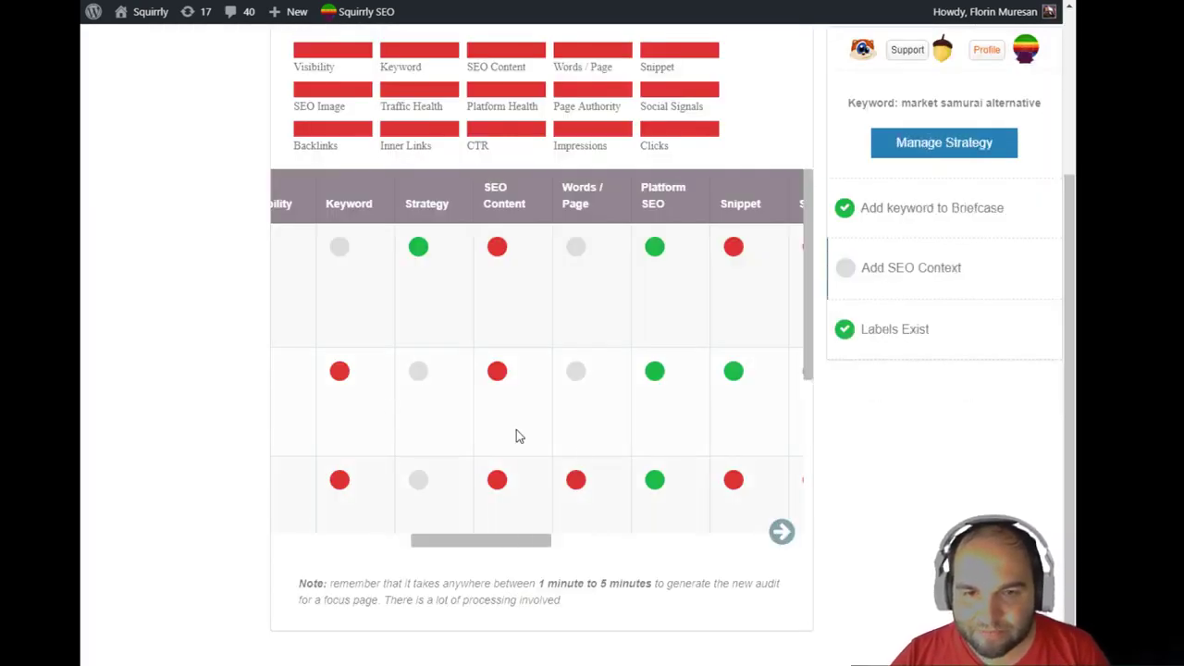
{"action": "left_click", "coordinate": [339, 371]}
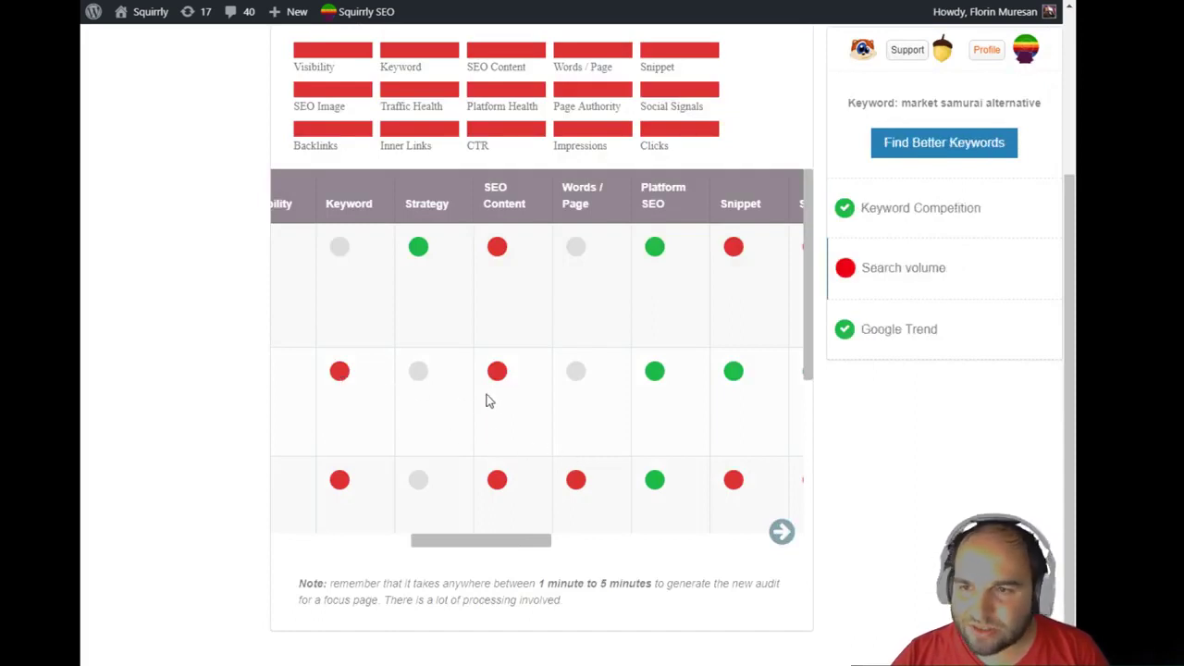
{"action": "left_click", "coordinate": [575, 372]}
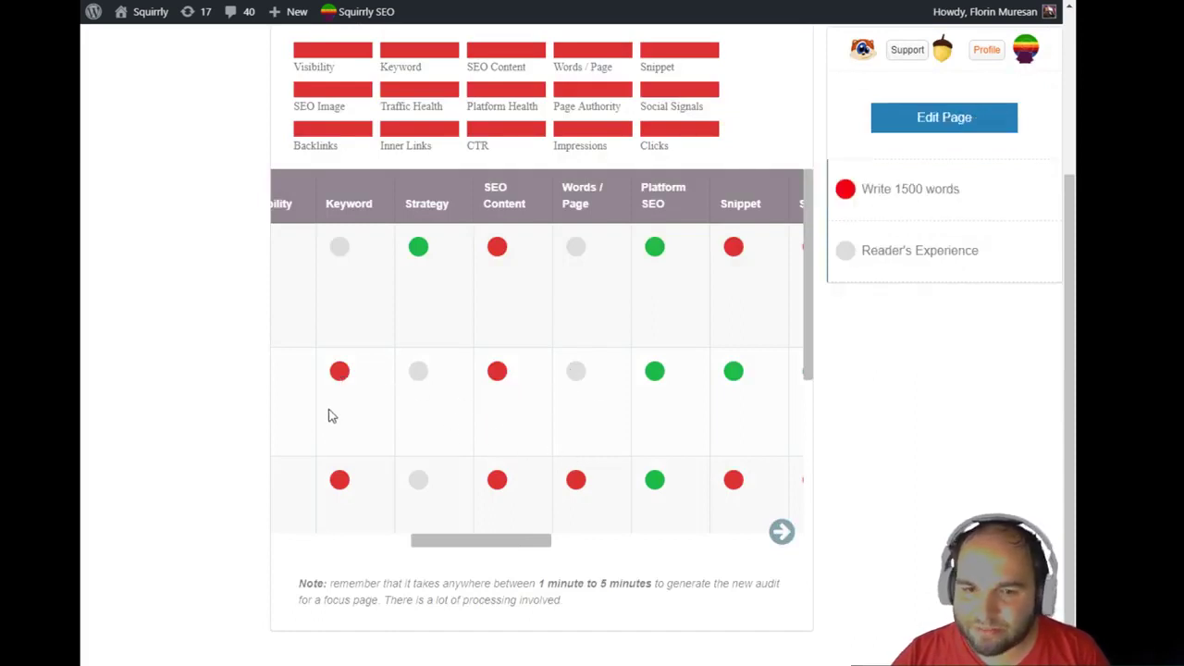
{"action": "left_click", "coordinate": [339, 371]}
{"action": "left_click", "coordinate": [574, 372]}
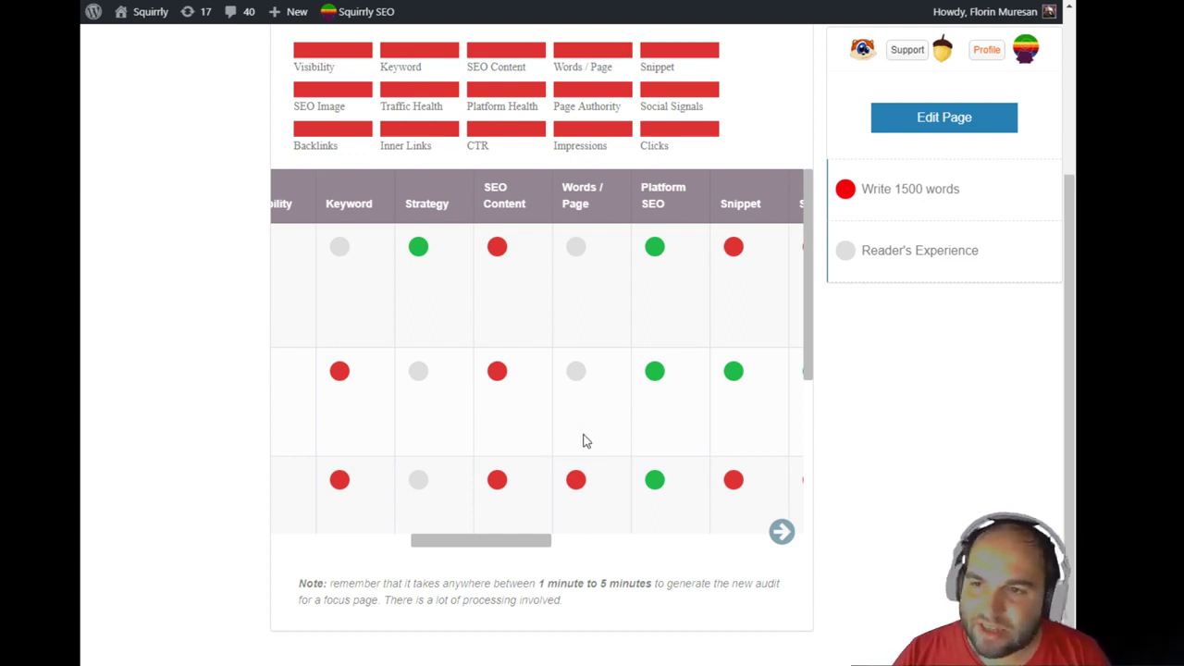
{"action": "scroll", "coordinate": [986, 471], "scroll_direction": "up", "scroll_amount": 3}
{"action": "scroll", "coordinate": [986, 471], "scroll_direction": "down", "scroll_amount": 3}
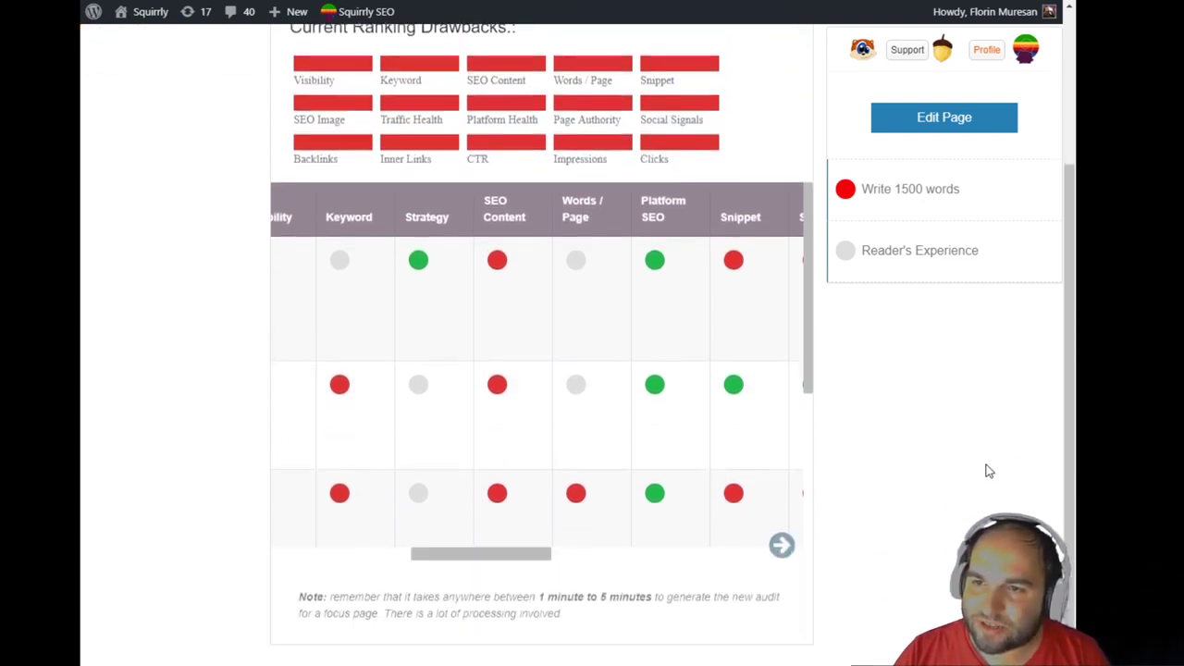
{"action": "scroll", "coordinate": [987, 472], "scroll_direction": "up", "scroll_amount": 1}
{"action": "scroll", "coordinate": [986, 471], "scroll_direction": "up", "scroll_amount": 2}
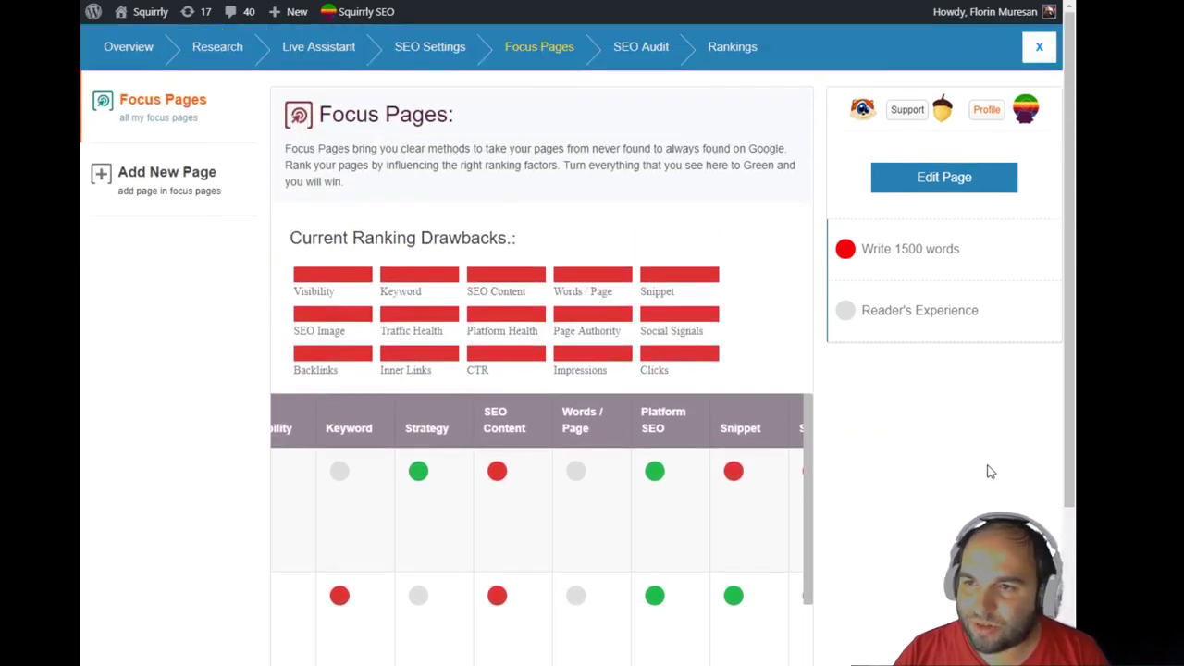
{"action": "scroll", "coordinate": [987, 471], "scroll_direction": "down", "scroll_amount": 1}
{"action": "scroll", "coordinate": [988, 472], "scroll_direction": "down", "scroll_amount": 1}
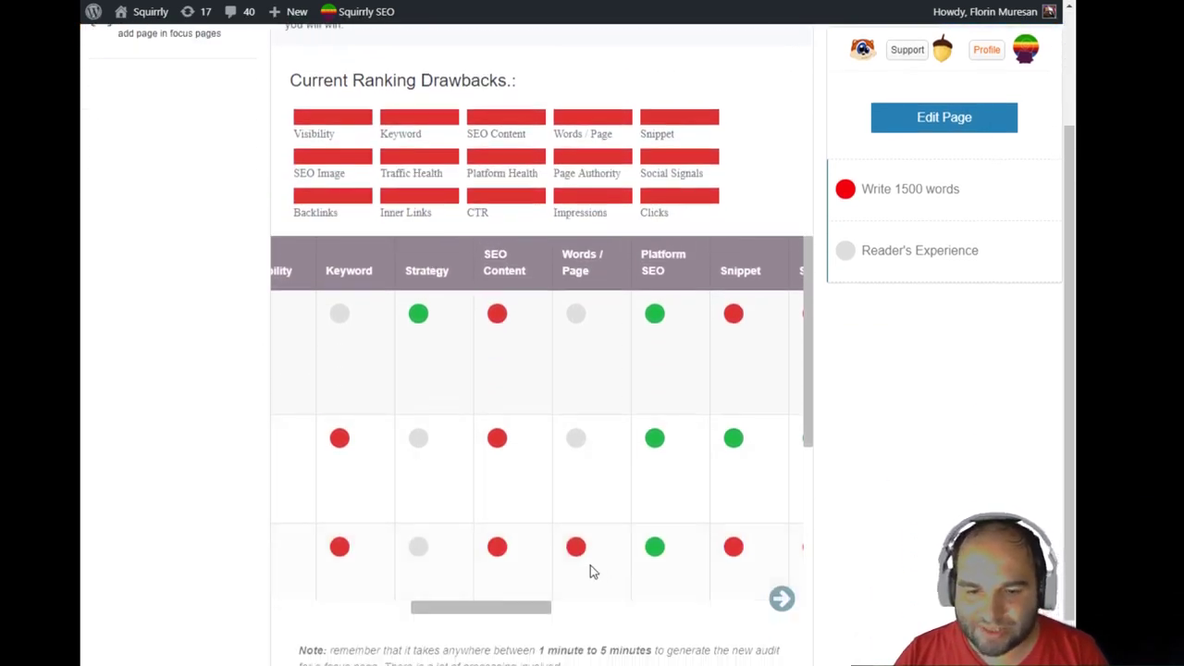
Read the details of the Reader's Experience task in the Market Samurai page's Words / Page section.
{"action": "left_click_drag", "start_coordinate": [516, 610], "coordinate": [548, 612]}
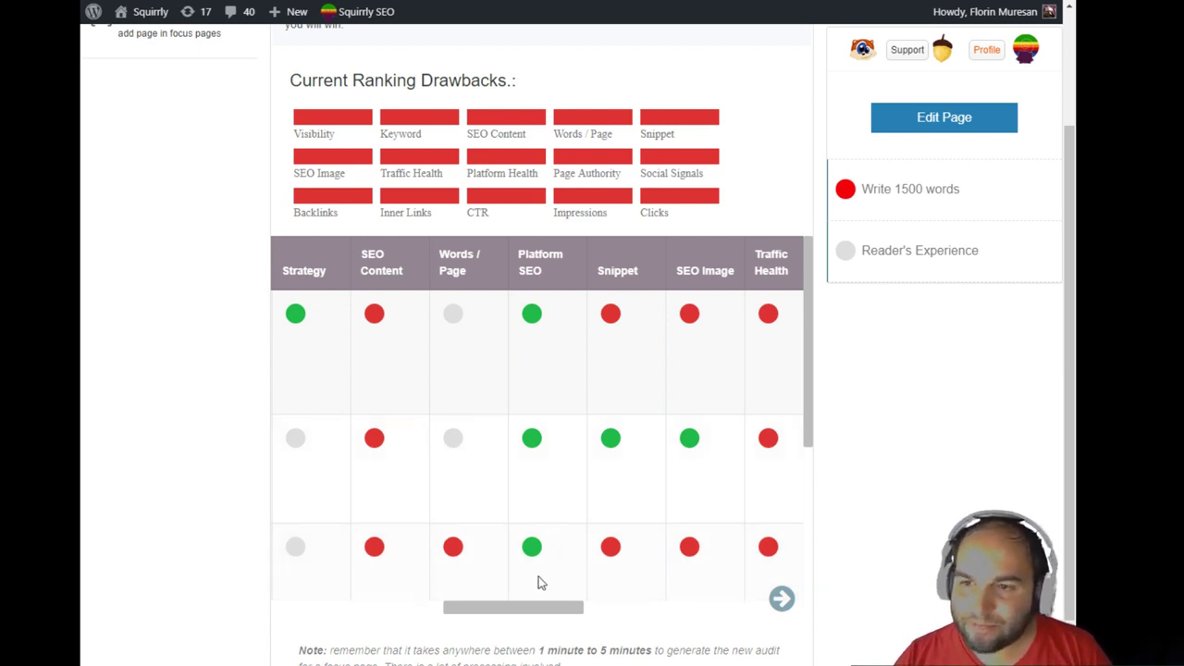
{"action": "left_click_drag", "start_coordinate": [507, 614], "coordinate": [524, 614]}
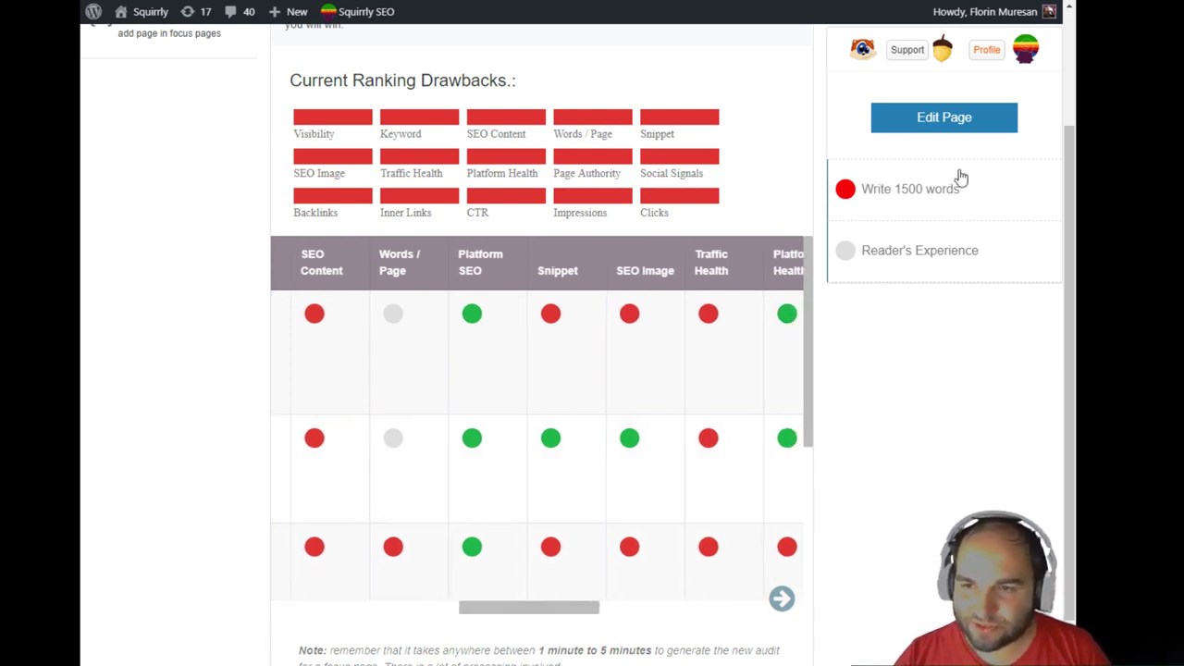
{"action": "left_click", "coordinate": [911, 252]}
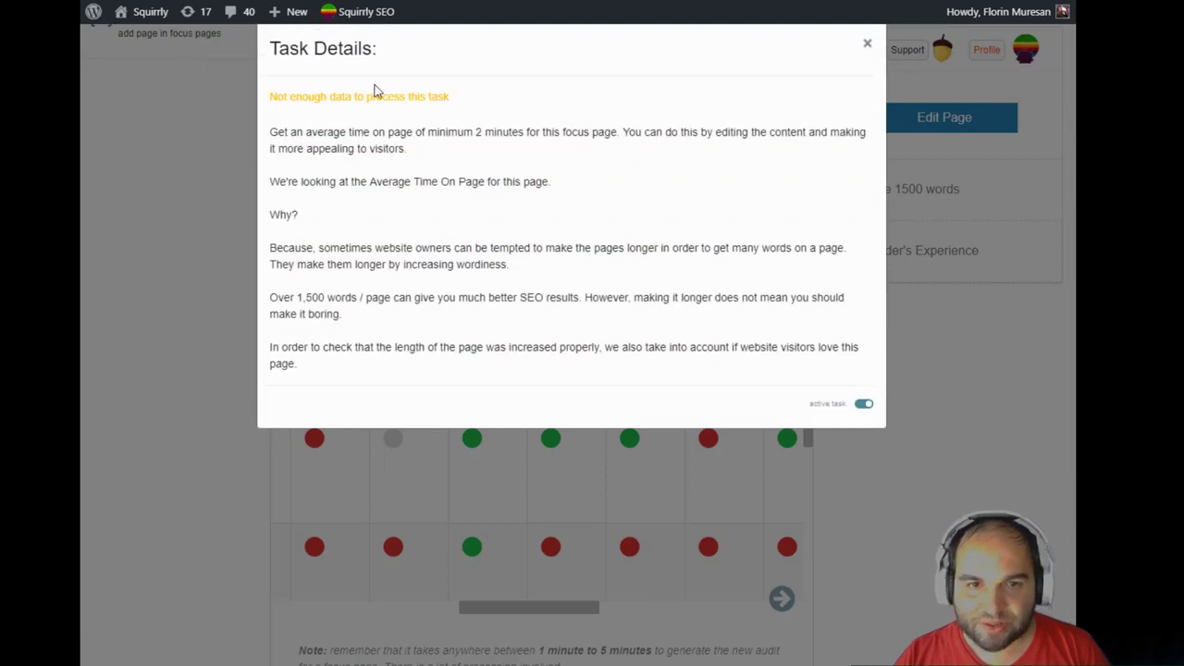
{"action": "left_click_drag", "start_coordinate": [271, 96], "coordinate": [475, 103]}
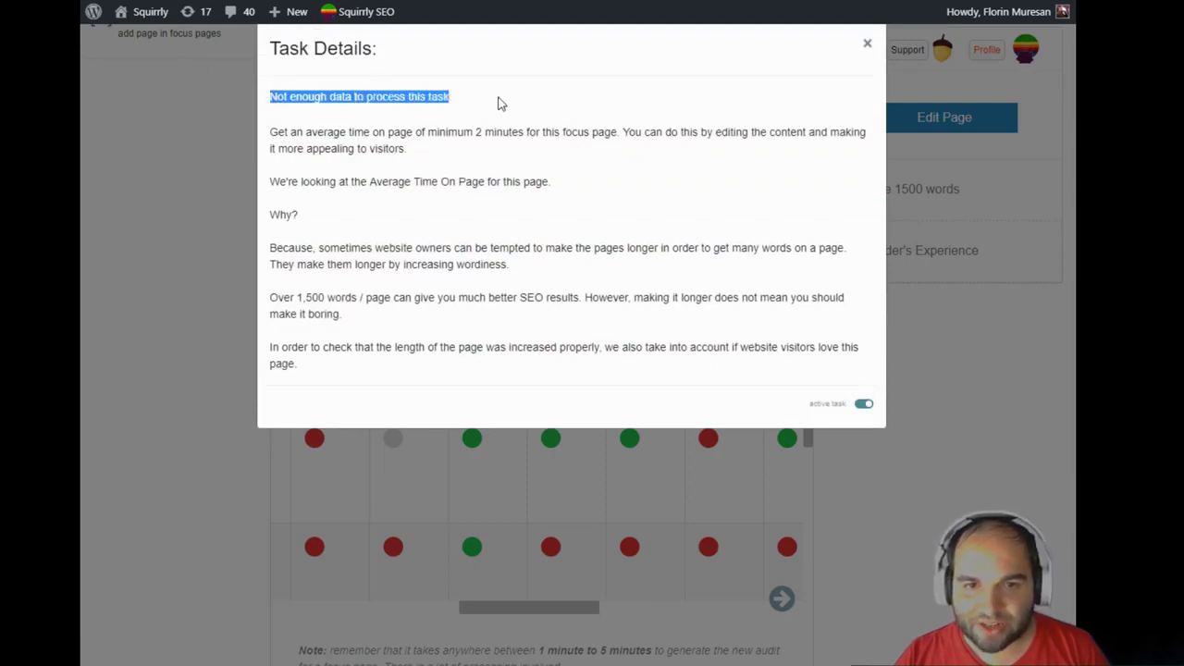
{"action": "left_click", "coordinate": [992, 420]}
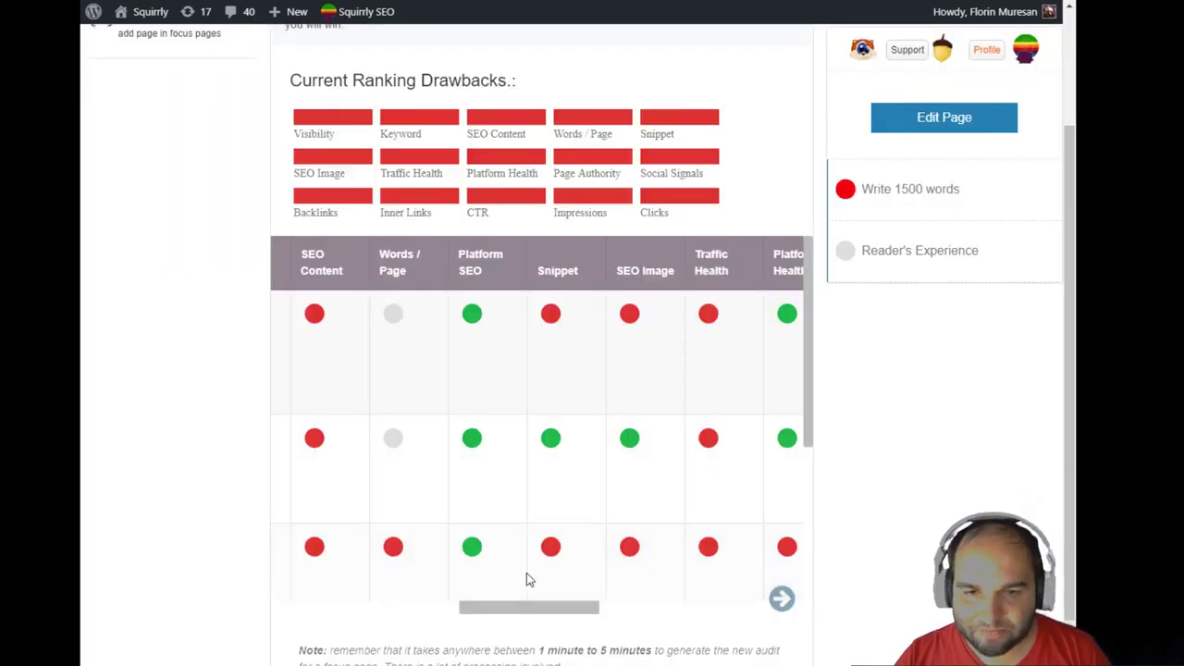
Review the Traffic Health tasks of the Market Samurai alternative page.
{"action": "left_click_drag", "start_coordinate": [505, 610], "coordinate": [537, 613]}
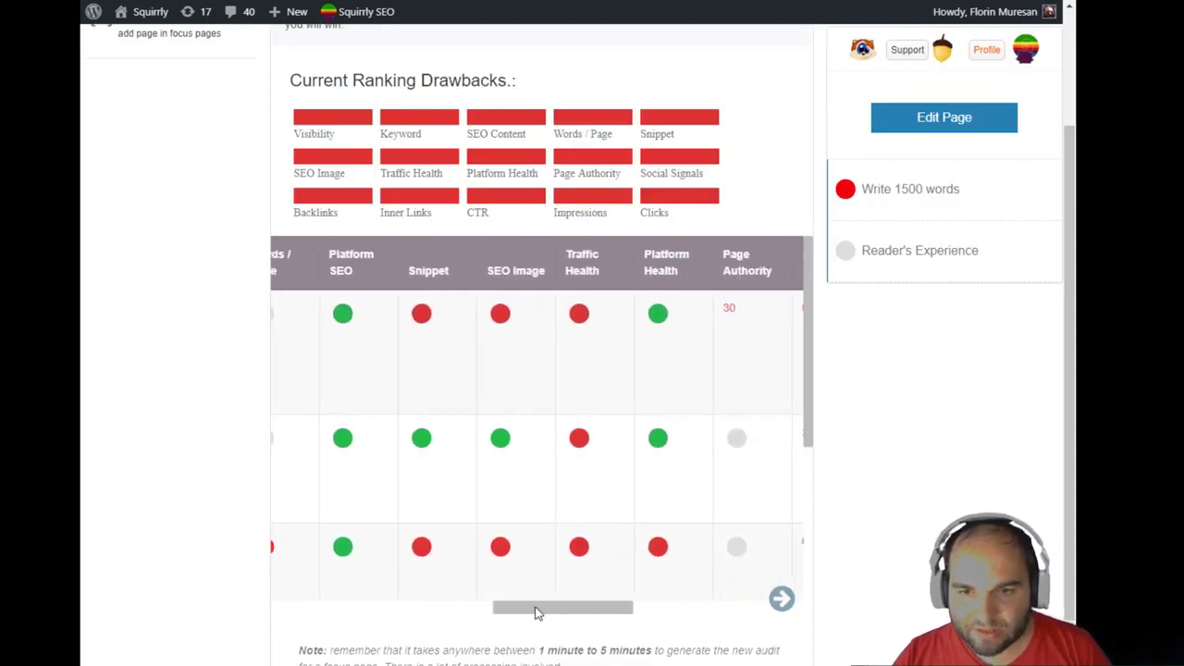
{"action": "left_click", "coordinate": [572, 436]}
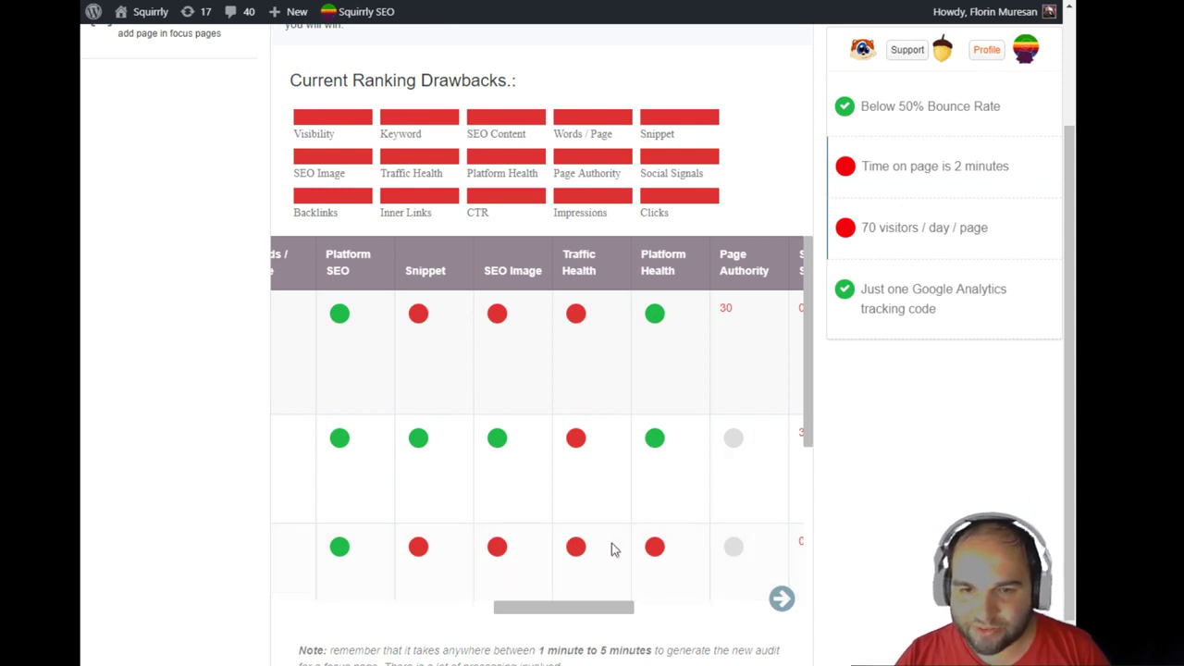
{"action": "left_click_drag", "start_coordinate": [585, 609], "coordinate": [559, 612]}
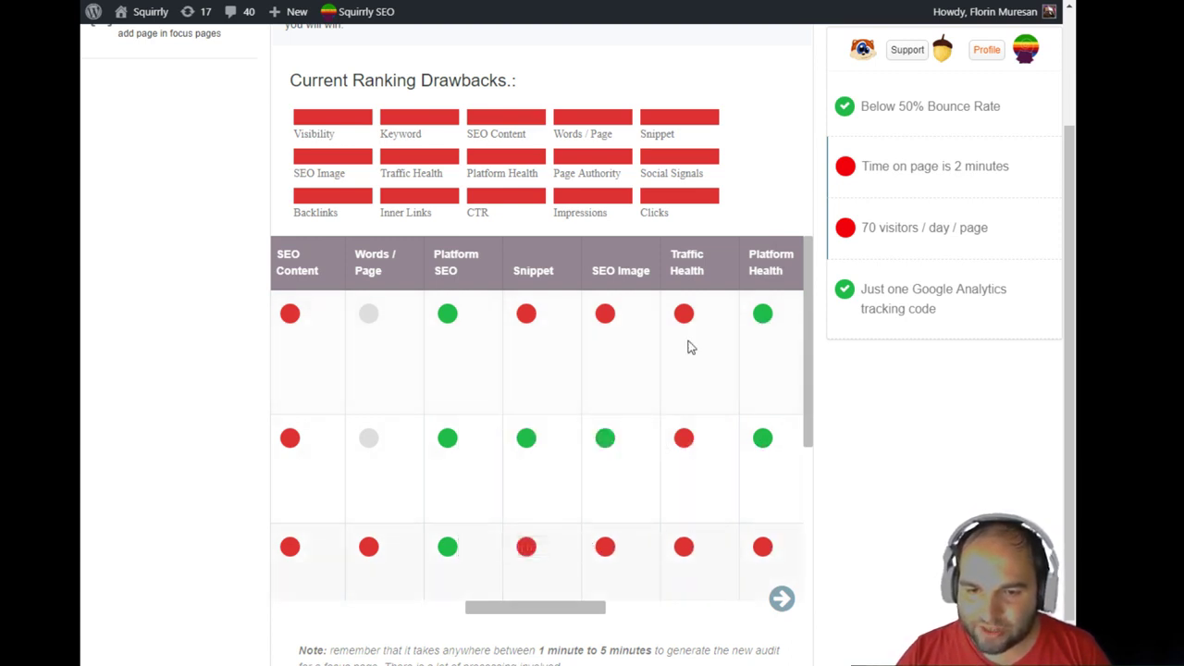
{"action": "mouse_move", "coordinate": [687, 318]}
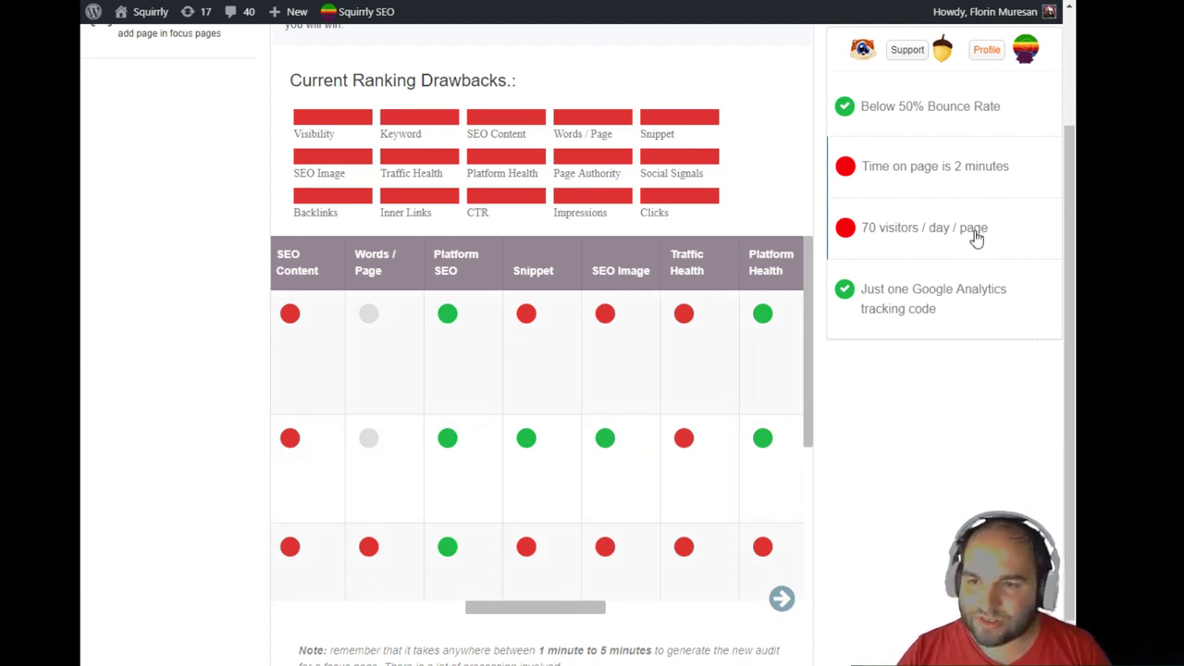
Read the current views and explanation in the details of the 70 visitors / day / page task.
{"action": "left_click", "coordinate": [913, 227]}
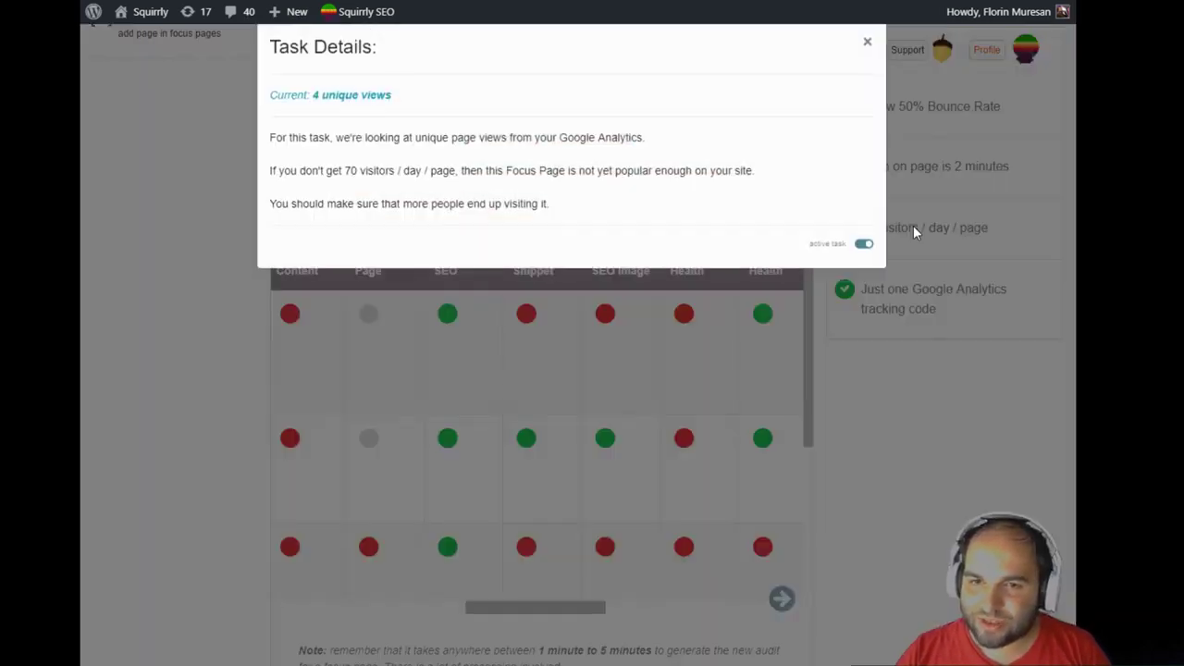
{"action": "left_click_drag", "start_coordinate": [278, 96], "coordinate": [441, 108]}
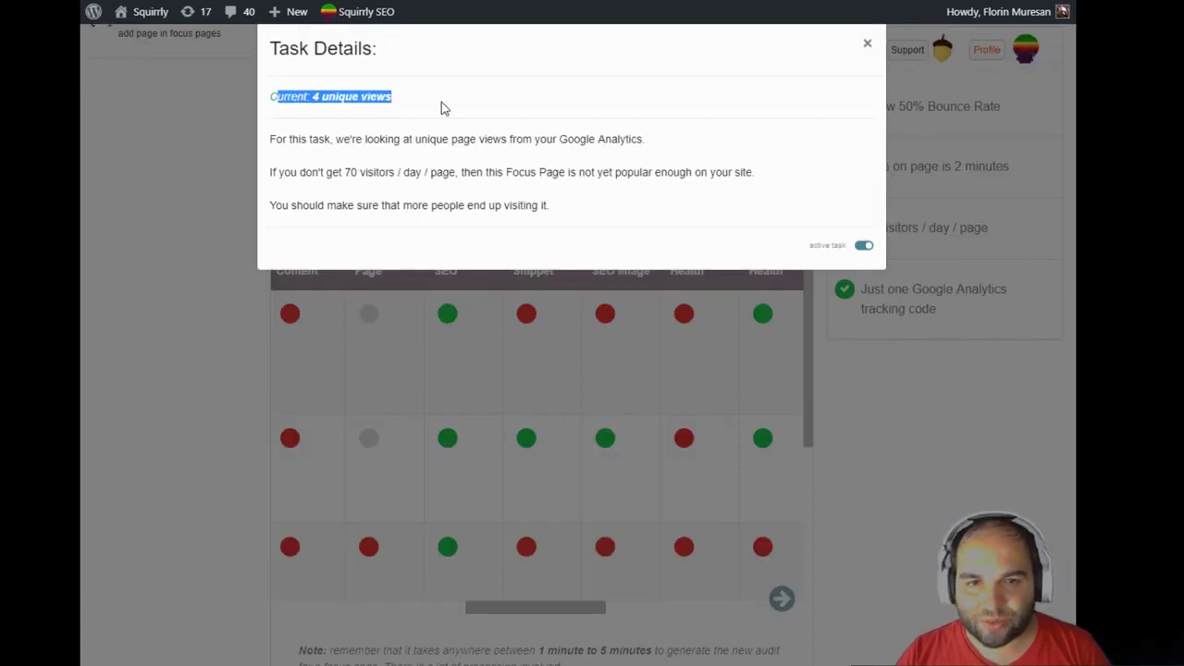
{"action": "left_click", "coordinate": [442, 107]}
{"action": "left_click_drag", "start_coordinate": [281, 140], "coordinate": [602, 233]}
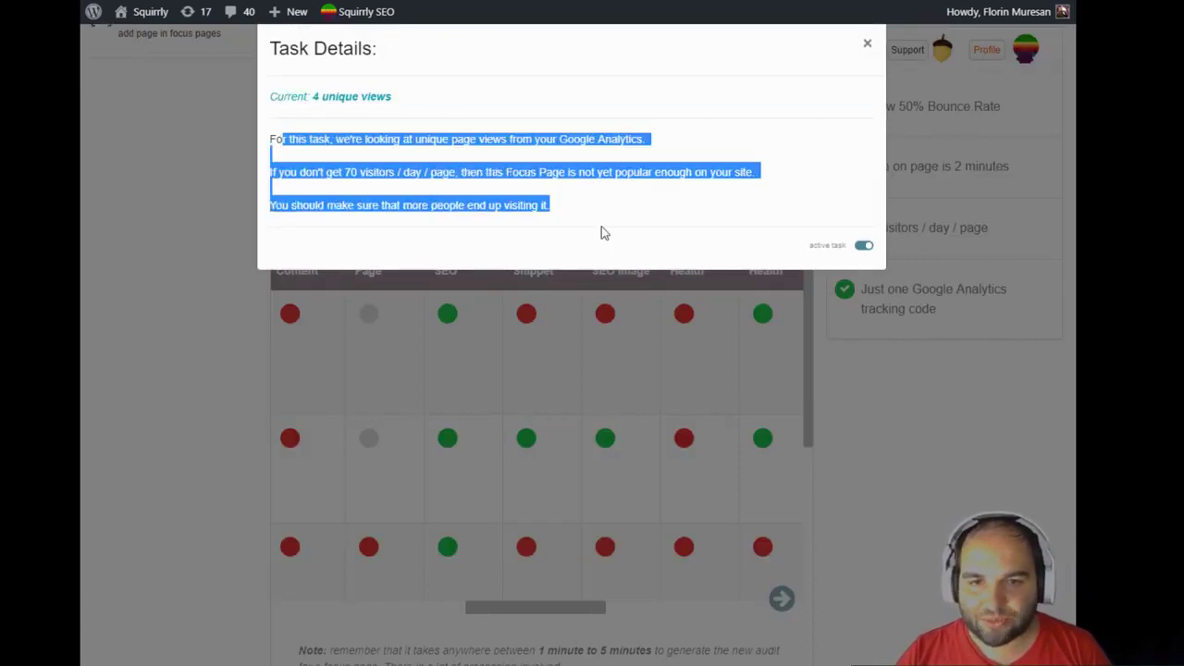
{"action": "left_click", "coordinate": [903, 389]}
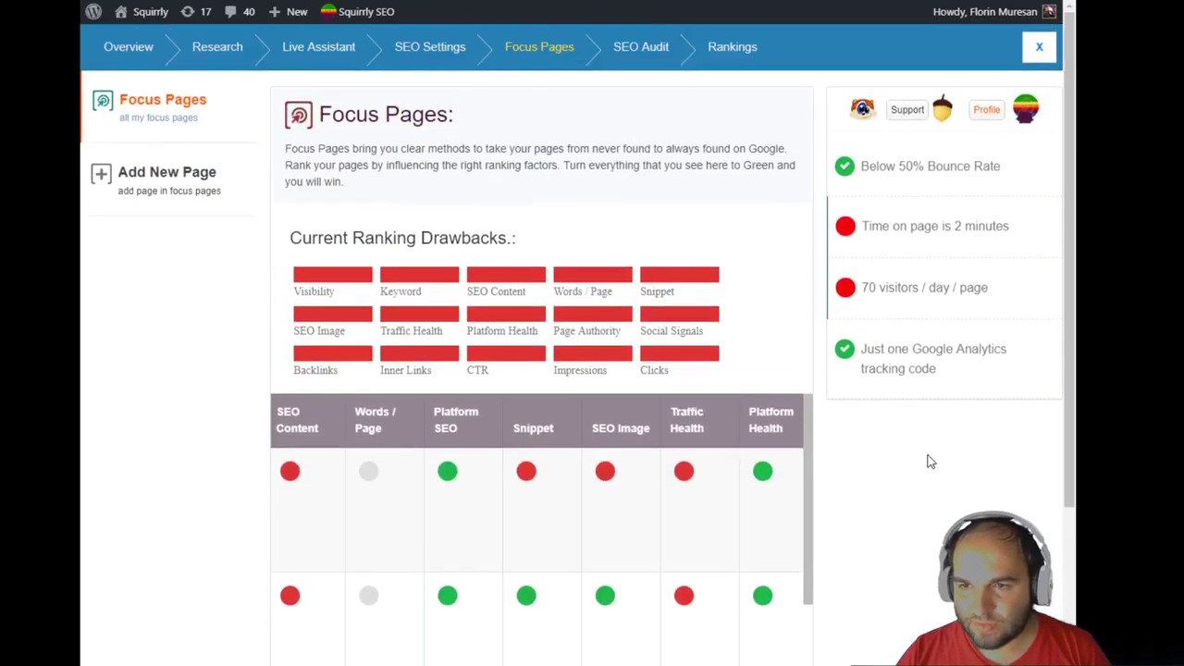
Check the SEO Image, Platform SEO, Words / Page and SEO Content tasks of the marketing team structure case study page.
{"action": "scroll", "coordinate": [929, 461], "scroll_direction": "down", "scroll_amount": 1}
{"action": "left_click", "coordinate": [611, 394]}
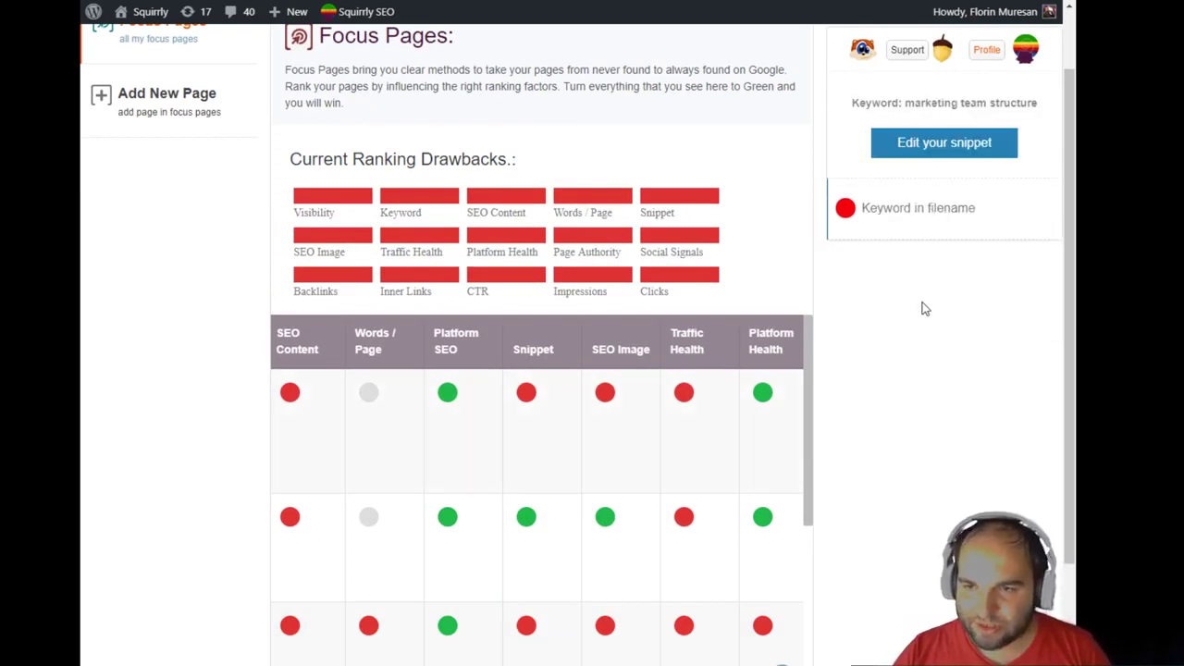
{"action": "left_click", "coordinate": [448, 394]}
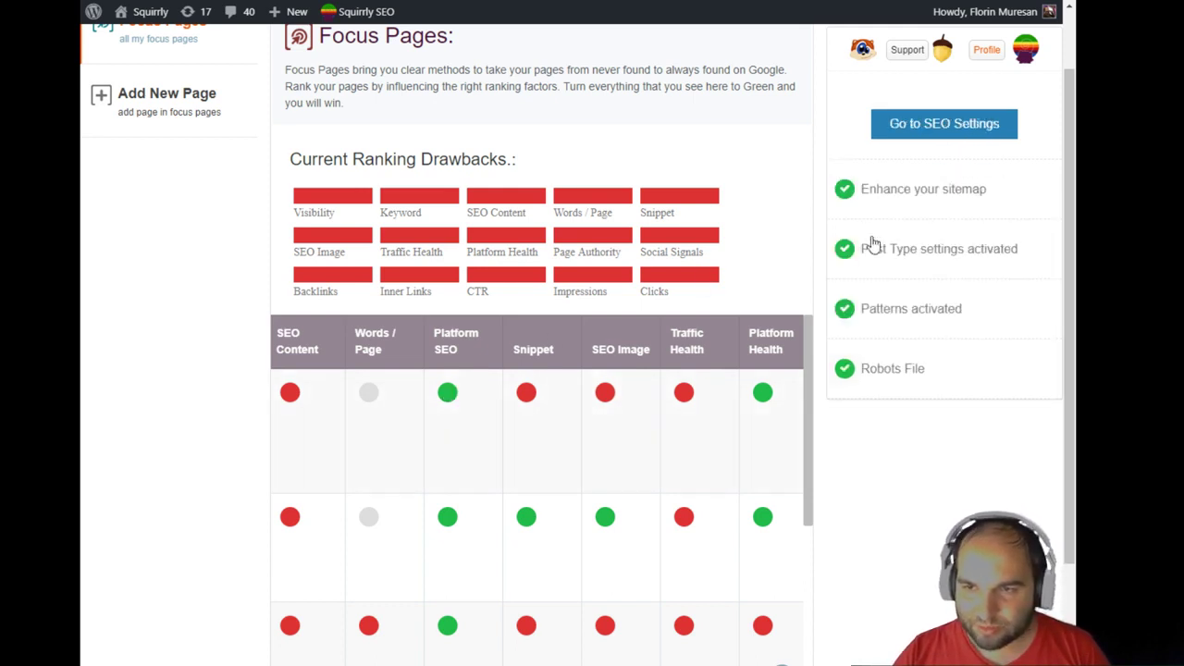
{"action": "left_click", "coordinate": [369, 393]}
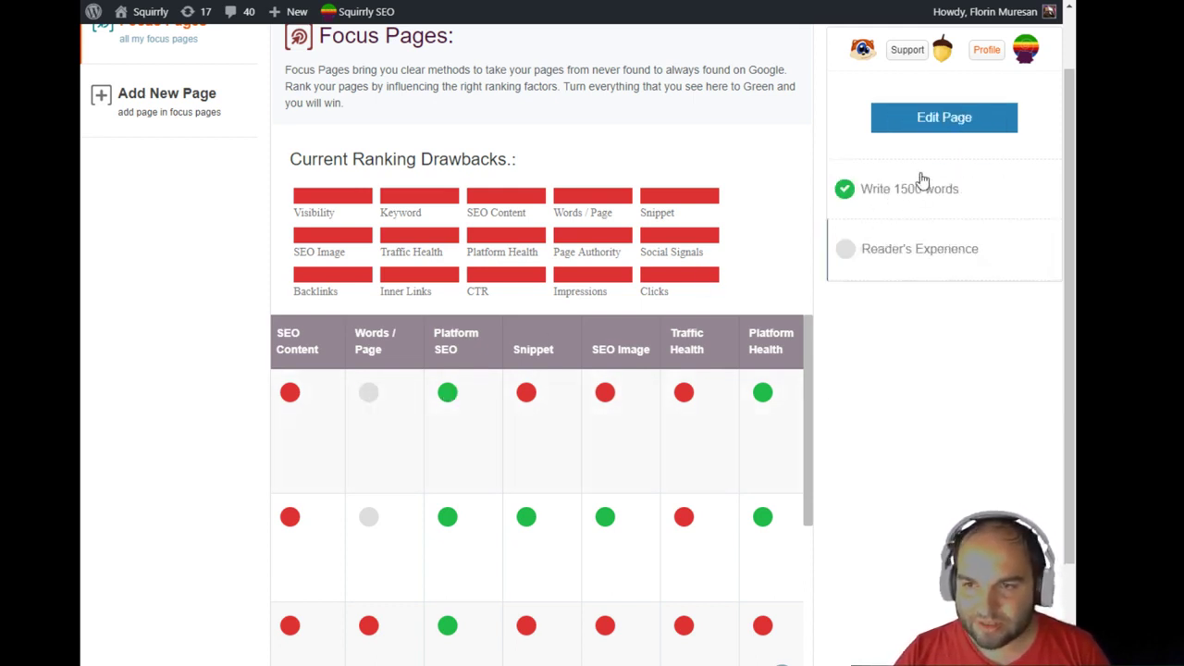
{"action": "left_click", "coordinate": [291, 396]}
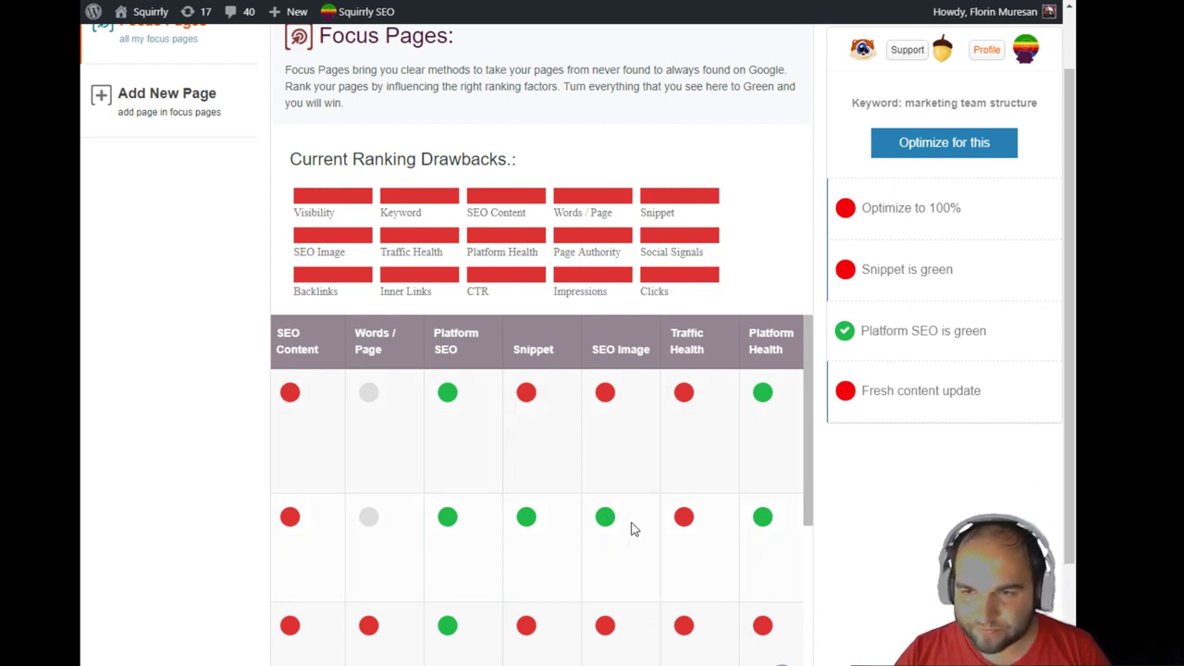
Read the last update date and the reasoning in the case study page's Fresh content update task details.
{"action": "scroll", "coordinate": [632, 528], "scroll_direction": "down", "scroll_amount": 1}
{"action": "scroll", "coordinate": [632, 528], "scroll_direction": "up", "scroll_amount": 1}
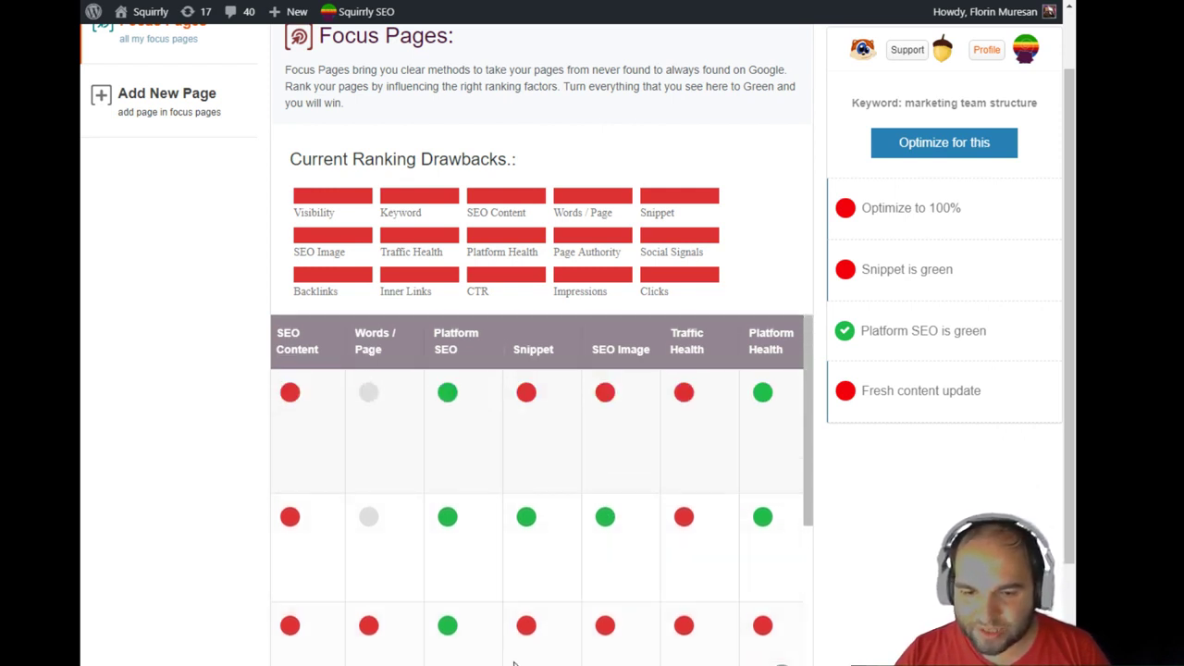
{"action": "left_click", "coordinate": [920, 391]}
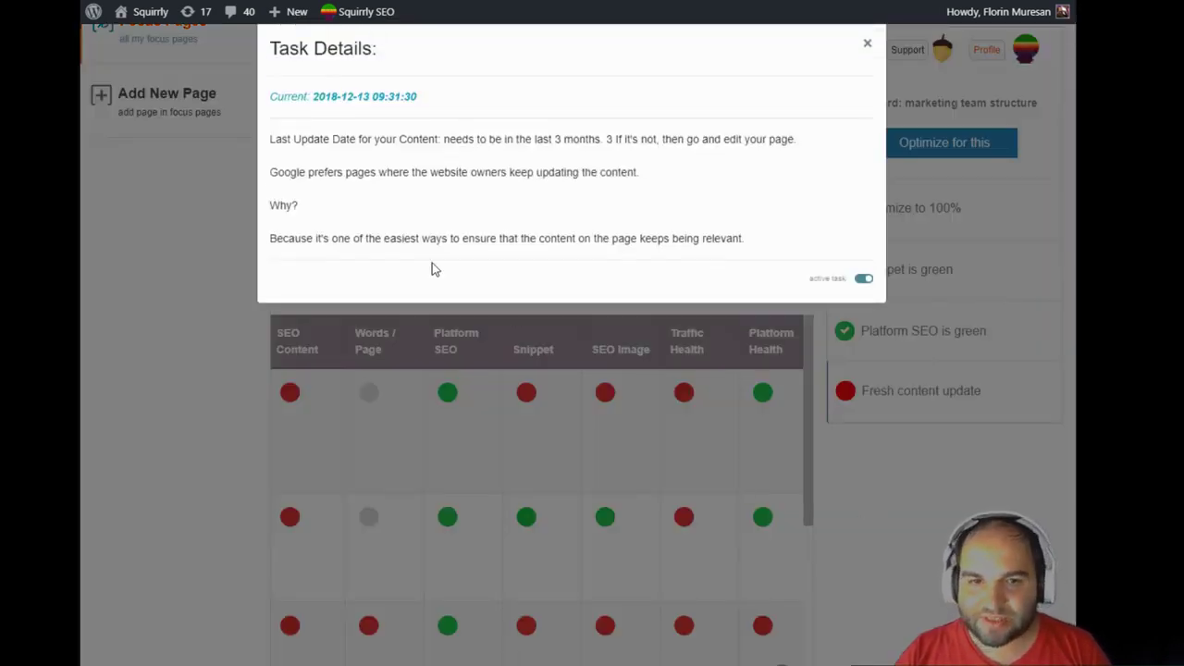
{"action": "left_click_drag", "start_coordinate": [270, 96], "coordinate": [426, 100]}
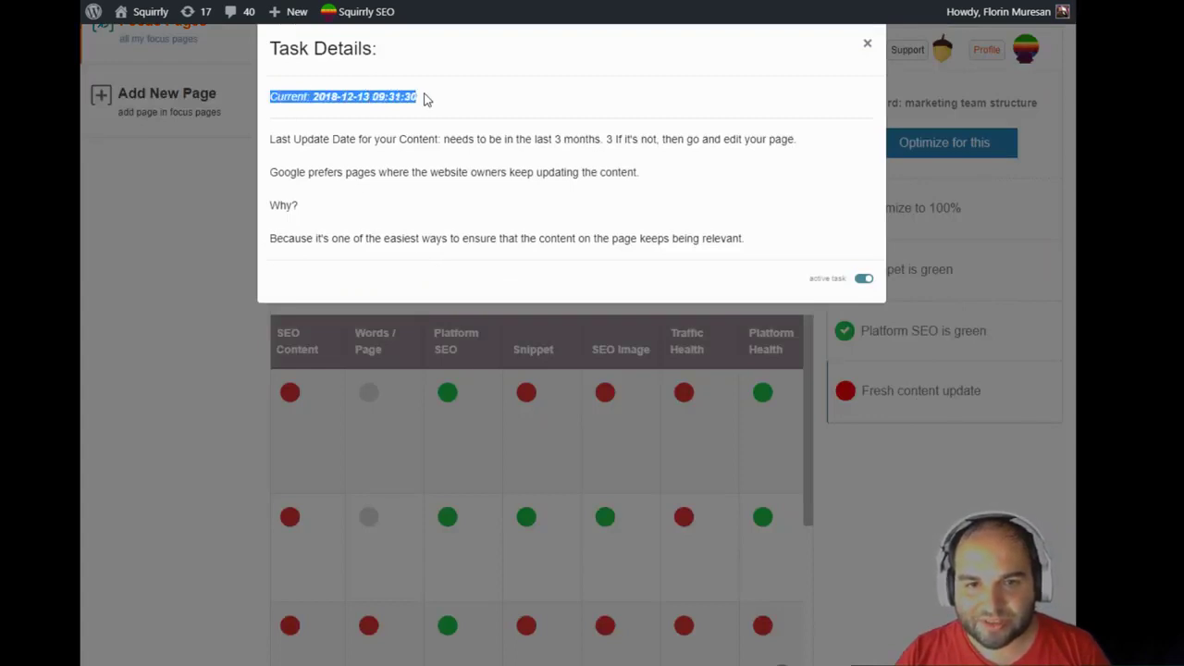
{"action": "left_click", "coordinate": [525, 196]}
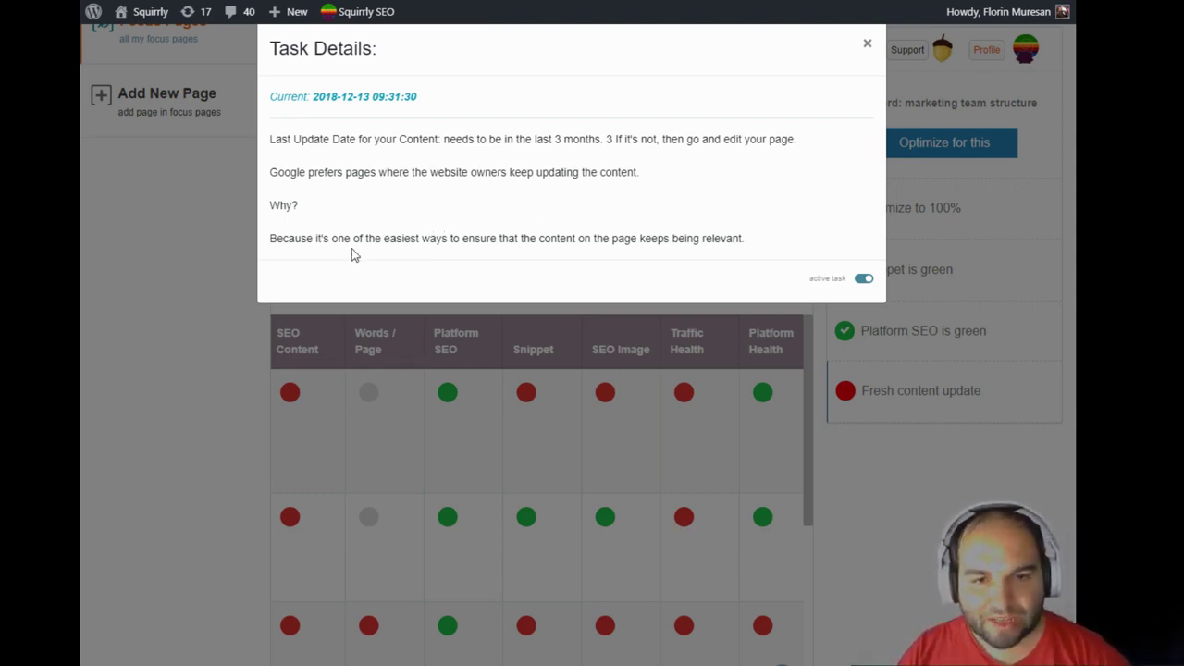
{"action": "left_click_drag", "start_coordinate": [269, 238], "coordinate": [756, 239]}
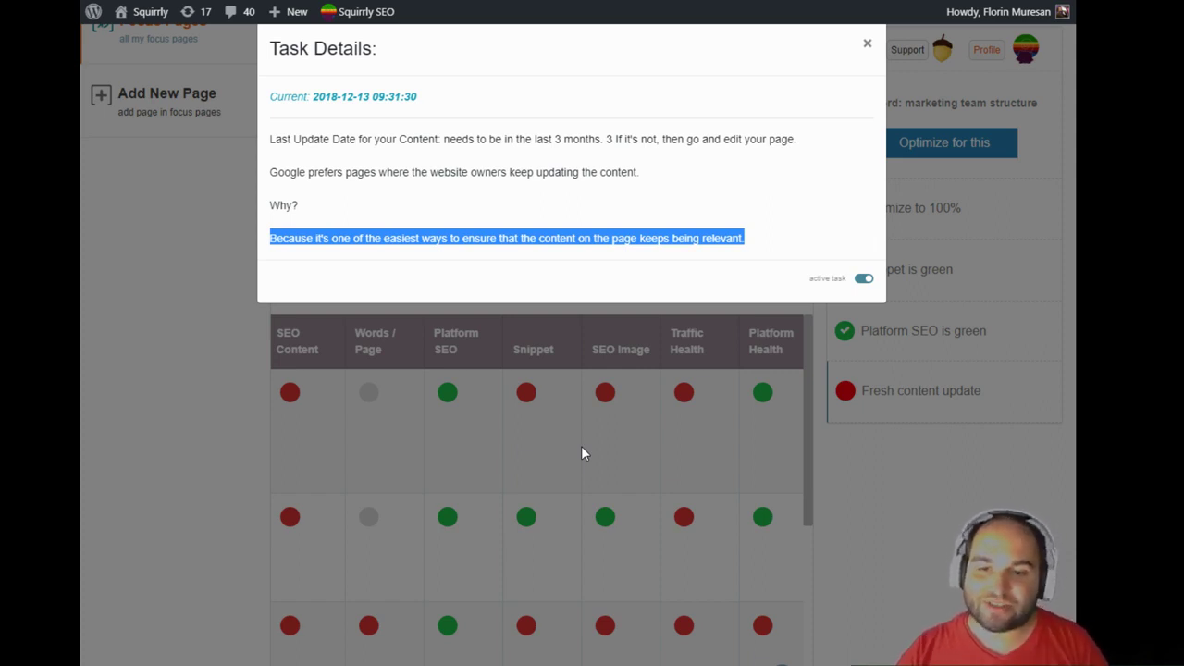
{"action": "left_click", "coordinate": [636, 479]}
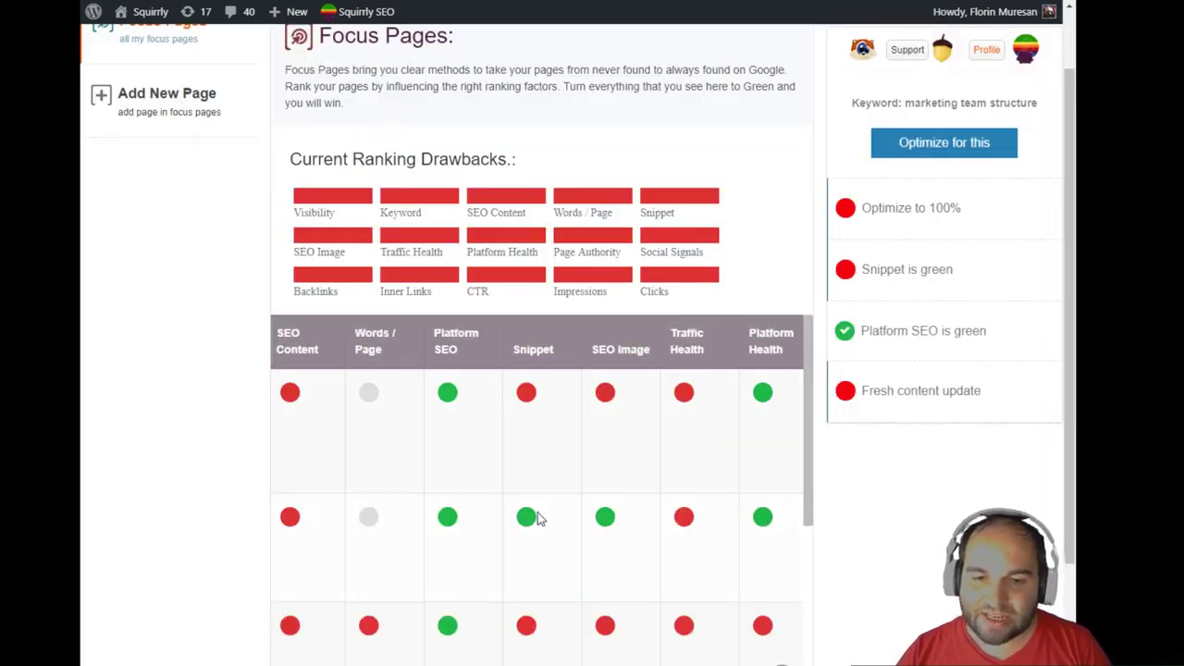
Review the lower focus pages' audit results across the table, from Strategy through Page Authority and Social Signals to CTR, Impressions and Clicks.
{"action": "scroll", "coordinate": [534, 515], "scroll_direction": "down", "scroll_amount": 1}
{"action": "scroll", "coordinate": [275, 527], "scroll_direction": "down", "scroll_amount": 2}
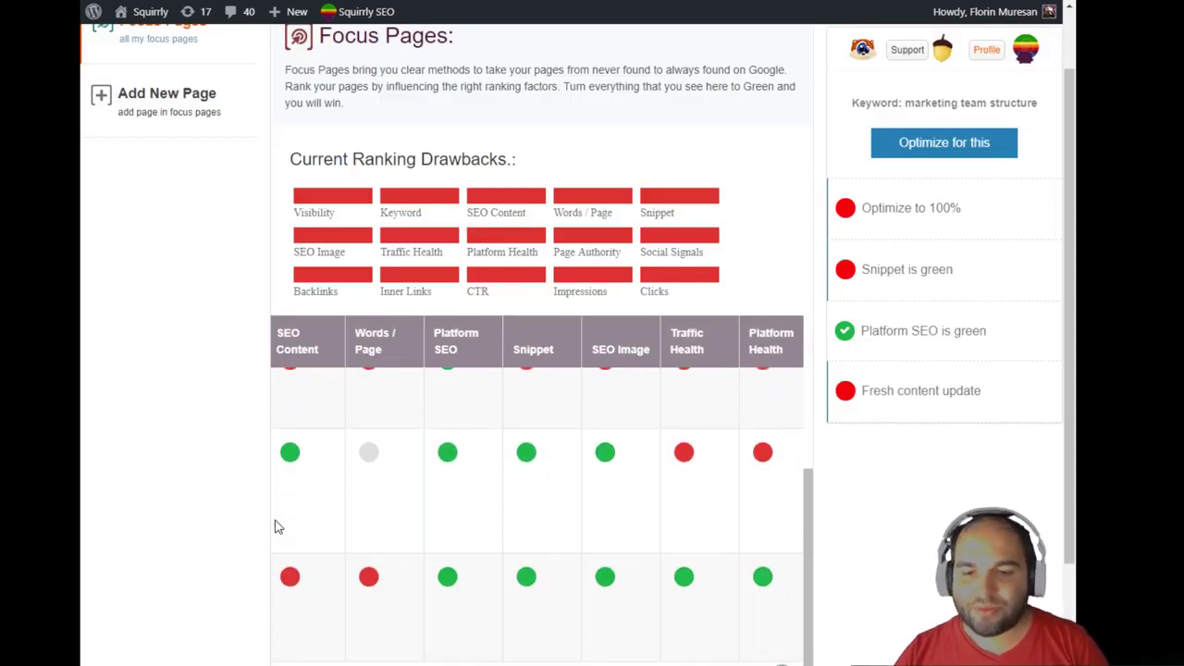
{"action": "scroll", "coordinate": [274, 525], "scroll_direction": "down", "scroll_amount": 2}
{"action": "scroll", "coordinate": [275, 524], "scroll_direction": "up", "scroll_amount": 1}
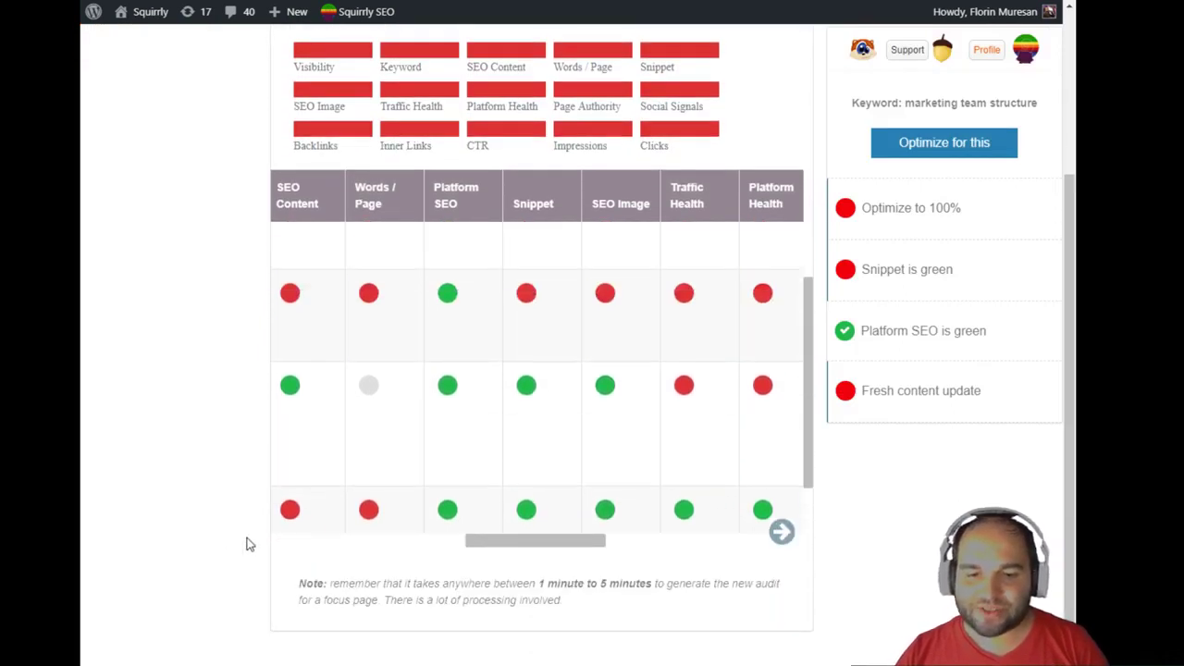
{"action": "left_click_drag", "start_coordinate": [525, 547], "coordinate": [575, 550]}
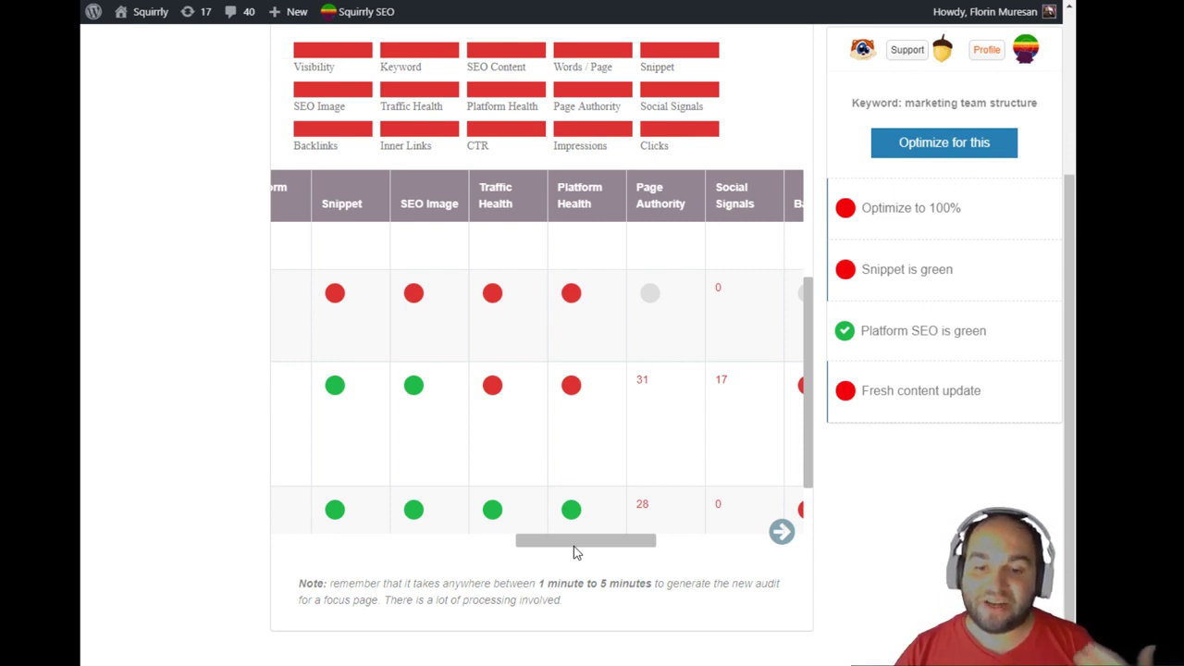
{"action": "left_click_drag", "start_coordinate": [573, 546], "coordinate": [499, 549]}
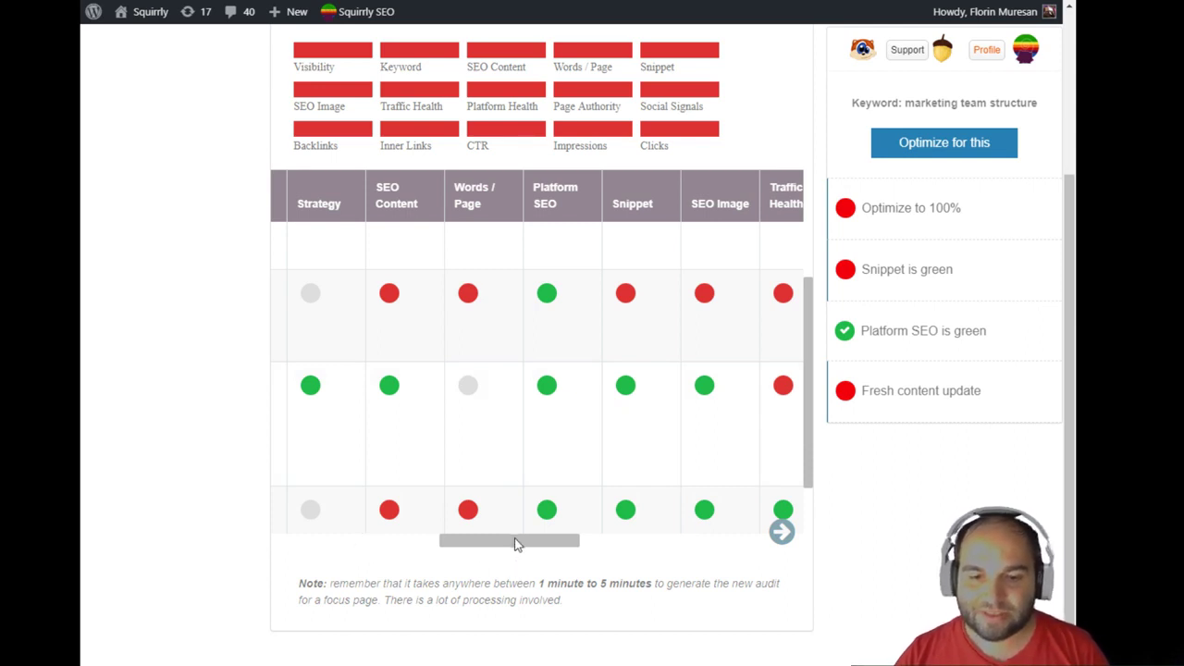
{"action": "left_click_drag", "start_coordinate": [518, 542], "coordinate": [623, 543]}
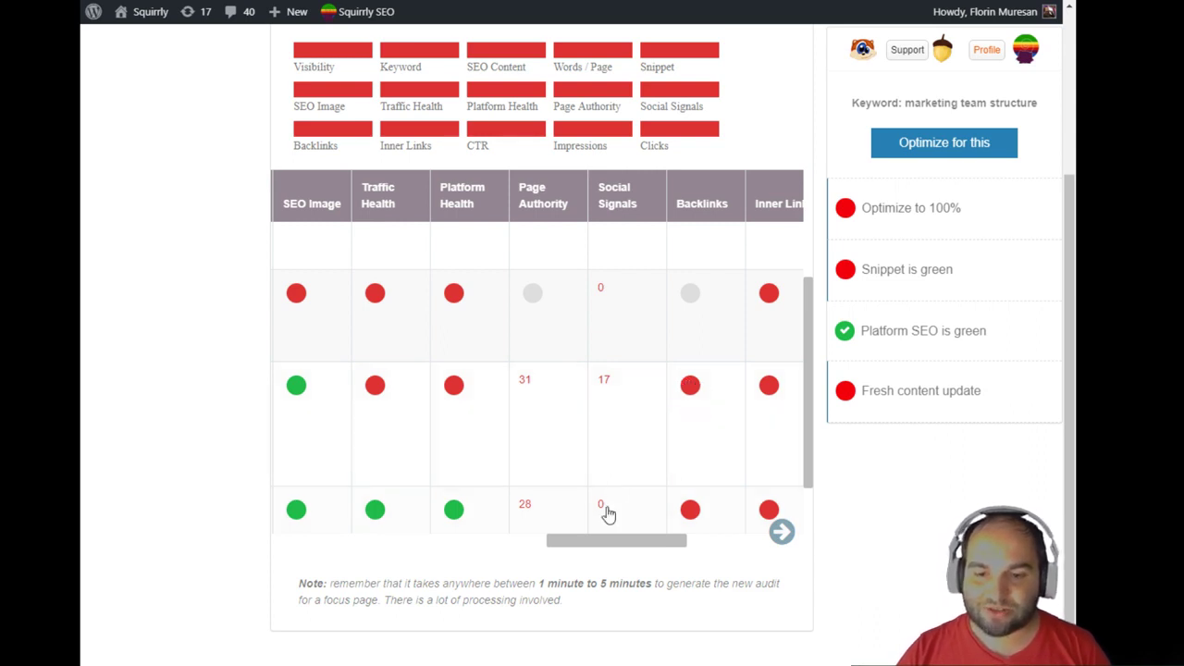
{"action": "mouse_move", "coordinate": [612, 547]}
{"action": "left_mouse_down"}
{"action": "mouse_move", "coordinate": [654, 544]}
{"action": "mouse_move", "coordinate": [416, 545]}
{"action": "mouse_move", "coordinate": [735, 548]}
{"action": "left_mouse_up"}
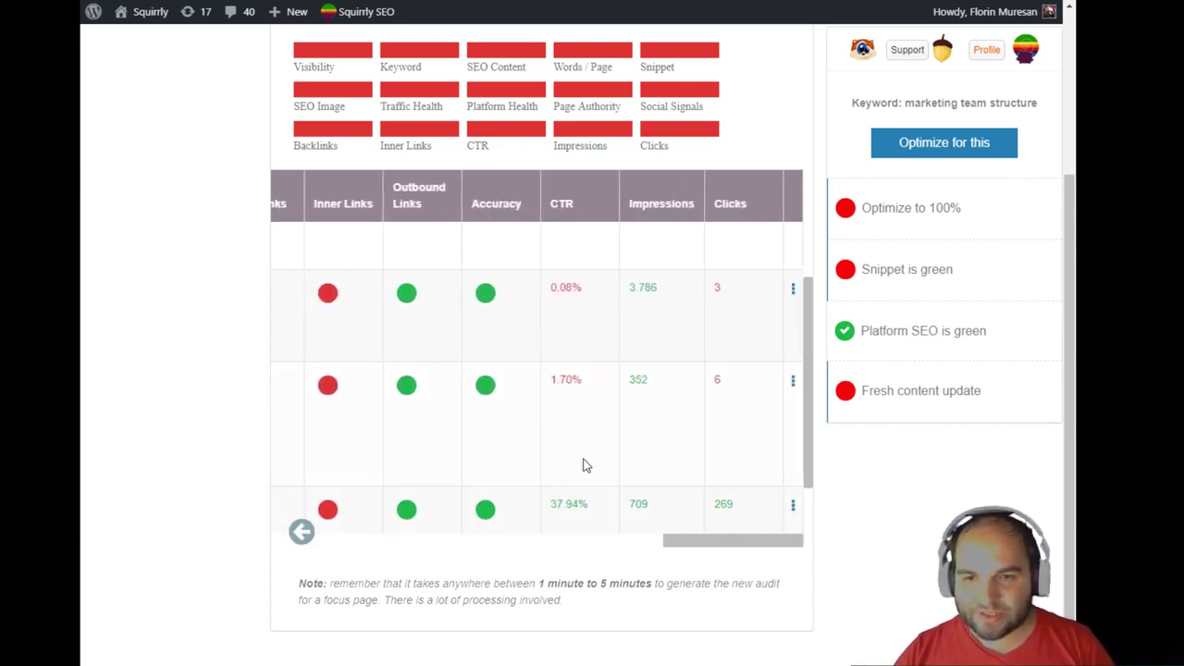
Open the Google Rankings section and filter the tracked keywords by "serp".
{"action": "scroll", "coordinate": [256, 457], "scroll_direction": "up", "scroll_amount": 3}
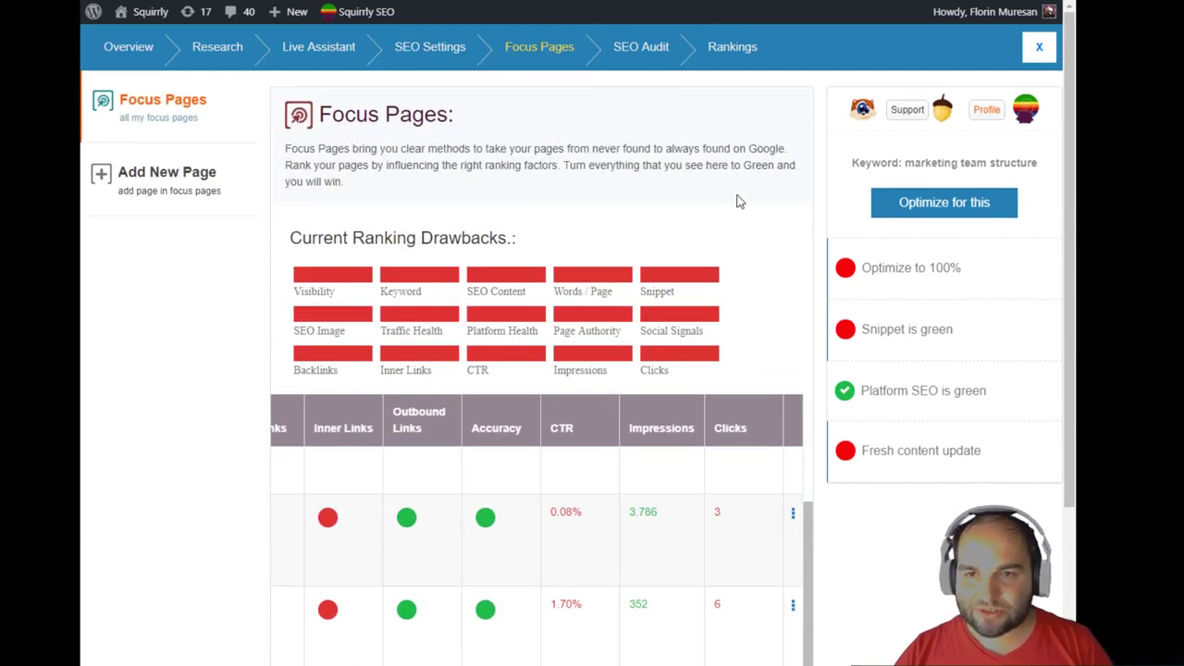
{"action": "left_click", "coordinate": [739, 48]}
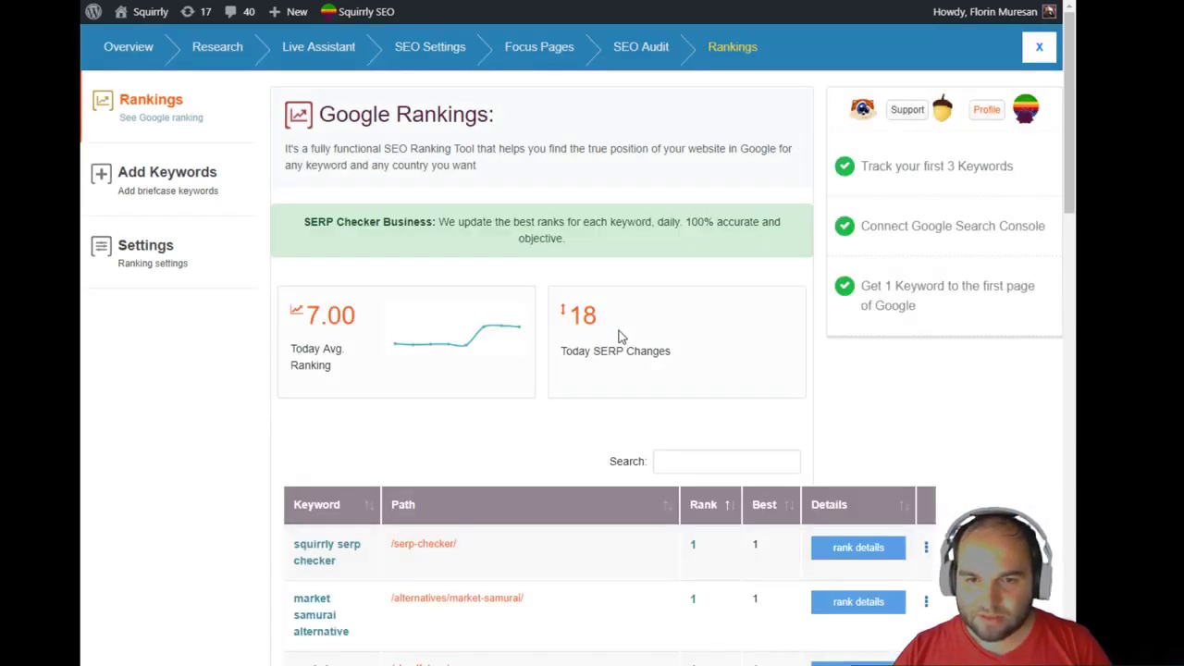
{"action": "scroll", "coordinate": [622, 352], "scroll_direction": "down", "scroll_amount": 1}
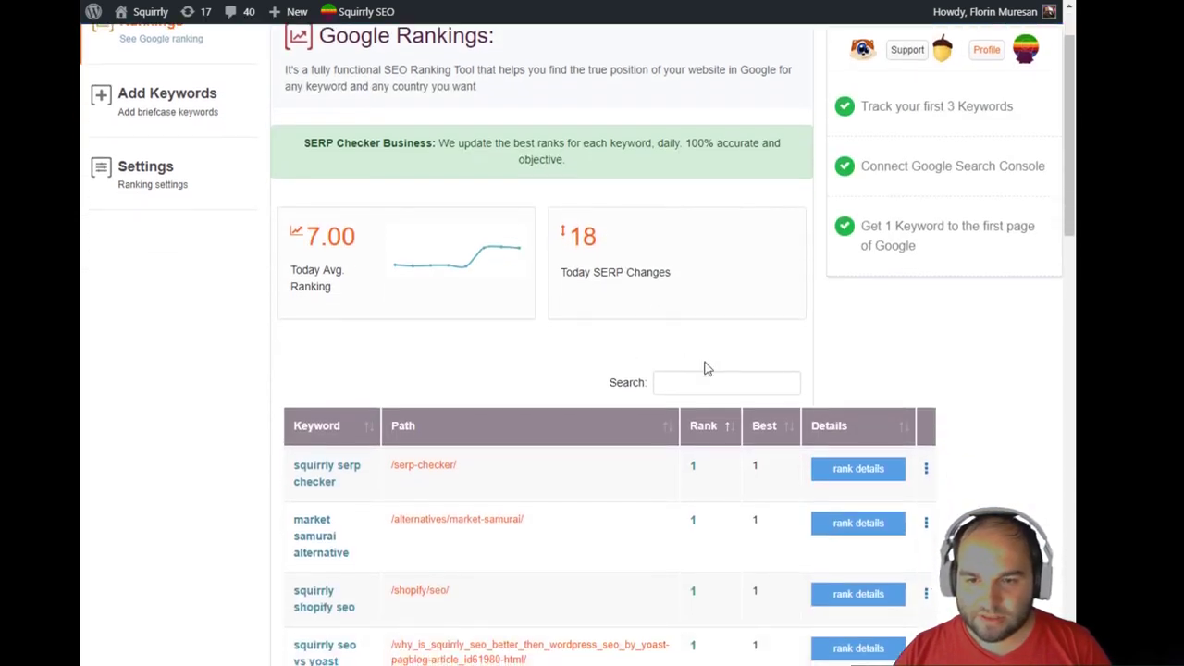
{"action": "left_click", "coordinate": [707, 381]}
{"action": "type", "text": "serp"}
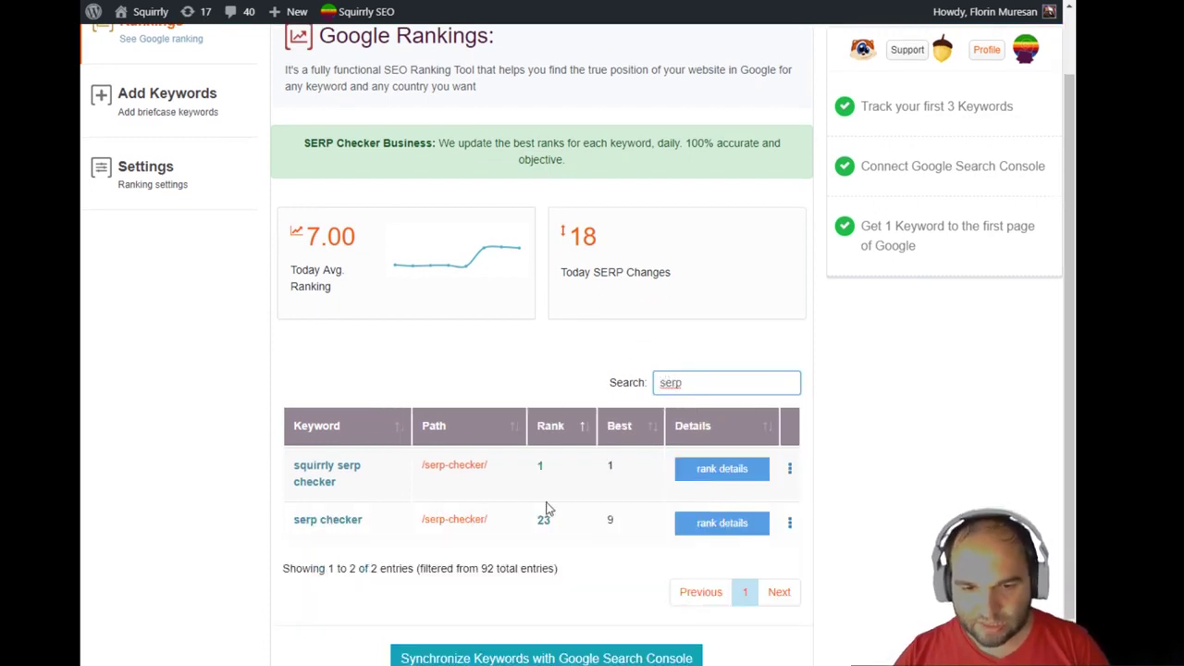
Compare the current rank and best rank of the "serp checker" keyword.
{"action": "left_click", "coordinate": [581, 525]}
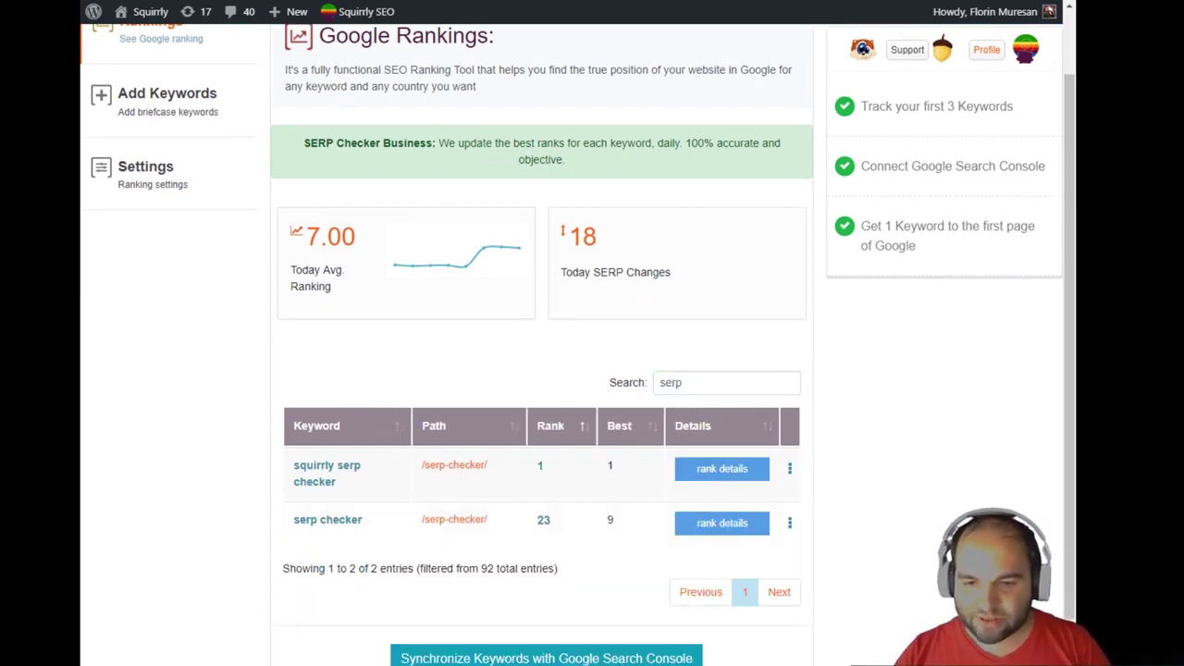
{"action": "double_click", "coordinate": [610, 520]}
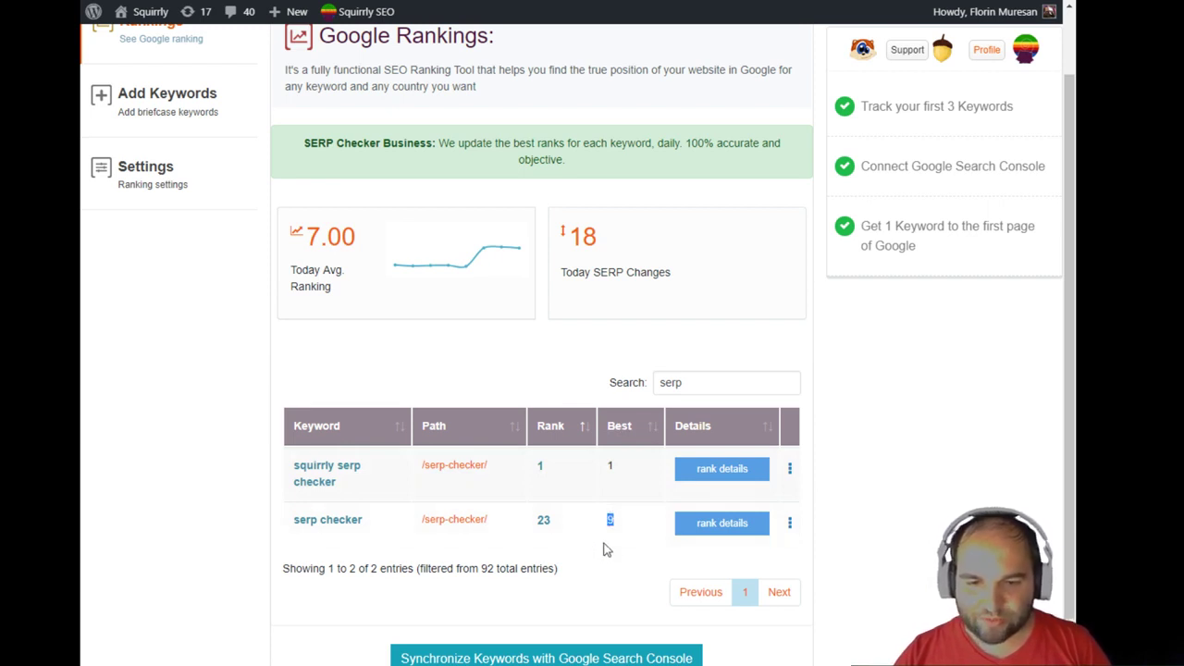
{"action": "left_click_drag", "start_coordinate": [555, 521], "coordinate": [531, 525]}
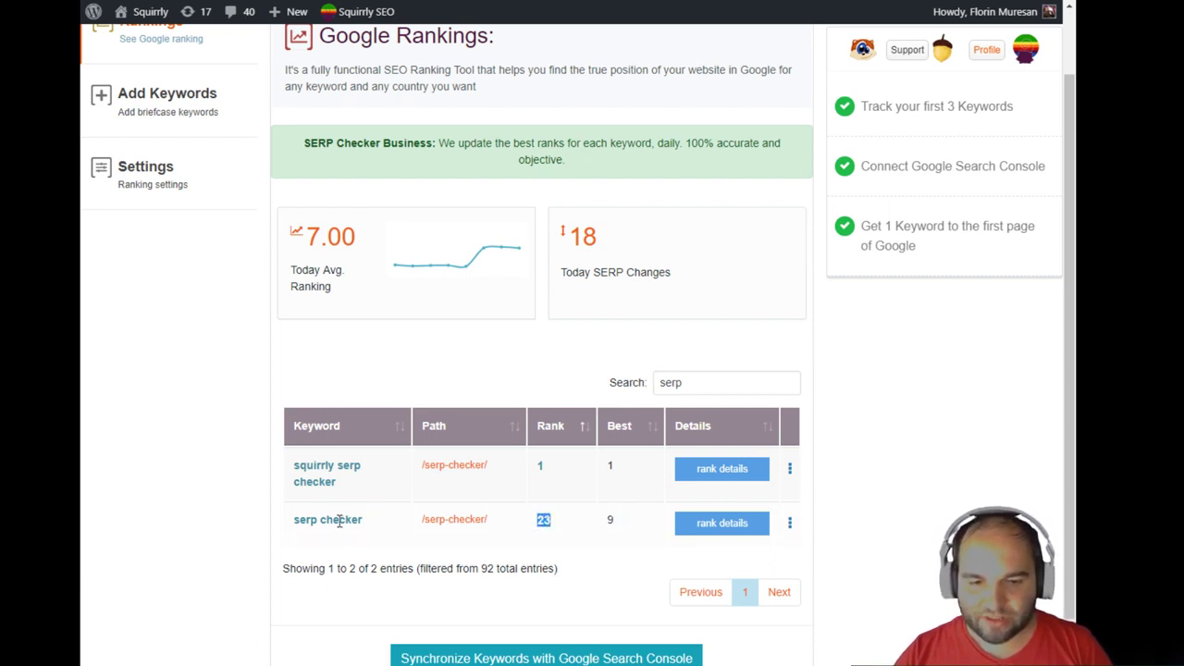
{"action": "left_click_drag", "start_coordinate": [362, 520], "coordinate": [292, 520]}
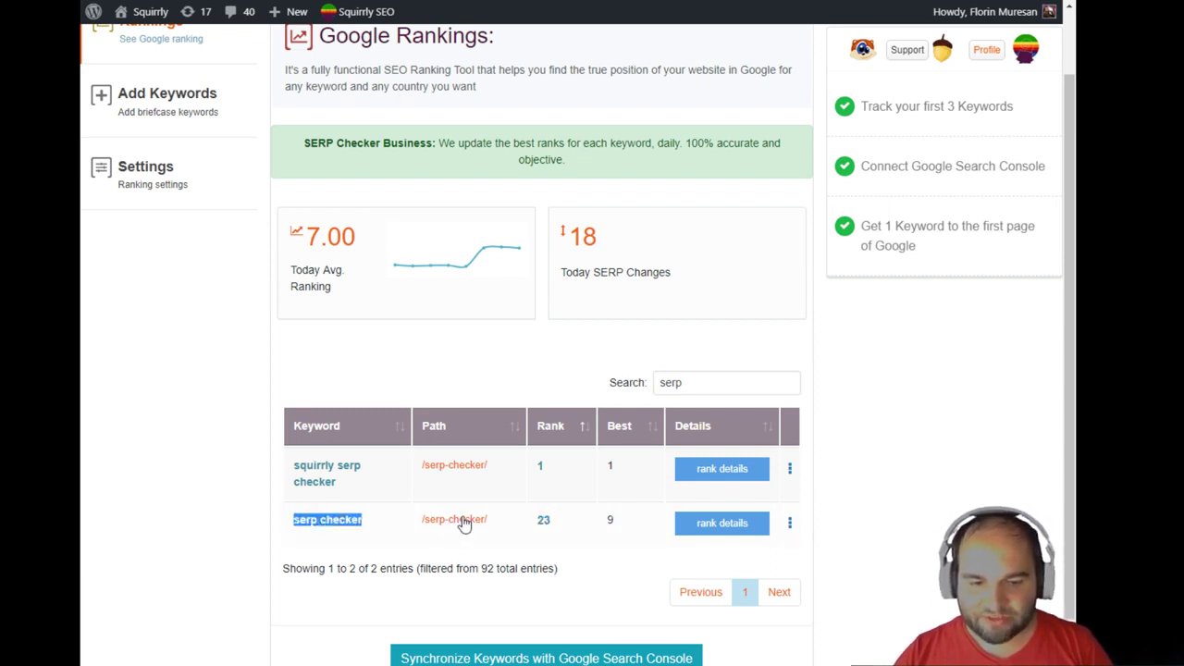
{"action": "left_click", "coordinate": [244, 521]}
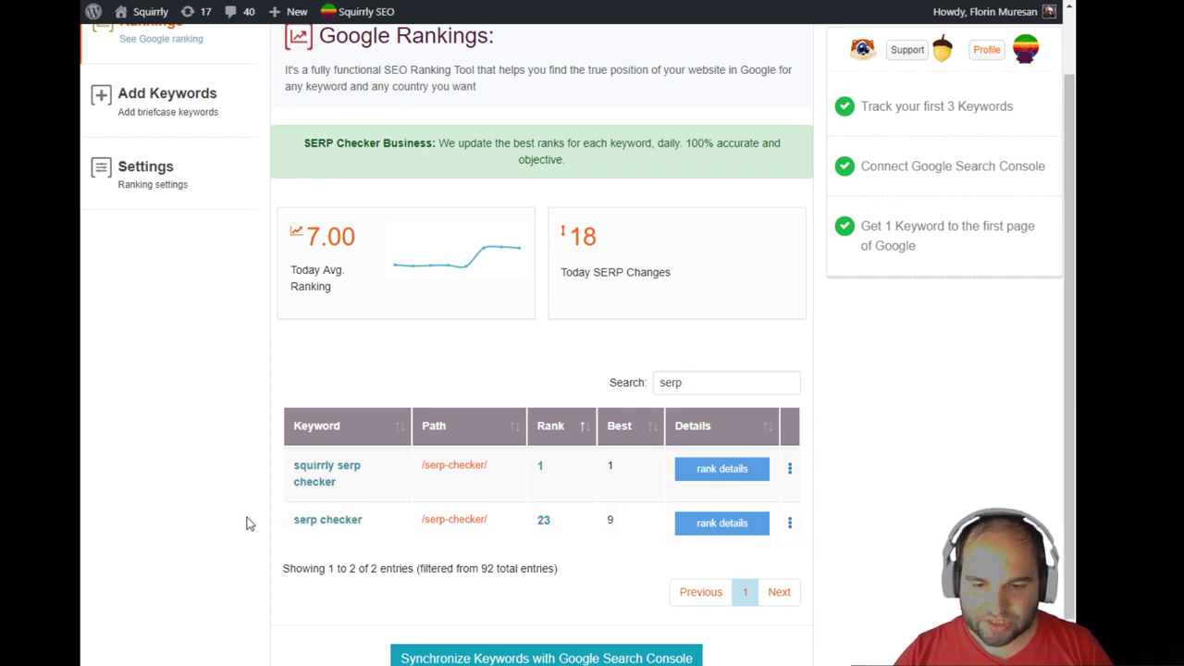
{"action": "scroll", "coordinate": [246, 521], "scroll_direction": "down", "scroll_amount": 1}
{"action": "scroll", "coordinate": [248, 521], "scroll_direction": "up", "scroll_amount": 1}
{"action": "scroll", "coordinate": [247, 520], "scroll_direction": "up", "scroll_amount": 1}
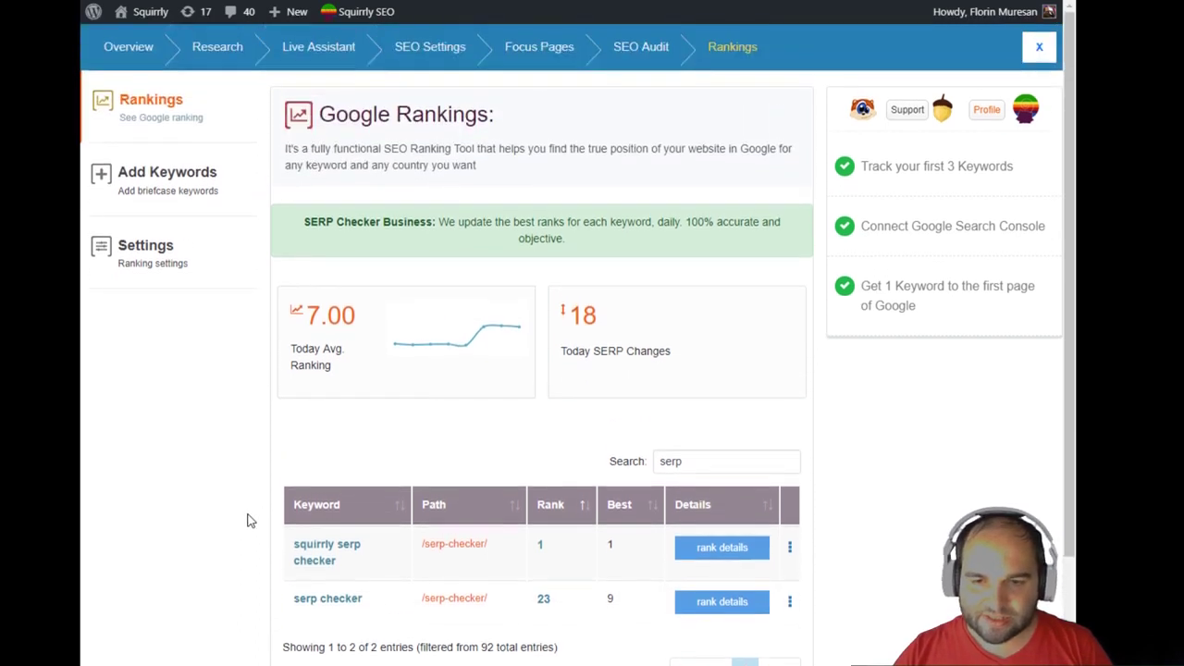
{"action": "scroll", "coordinate": [248, 520], "scroll_direction": "down", "scroll_amount": 1}
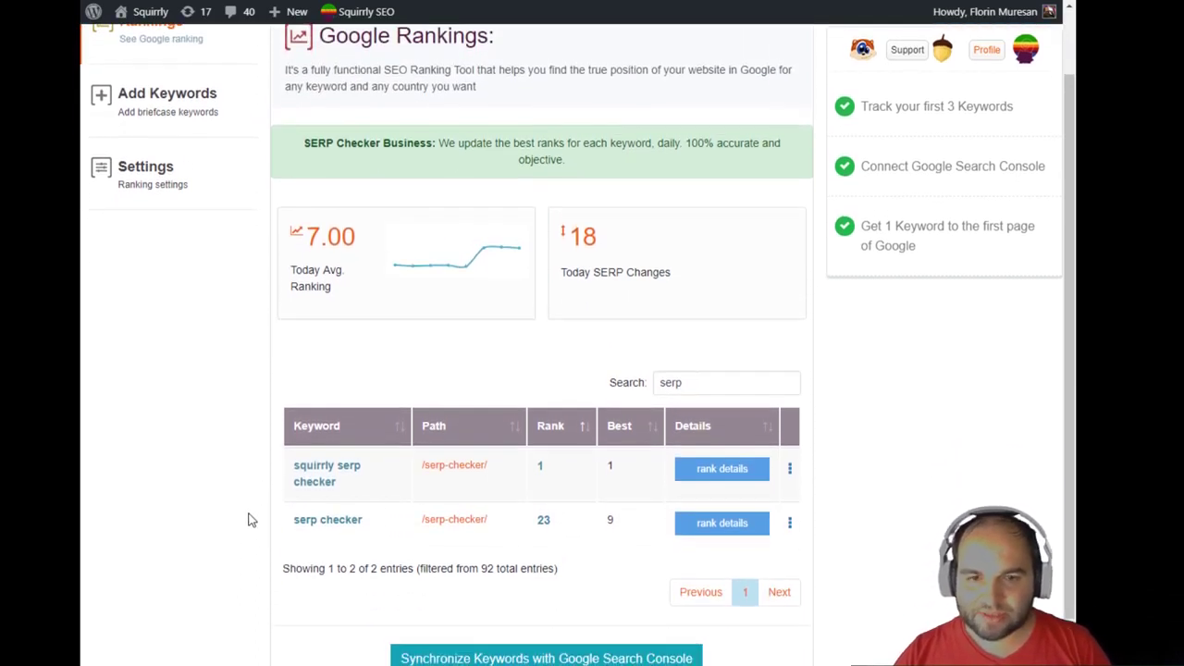
{"action": "scroll", "coordinate": [249, 518], "scroll_direction": "down", "scroll_amount": 1}
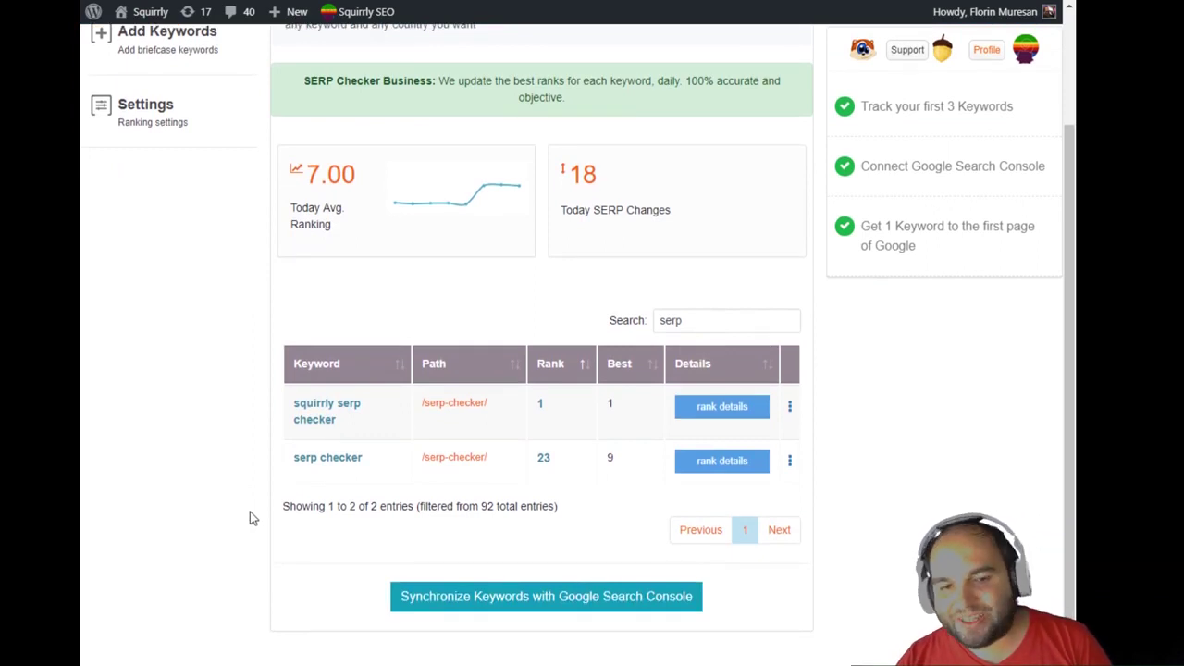
{"action": "scroll", "coordinate": [251, 518], "scroll_direction": "up", "scroll_amount": 2}
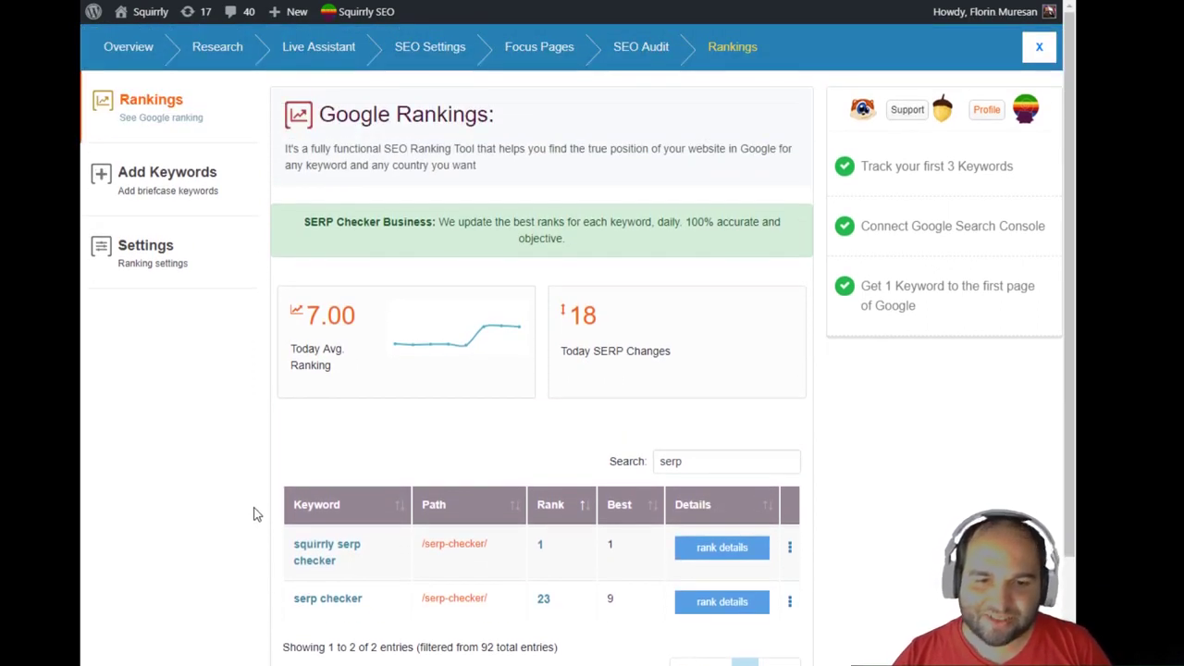
{"action": "scroll", "coordinate": [254, 513], "scroll_direction": "down", "scroll_amount": 1}
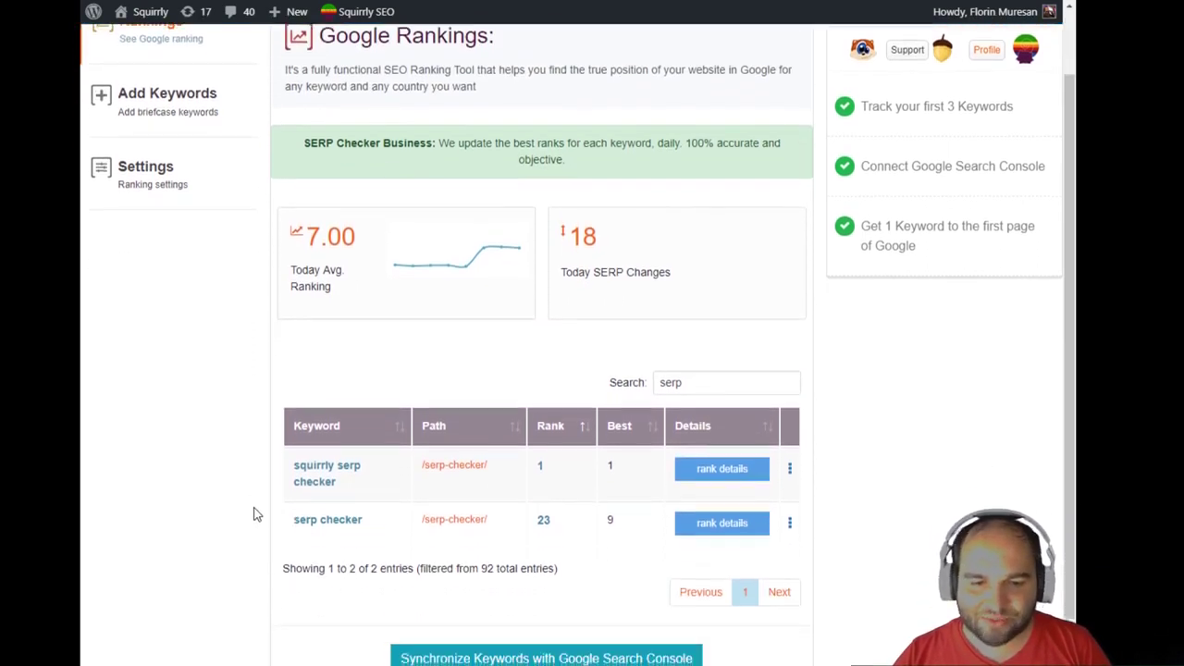
{"action": "scroll", "coordinate": [255, 512], "scroll_direction": "up", "scroll_amount": 1}
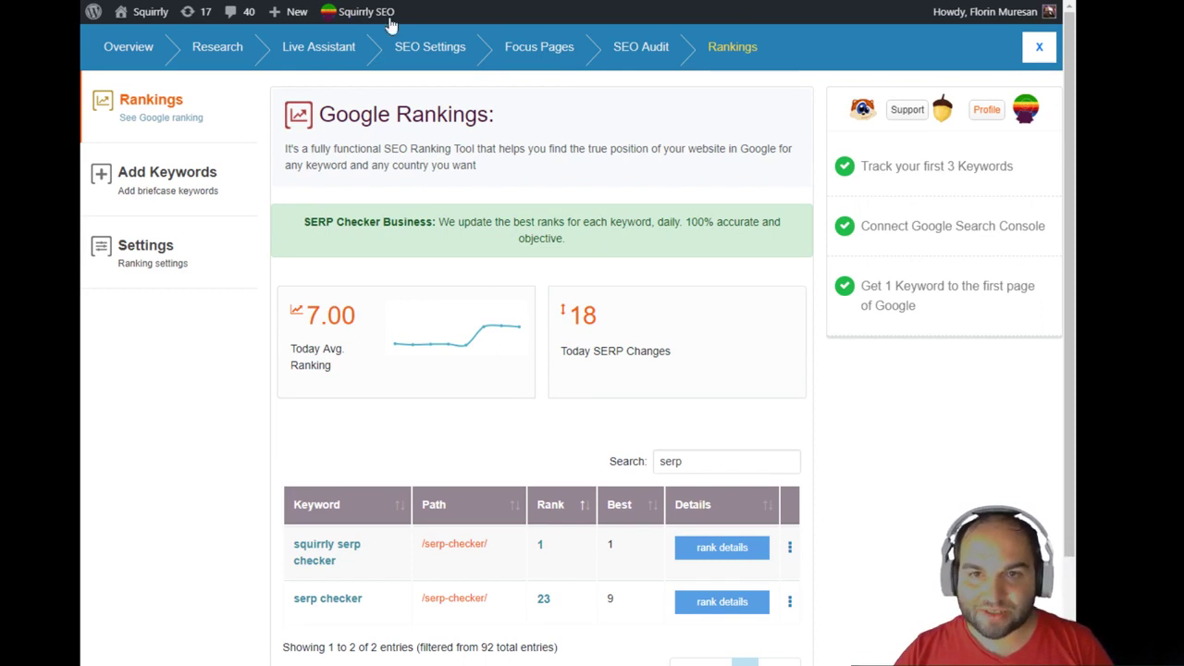
{"action": "scroll", "coordinate": [209, 360], "scroll_direction": "down", "scroll_amount": 2}
{"action": "scroll", "coordinate": [209, 360], "scroll_direction": "up", "scroll_amount": 2}
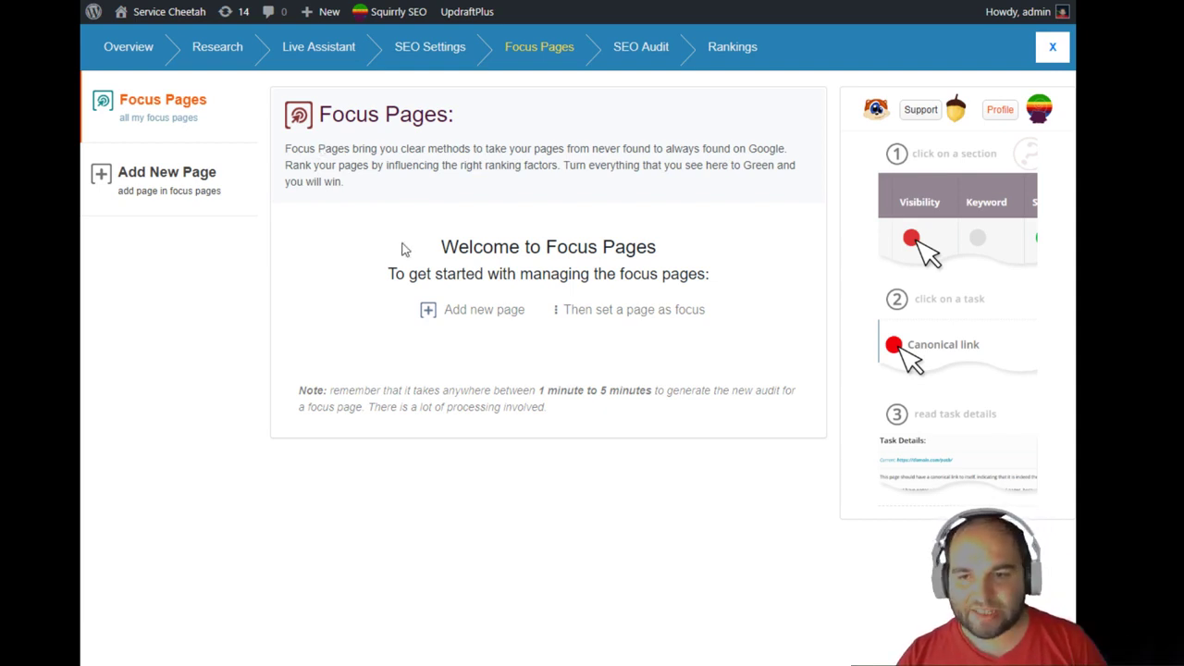
Visit the Service Cheetah site's home page, look through its business listings and open the Massoni listing.
{"action": "mouse_move", "coordinate": [188, 17]}
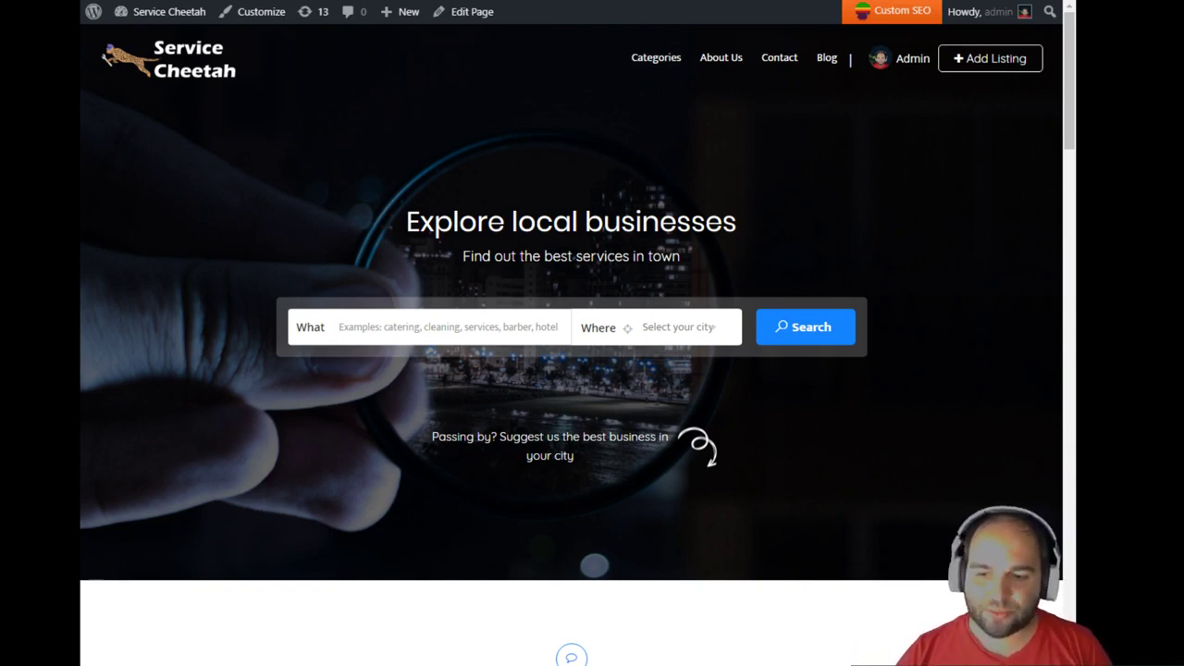
{"action": "scroll", "coordinate": [437, 279], "scroll_direction": "down", "scroll_amount": 1}
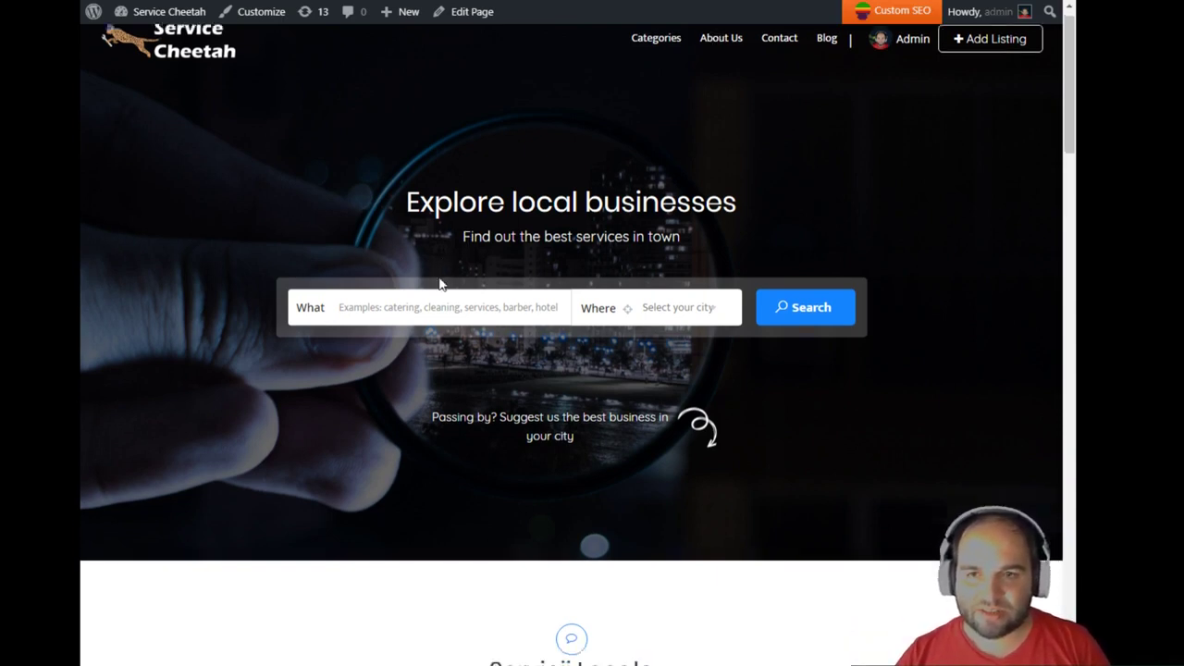
{"action": "scroll", "coordinate": [436, 274], "scroll_direction": "down", "scroll_amount": 1}
{"action": "scroll", "coordinate": [435, 271], "scroll_direction": "up", "scroll_amount": 2}
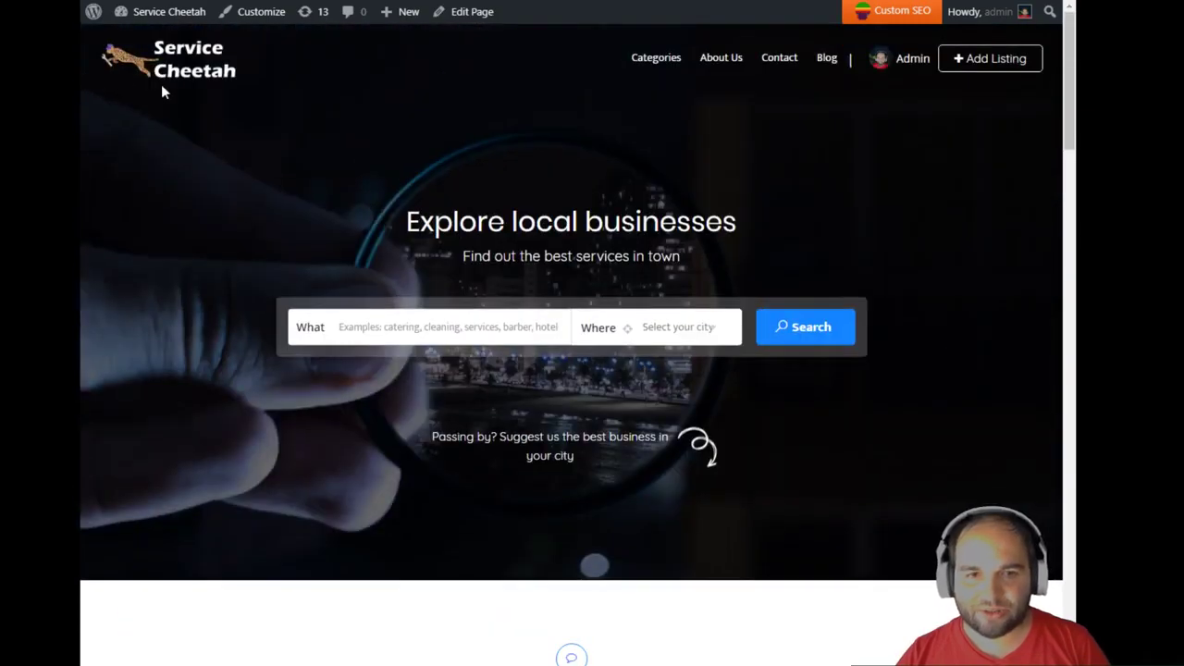
{"action": "scroll", "coordinate": [199, 296], "scroll_direction": "down", "scroll_amount": 12}
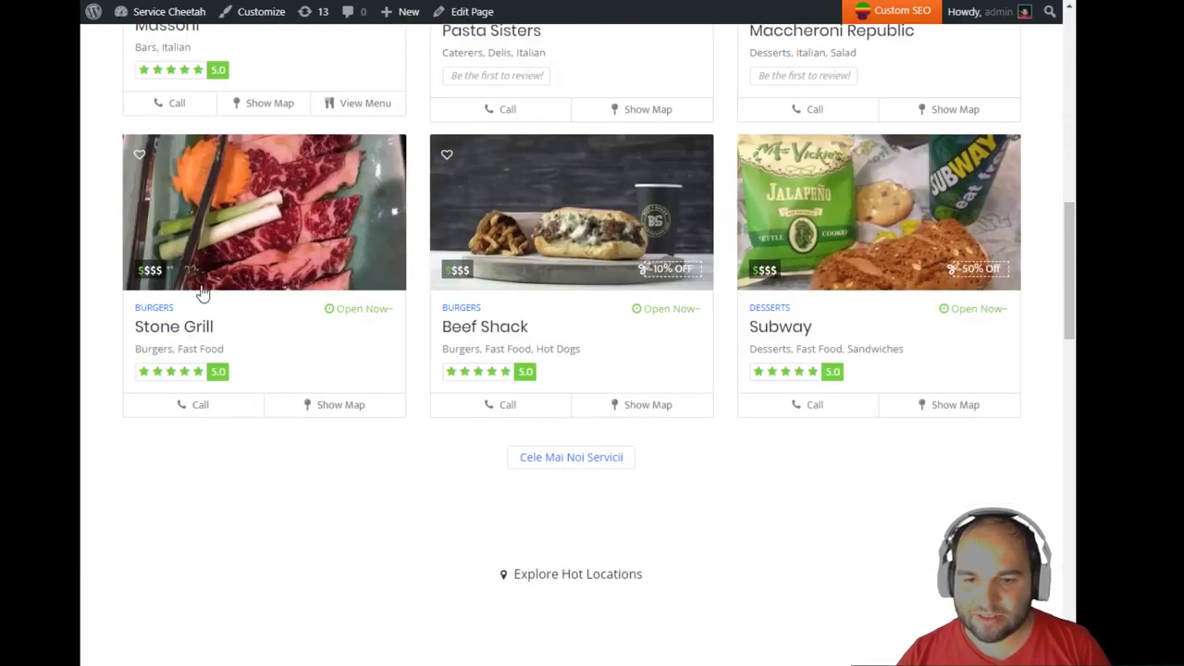
{"action": "scroll", "coordinate": [205, 302], "scroll_direction": "down", "scroll_amount": 5}
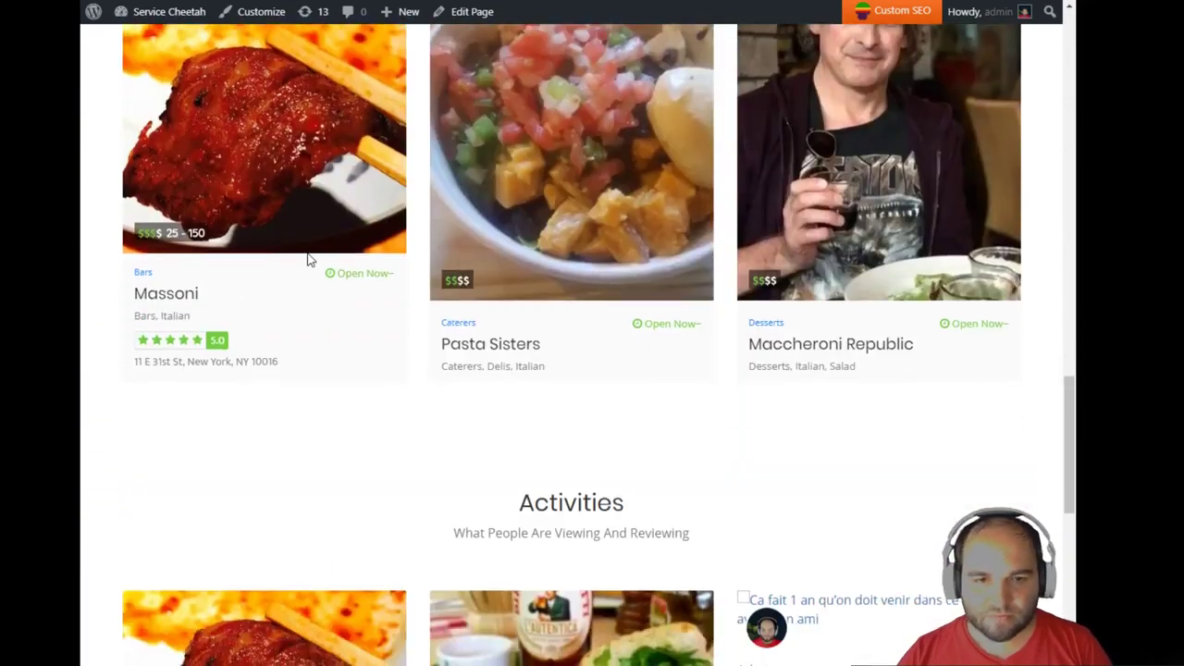
{"action": "left_click", "coordinate": [377, 427]}
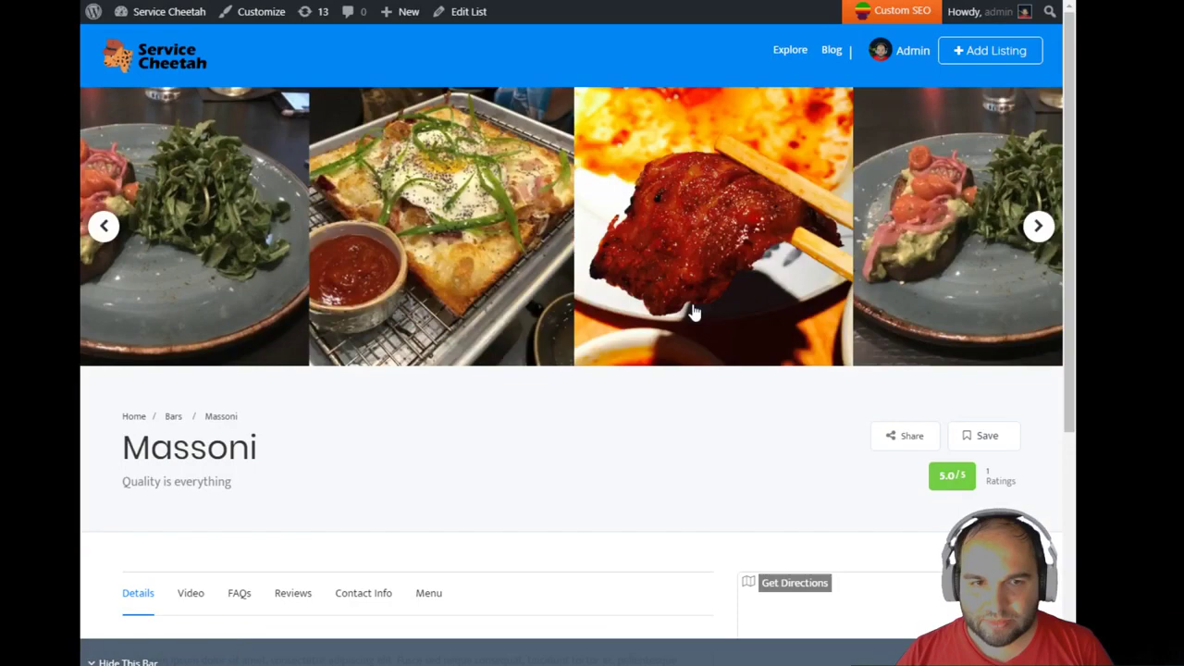
Examine the Massoni listing's description, map, contact details and opening hours.
{"action": "scroll", "coordinate": [366, 354], "scroll_direction": "down", "scroll_amount": 3}
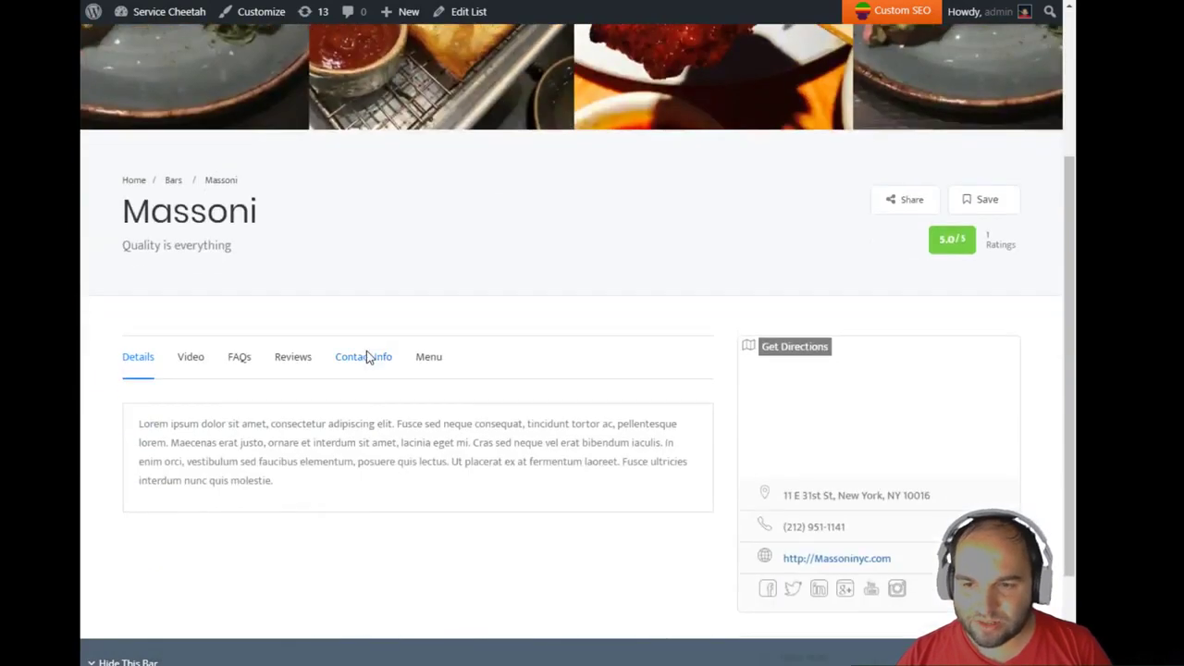
{"action": "scroll", "coordinate": [366, 356], "scroll_direction": "down", "scroll_amount": 2}
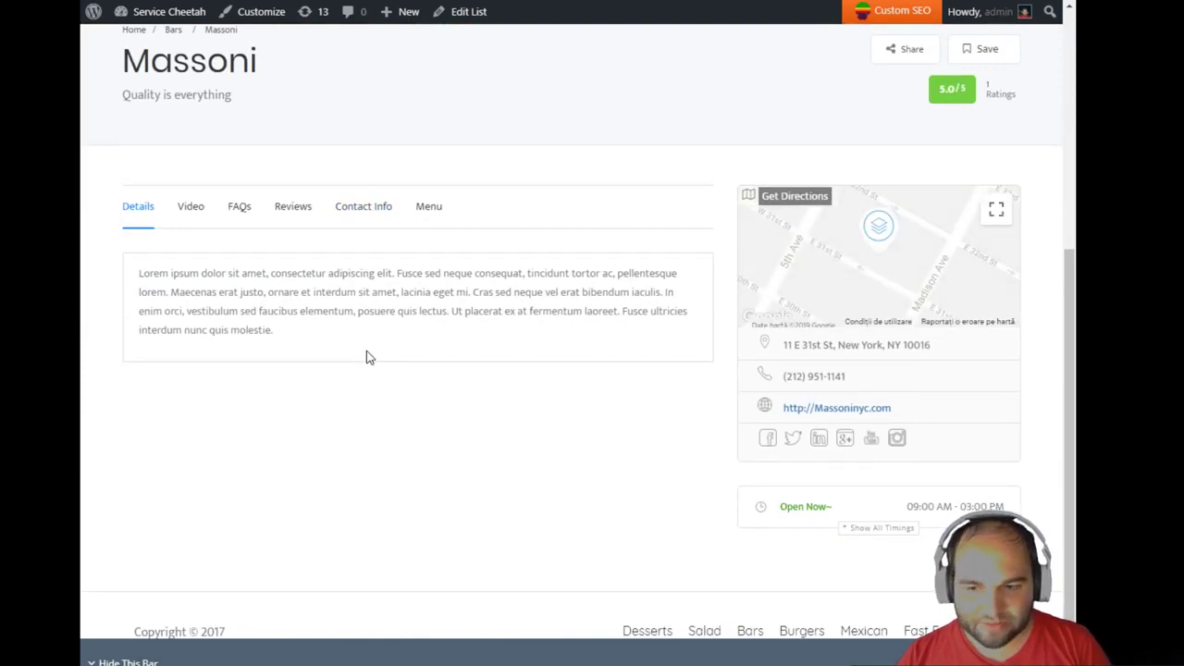
{"action": "scroll", "coordinate": [367, 354], "scroll_direction": "up", "scroll_amount": 5}
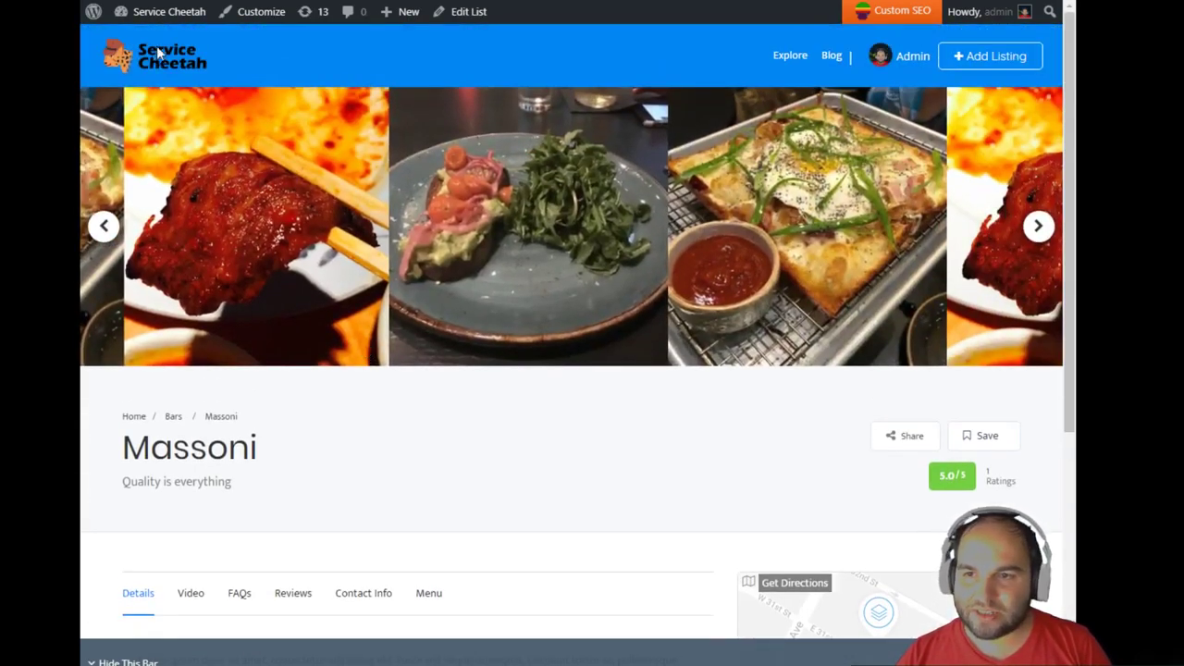
Return to the Service Cheetah home page and look over its Trending businesses.
{"action": "left_click", "coordinate": [160, 54]}
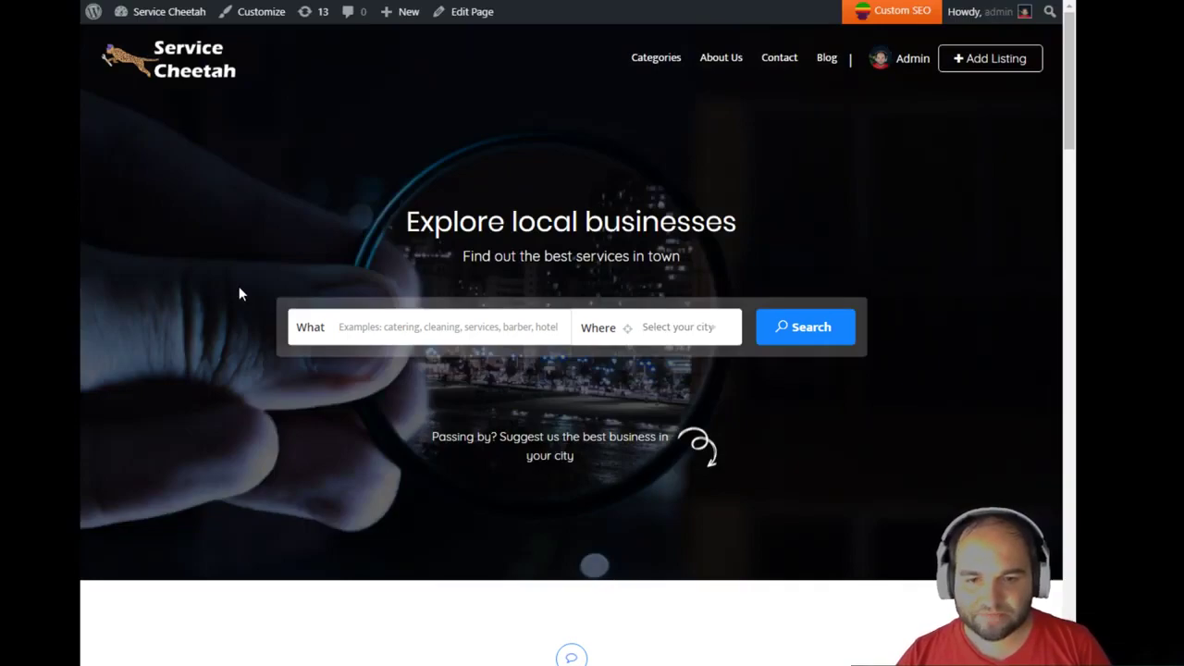
{"action": "scroll", "coordinate": [231, 296], "scroll_direction": "down", "scroll_amount": 6}
{"action": "scroll", "coordinate": [231, 306], "scroll_direction": "down", "scroll_amount": 10}
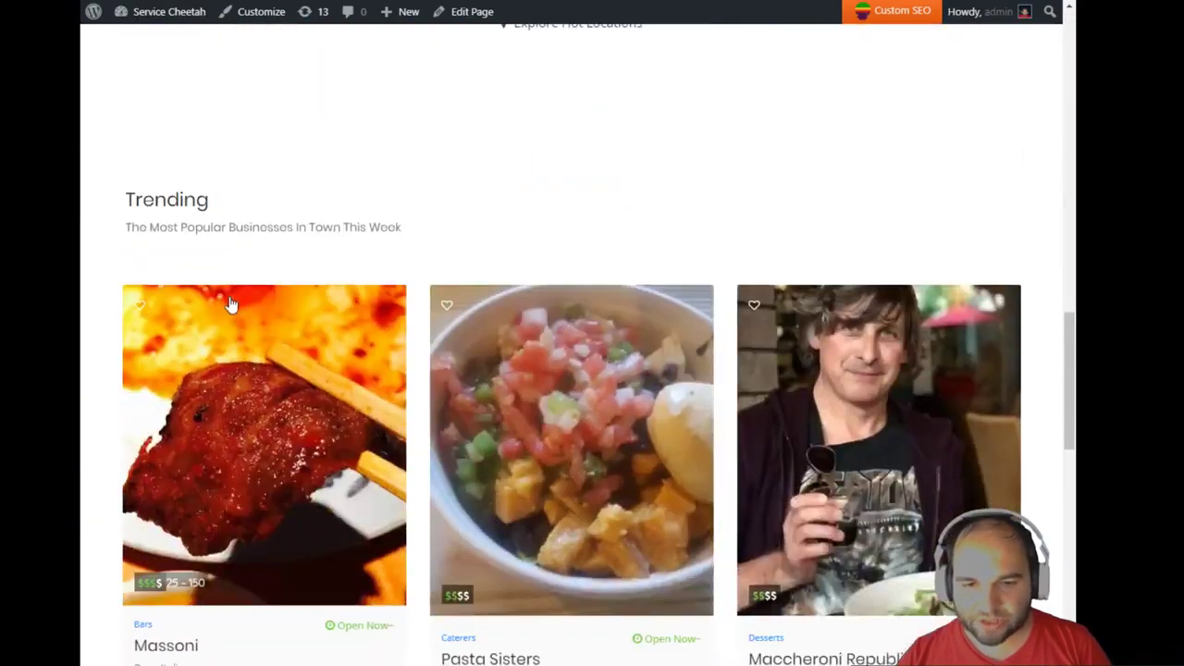
{"action": "scroll", "coordinate": [234, 296], "scroll_direction": "up", "scroll_amount": 15}
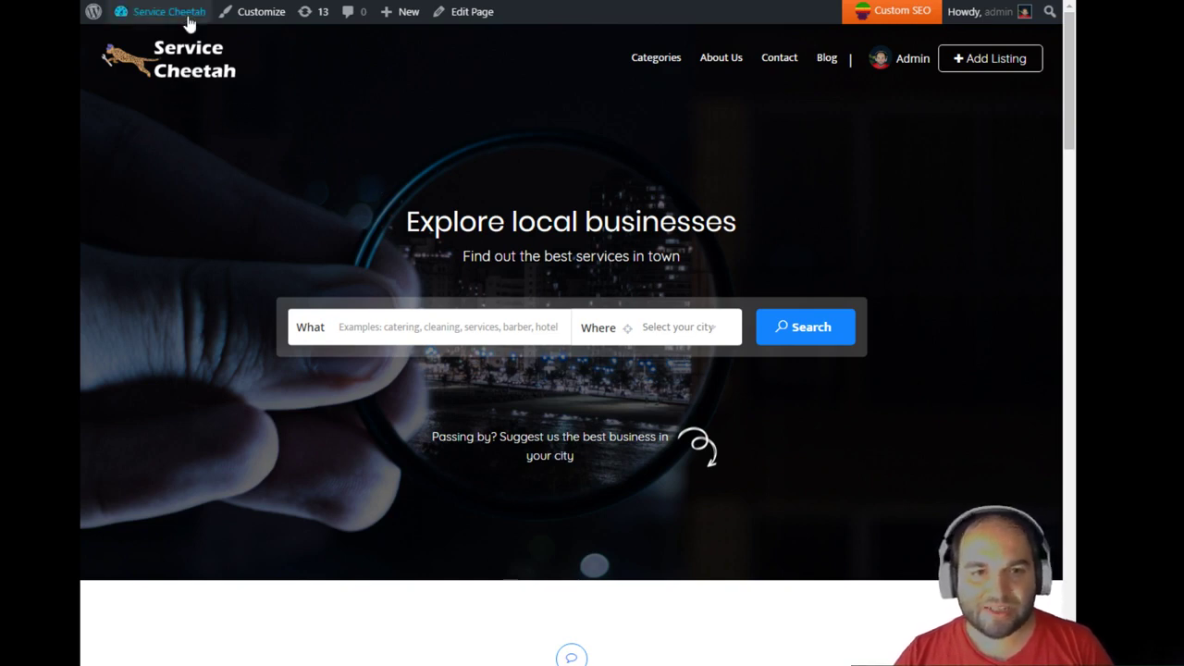
{"action": "mouse_move", "coordinate": [188, 16]}
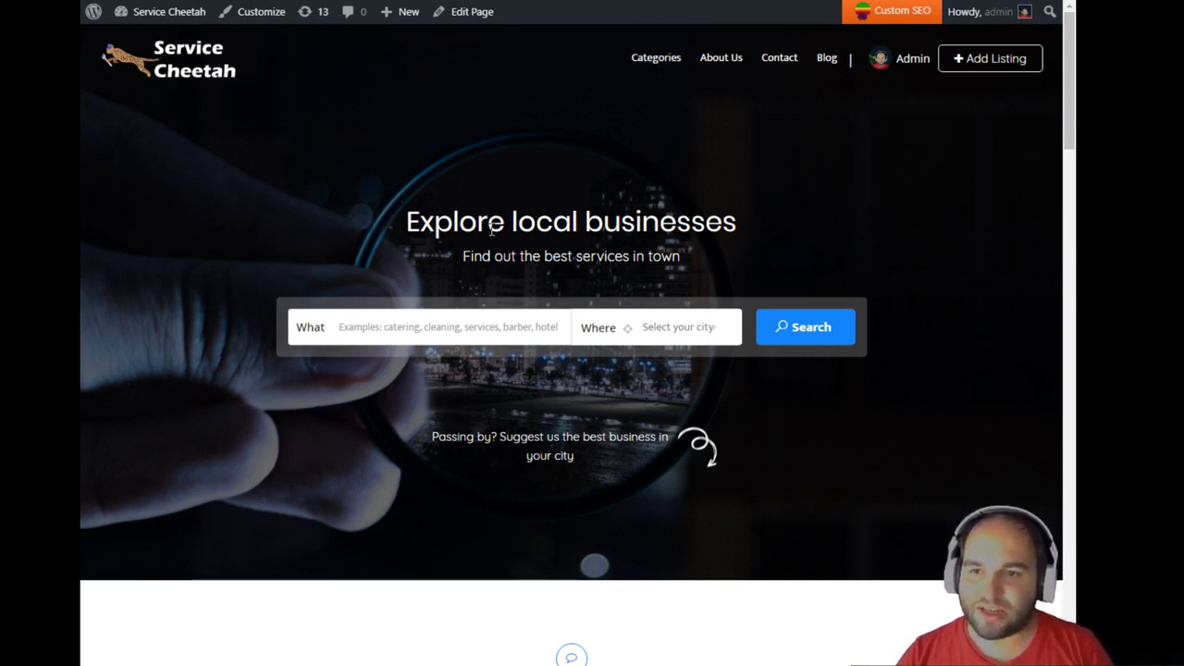
{"action": "scroll", "coordinate": [474, 338], "scroll_direction": "down", "scroll_amount": 5}
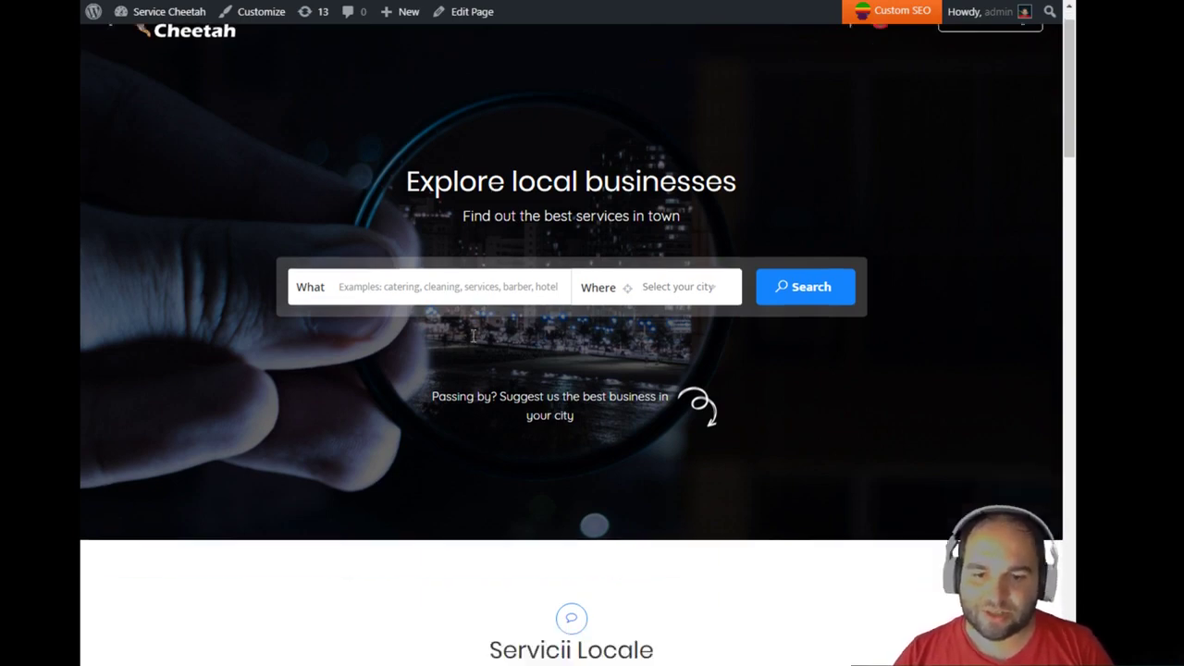
{"action": "scroll", "coordinate": [472, 333], "scroll_direction": "up", "scroll_amount": 5}
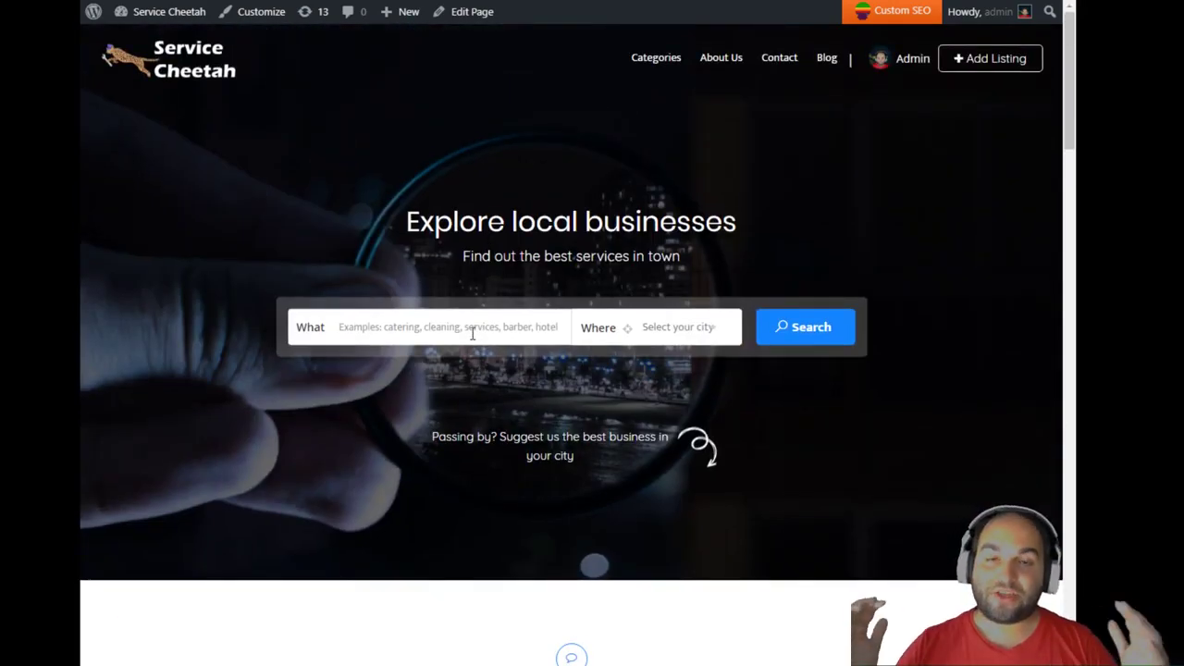